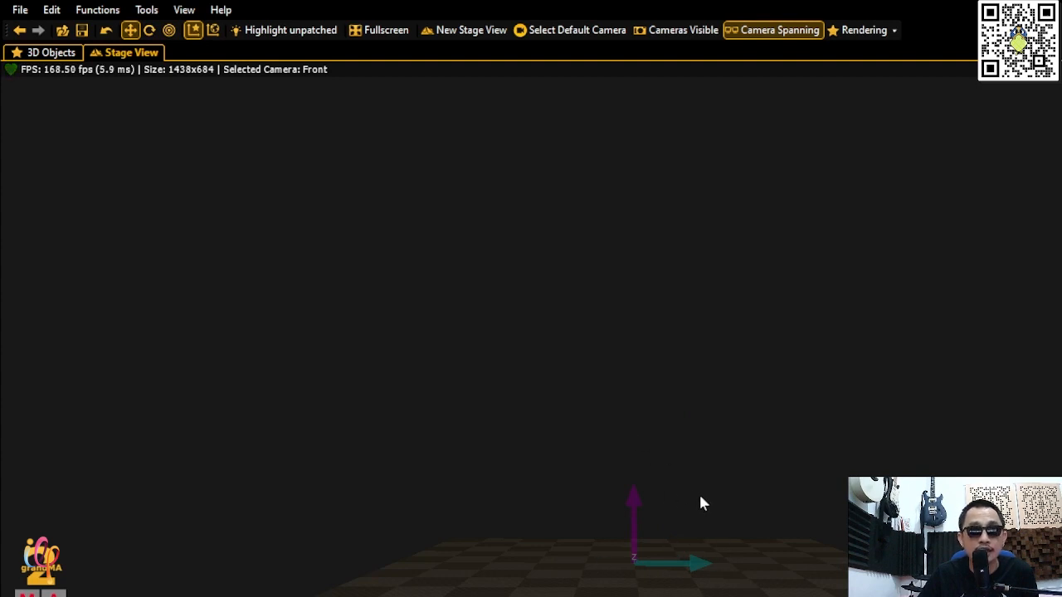
# Deselect the stage plane and cycle through the Move, Panning, Orbit and Zoom camera movement modes in the stage view
pyautogui.click(631, 378)
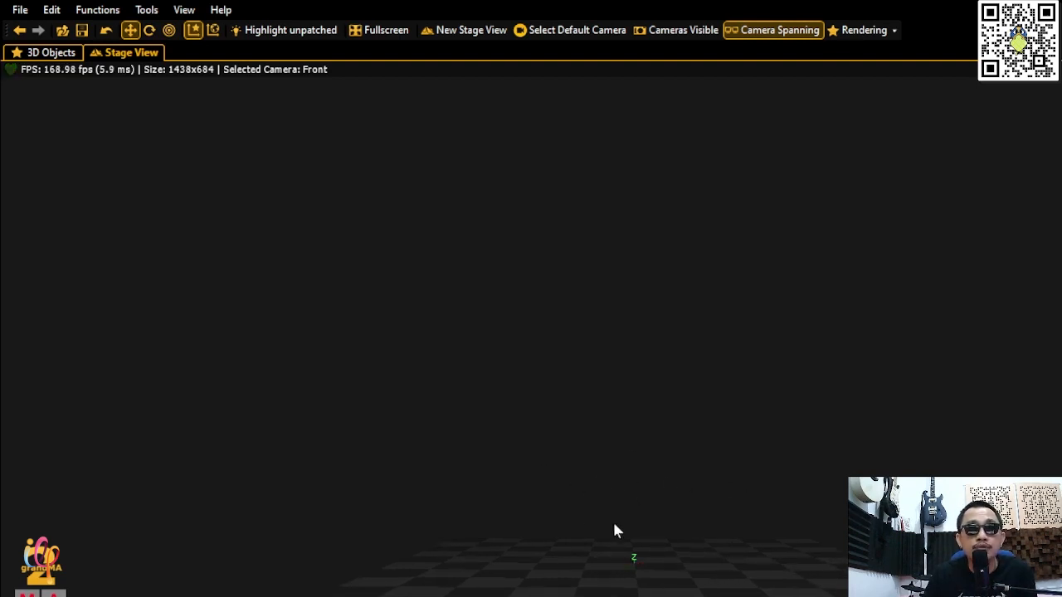
pyautogui.scroll(-1, 615, 482)
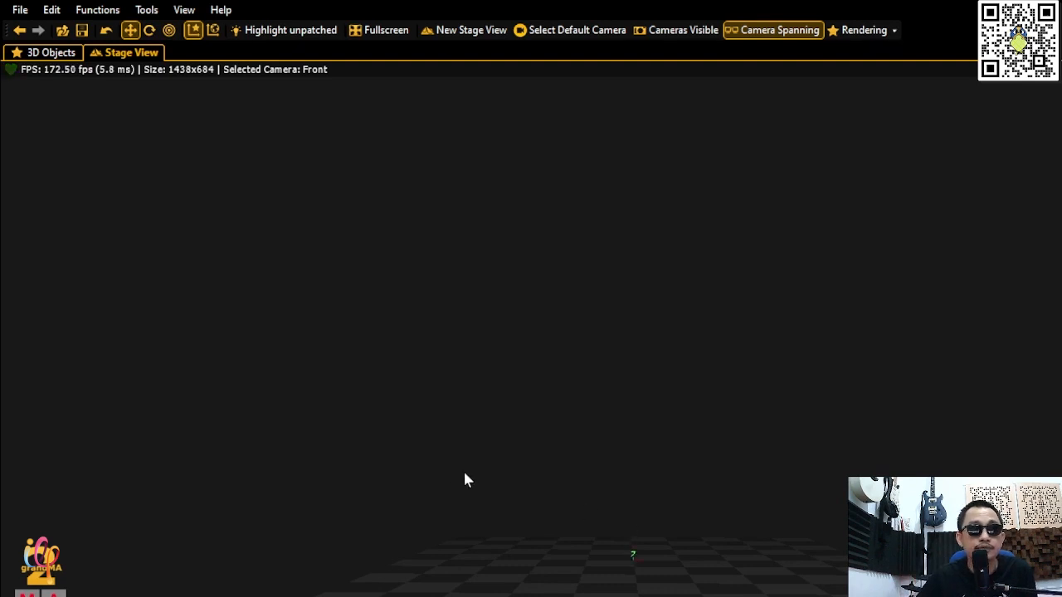
pyautogui.rightClick(644, 442)
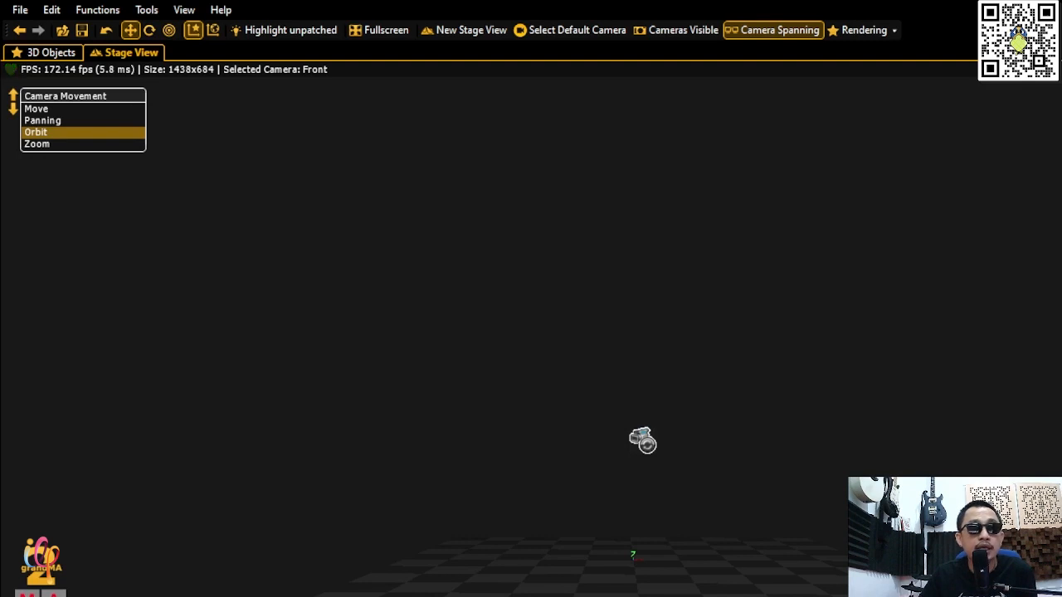
pyautogui.scroll(2, 642, 439)
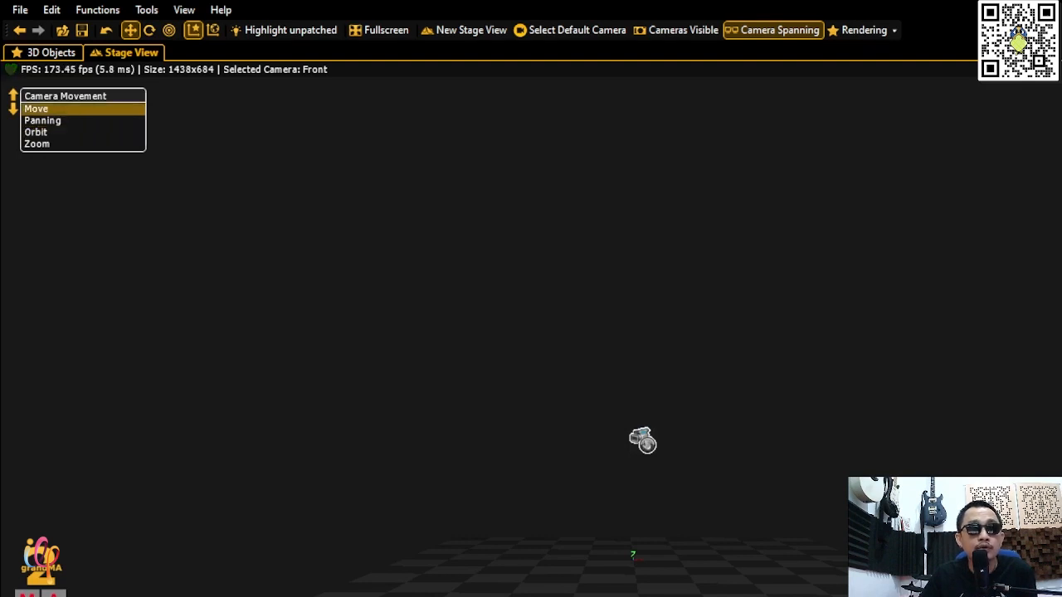
pyautogui.scroll(-2, 643, 440)
pyautogui.scroll(2, 642, 440)
pyautogui.scroll(-2, 642, 440)
pyautogui.scroll(1, 642, 440)
pyautogui.scroll(-1, 642, 440)
pyautogui.scroll(1, 642, 440)
pyautogui.scroll(-1, 642, 439)
pyautogui.scroll(1, 642, 440)
pyautogui.scroll(1, 642, 440)
pyautogui.scroll(-1, 643, 440)
pyautogui.scroll(1, 642, 439)
pyautogui.scroll(-3, 642, 440)
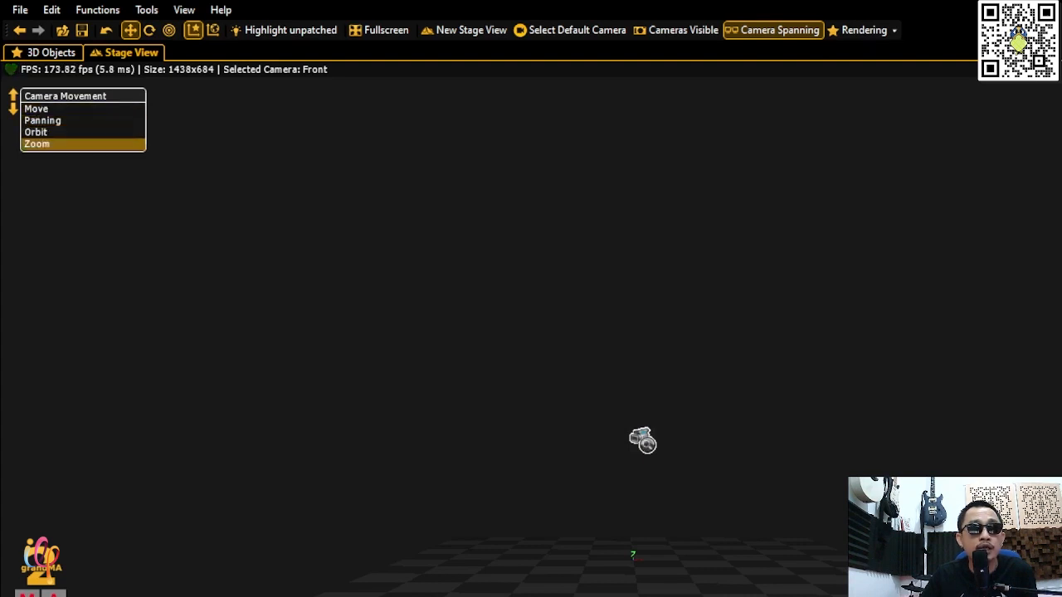
pyautogui.scroll(2, 642, 439)
pyautogui.scroll(-1, 642, 440)
pyautogui.scroll(2, 642, 439)
pyautogui.scroll(-1, 642, 440)
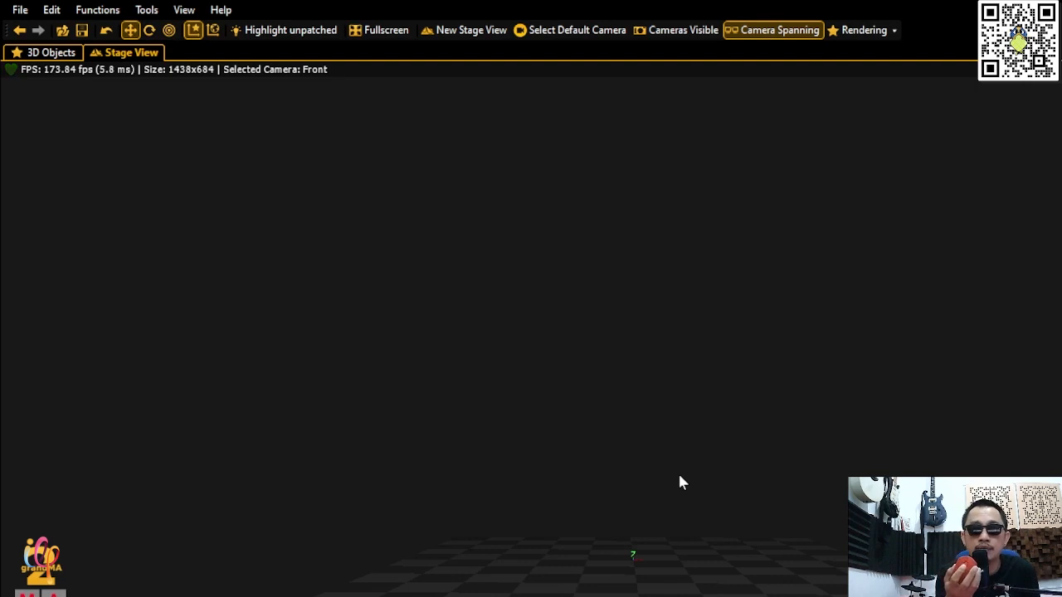
pyautogui.rightClick(589, 239)
pyautogui.scroll(-1, 589, 239)
pyautogui.scroll(-1, 589, 239)
pyautogui.scroll(1, 589, 239)
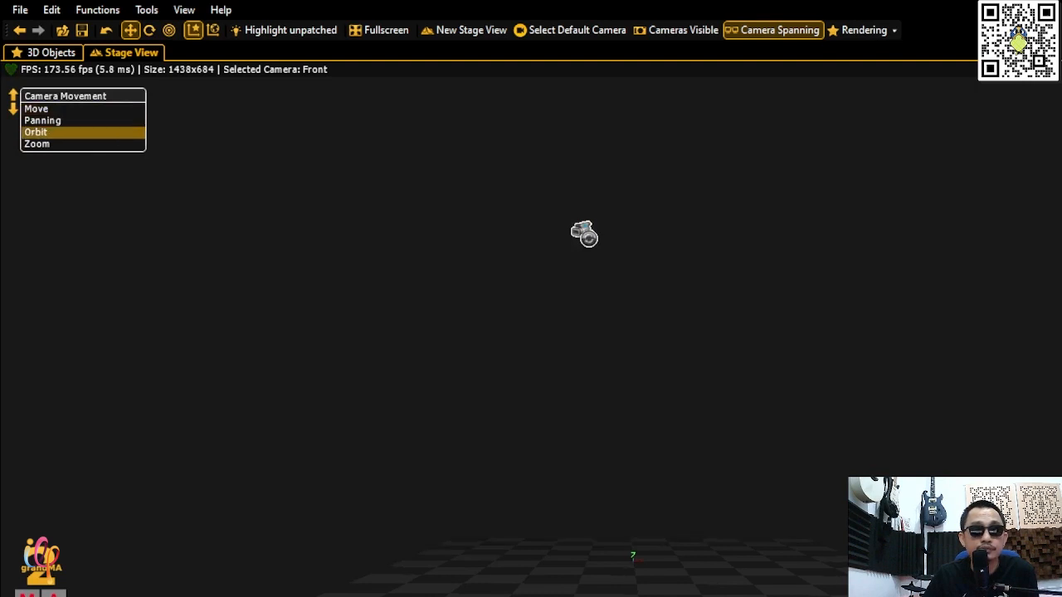
pyautogui.scroll(2, 584, 234)
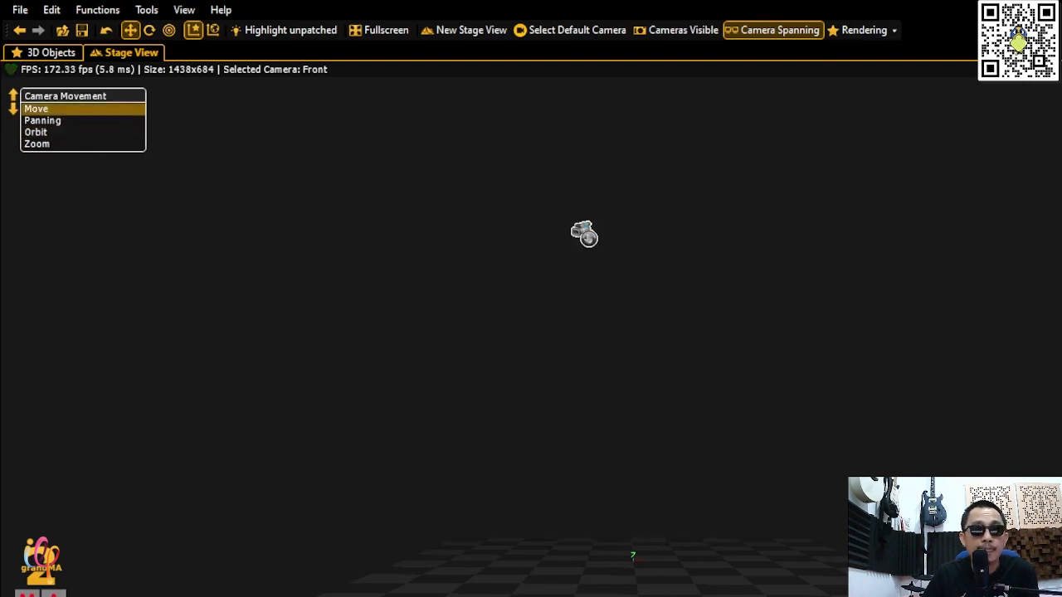
pyautogui.scroll(-3, 584, 235)
pyautogui.scroll(2, 585, 235)
pyautogui.scroll(1, 585, 235)
pyautogui.scroll(-2, 585, 235)
pyautogui.scroll(2, 584, 235)
pyautogui.scroll(-2, 584, 235)
pyautogui.scroll(2, 584, 234)
# Examine the stage plane around its origin marker by moving the camera in small amounts and changing the viewing distance
pyautogui.rightClick(590, 239)
pyautogui.moveTo(585, 235)
pyautogui.mouseDown()
pyautogui.moveTo(558, 232)
pyautogui.moveTo(706, 232)
pyautogui.moveTo(534, 275)
pyautogui.moveTo(585, 234)
pyautogui.mouseUp()
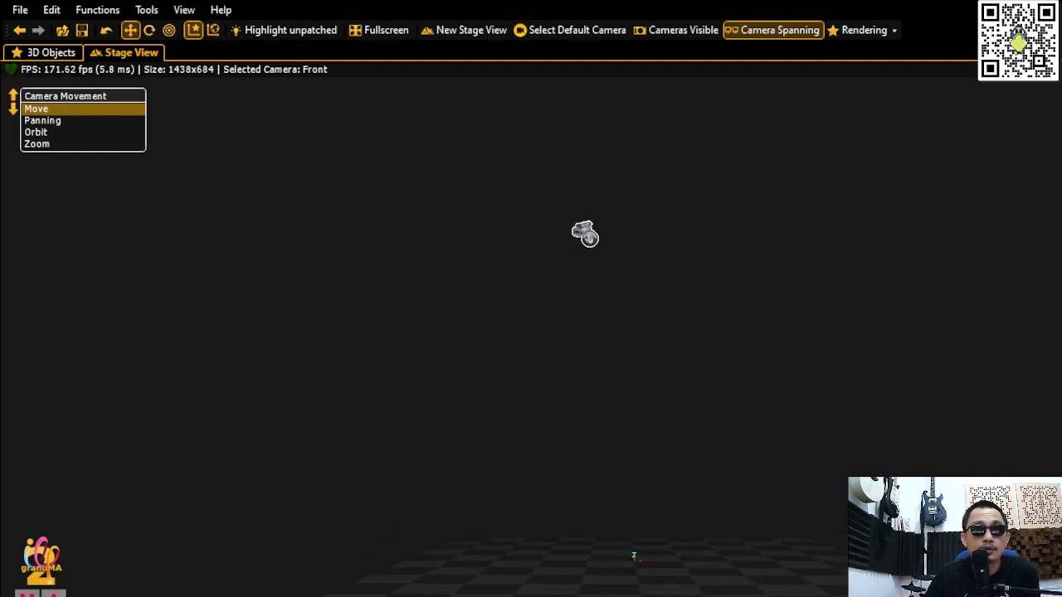
pyautogui.rightClick(590, 239)
pyautogui.scroll(-1, 590, 239)
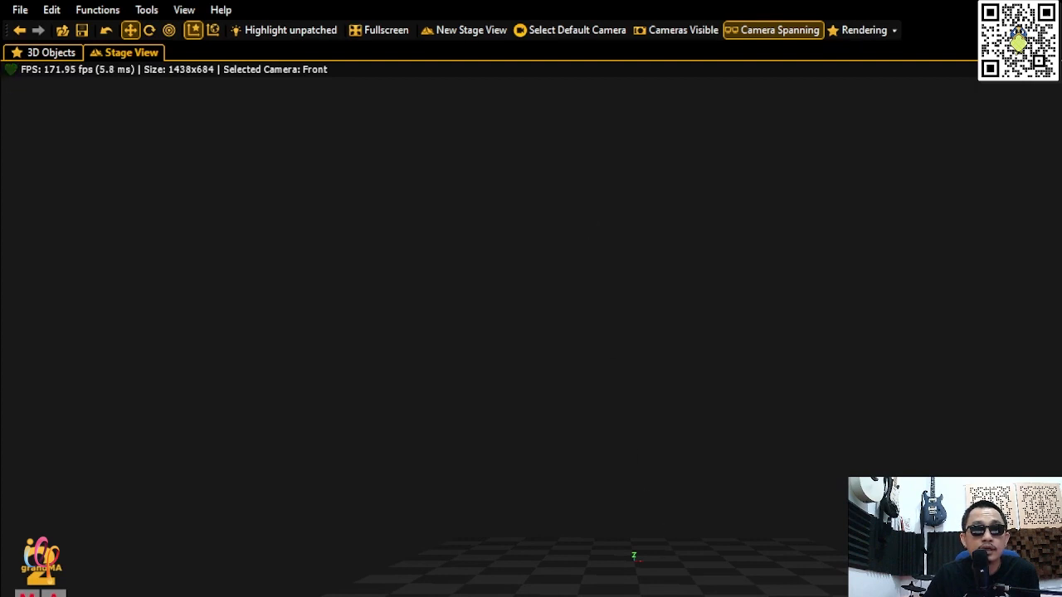
pyautogui.moveTo(640, 570)
pyautogui.mouseDown(button='right')
pyautogui.moveTo(543, 569)
pyautogui.moveTo(783, 550)
pyautogui.moveTo(581, 557)
pyautogui.moveTo(657, 566)
pyautogui.moveTo(648, 556)
pyautogui.mouseUp(button='right')
pyautogui.scroll(-1, 657, 564)
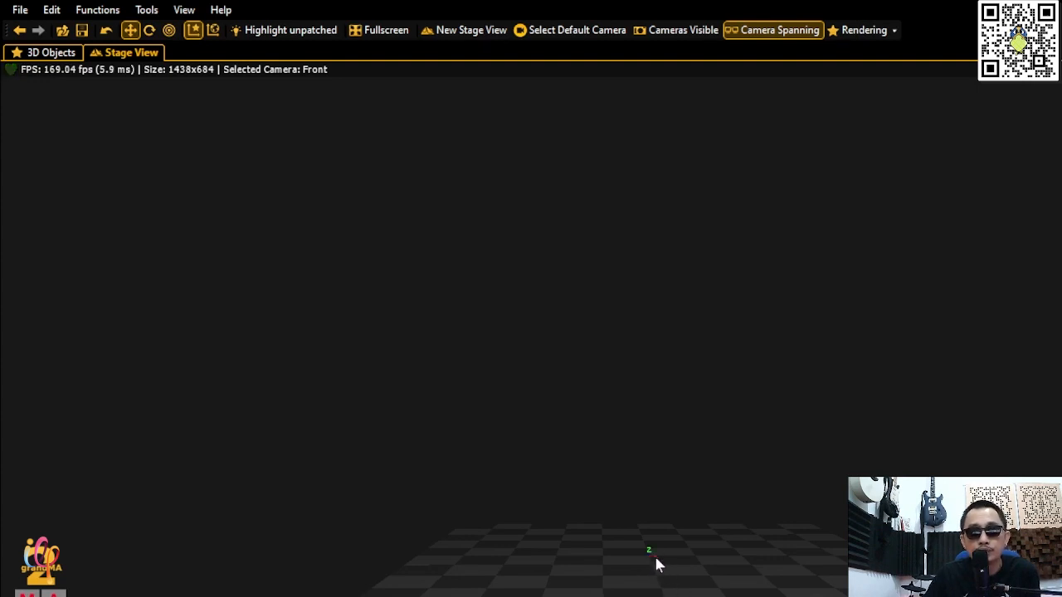
pyautogui.moveTo(645, 558); pyautogui.dragTo(647, 552, button='right')
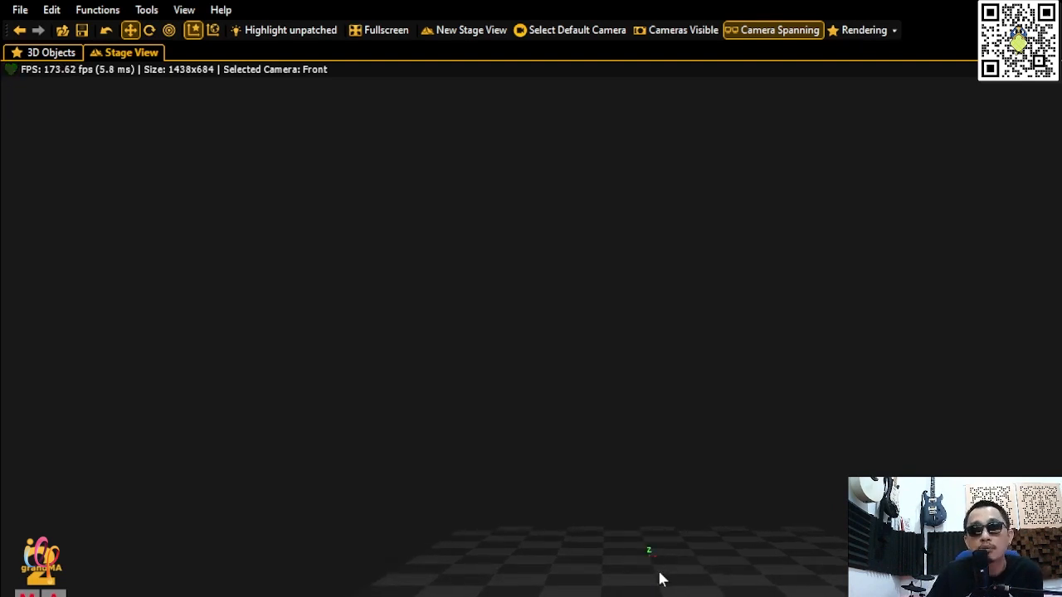
pyautogui.moveTo(661, 567)
pyautogui.mouseDown(button='right')
pyautogui.moveTo(640, 557)
pyautogui.moveTo(645, 569)
pyautogui.mouseUp(button='right')
pyautogui.scroll(-1, 652, 565)
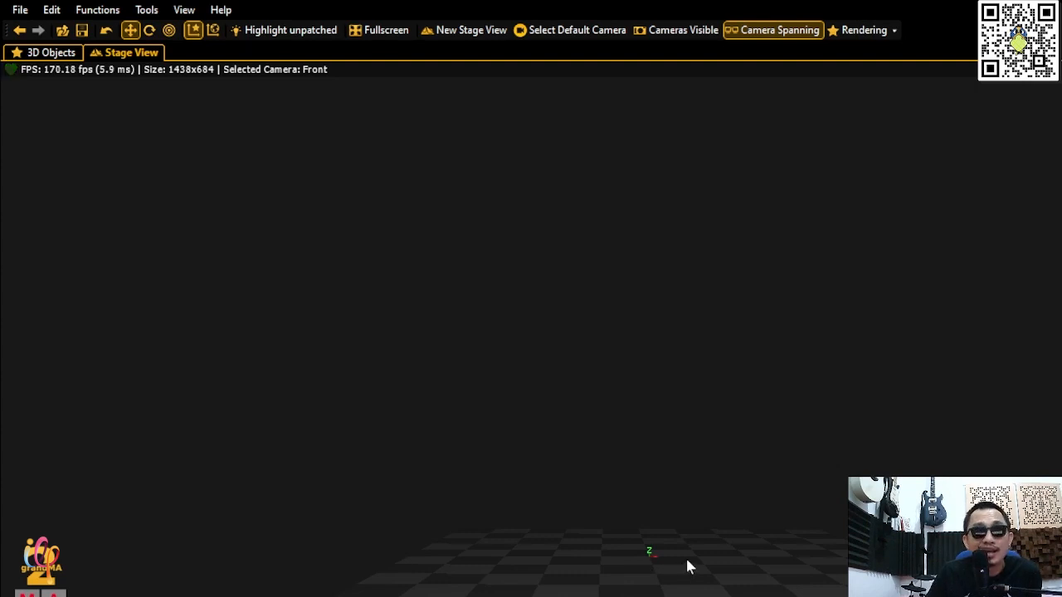
pyautogui.moveTo(663, 549); pyautogui.dragTo(662, 559, button='right')
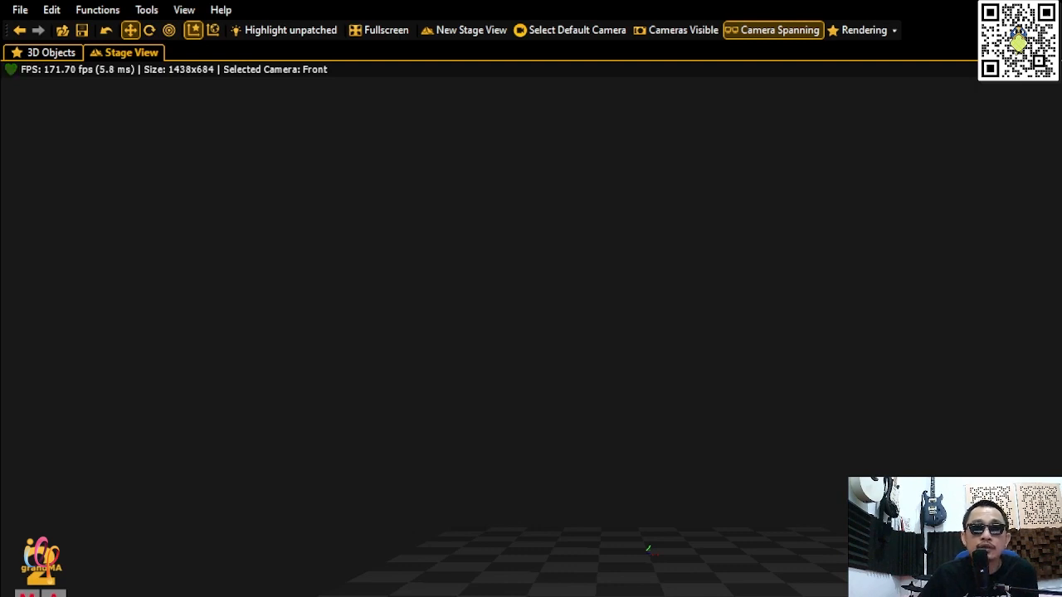
# Try to place a Box primitive at the origin of the stage plane
pyautogui.moveTo(574, 593); pyautogui.dragTo(649, 546)
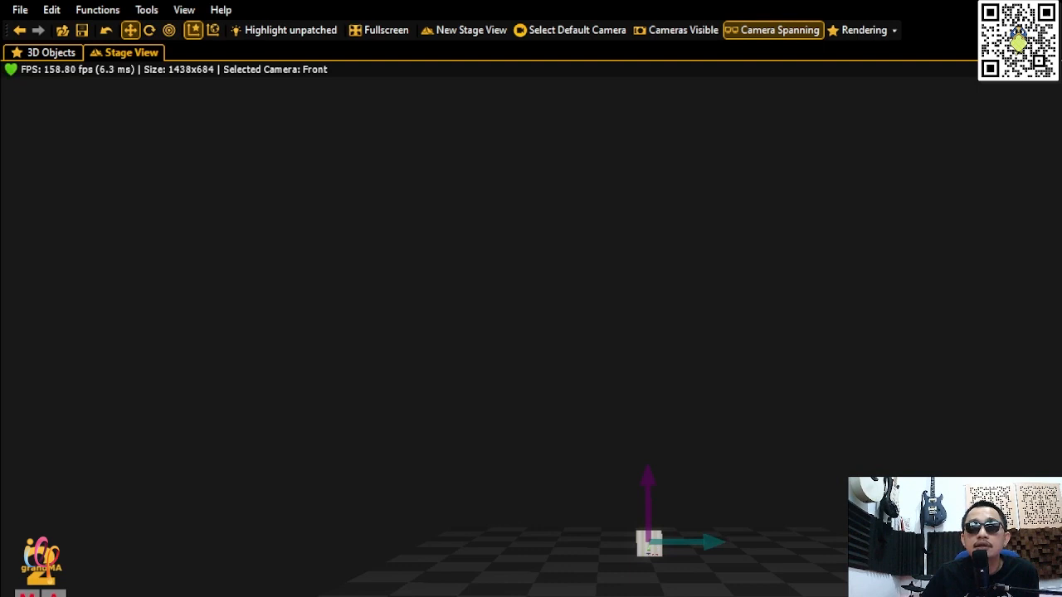
pyautogui.press('Escape')
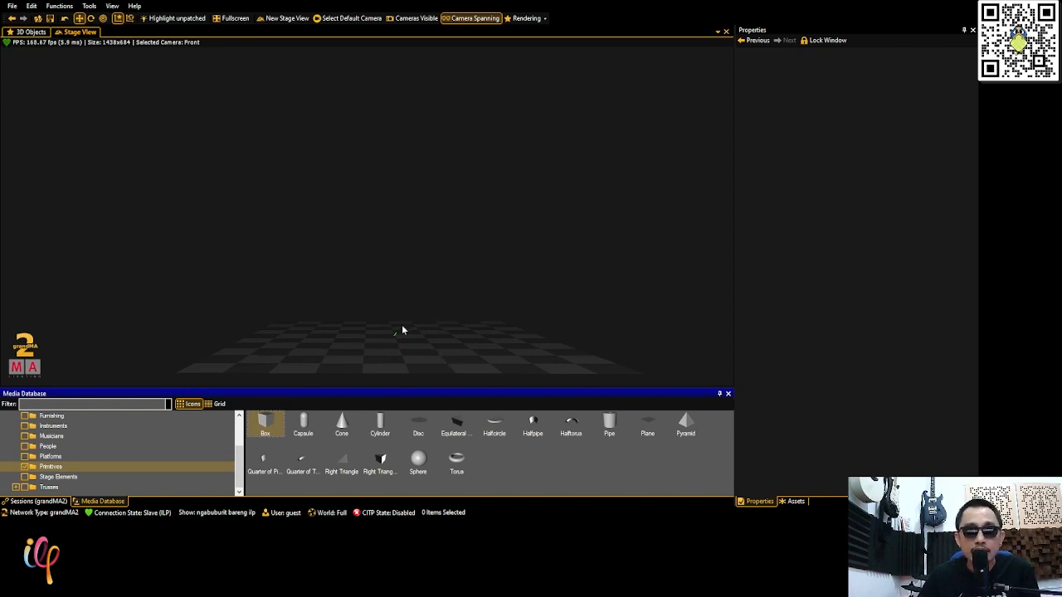
# Review the camera movement modes again over the stage view, trying Panning and finishing with Move selected
pyautogui.moveTo(399, 315); pyautogui.dragTo(403, 301)
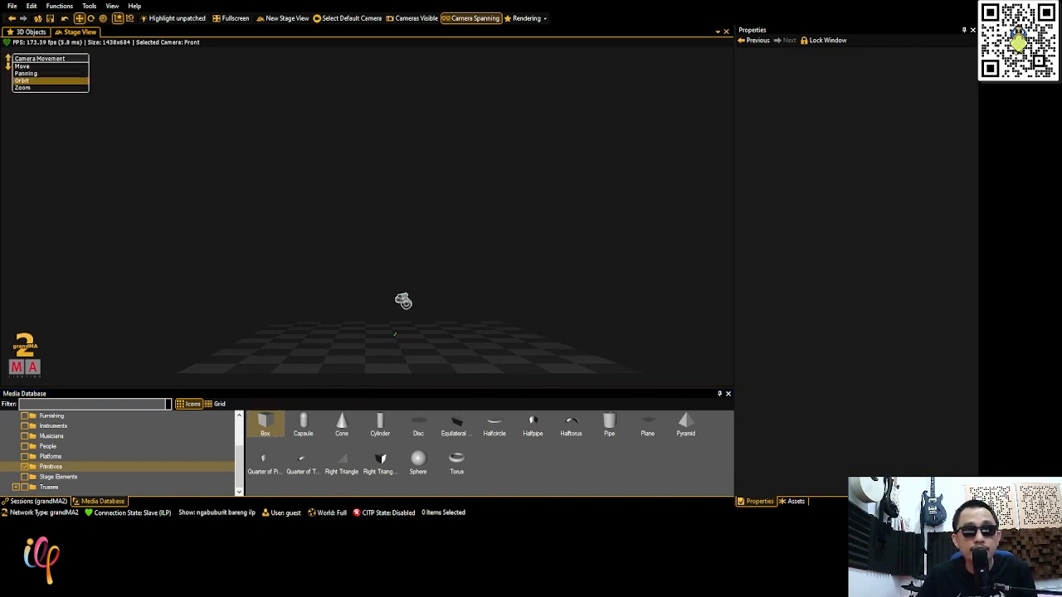
pyautogui.scroll(2, 403, 301)
pyautogui.scroll(-2, 403, 302)
pyautogui.scroll(-1, 404, 301)
pyautogui.scroll(2, 403, 301)
pyautogui.scroll(-2, 403, 302)
pyautogui.scroll(2, 403, 301)
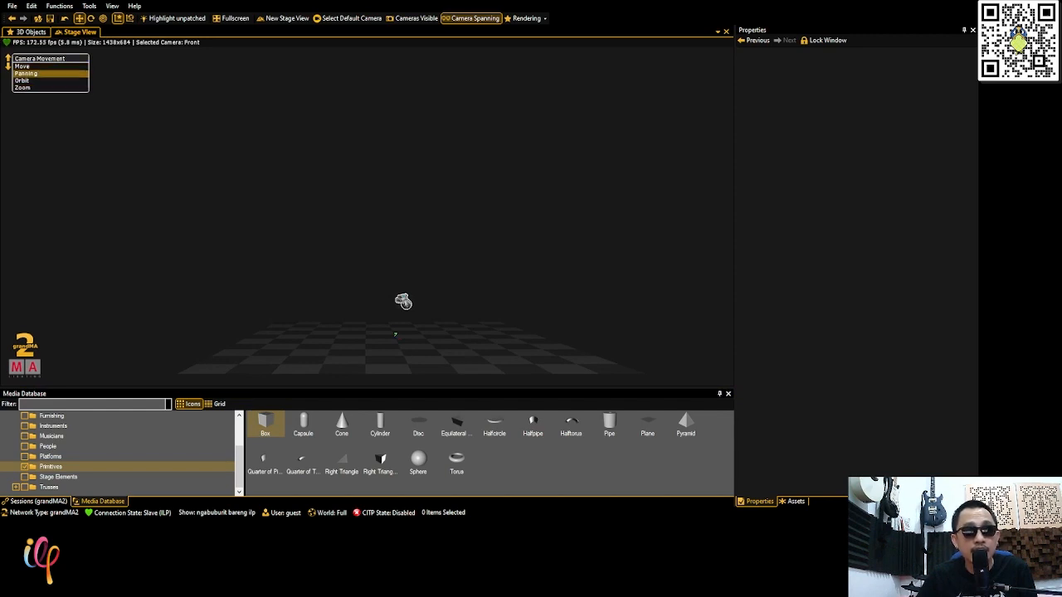
pyautogui.scroll(-2, 403, 301)
pyautogui.scroll(2, 404, 301)
pyautogui.scroll(-1, 403, 301)
pyautogui.scroll(1, 403, 301)
pyautogui.scroll(-2, 403, 301)
pyautogui.scroll(2, 404, 301)
pyautogui.scroll(-1, 403, 301)
pyautogui.scroll(1, 404, 302)
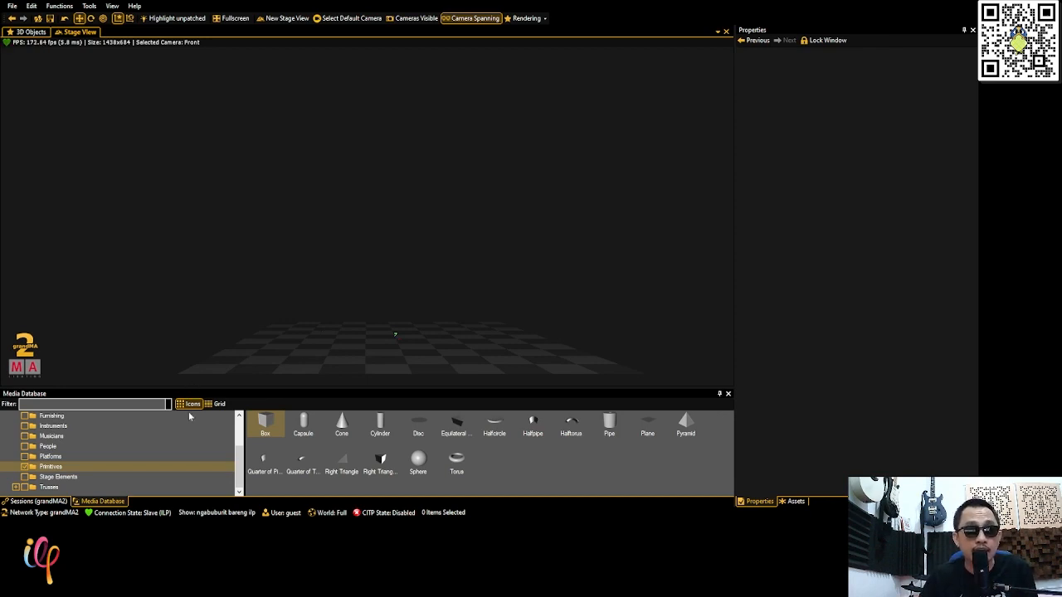
pyautogui.click(271, 393)
pyautogui.moveTo(255, 290); pyautogui.dragTo(256, 292, button='right')
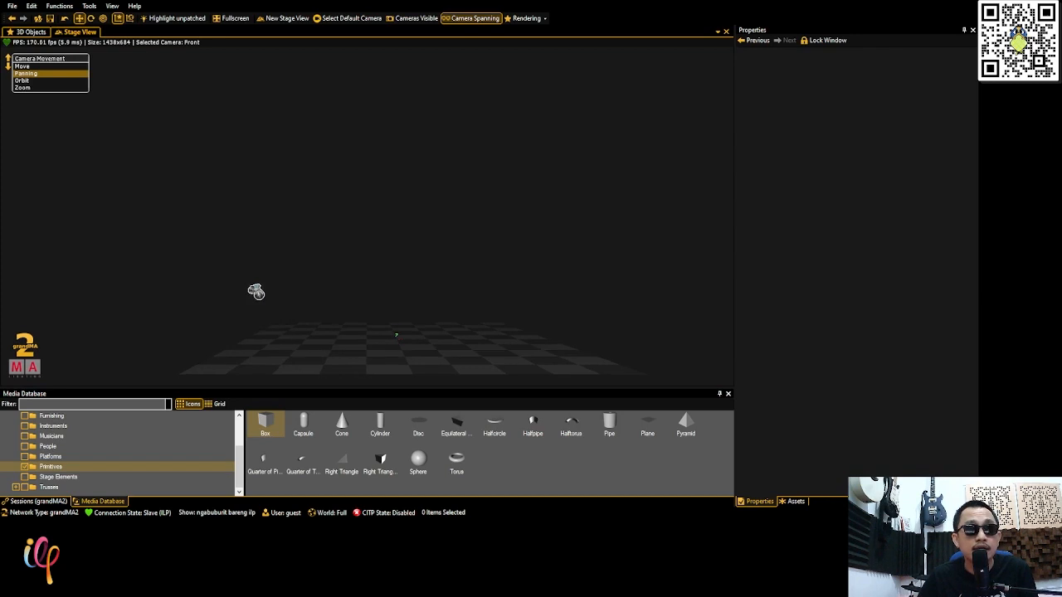
pyautogui.scroll(-2, 256, 291)
pyautogui.scroll(2, 256, 291)
pyautogui.scroll(-2, 256, 291)
pyautogui.scroll(3, 258, 292)
pyautogui.scroll(-3, 258, 292)
pyautogui.scroll(3, 258, 292)
pyautogui.scroll(-3, 257, 292)
pyautogui.scroll(2, 257, 292)
pyautogui.moveTo(257, 292); pyautogui.dragTo(357, 291, button='right')
pyautogui.scroll(1, 263, 294)
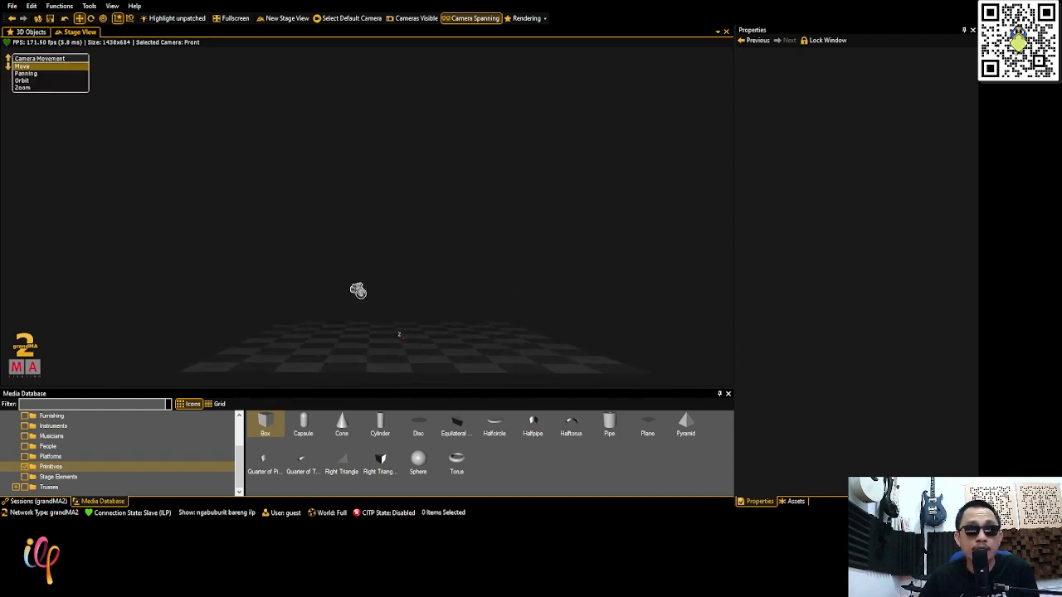
# Examine the whole stage plane from slightly higher and closer camera angles around its origin
pyautogui.scroll(-1, 357, 290)
pyautogui.moveTo(401, 331)
pyautogui.mouseDown(button='right')
pyautogui.moveTo(288, 329)
pyautogui.moveTo(185, 348)
pyautogui.moveTo(403, 296)
pyautogui.moveTo(559, 346)
pyautogui.moveTo(268, 357)
pyautogui.moveTo(429, 320)
pyautogui.moveTo(503, 339)
pyautogui.moveTo(335, 325)
pyautogui.moveTo(396, 322)
pyautogui.moveTo(385, 322)
pyautogui.moveTo(390, 332)
pyautogui.mouseUp(button='right')
pyautogui.scroll(-1, 386, 322)
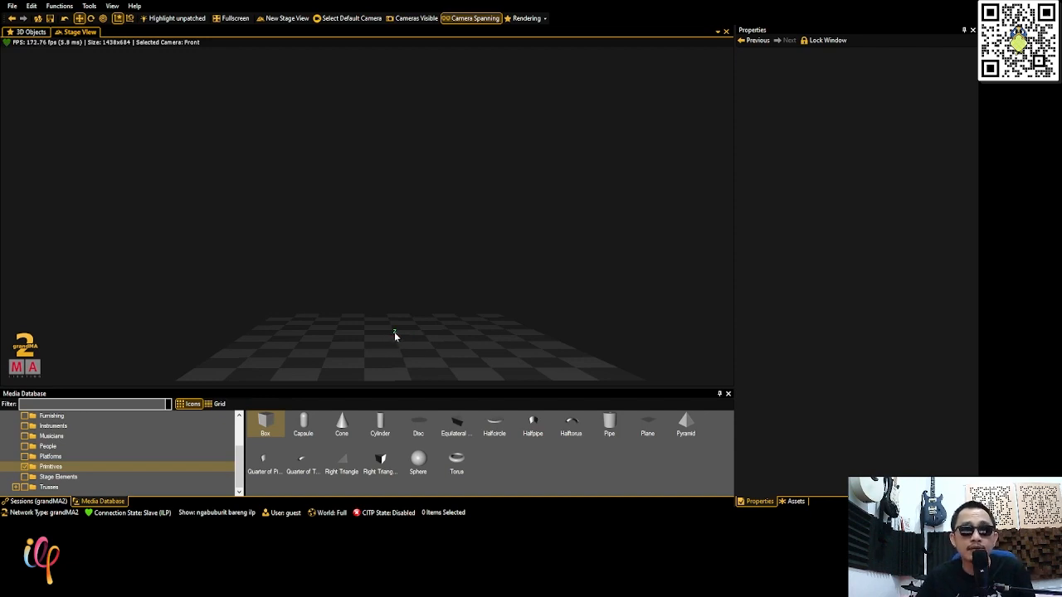
pyautogui.moveTo(340, 206); pyautogui.dragTo(336, 183, button='right')
pyautogui.moveTo(393, 330)
pyautogui.mouseDown(button='right')
pyautogui.moveTo(411, 335)
pyautogui.moveTo(387, 331)
pyautogui.mouseUp(button='right')
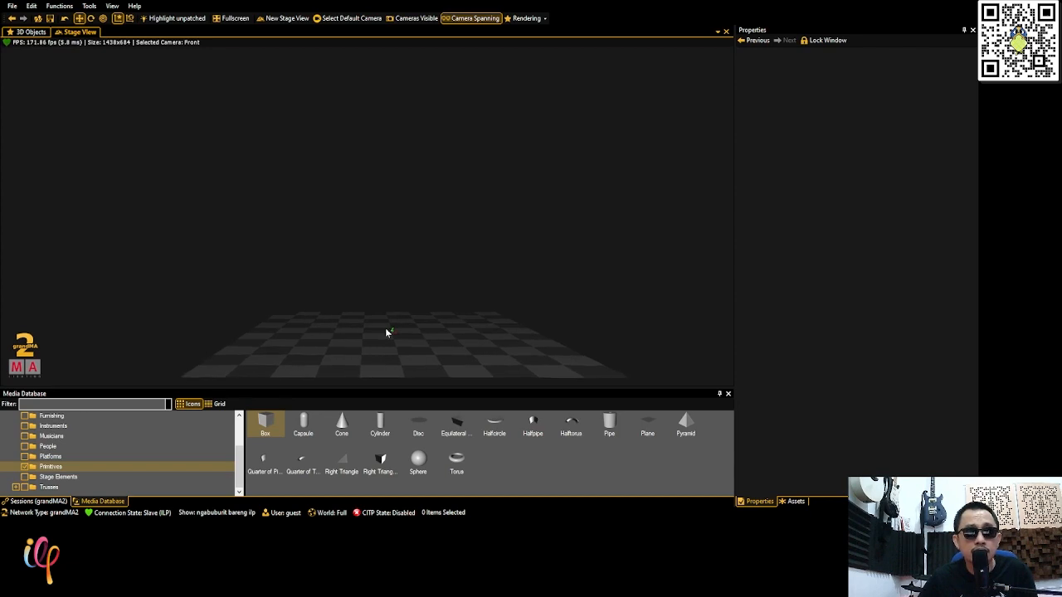
pyautogui.scroll(2, 391, 334)
pyautogui.scroll(-2, 391, 334)
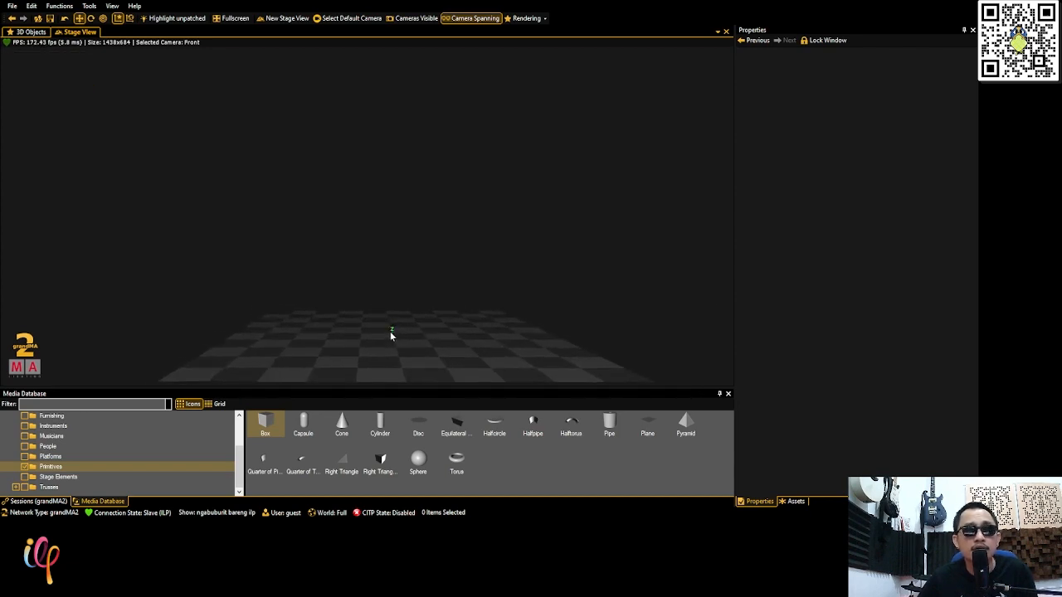
pyautogui.scroll(-1, 388, 331)
pyautogui.scroll(2, 389, 331)
pyautogui.moveTo(389, 330); pyautogui.dragTo(388, 328, button='right')
pyautogui.scroll(1, 388, 329)
pyautogui.scroll(-1, 388, 328)
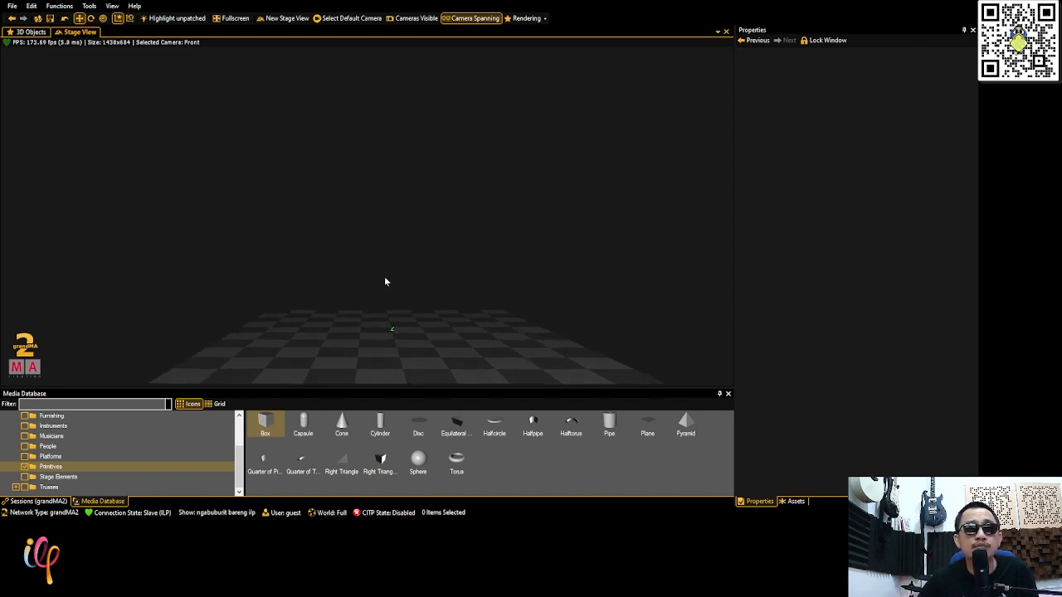
pyautogui.scroll(-2, 394, 289)
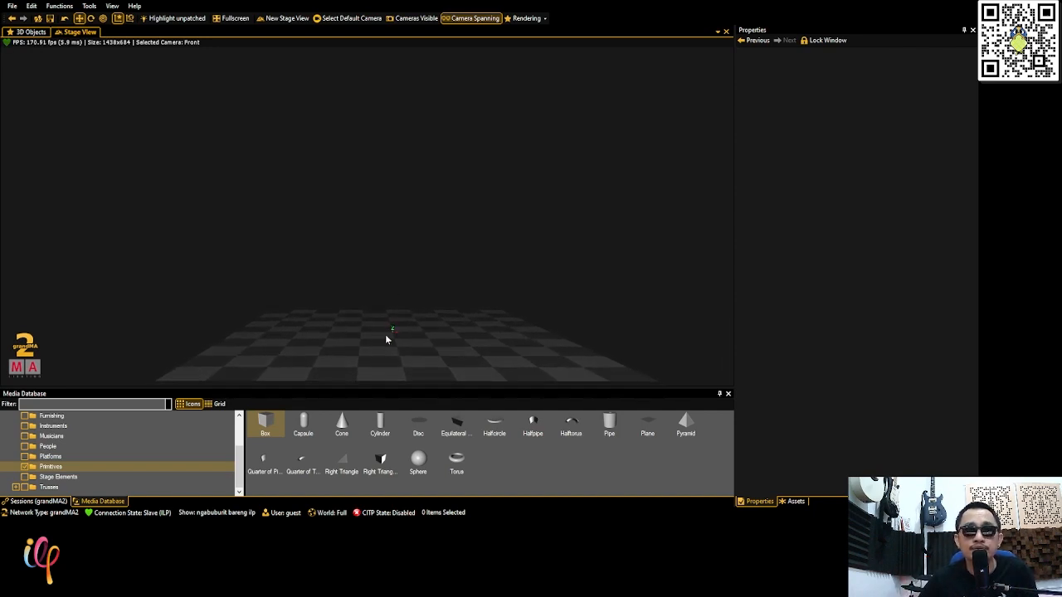
pyautogui.moveTo(404, 339); pyautogui.dragTo(407, 342, button='right')
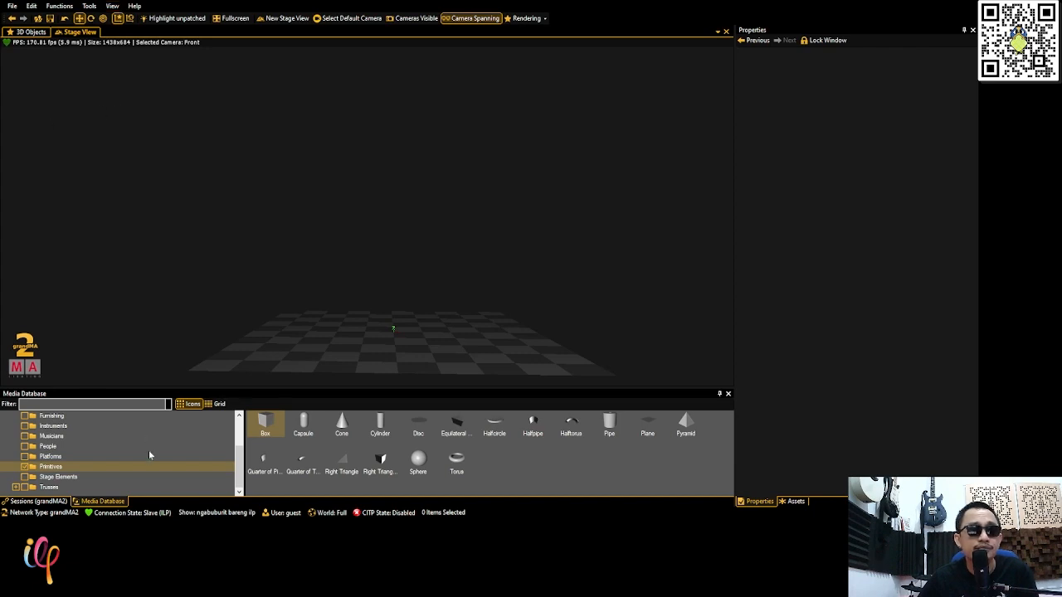
# Add a Box from the Primitives collection at the center of the stage plane and select it
pyautogui.click(53, 468)
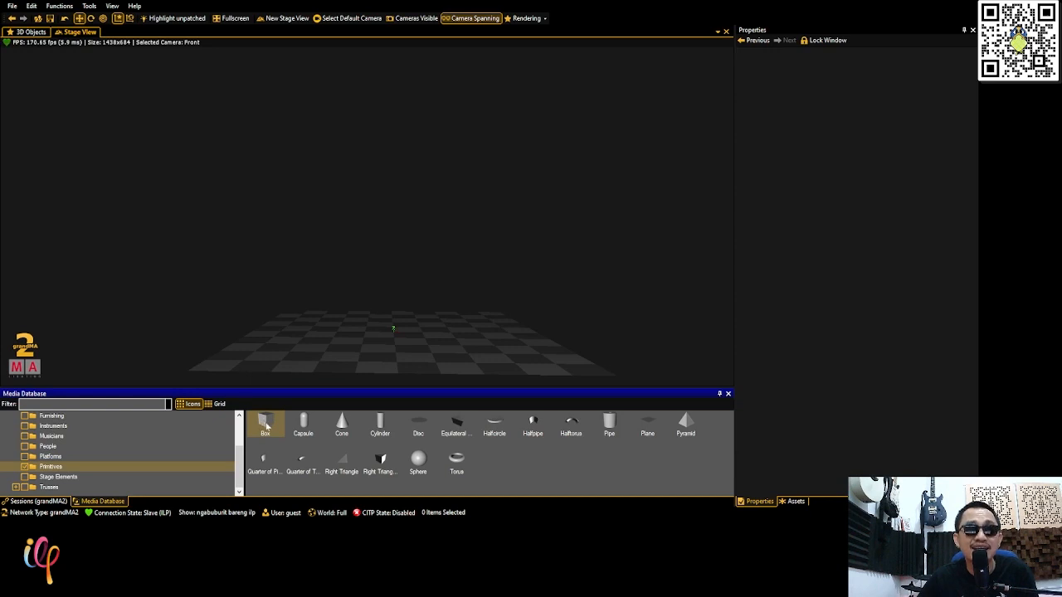
pyautogui.moveTo(265, 433); pyautogui.dragTo(390, 325)
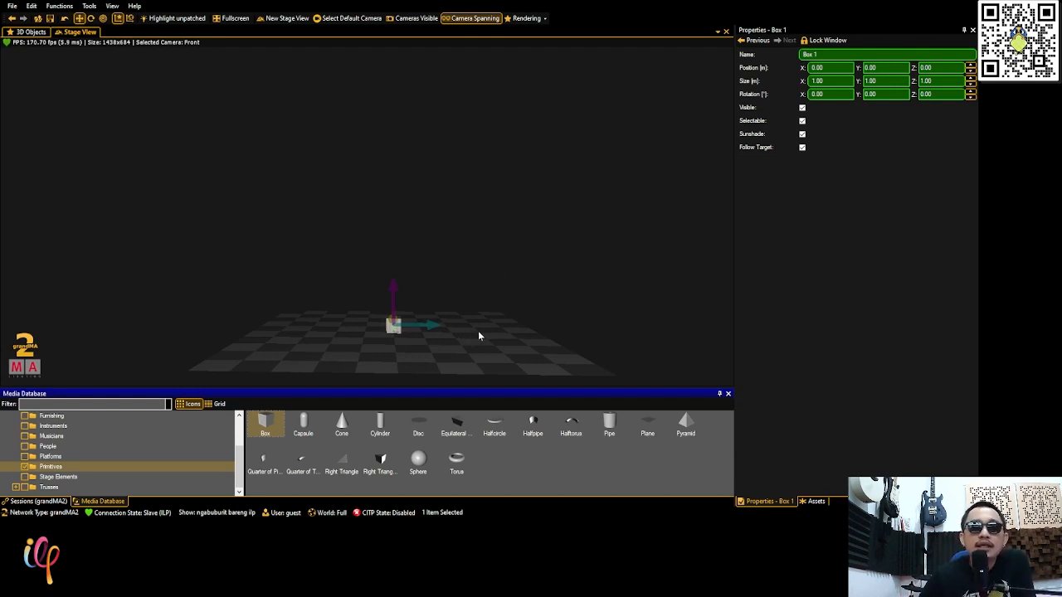
pyautogui.click(398, 332)
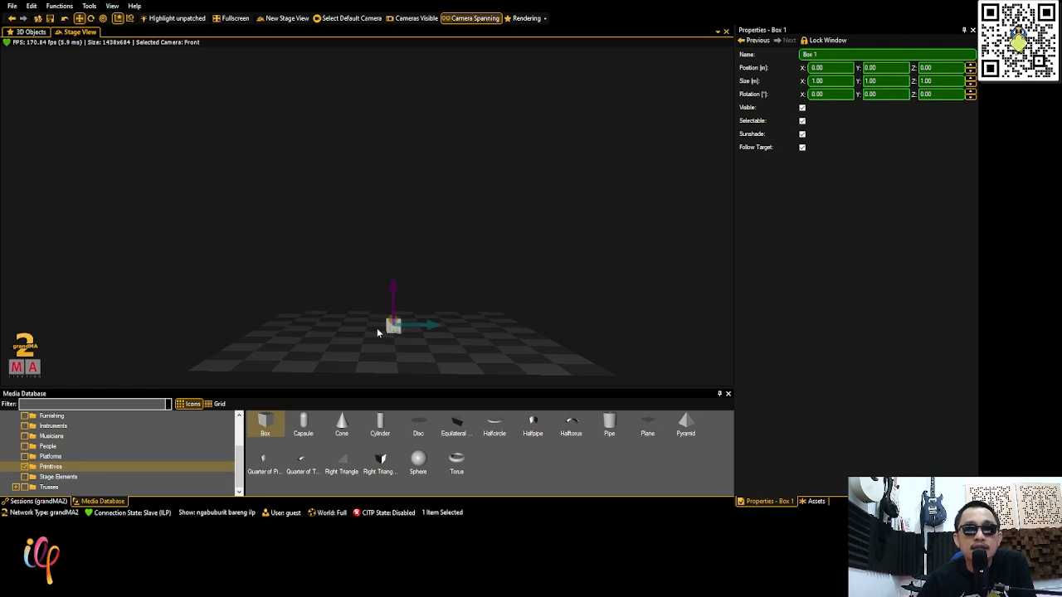
# Set the Stage Plane's size to 10 m in X and 10 m in Y
pyautogui.click(394, 355)
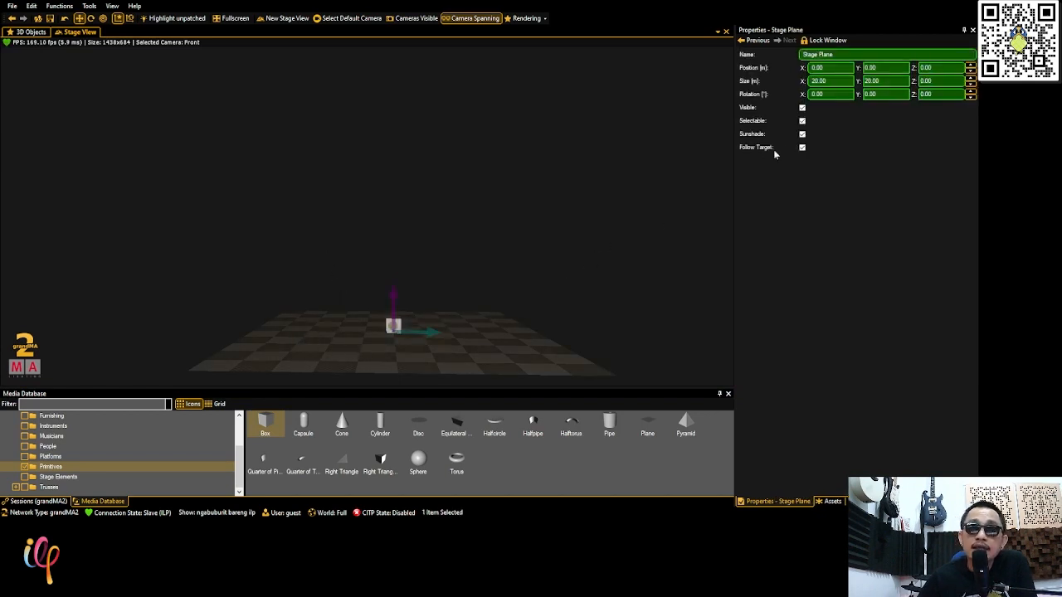
pyautogui.click(845, 83)
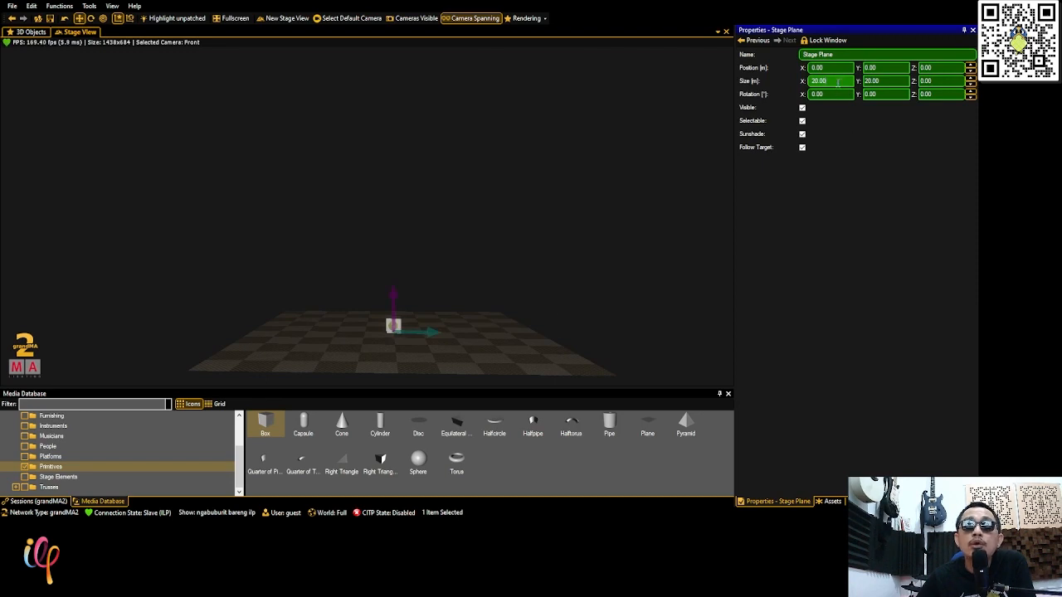
pyautogui.moveTo(839, 80); pyautogui.dragTo(756, 90)
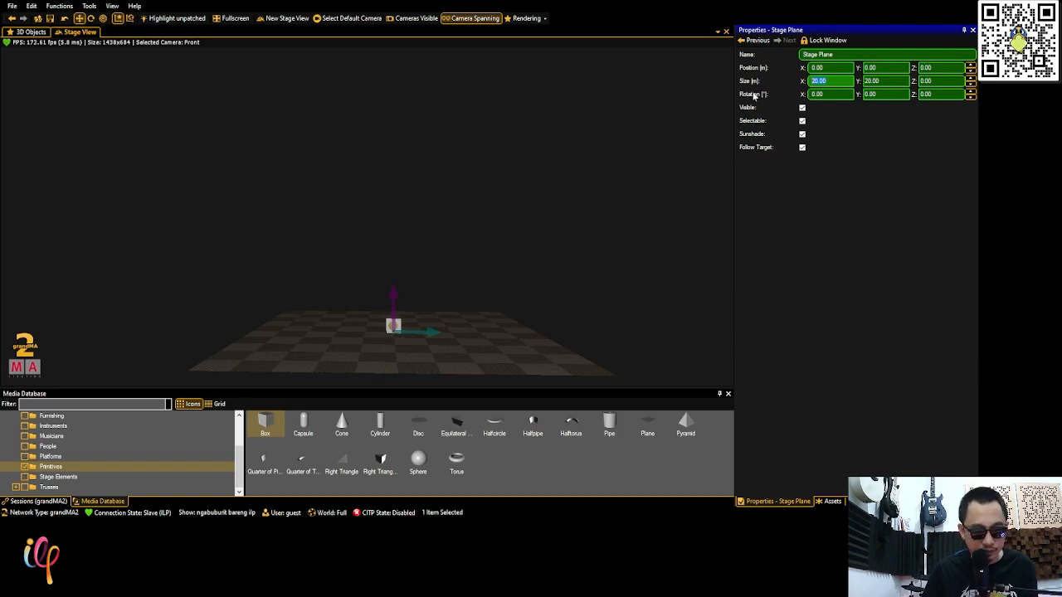
pyautogui.write('10')
pyautogui.click(884, 81)
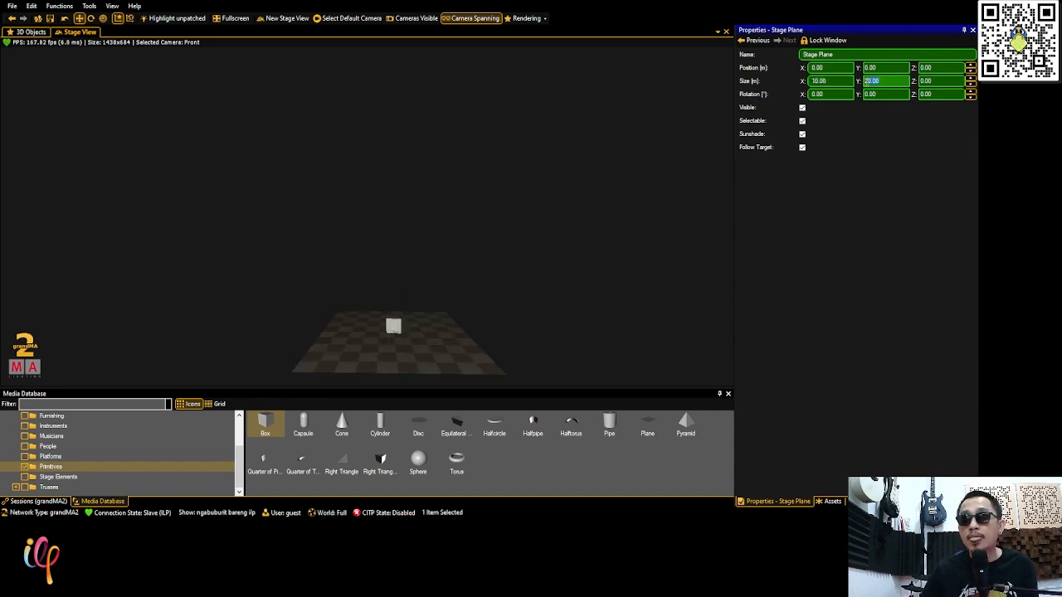
pyautogui.write('10')
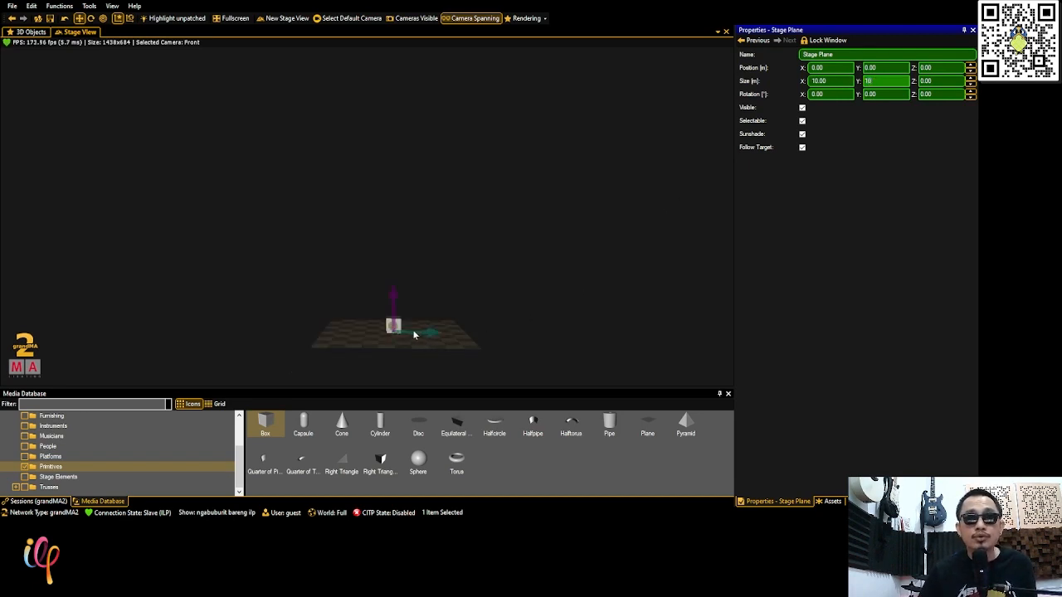
# Enlarge the Stage Plane to 20 m in X and 20 m in Y
pyautogui.scroll(2, 408, 333)
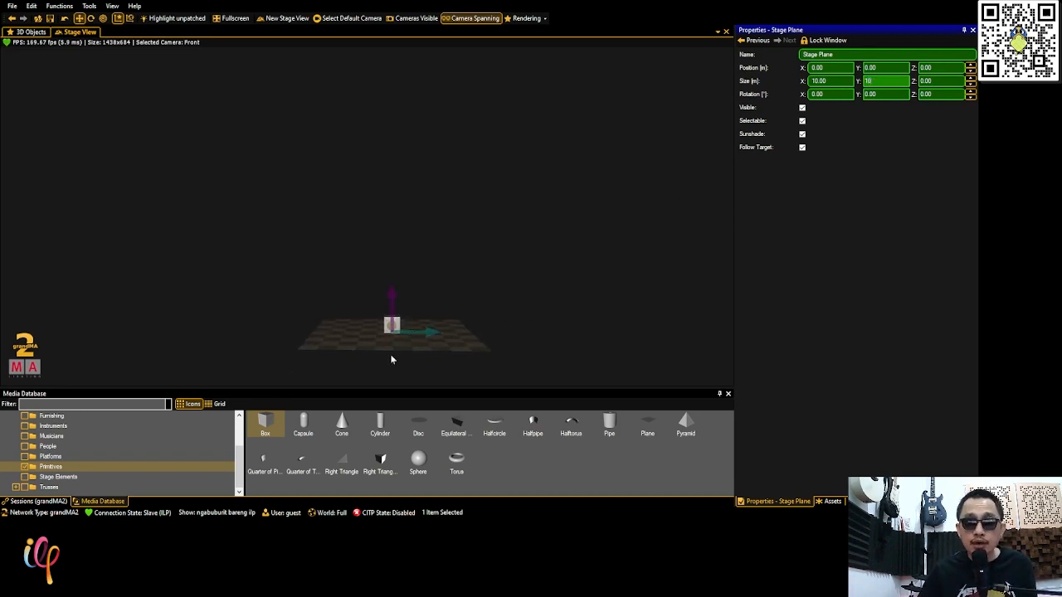
pyautogui.click(835, 80)
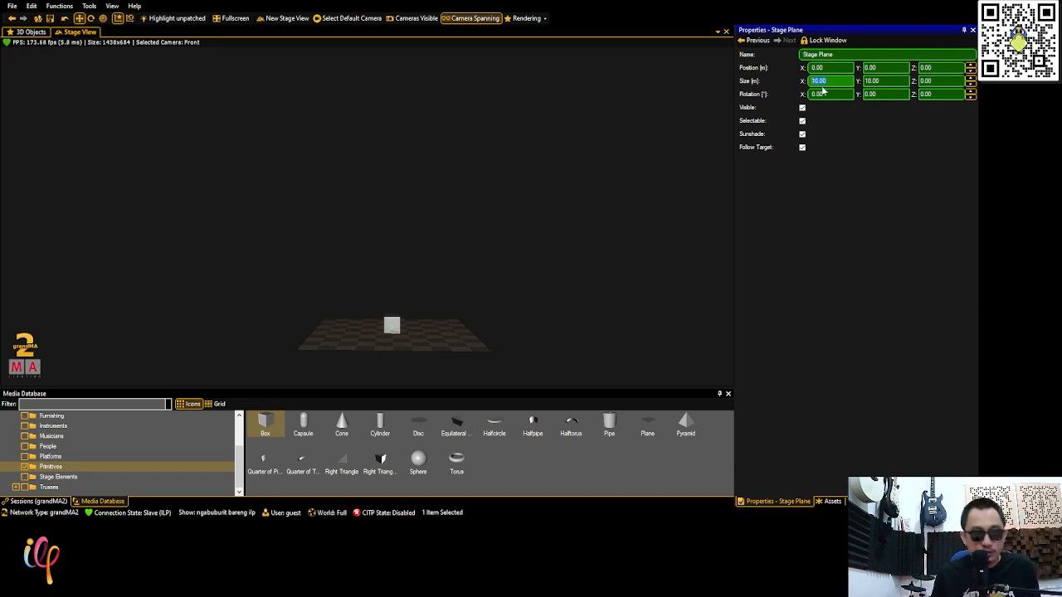
pyautogui.write('20')
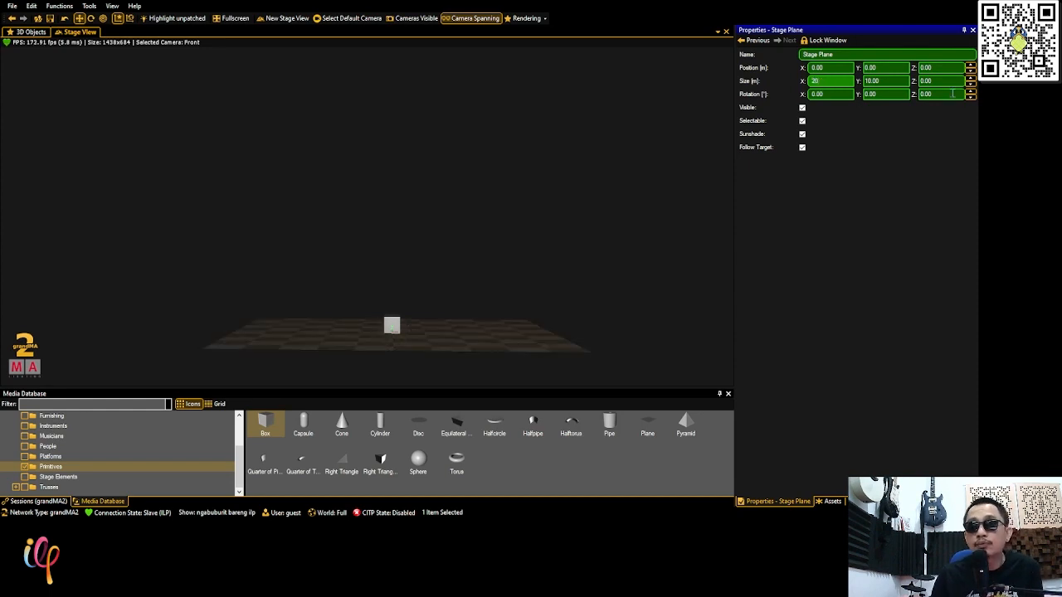
pyautogui.press('Tab')
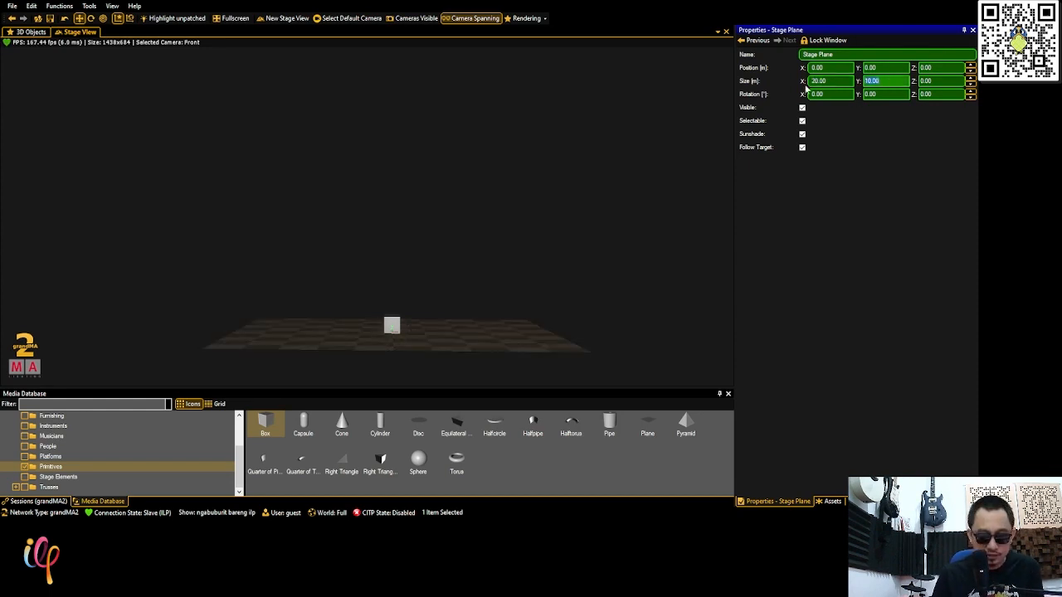
pyautogui.write('20')
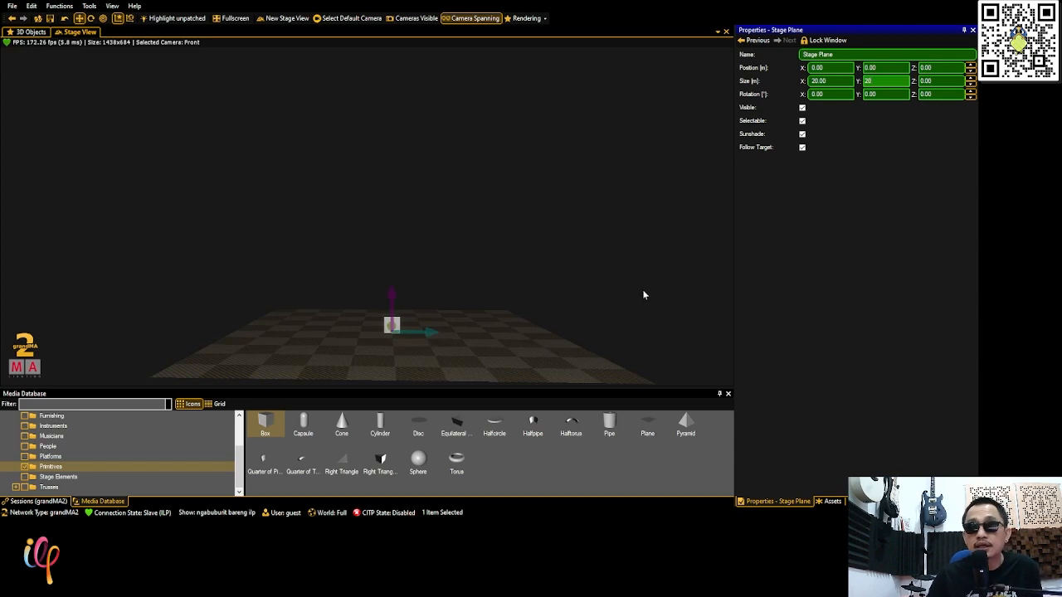
pyautogui.click(448, 236)
pyautogui.click(461, 327)
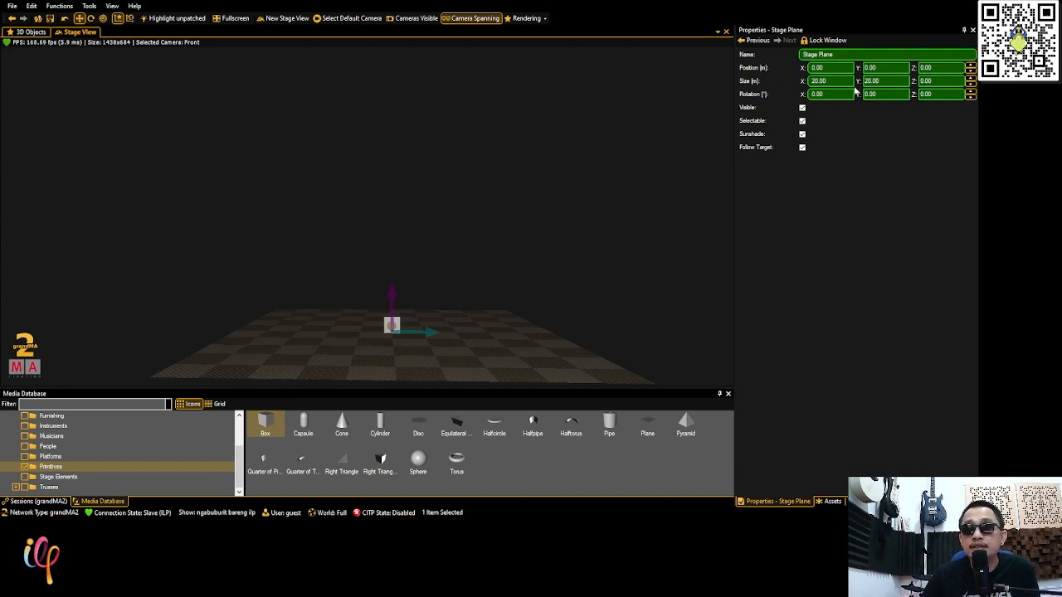
# Select the box at the center of the stage plane and set its size to 12 m in X and 10 m in Y
pyautogui.scroll(-4, 429, 328)
pyautogui.moveTo(429, 328); pyautogui.dragTo(438, 348, button='right')
pyautogui.scroll(1, 416, 277)
pyautogui.scroll(1, 415, 277)
pyautogui.click(440, 260)
pyautogui.click(396, 326)
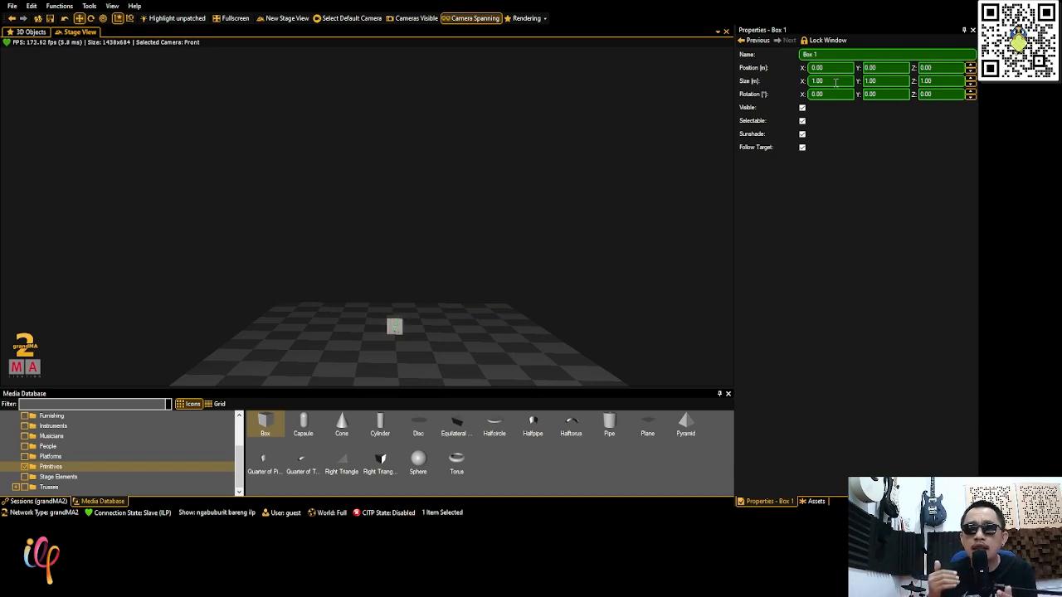
pyautogui.click(818, 80)
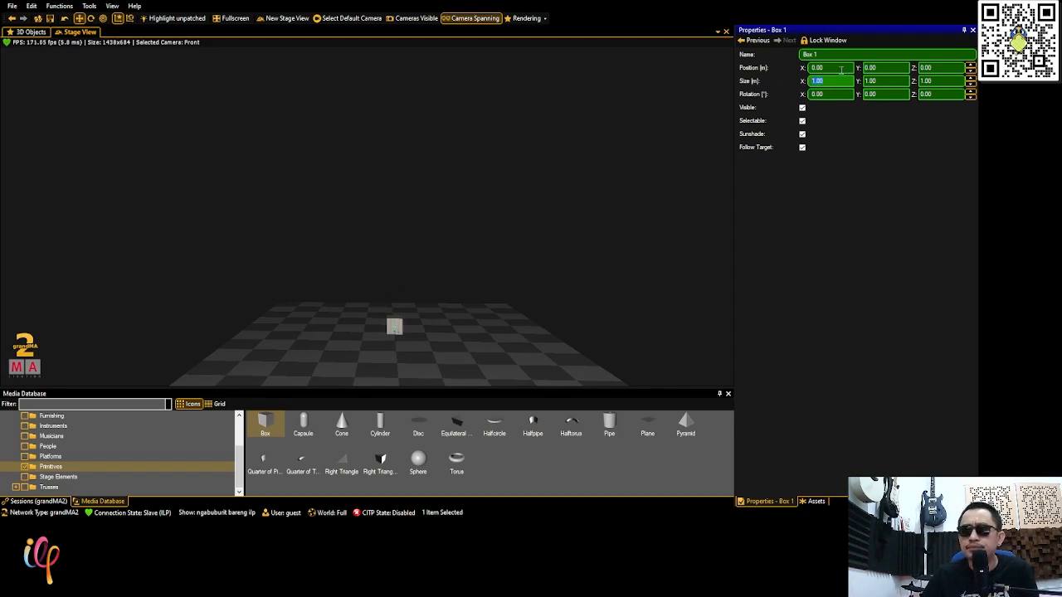
pyautogui.write('12')
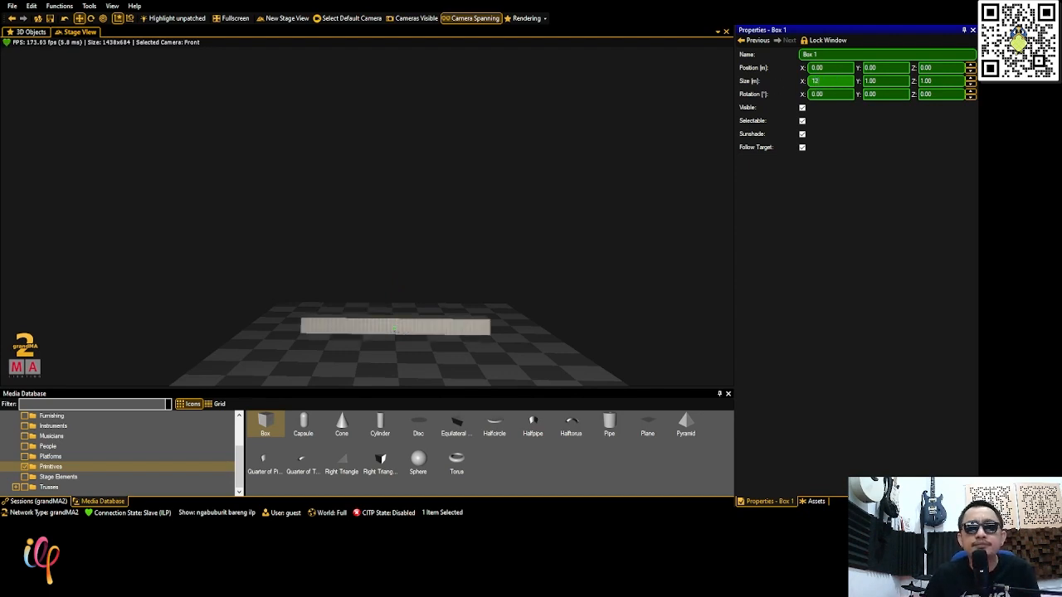
pyautogui.press('Tab')
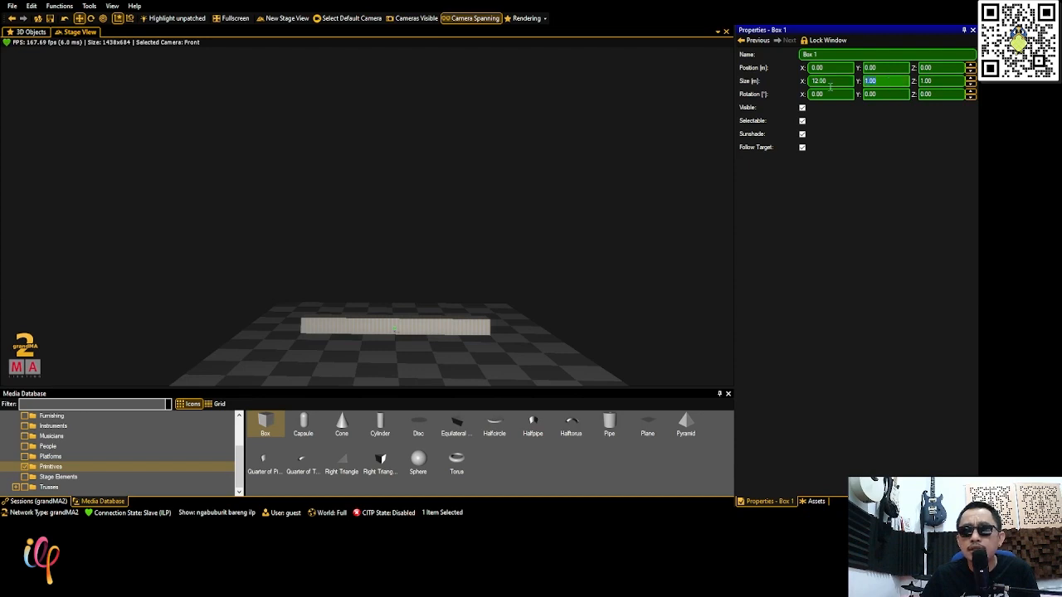
pyautogui.write('10')
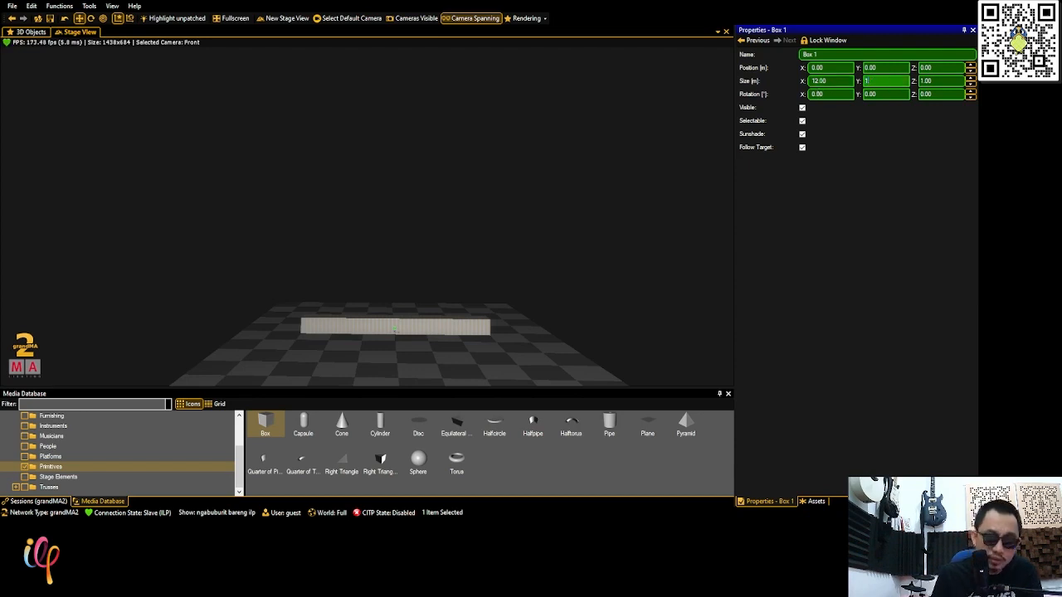
# Try a Z size of 1.60 m for the box and return it to 1.00 m
pyautogui.click(936, 80)
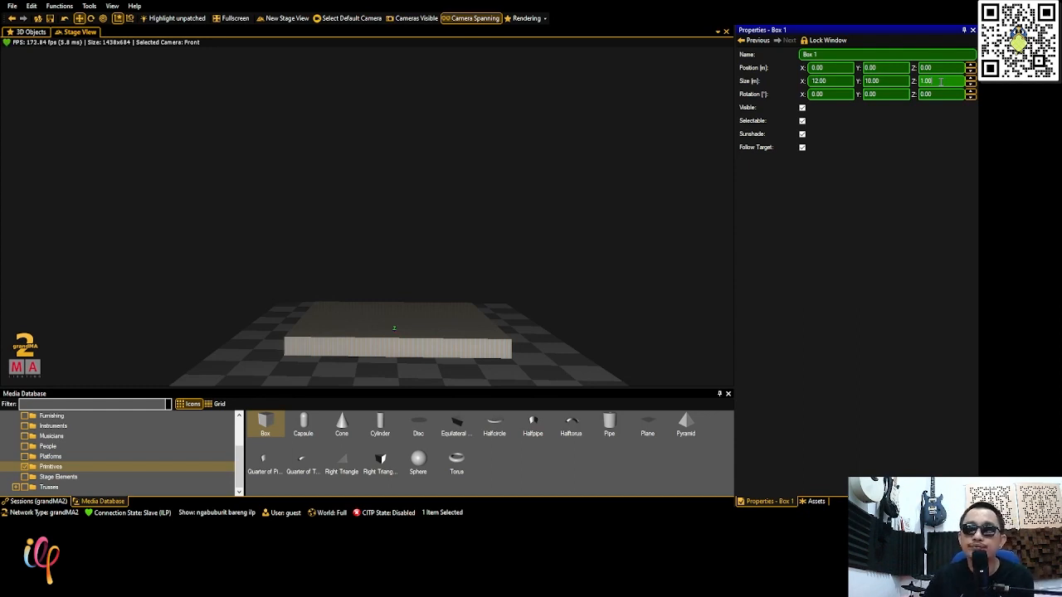
pyautogui.scroll(6, 941, 81)
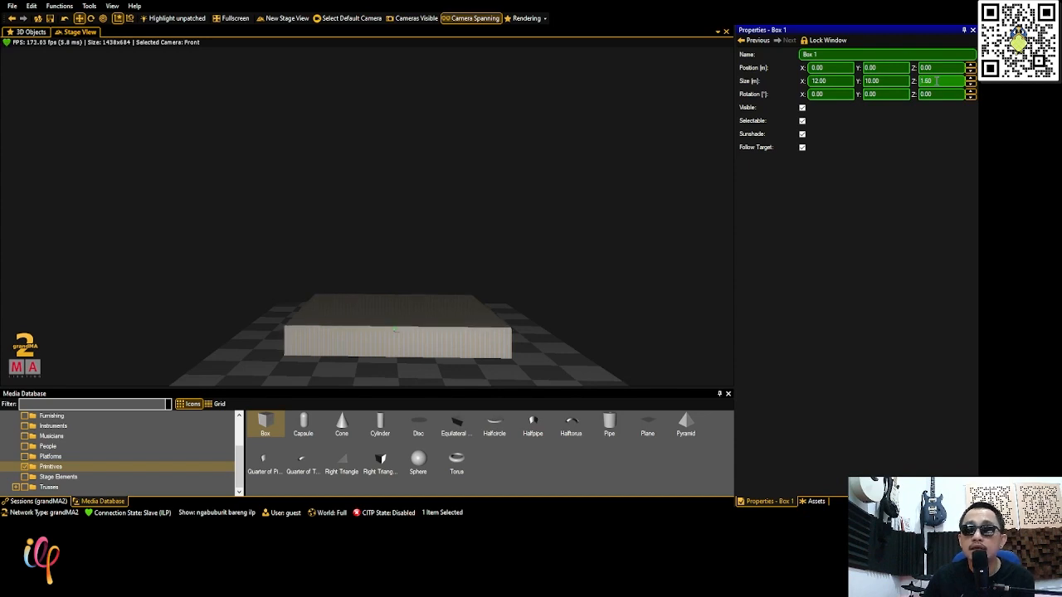
pyautogui.scroll(-6, 940, 80)
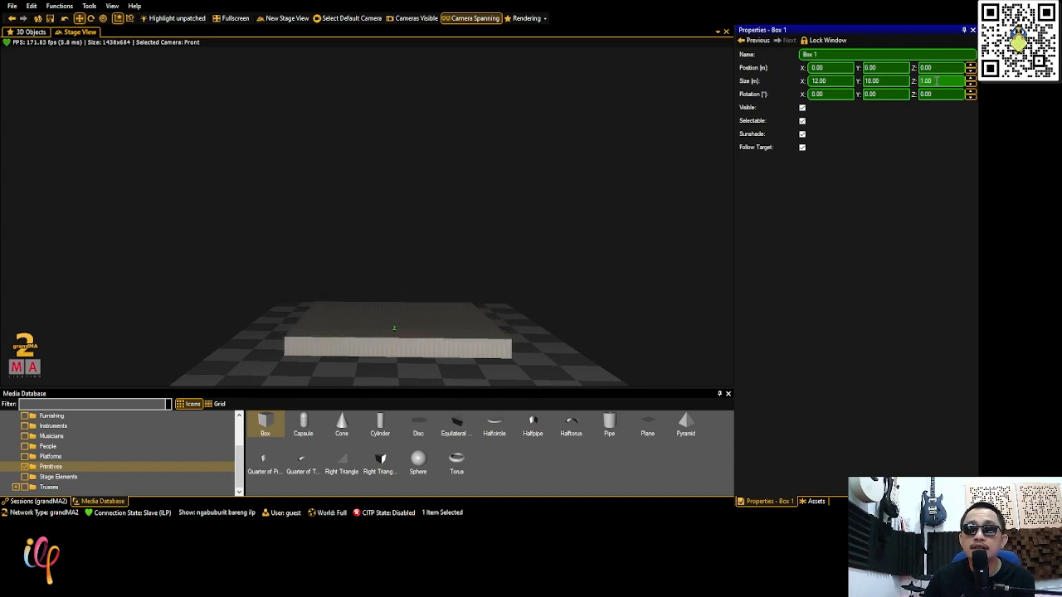
pyautogui.click(456, 252)
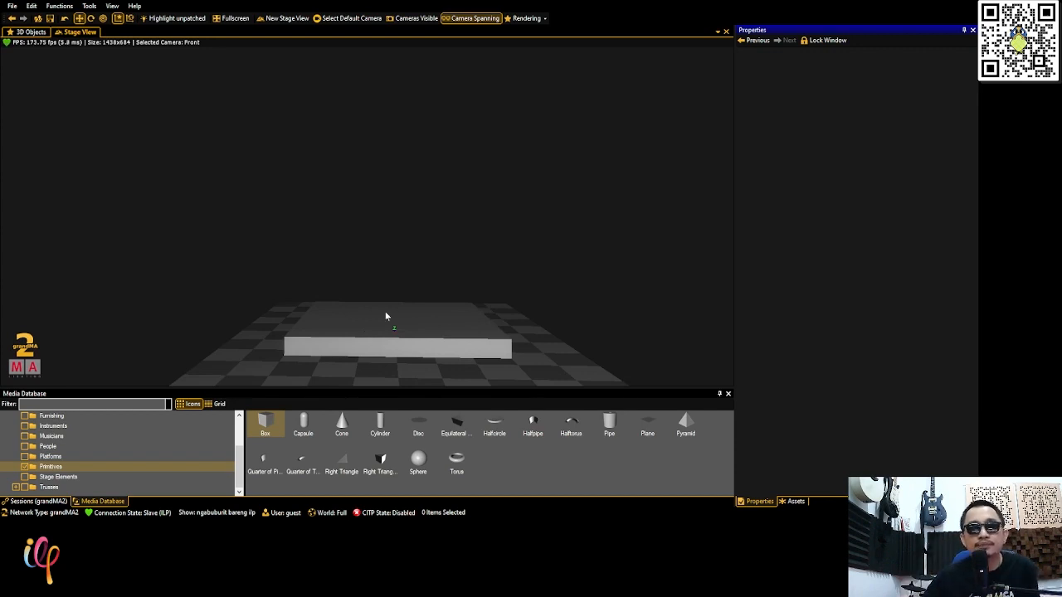
pyautogui.click(384, 314)
pyautogui.click(396, 226)
pyautogui.click(354, 326)
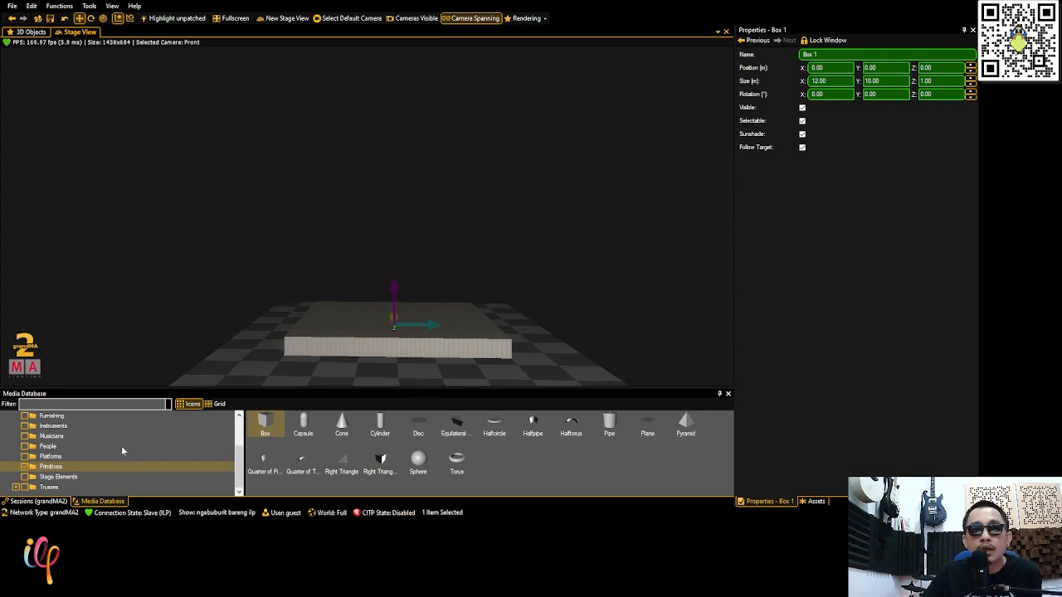
# Add an FD34-400 truss from the Trusses collection at the center of the stage
pyautogui.click(54, 488)
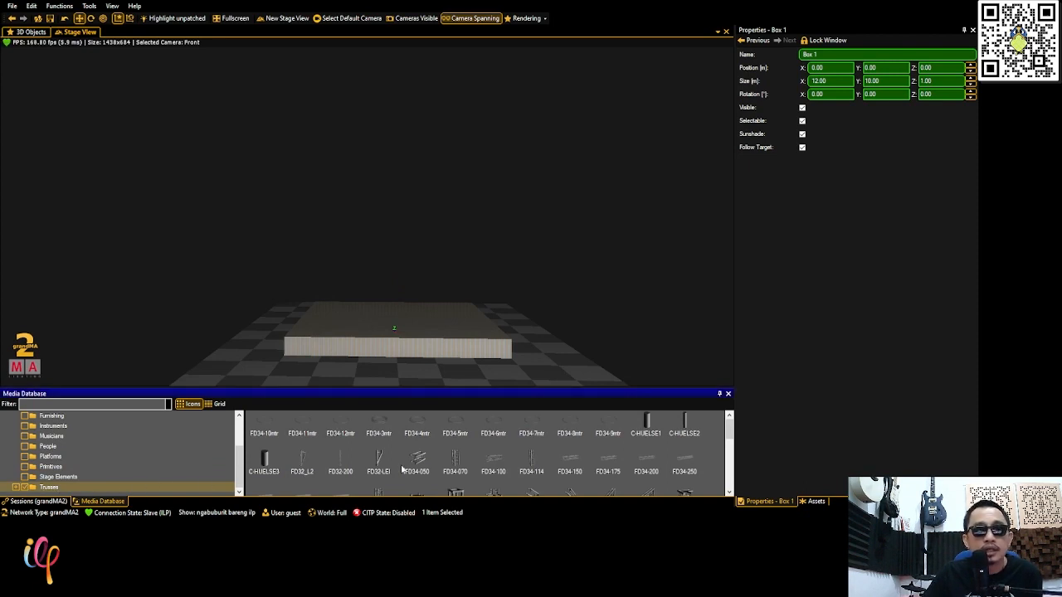
pyautogui.scroll(-5, 440, 463)
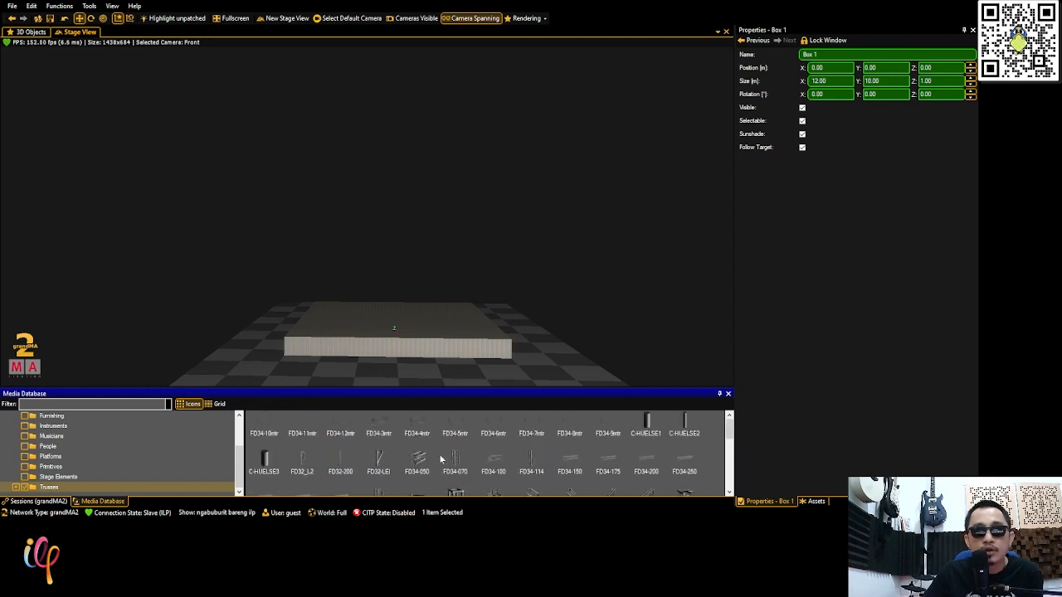
pyautogui.scroll(2, 441, 461)
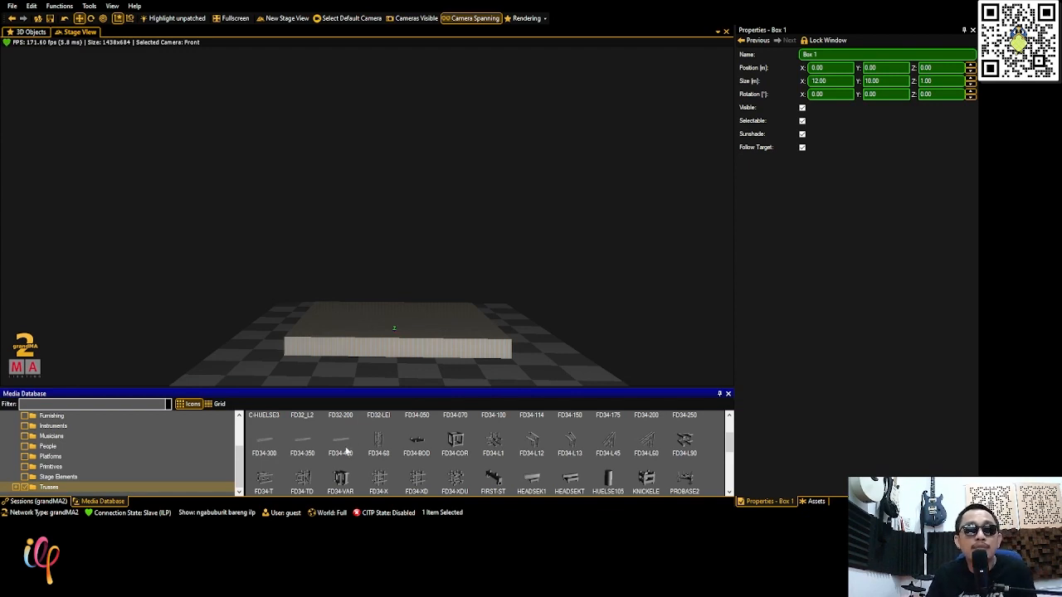
pyautogui.moveTo(341, 442); pyautogui.dragTo(375, 336)
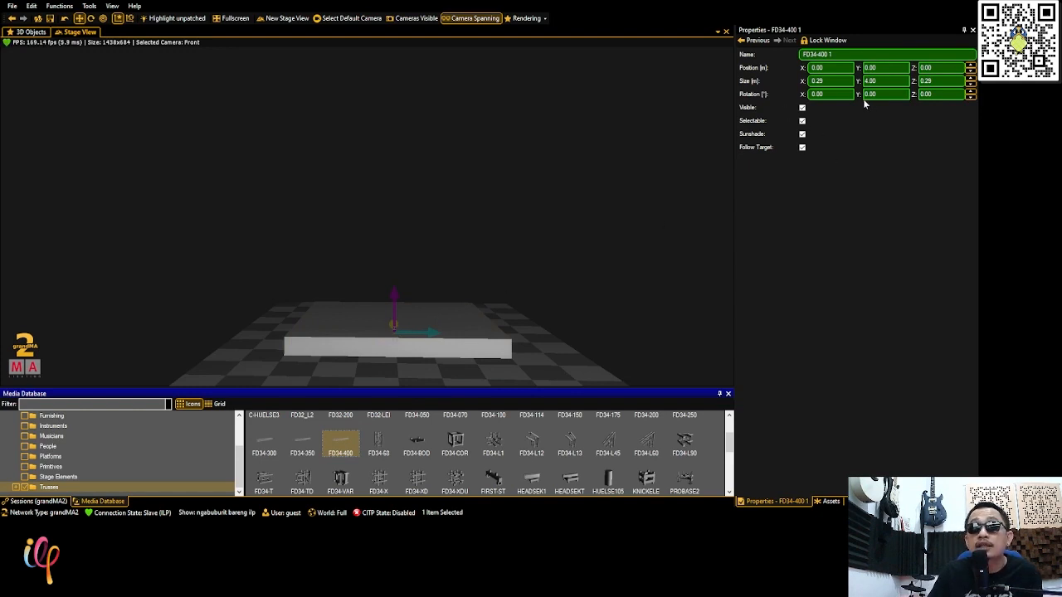
# Rotate the FD34-400 truss 90° about X and set its X size to 0.40 m
pyautogui.click(842, 94)
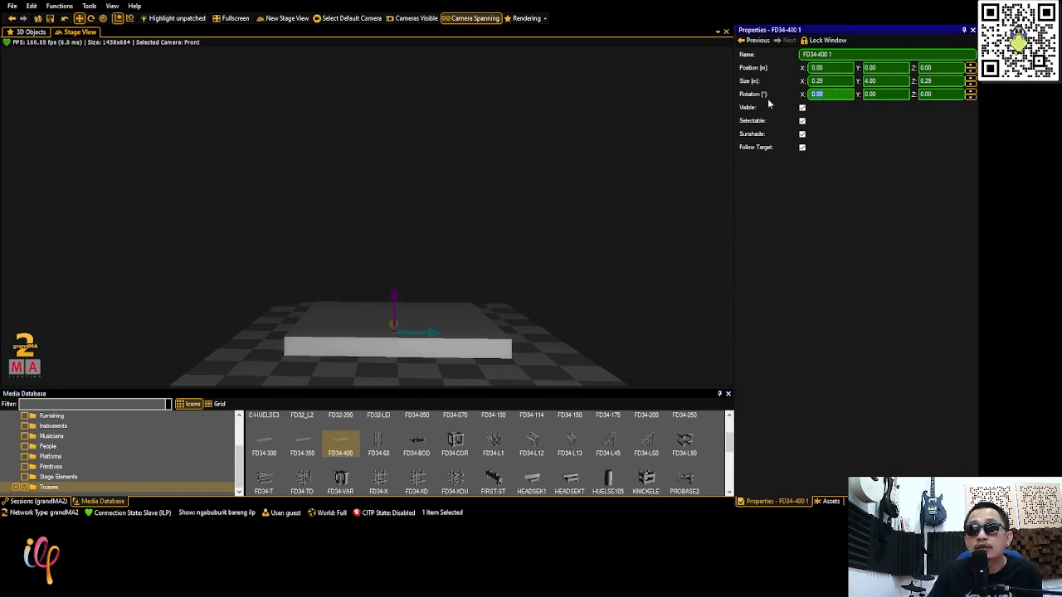
pyautogui.click(845, 96)
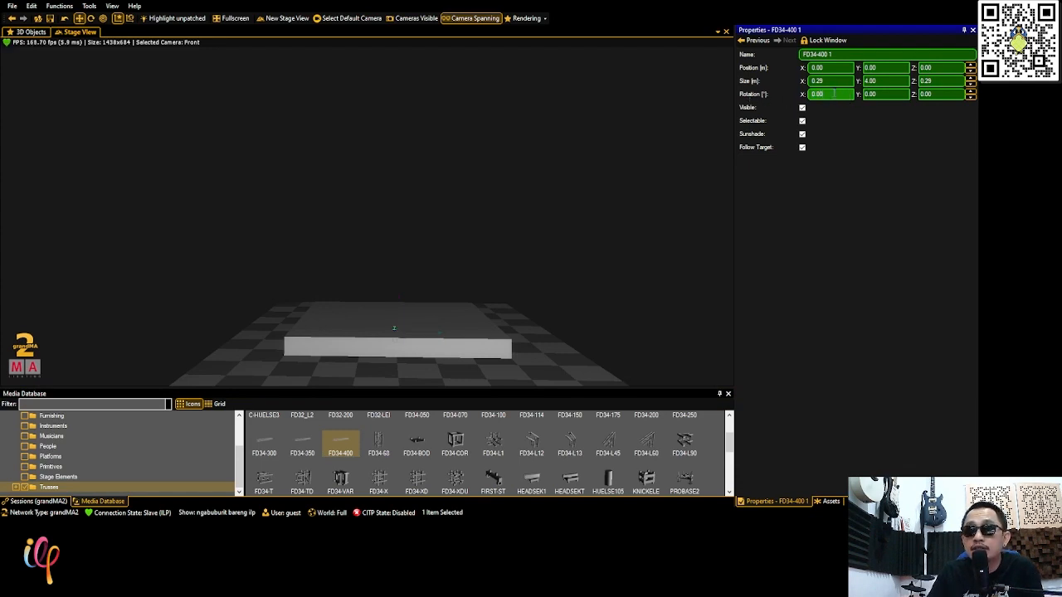
pyautogui.click(806, 96)
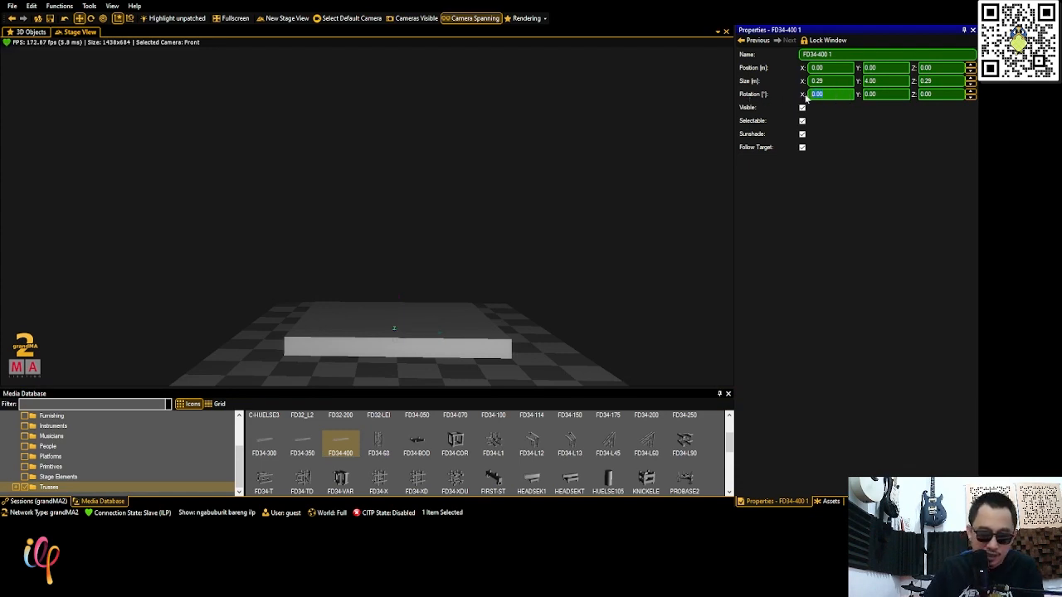
pyautogui.write('90')
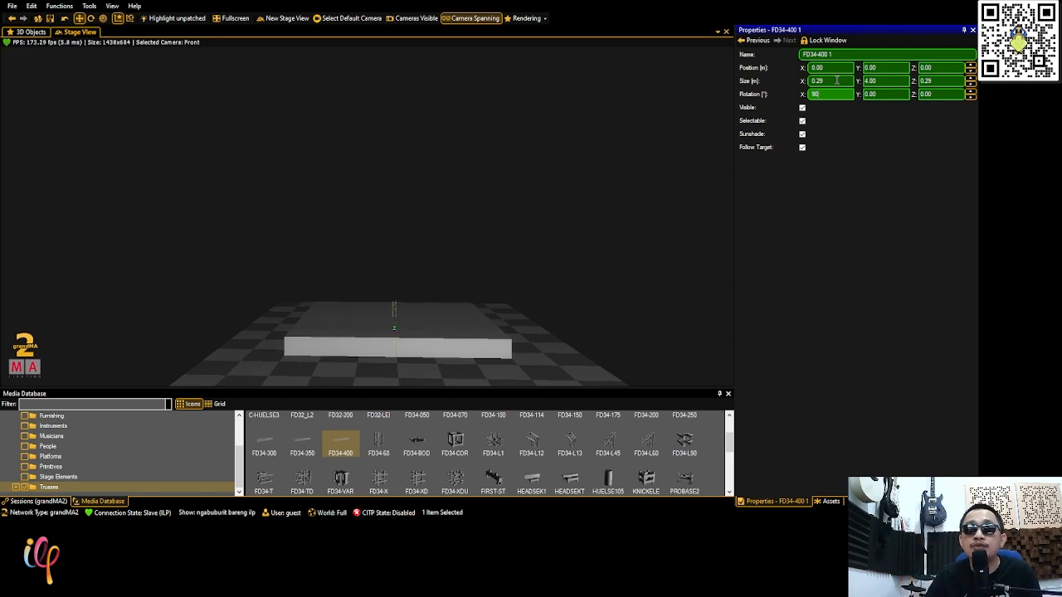
pyautogui.press('Return')
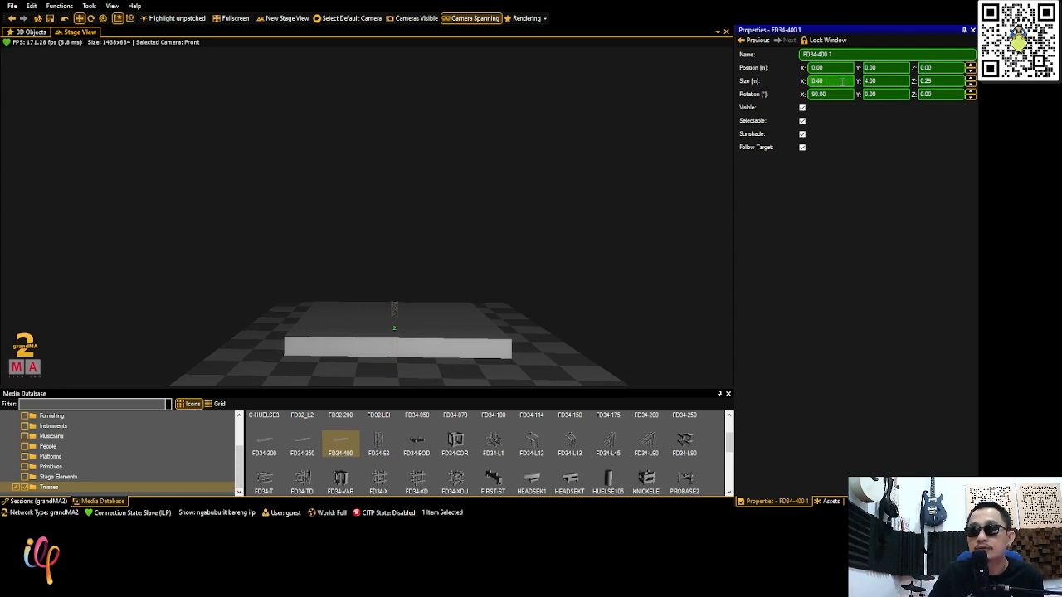
pyautogui.click(834, 94)
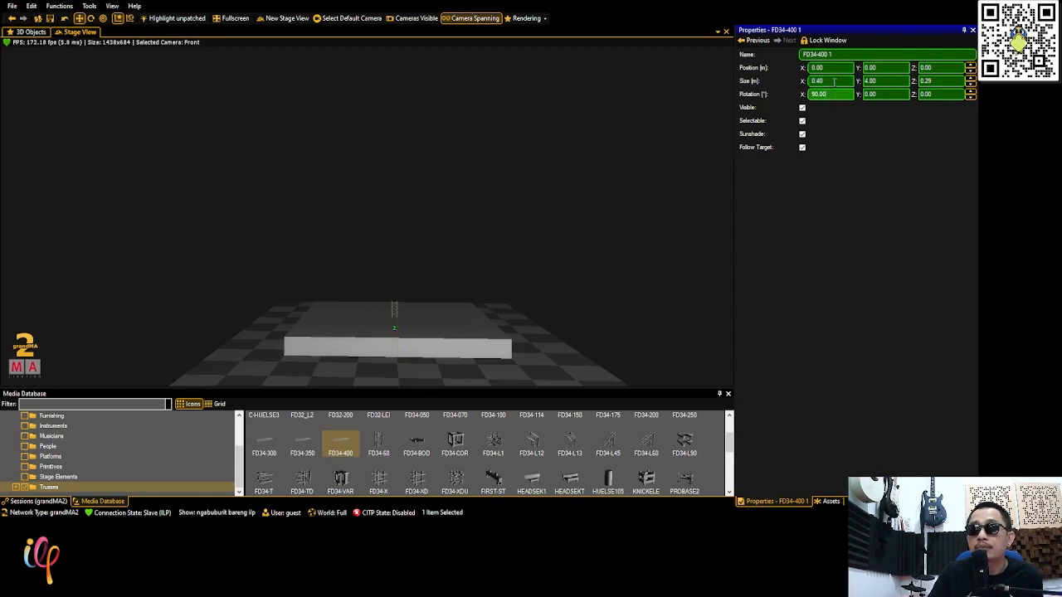
pyautogui.click(836, 82)
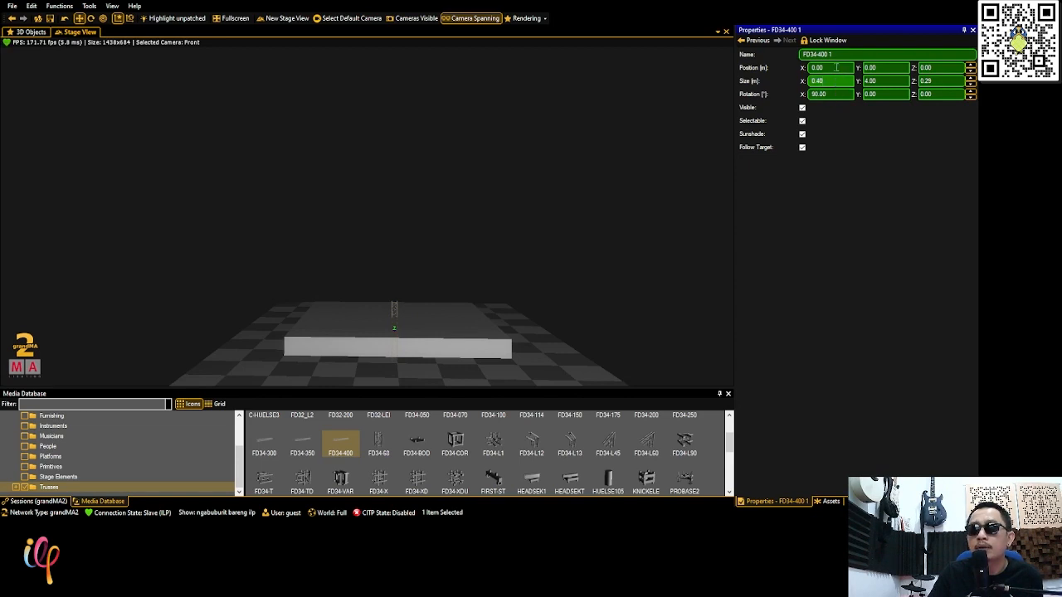
pyautogui.click(839, 68)
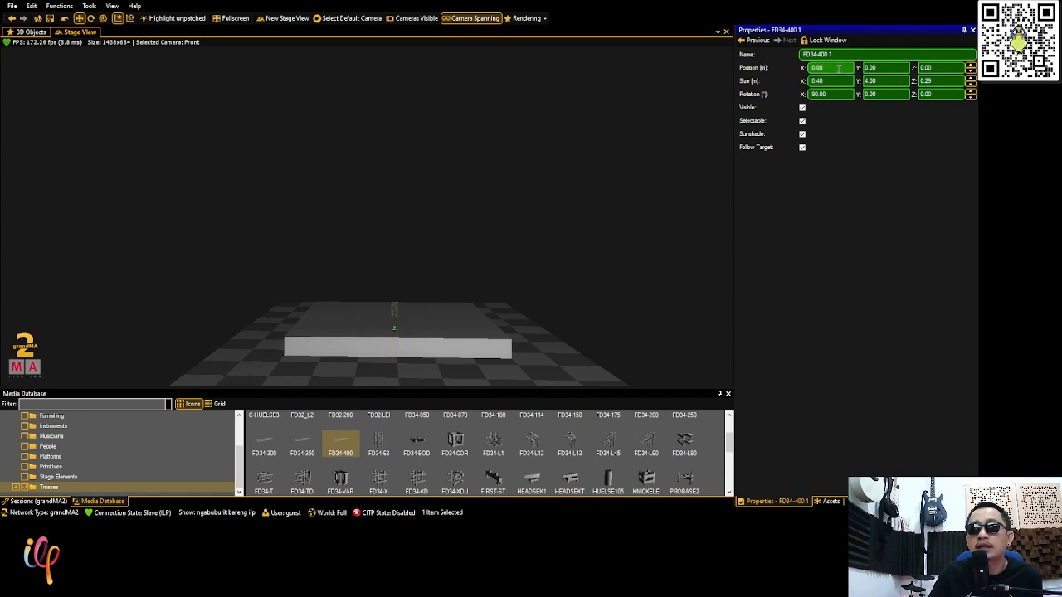
pyautogui.click(834, 80)
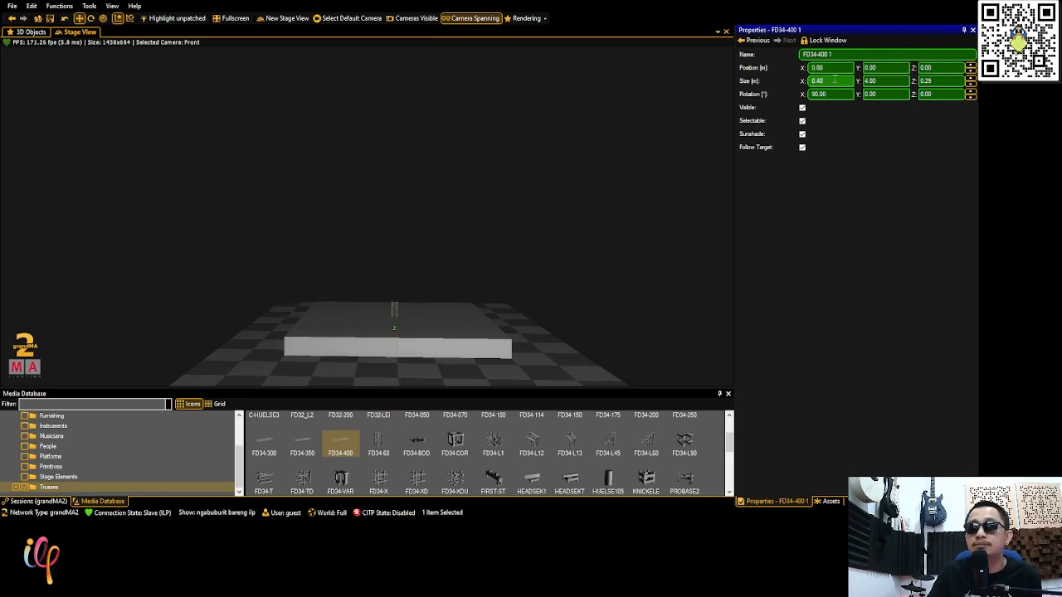
pyautogui.click(903, 81)
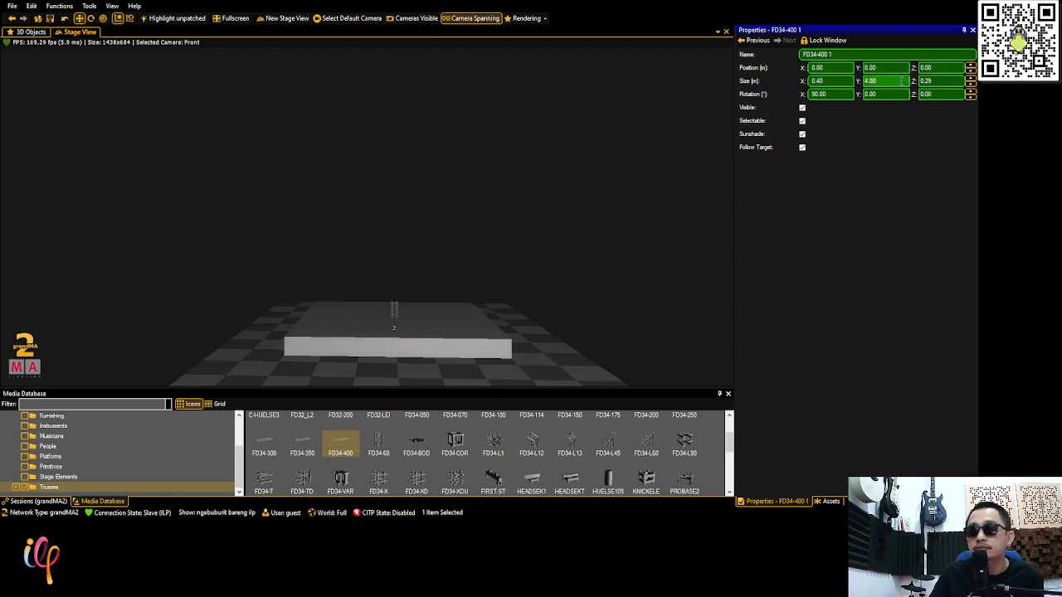
pyautogui.click(841, 80)
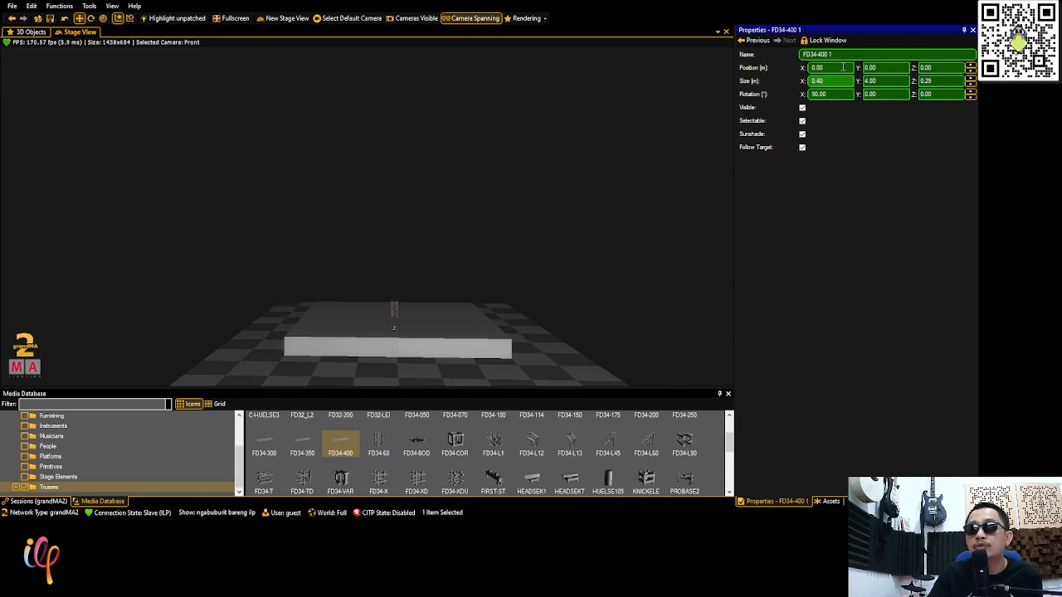
pyautogui.click(842, 67)
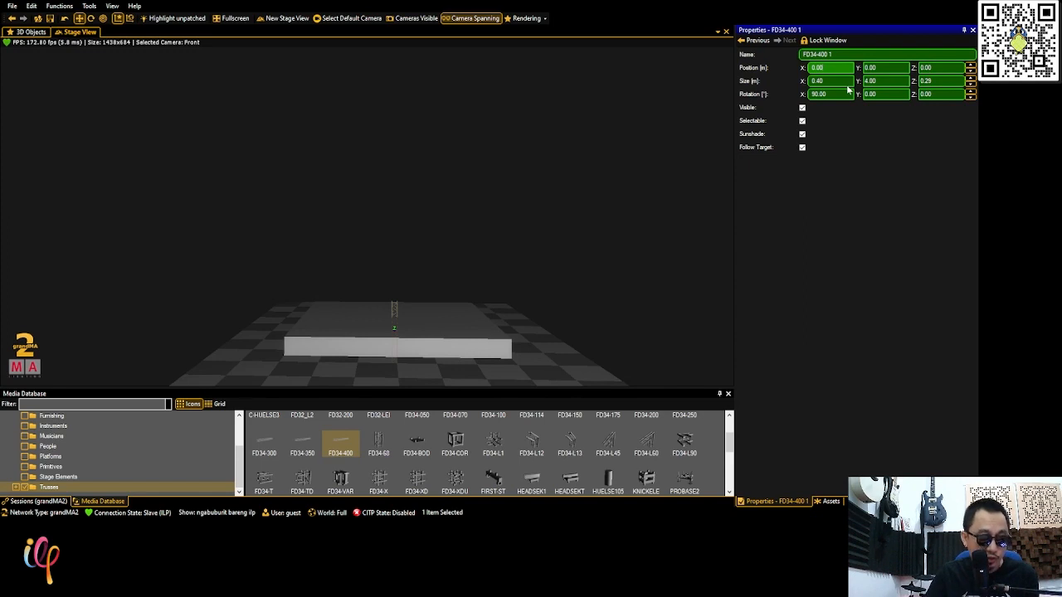
# Set the FD34-400 truss's Z size to 0.40 m and open its X position for editing
pyautogui.click(937, 80)
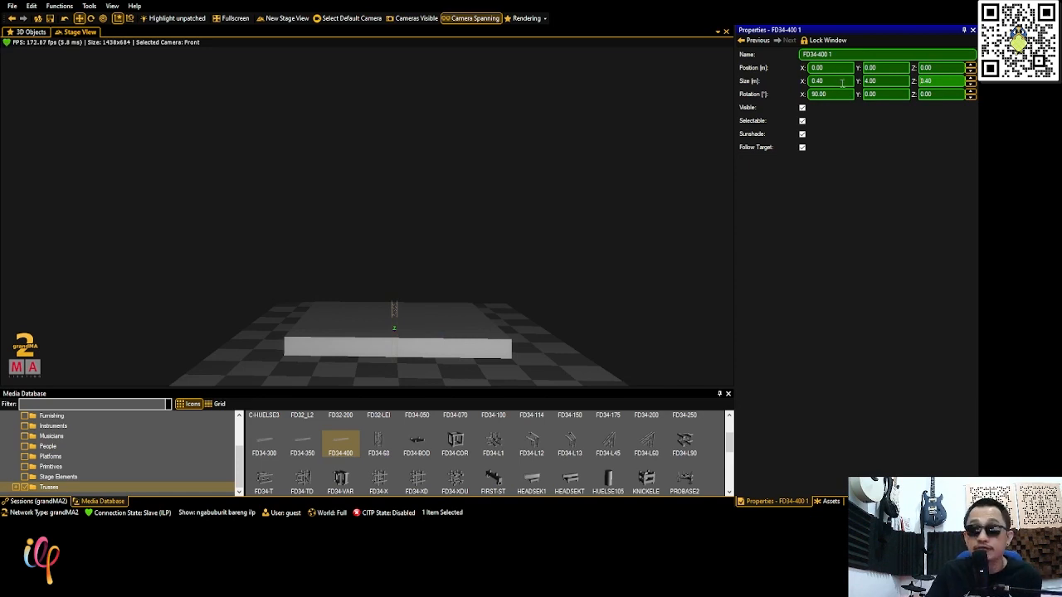
pyautogui.click(839, 81)
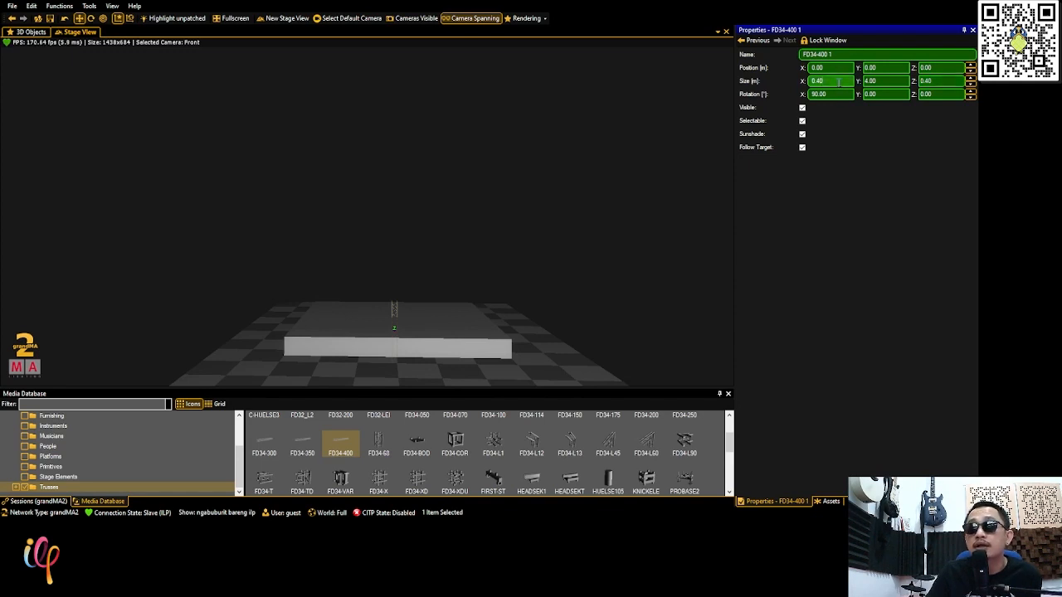
pyautogui.click(842, 68)
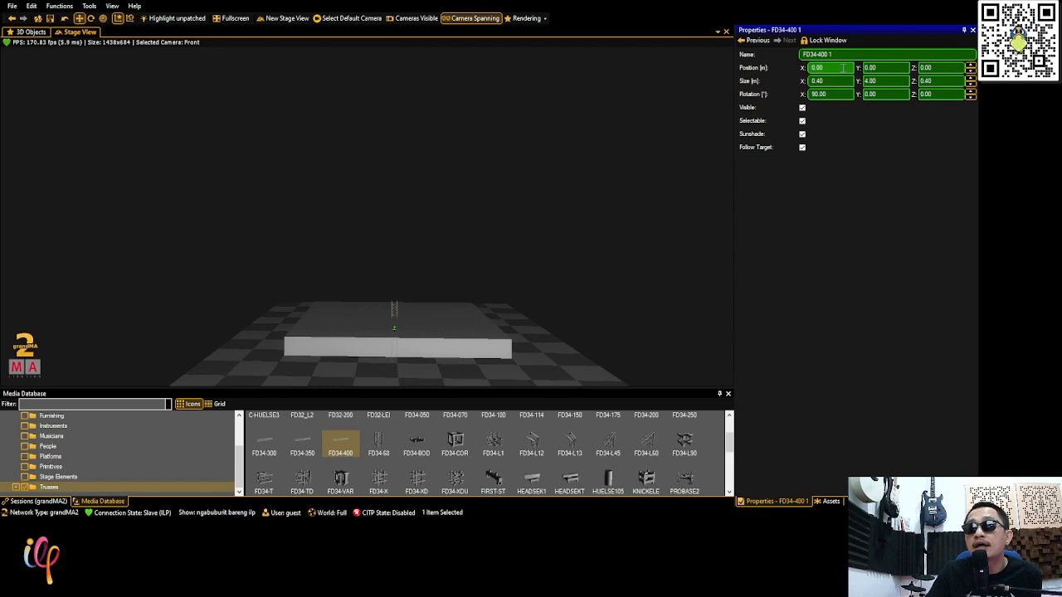
# Set the FD34-400 truss's X position to -6.00 m
pyautogui.click(885, 81)
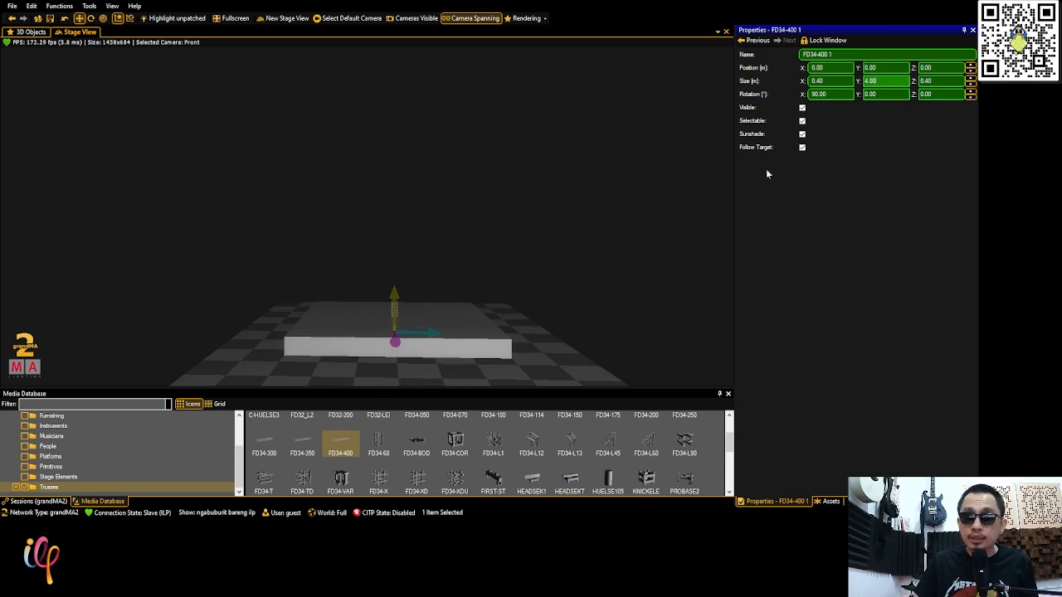
pyautogui.click(841, 70)
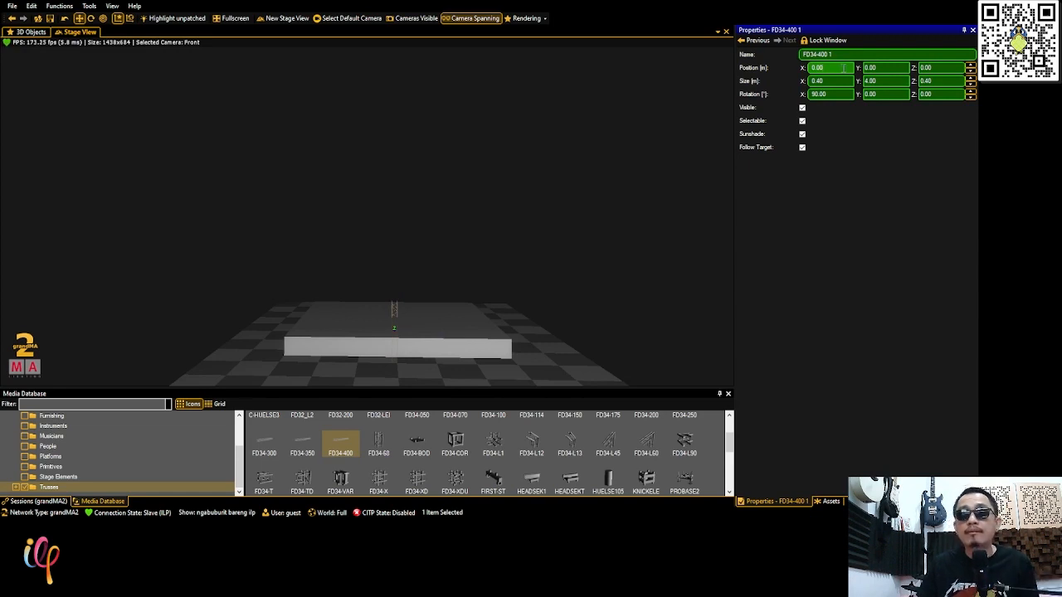
pyautogui.scroll(-5, 842, 68)
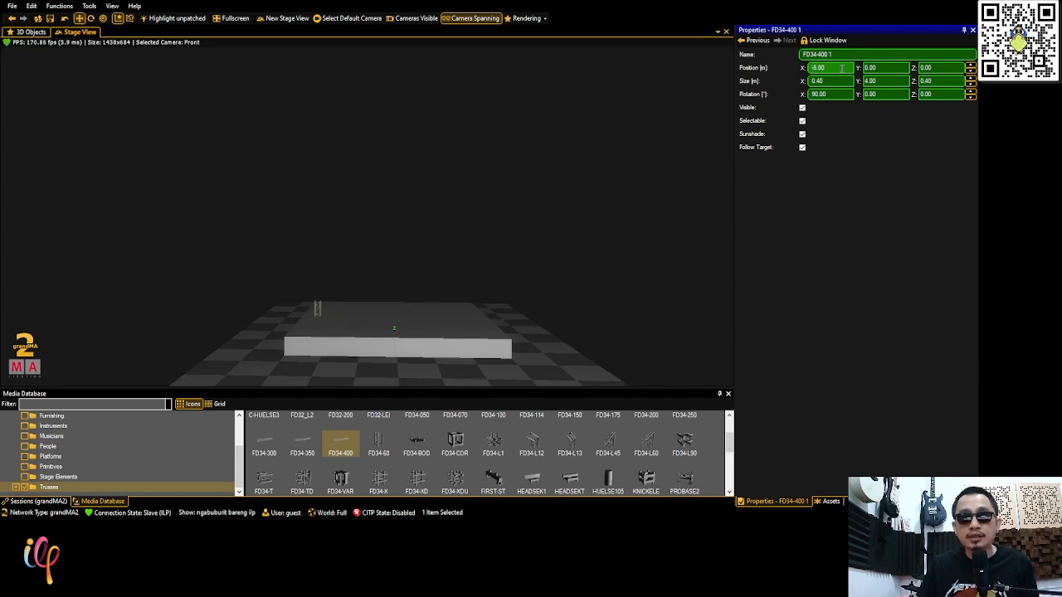
pyautogui.scroll(-1, 842, 69)
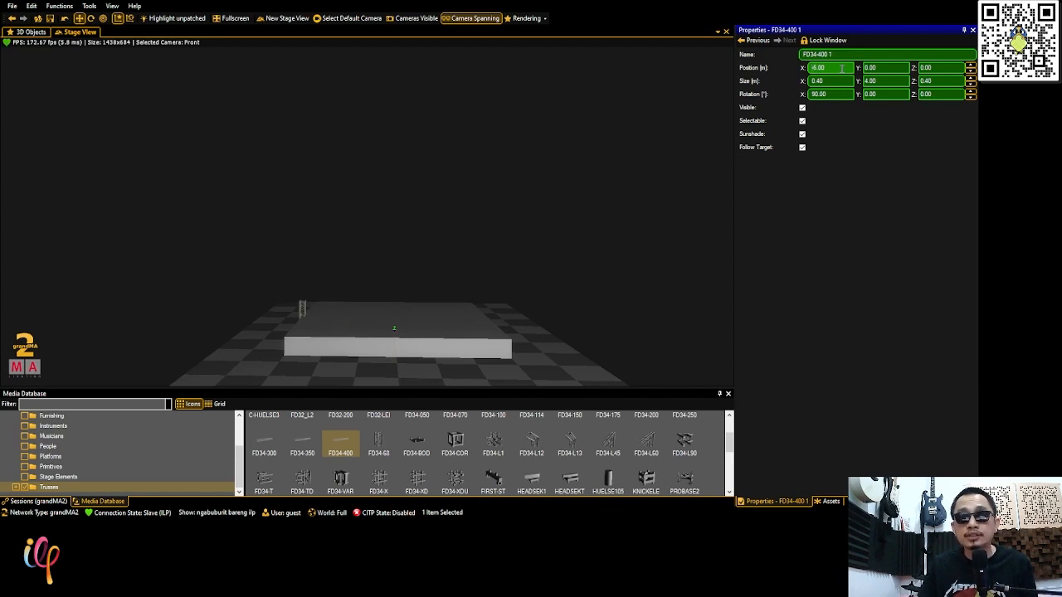
pyautogui.scroll(-1, 843, 69)
pyautogui.scroll(1, 842, 69)
# Set the FD34-400 truss's Y position to -5.00 m to bring it to the front corner of the box platform
pyautogui.moveTo(395, 311); pyautogui.dragTo(392, 309, button='right')
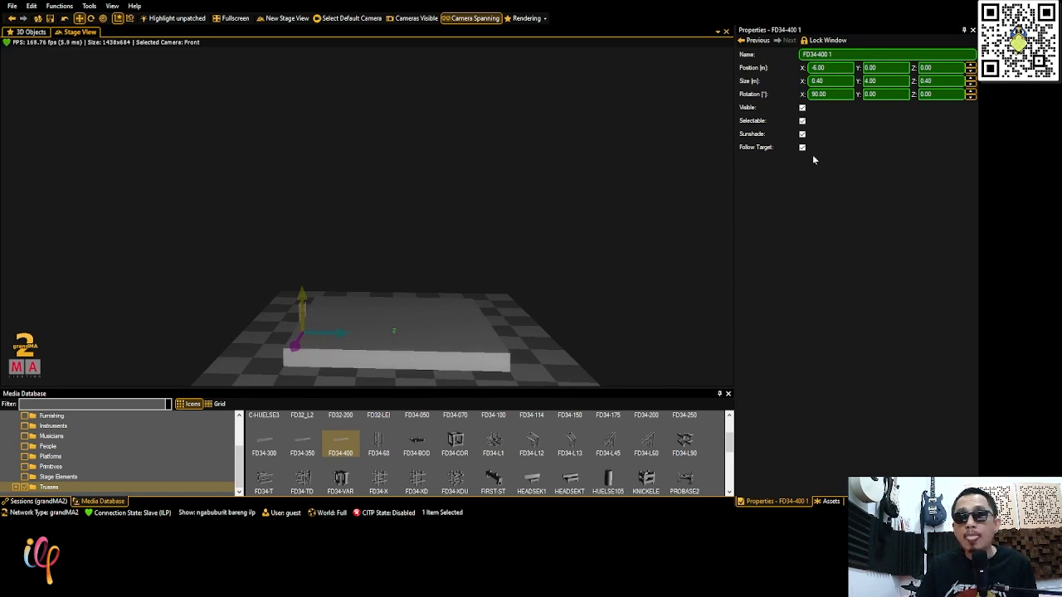
pyautogui.click(882, 68)
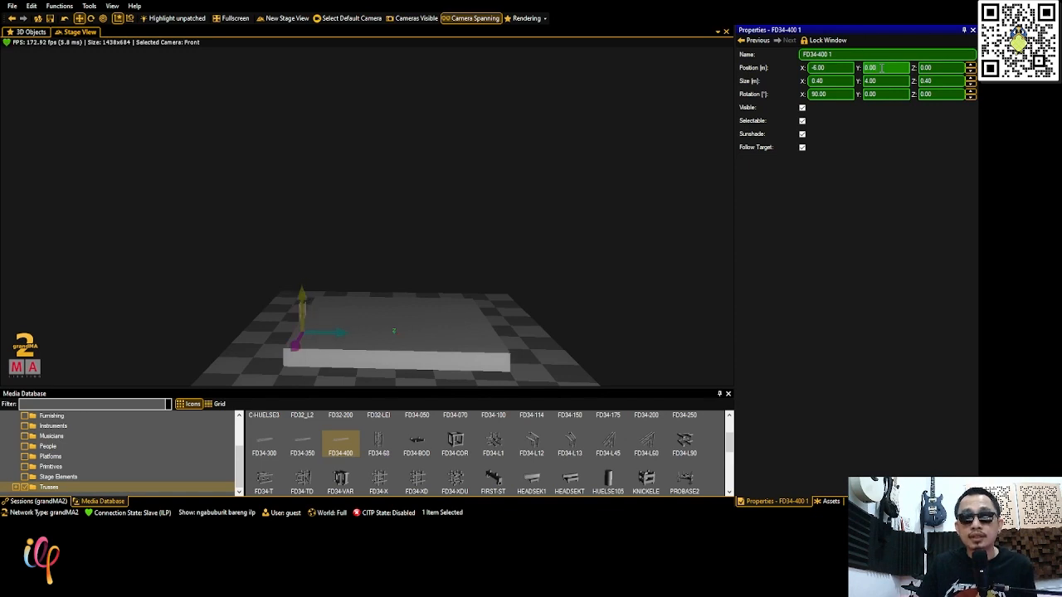
pyautogui.write('6')
pyautogui.press('Return')
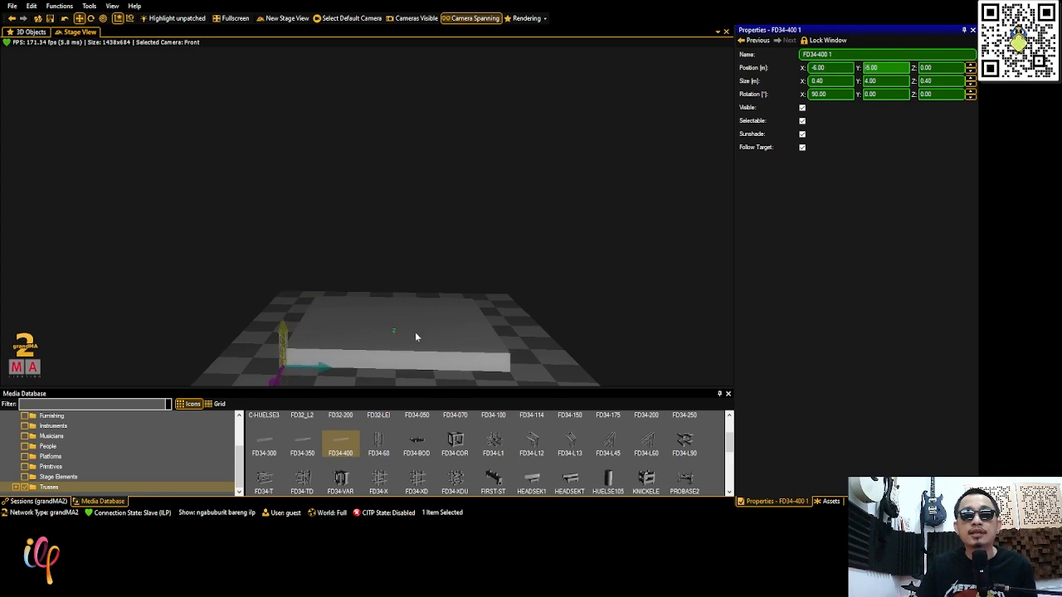
# Reselect the FD34-400 truss and set its X position to -6.50 m so it stands clear of the platform's side
pyautogui.scroll(2, 414, 331)
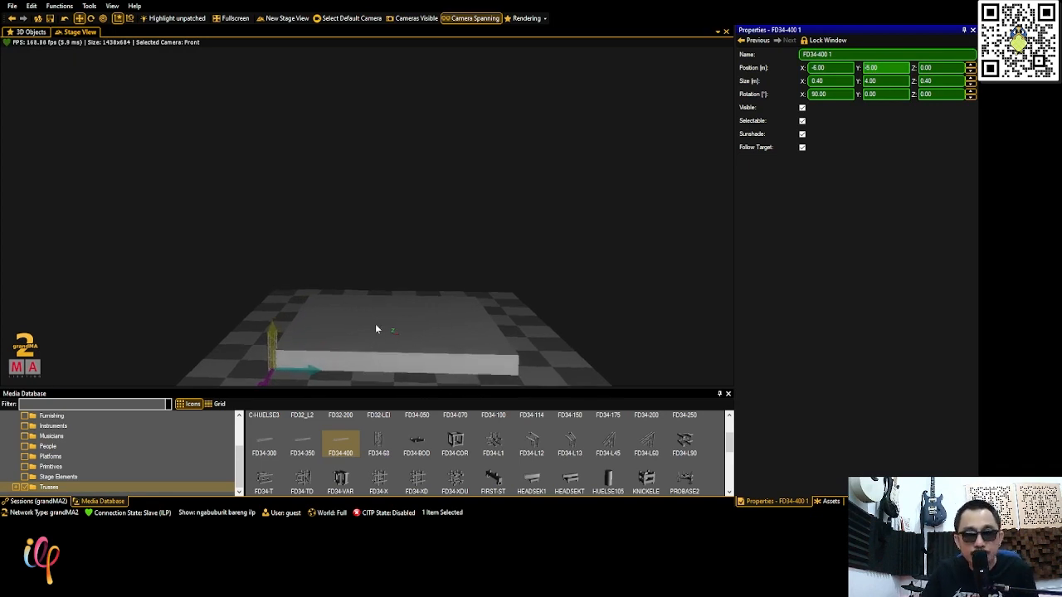
pyautogui.moveTo(357, 349); pyautogui.dragTo(317, 340, button='right')
pyautogui.scroll(4, 306, 356)
pyautogui.click(220, 254)
pyautogui.scroll(1, 323, 357)
pyautogui.scroll(1, 325, 347)
pyautogui.scroll(2, 316, 340)
pyautogui.moveTo(378, 285); pyautogui.dragTo(321, 290)
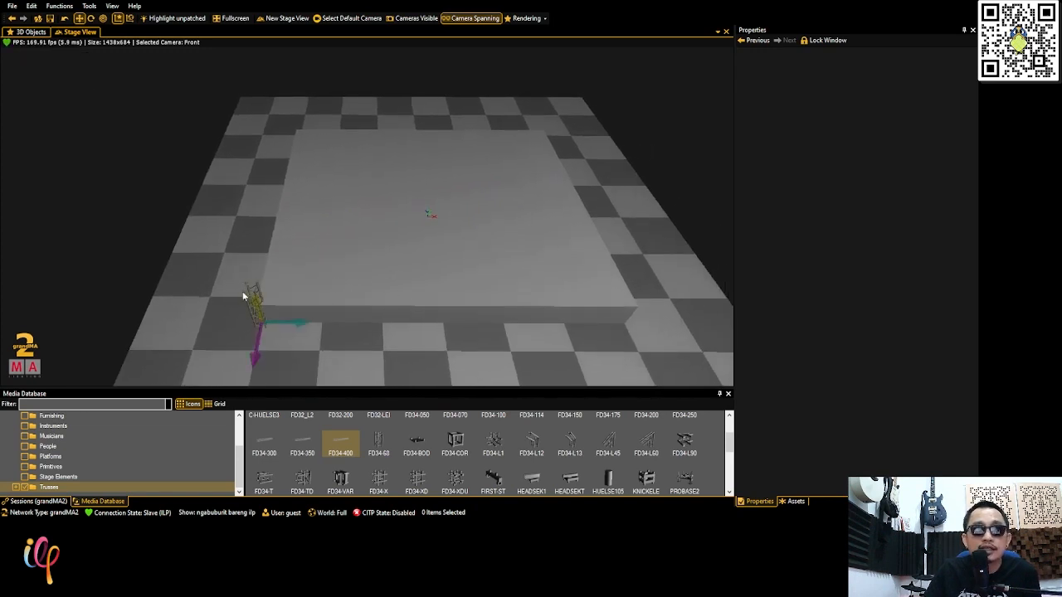
pyautogui.click(248, 297)
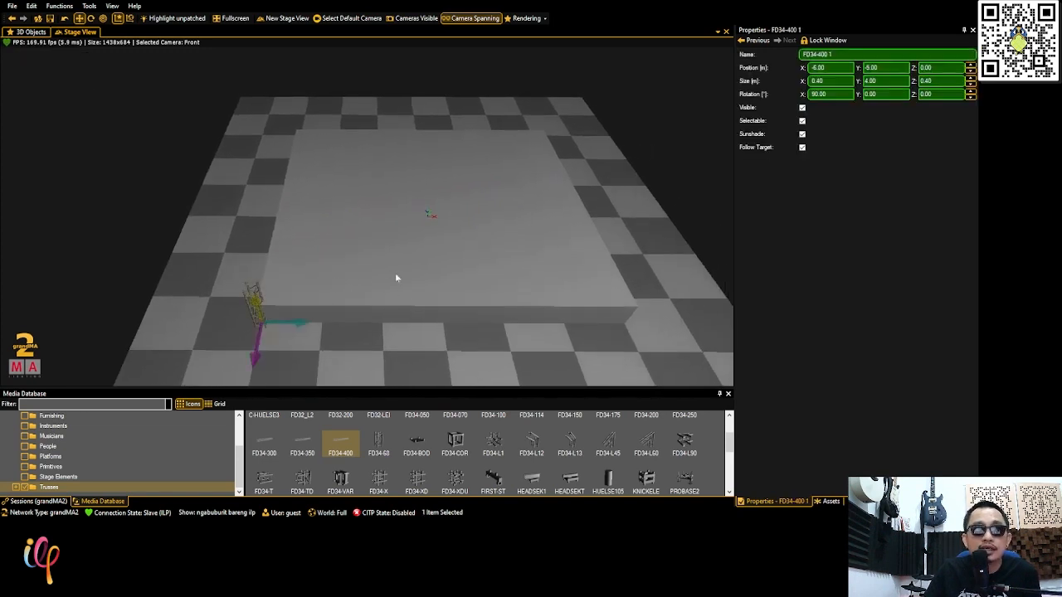
pyautogui.click(833, 69)
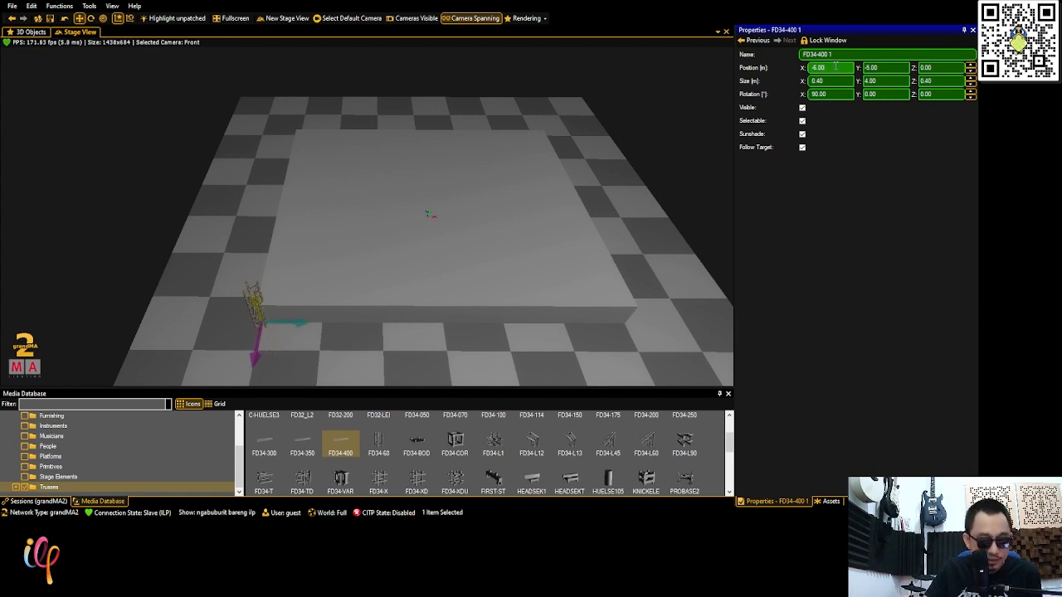
pyautogui.scroll(-1, 836, 66)
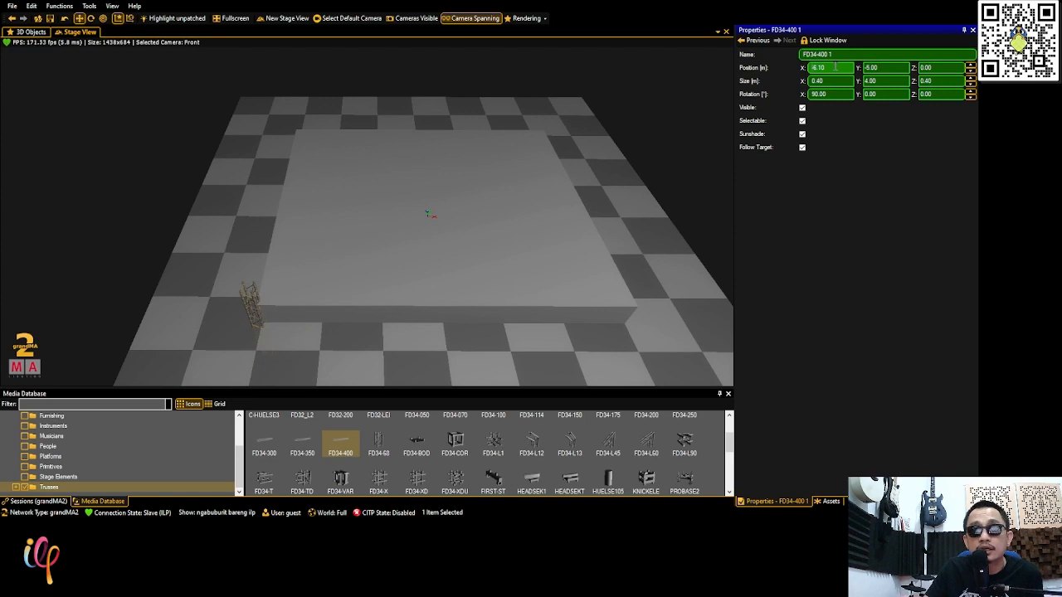
pyautogui.scroll(-3, 836, 66)
pyautogui.scroll(-1, 836, 67)
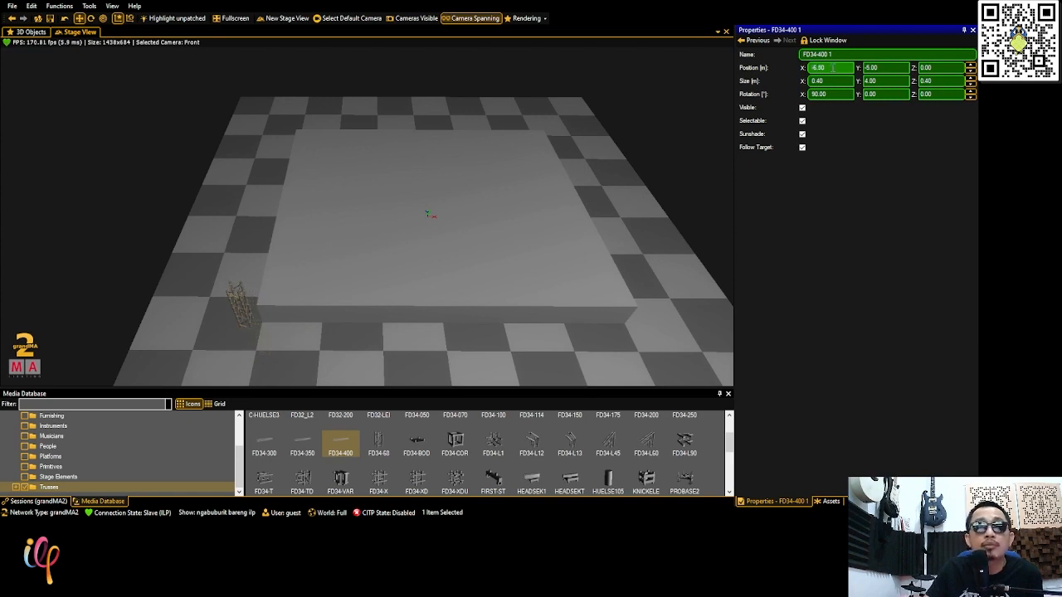
# Lengthen the upright truss by setting its Y size to 9.00 m
pyautogui.moveTo(312, 307); pyautogui.dragTo(278, 300, button='middle')
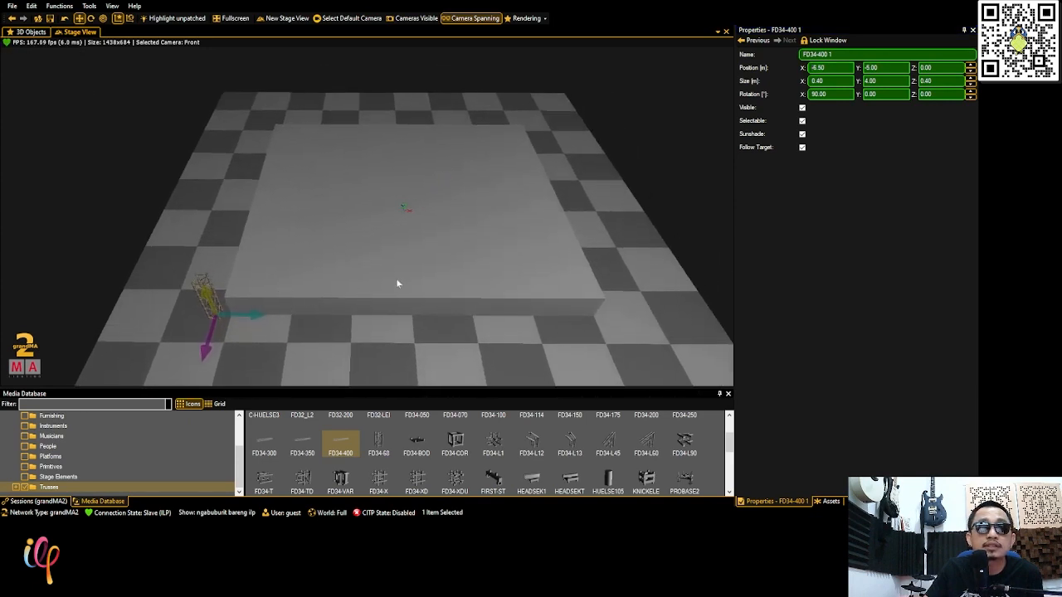
pyautogui.scroll(-2, 400, 286)
pyautogui.moveTo(400, 287); pyautogui.dragTo(367, 282, button='right')
pyautogui.scroll(-2, 366, 281)
pyautogui.moveTo(184, 327); pyautogui.dragTo(182, 322, button='right')
pyautogui.moveTo(390, 302); pyautogui.dragTo(391, 300, button='right')
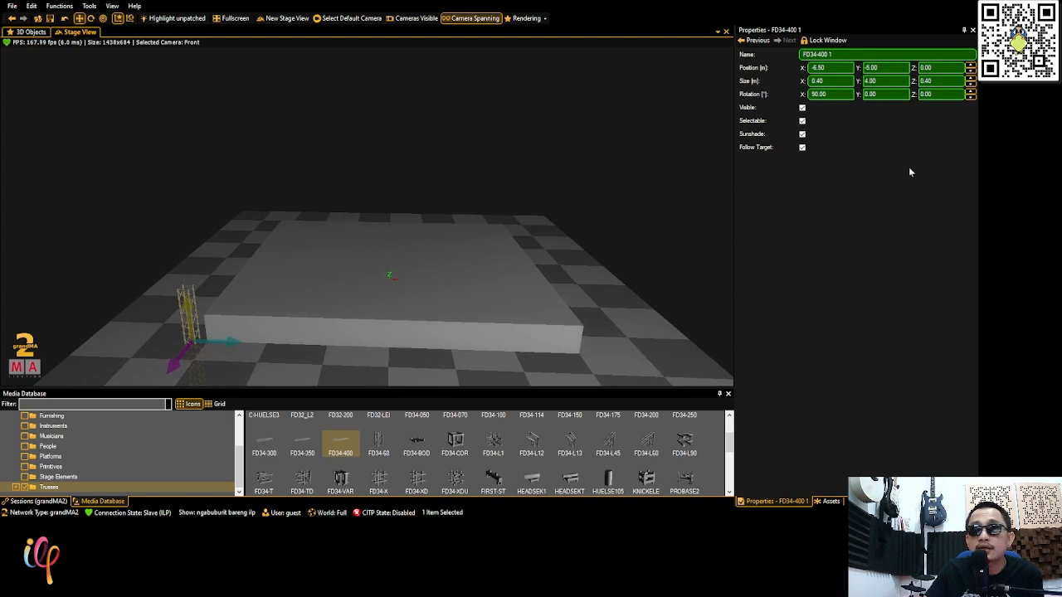
pyautogui.click(888, 79)
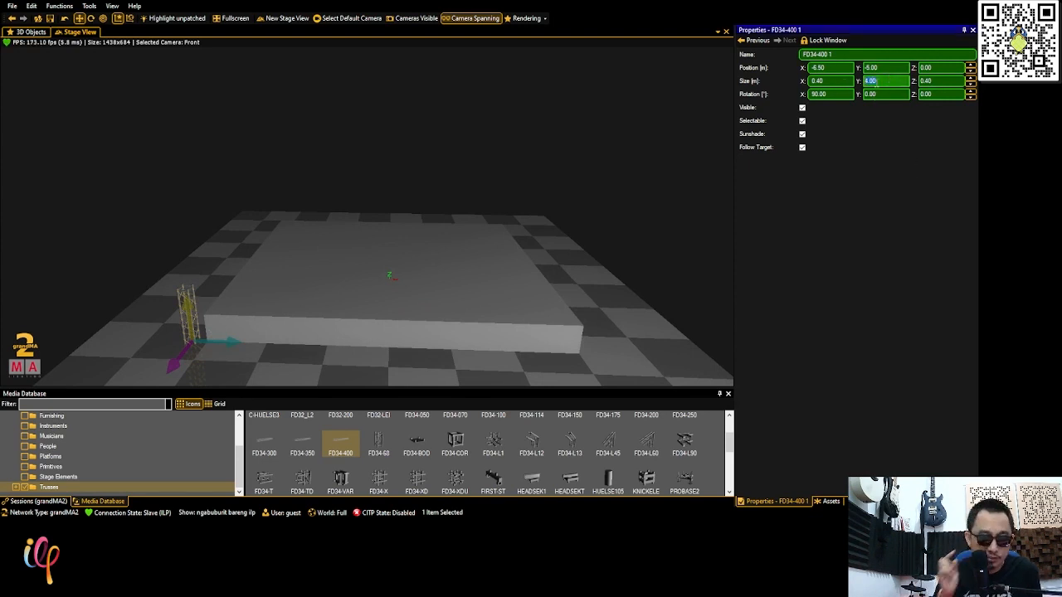
pyautogui.write('8')
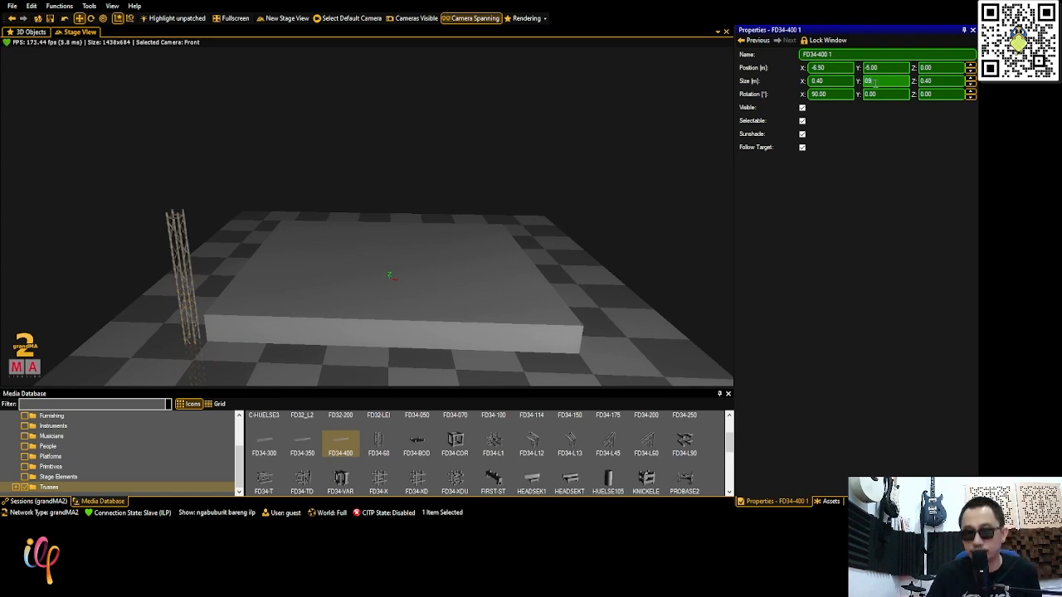
pyautogui.press('BackSpace')
pyautogui.press('BackSpace')
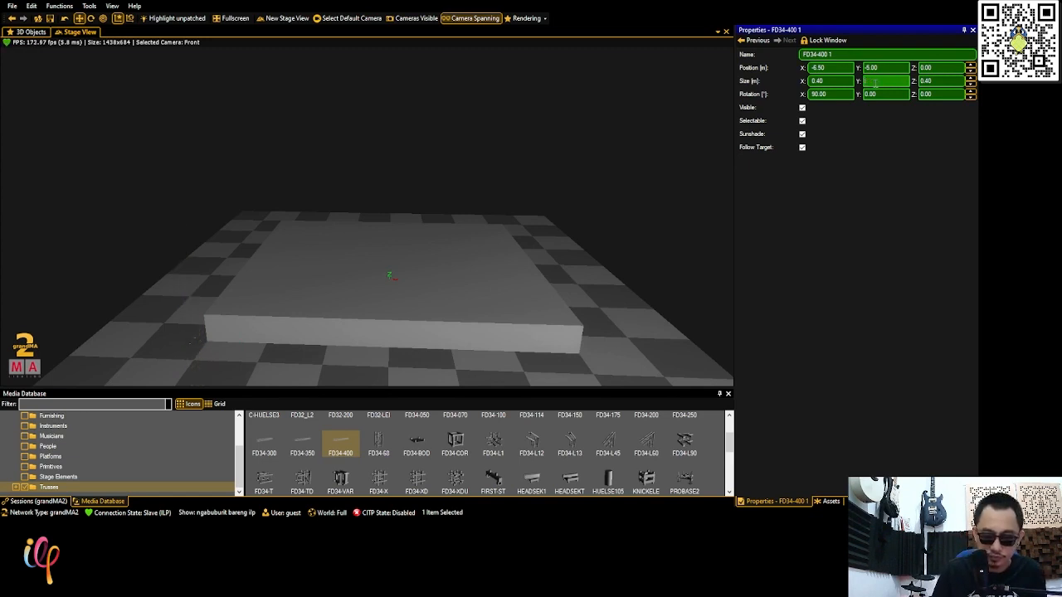
pyautogui.write('5')
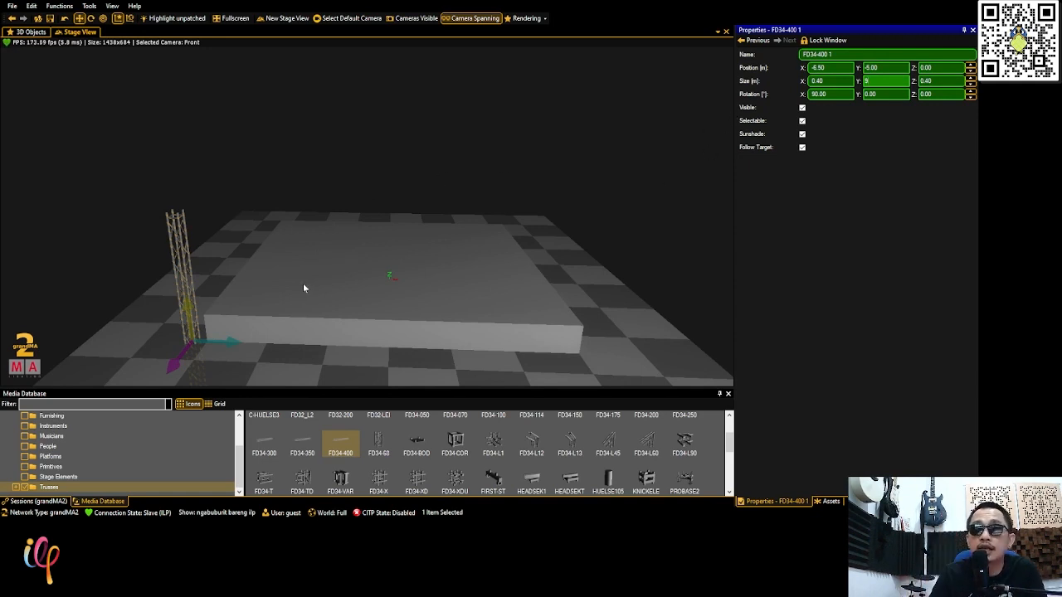
# Raise the truss by setting its Z position to 4.50 m
pyautogui.click(940, 67)
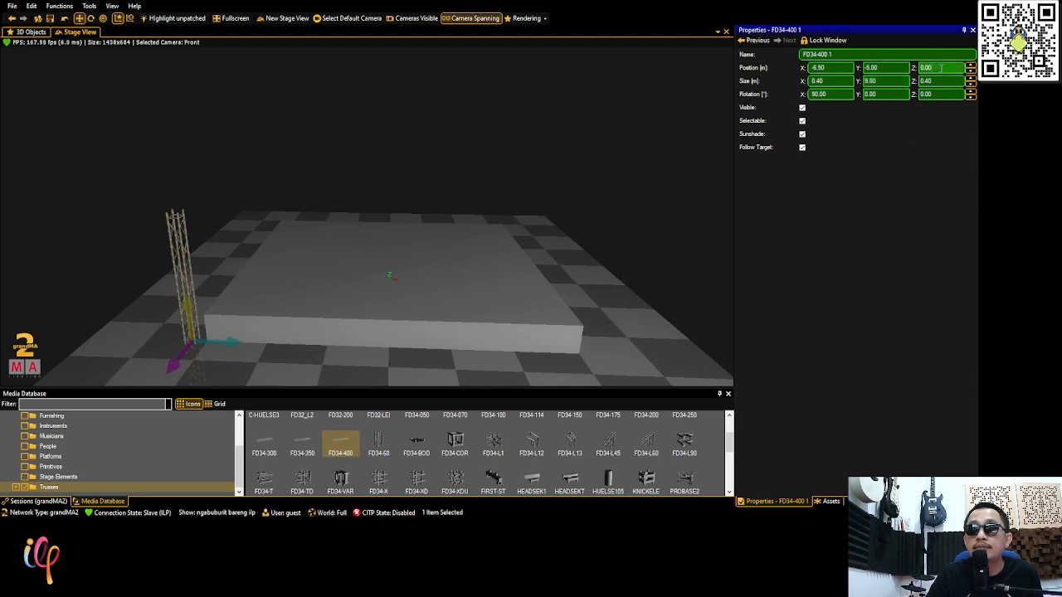
pyautogui.scroll(10, 942, 68)
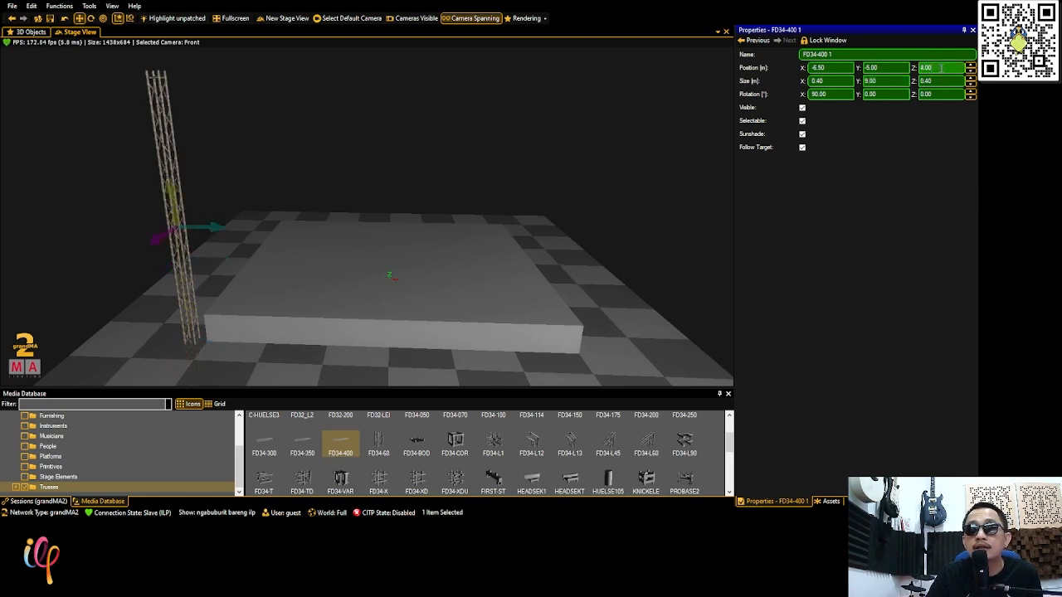
pyautogui.scroll(5, 942, 68)
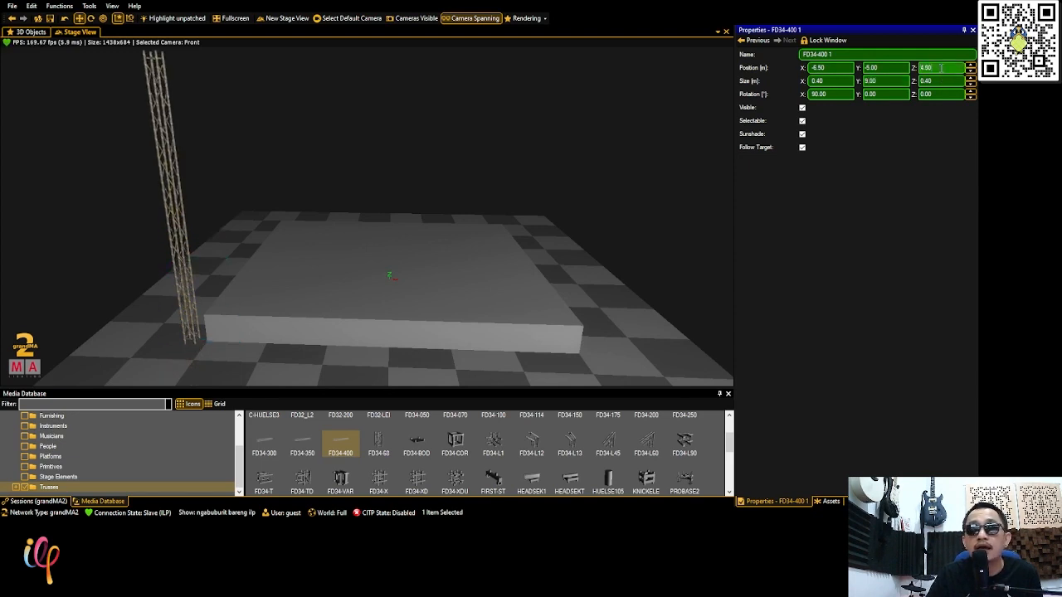
# Examine how the truss's base sits on the floor beside the box platform's front corner
pyautogui.scroll(5, 194, 332)
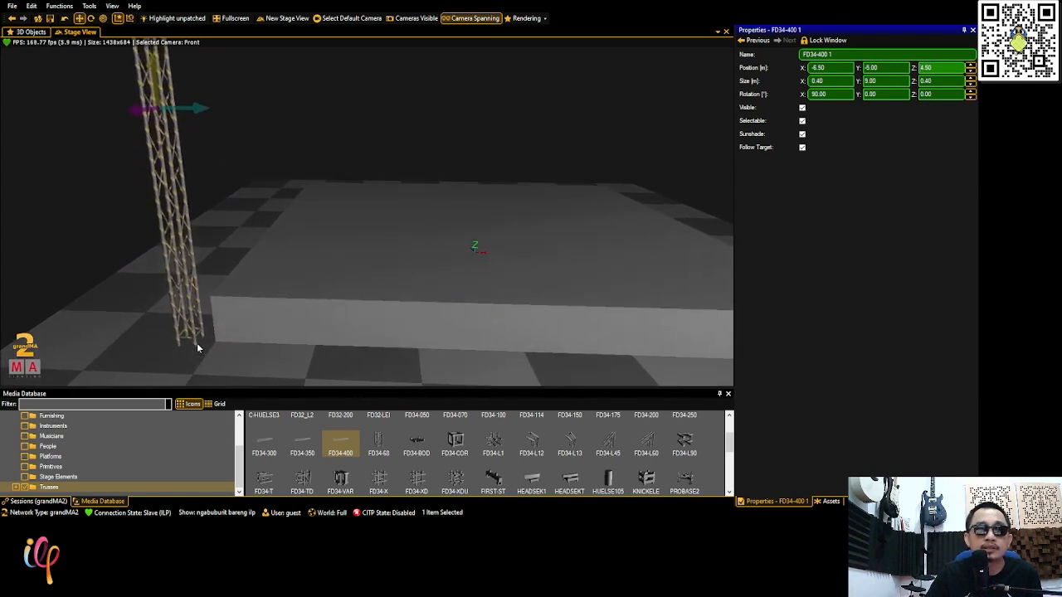
pyautogui.moveTo(197, 348)
pyautogui.mouseDown()
pyautogui.moveTo(191, 339)
pyautogui.moveTo(212, 342)
pyautogui.mouseUp()
pyautogui.scroll(-1, 502, 231)
pyautogui.moveTo(502, 232); pyautogui.dragTo(352, 311, button='right')
pyautogui.scroll(-2, 349, 263)
pyautogui.scroll(-2, 349, 263)
pyautogui.scroll(-3, 375, 297)
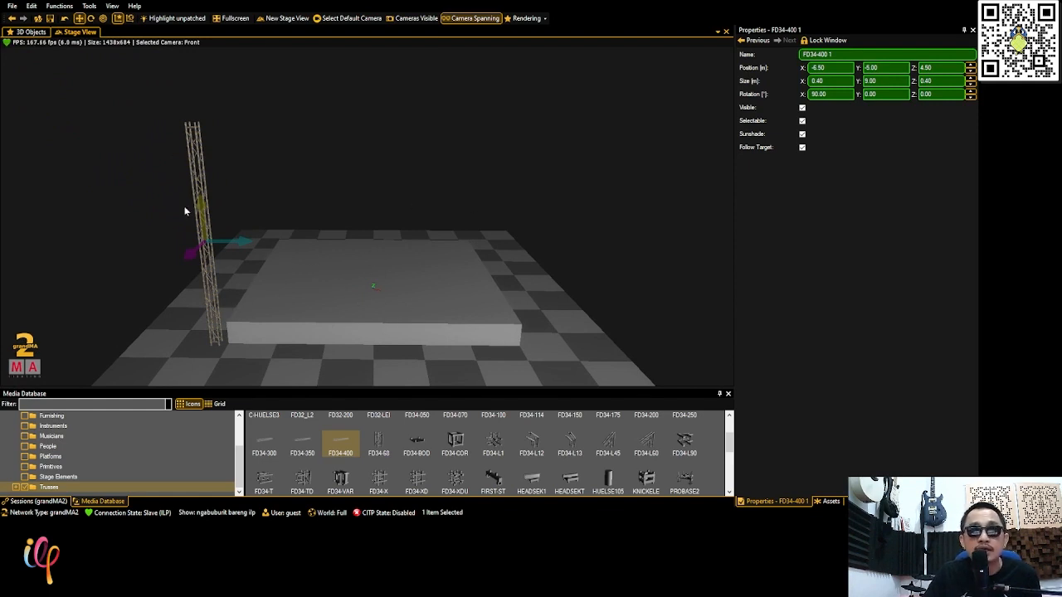
pyautogui.moveTo(438, 326); pyautogui.dragTo(440, 308, button='right')
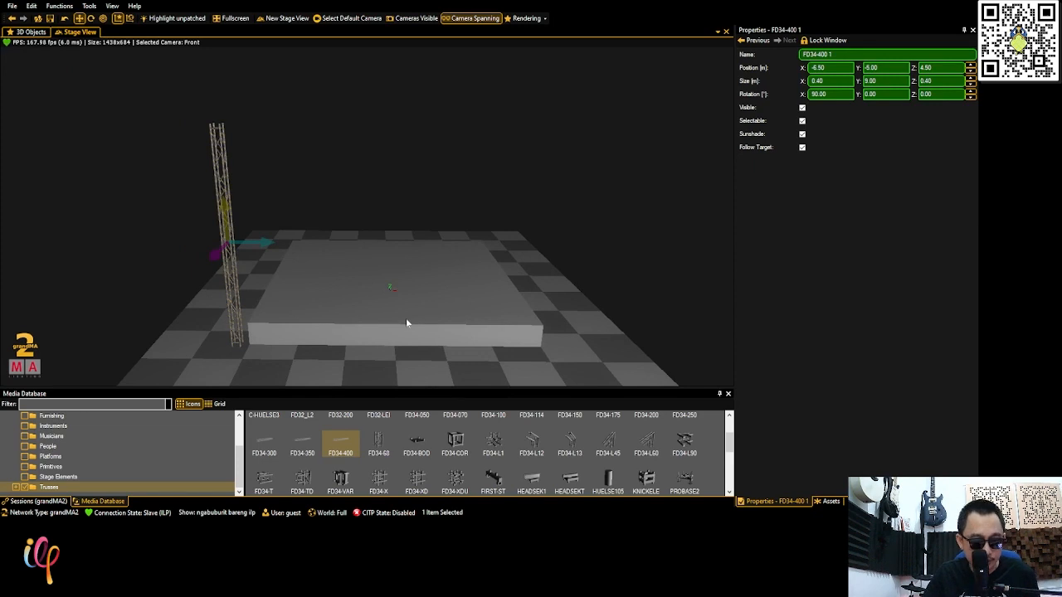
# Duplicate the upright truss and set the copy's Y position to 0.00 m
pyautogui.press('ctrl')
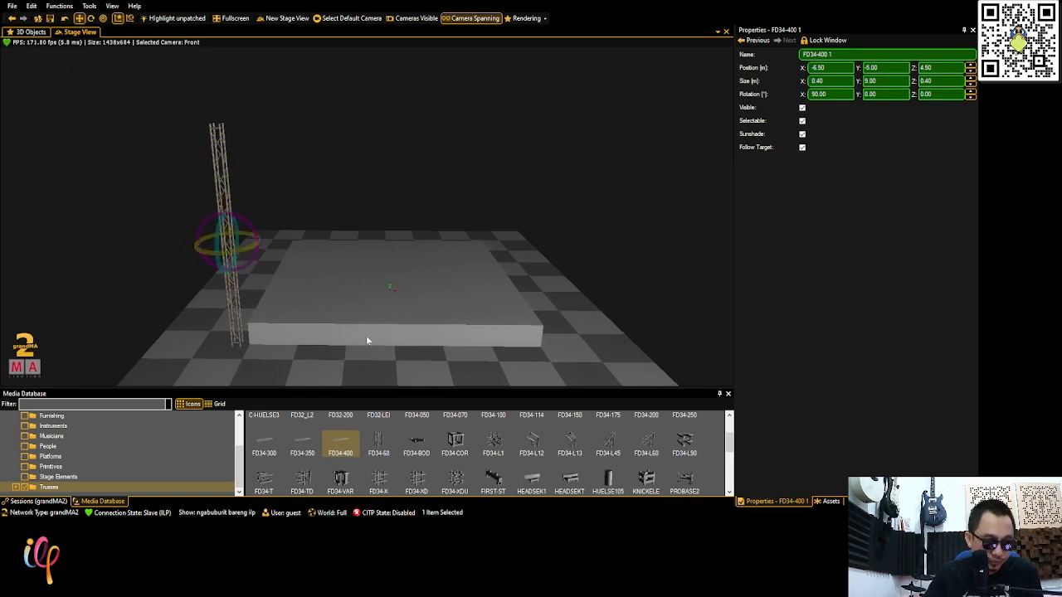
pyautogui.hotkey('ctrl', 'v')
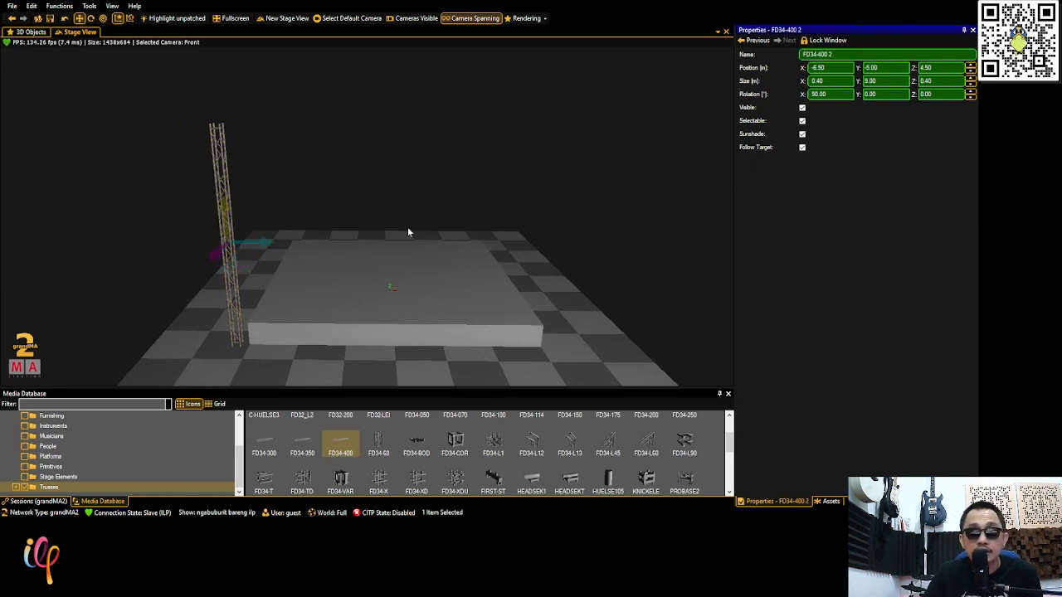
pyautogui.doubleClick(890, 68)
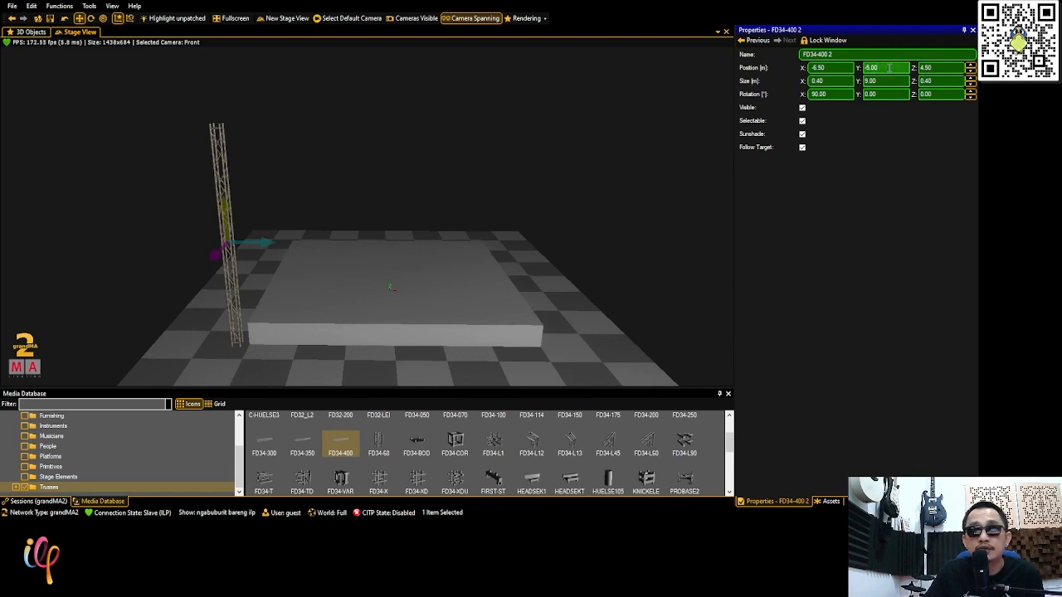
pyautogui.write('1')
pyautogui.press('Return')
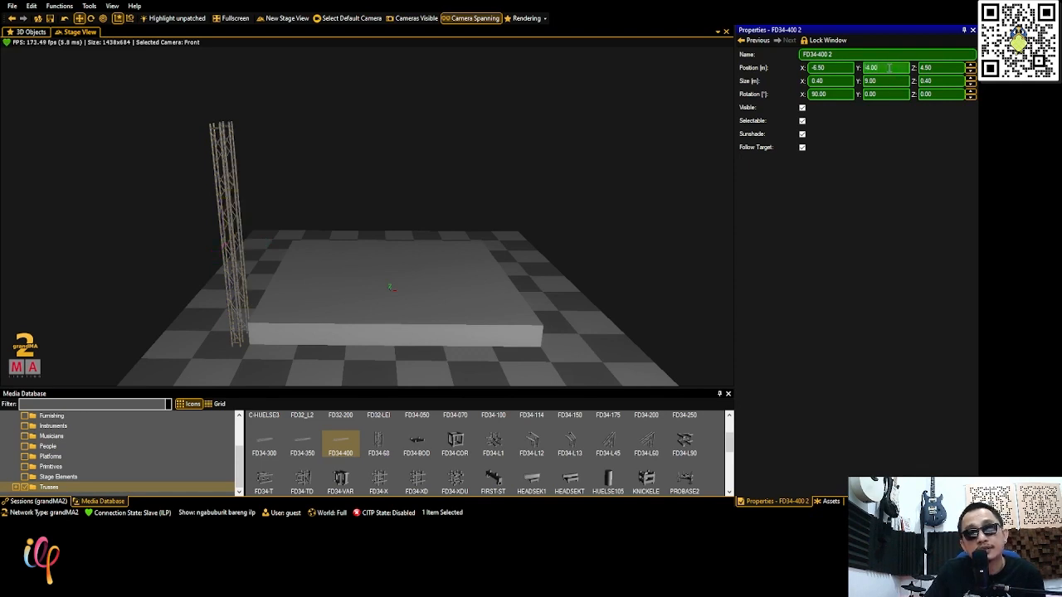
pyautogui.write('0')
pyautogui.press('Return')
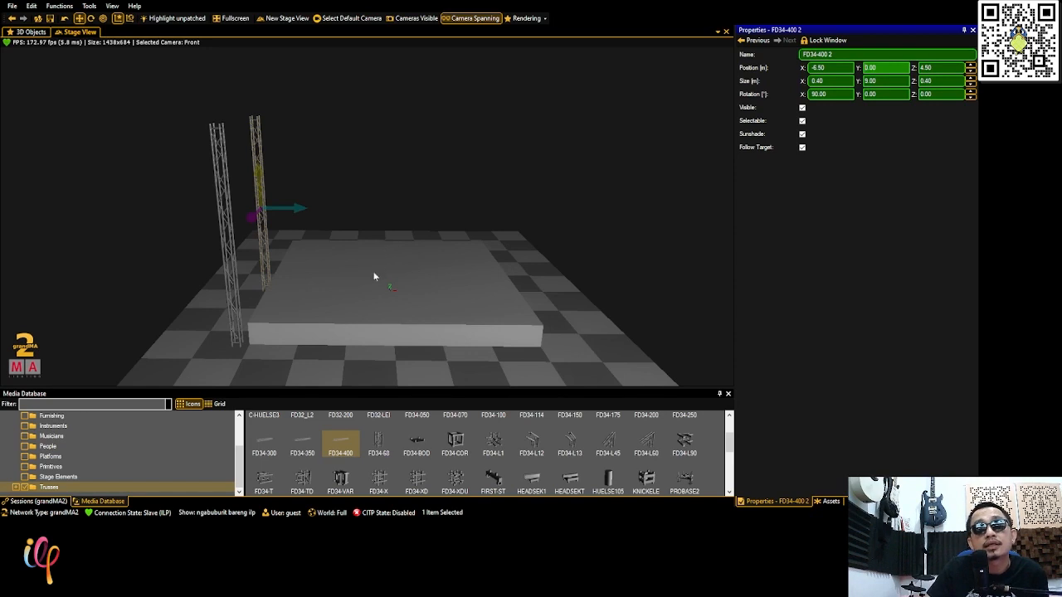
# Duplicate the middle truss and set the new copy's Y position to 5.00 m
pyautogui.click(224, 181)
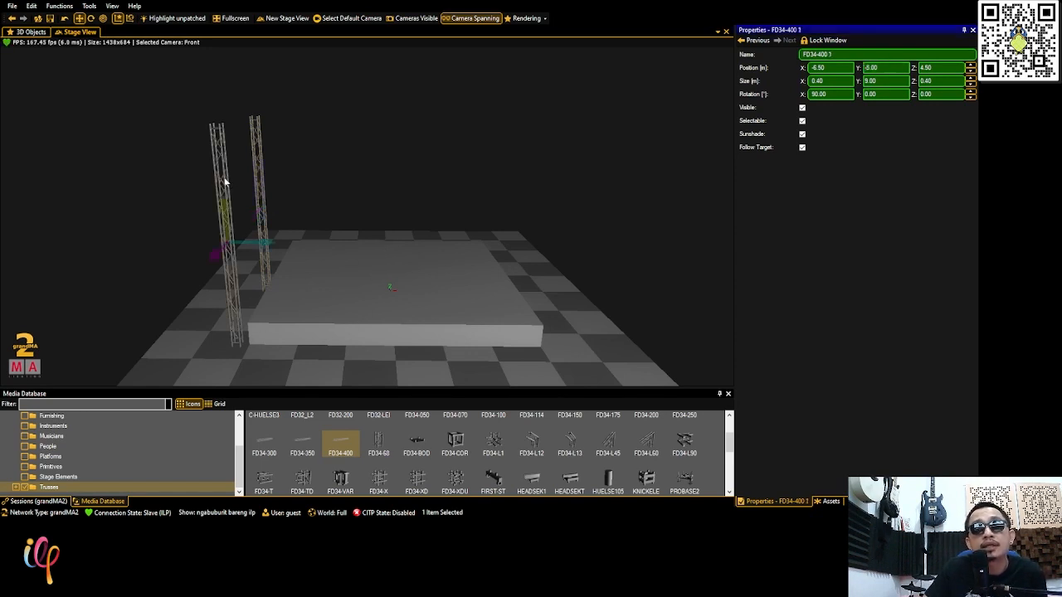
pyautogui.click(259, 139)
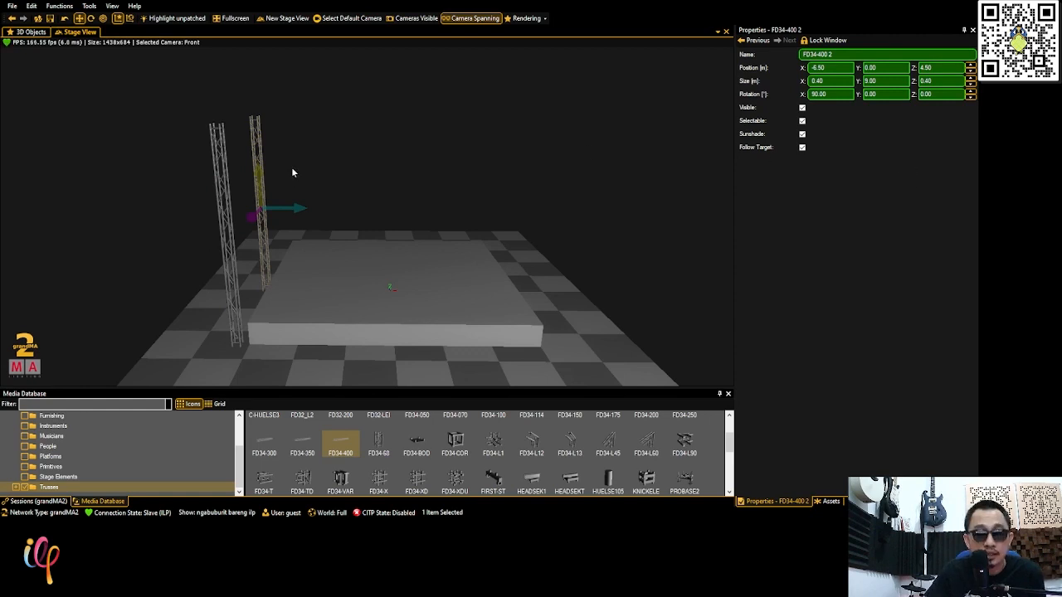
pyautogui.hotkey('ctrl', 'c')
pyautogui.hotkey('ctrl', 'v')
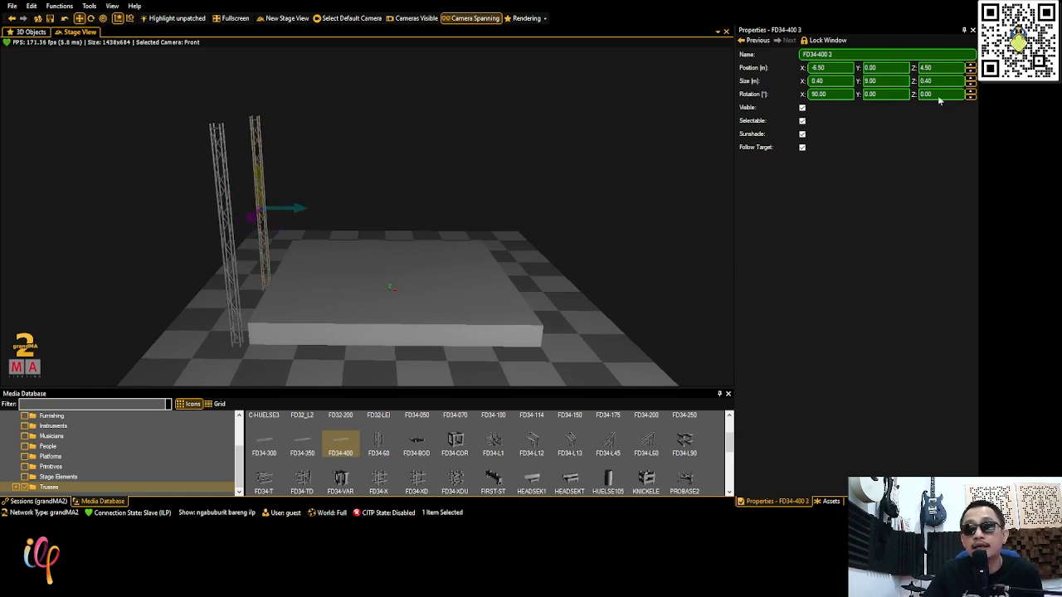
pyautogui.click(896, 68)
pyautogui.write('5')
pyautogui.press('Return')
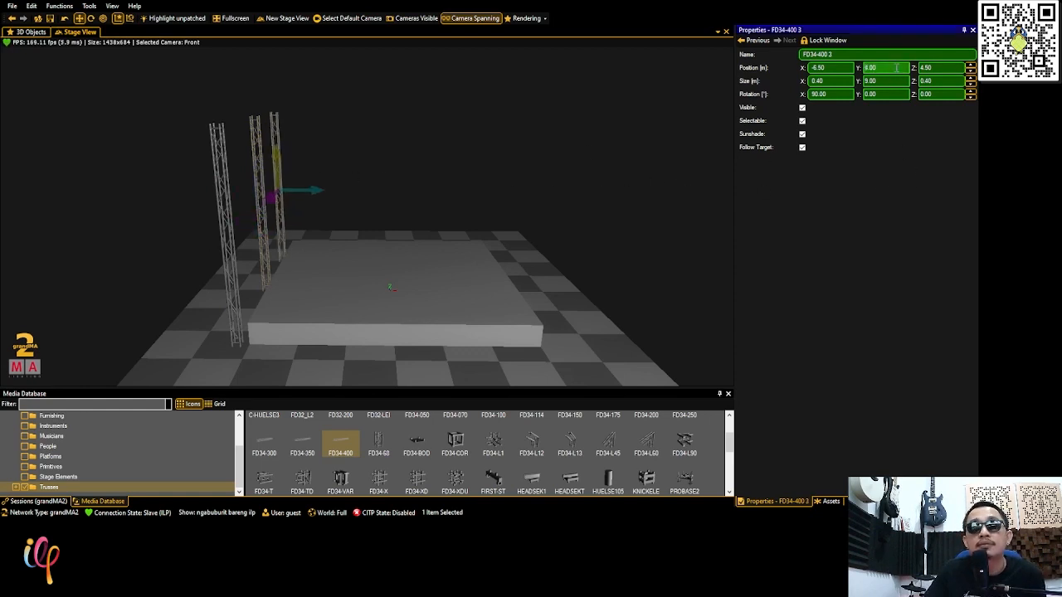
pyautogui.moveTo(273, 249); pyautogui.dragTo(252, 250)
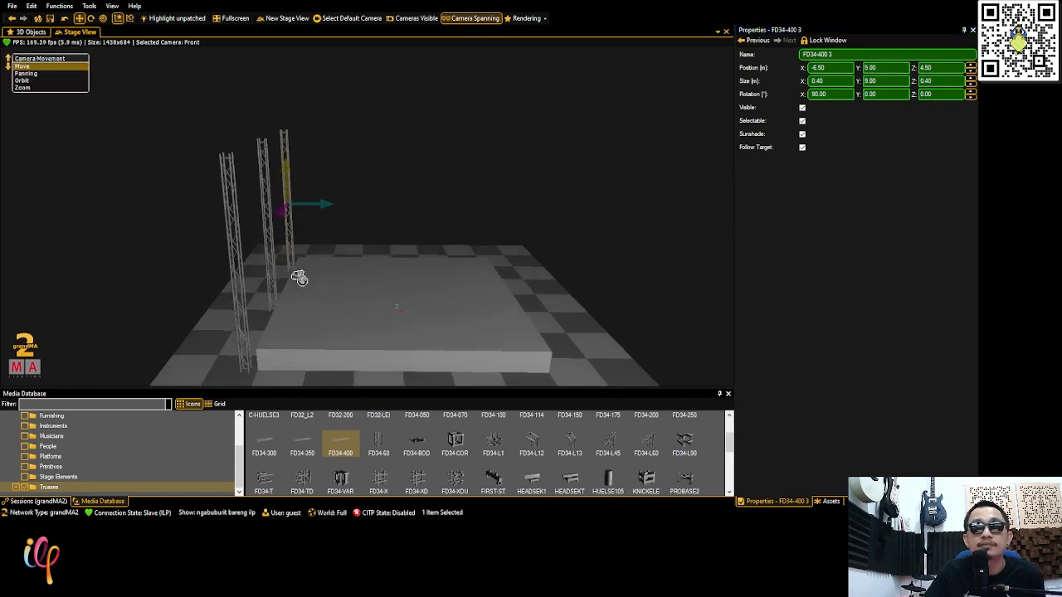
pyautogui.scroll(-1, 251, 250)
pyautogui.moveTo(252, 250); pyautogui.dragTo(251, 250, button='right')
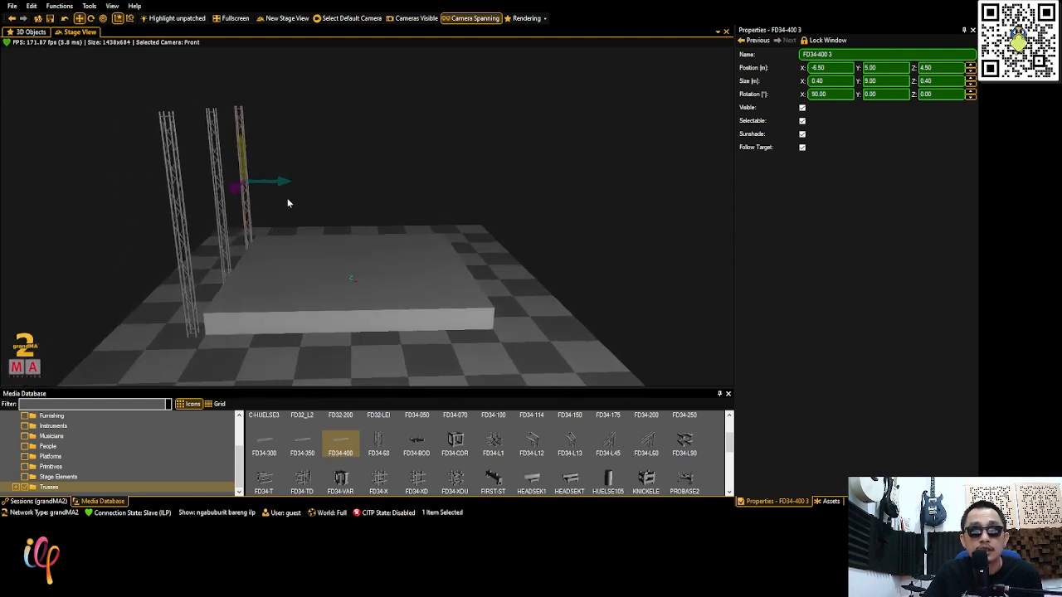
pyautogui.keyDown('ctrl'); pyautogui.click(218, 150); pyautogui.keyUp('ctrl')
pyautogui.keyDown('ctrl'); pyautogui.click(175, 166); pyautogui.keyUp('ctrl')
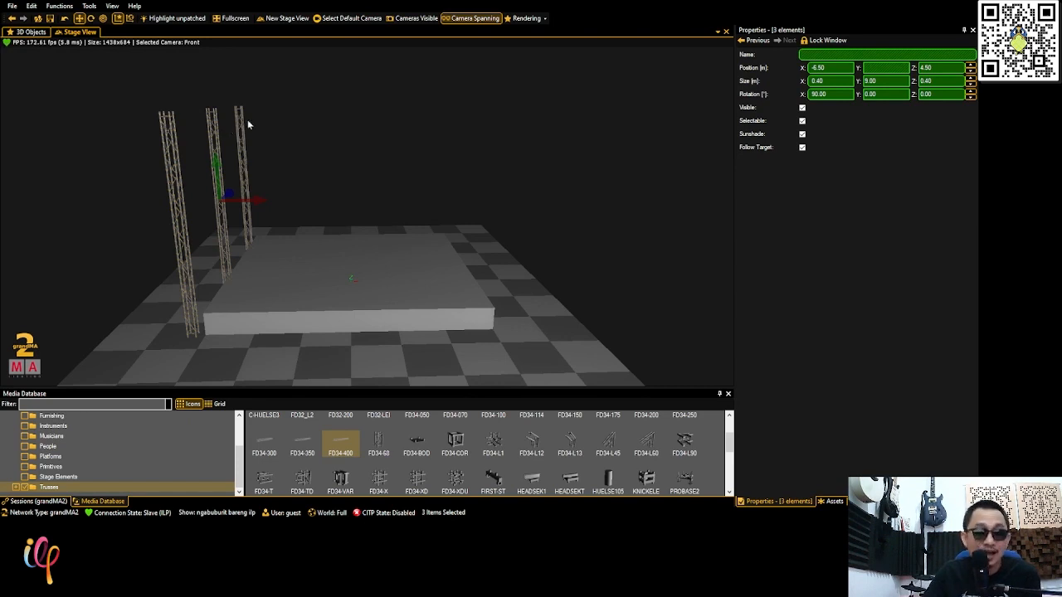
pyautogui.click(323, 114)
# Duplicate the row of three upright trusses and set the copies' X position to 6.50 m on the platform's opposite side
pyautogui.scroll(5, 244, 134)
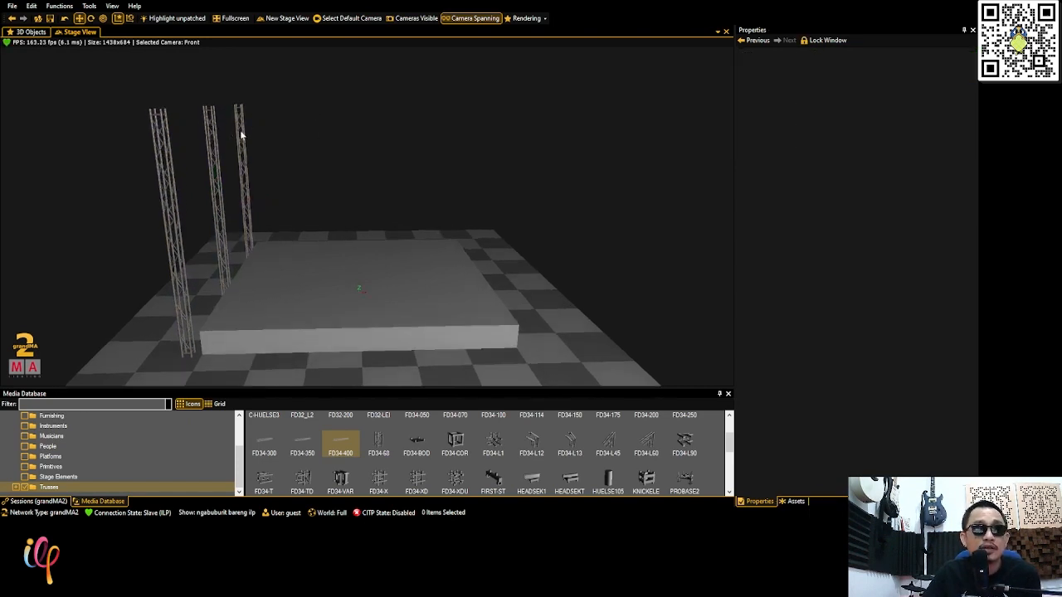
pyautogui.scroll(3, 243, 133)
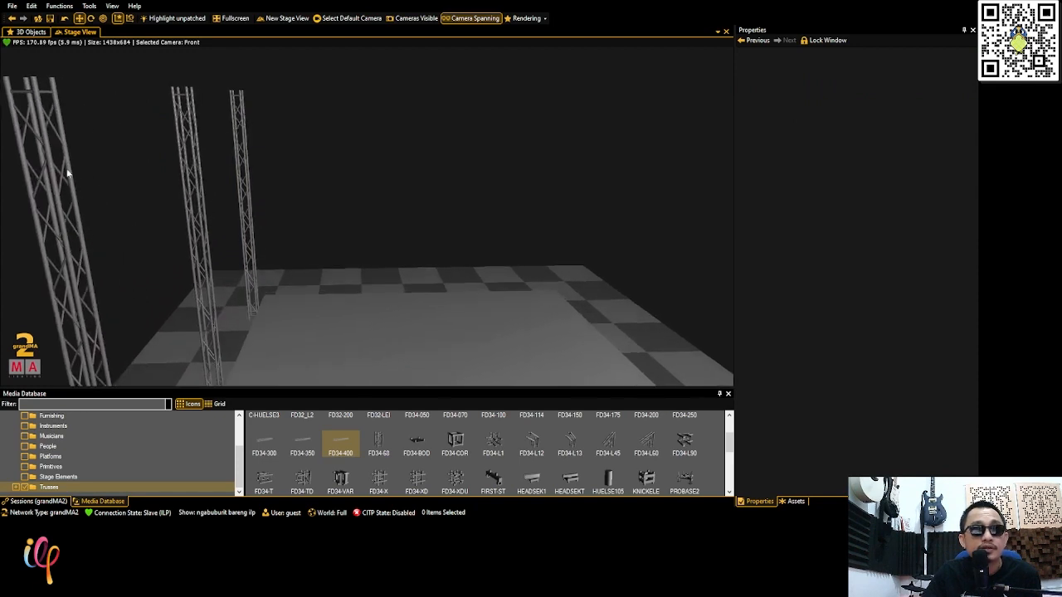
pyautogui.click(46, 134)
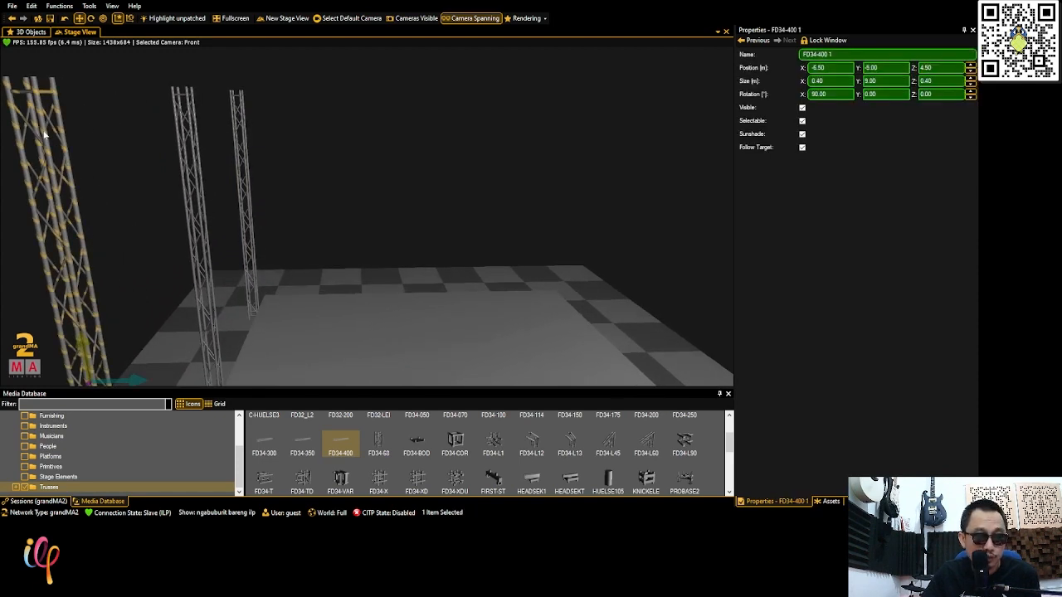
pyautogui.keyDown('ctrl'); pyautogui.click(189, 106); pyautogui.keyUp('ctrl')
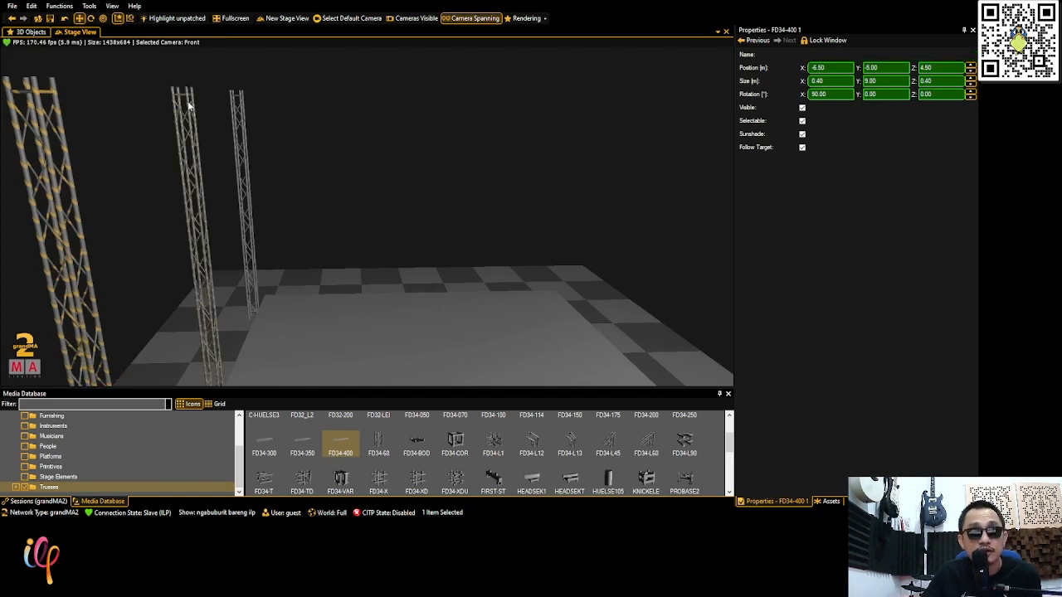
pyautogui.keyDown('ctrl'); pyautogui.click(234, 102); pyautogui.keyUp('ctrl')
pyautogui.scroll(-6, 389, 211)
pyautogui.moveTo(470, 334)
pyautogui.mouseDown(button='right')
pyautogui.moveTo(452, 341)
pyautogui.moveTo(462, 347)
pyautogui.mouseUp(button='right')
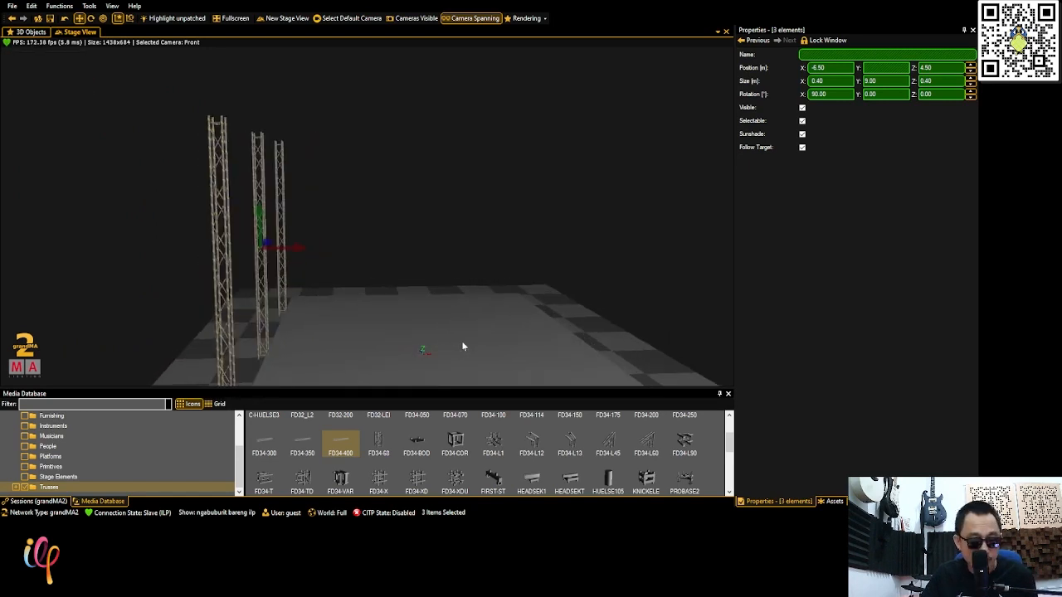
pyautogui.press('space')
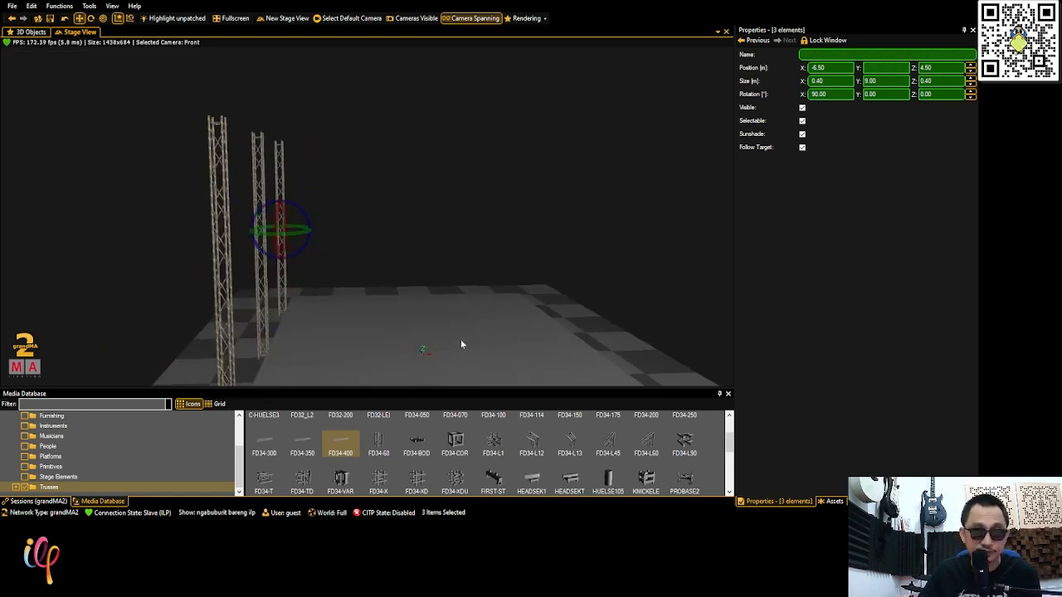
pyautogui.press('space')
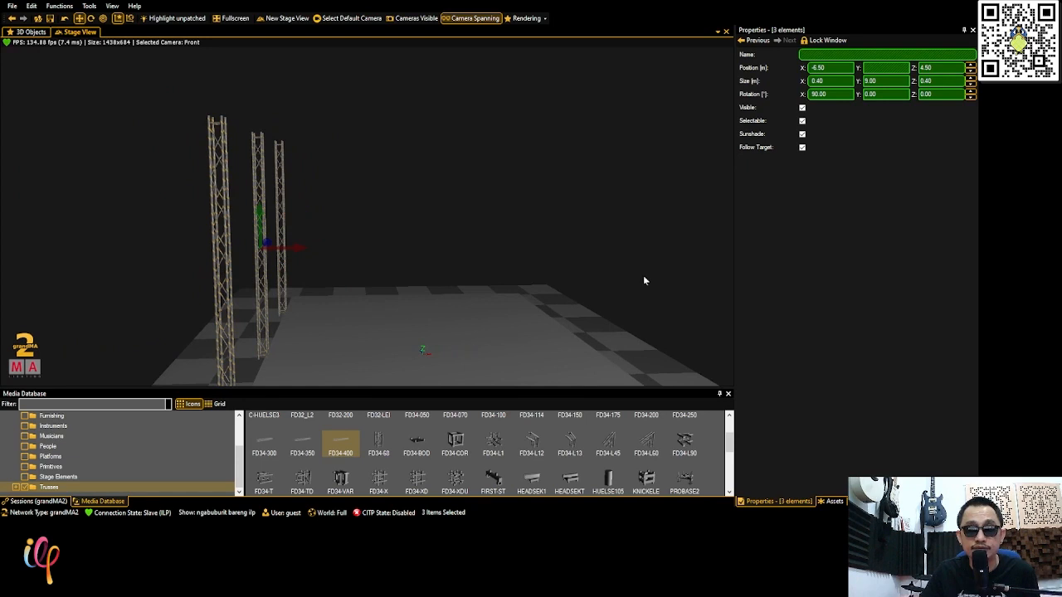
pyautogui.click(834, 68)
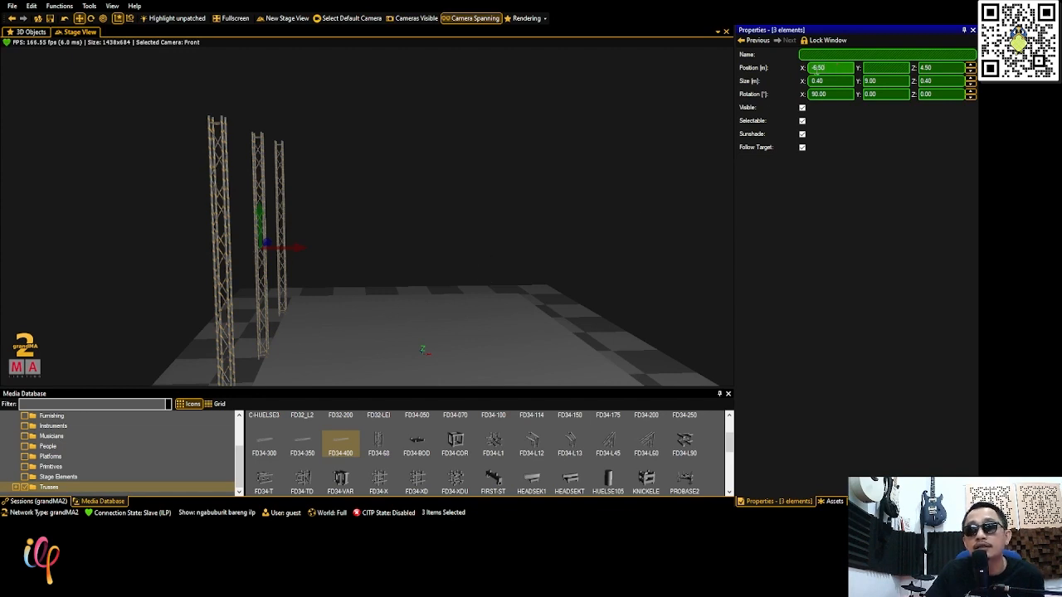
pyautogui.moveTo(447, 335); pyautogui.dragTo(430, 347, button='middle')
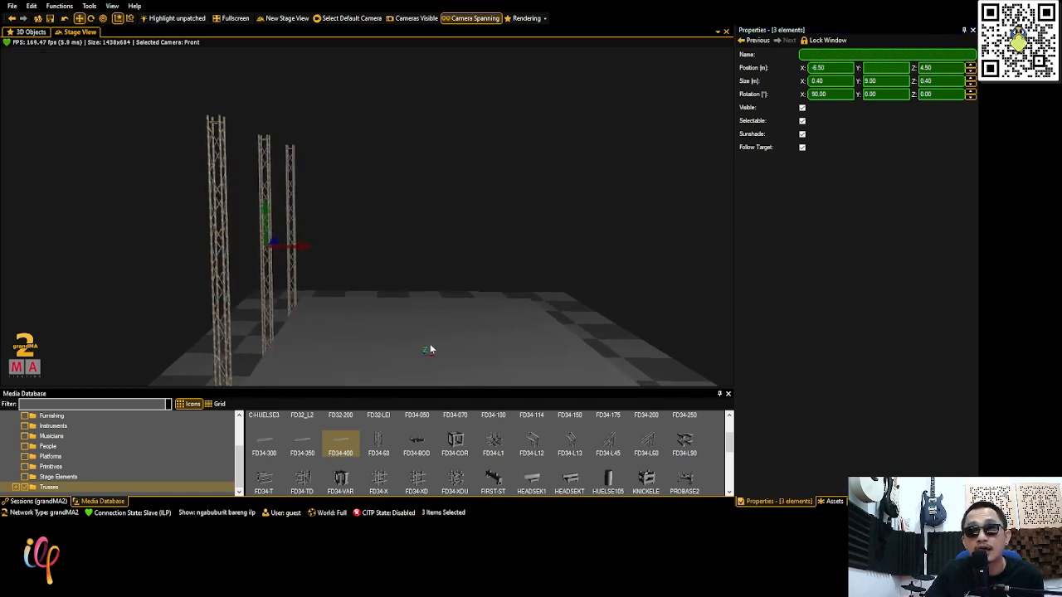
pyautogui.moveTo(400, 285); pyautogui.dragTo(520, 286, button='middle')
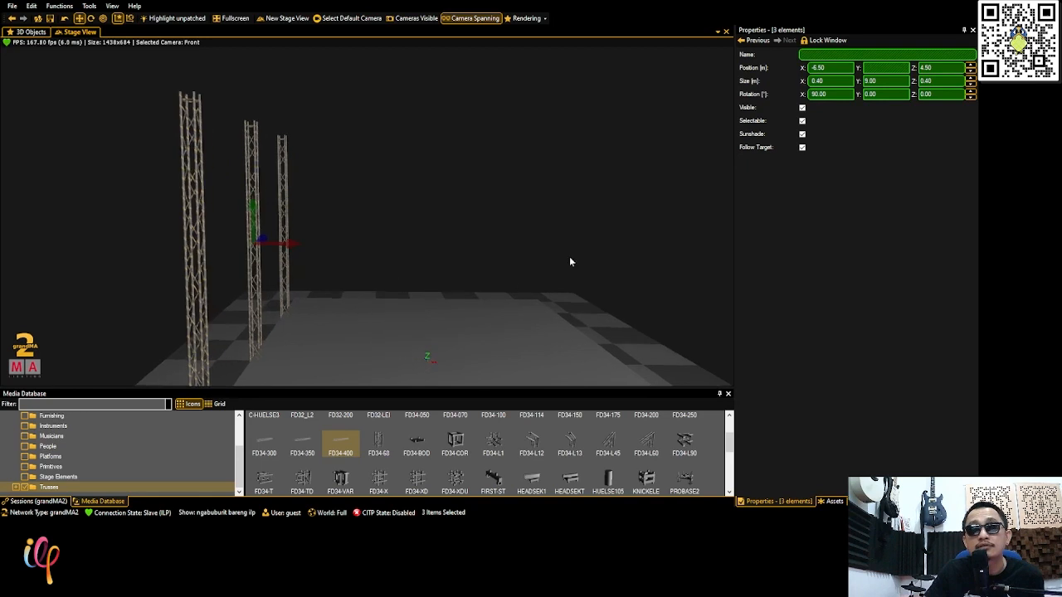
pyautogui.click(824, 71)
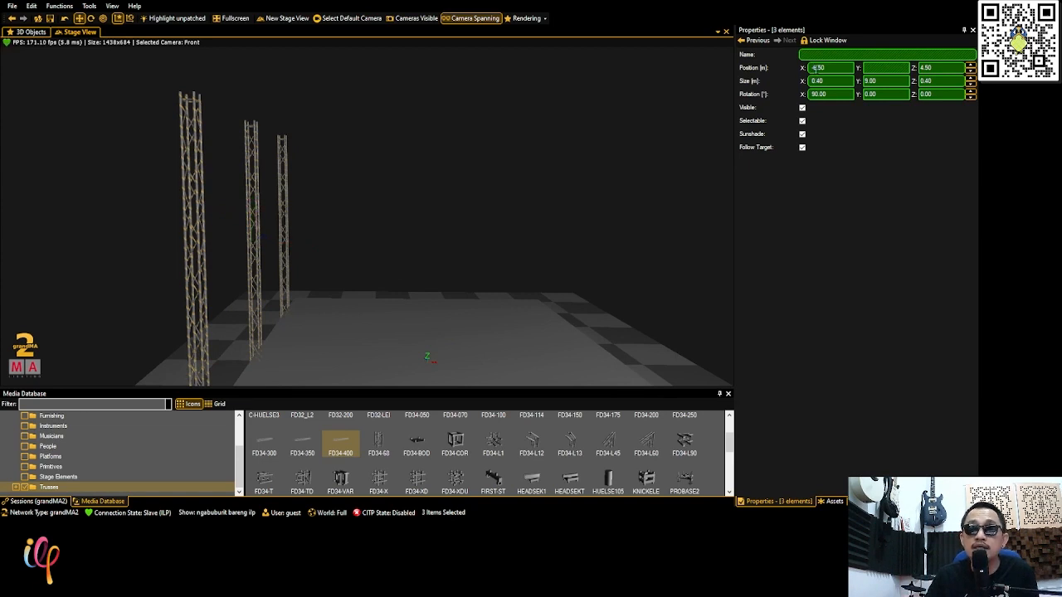
pyautogui.doubleClick(819, 67)
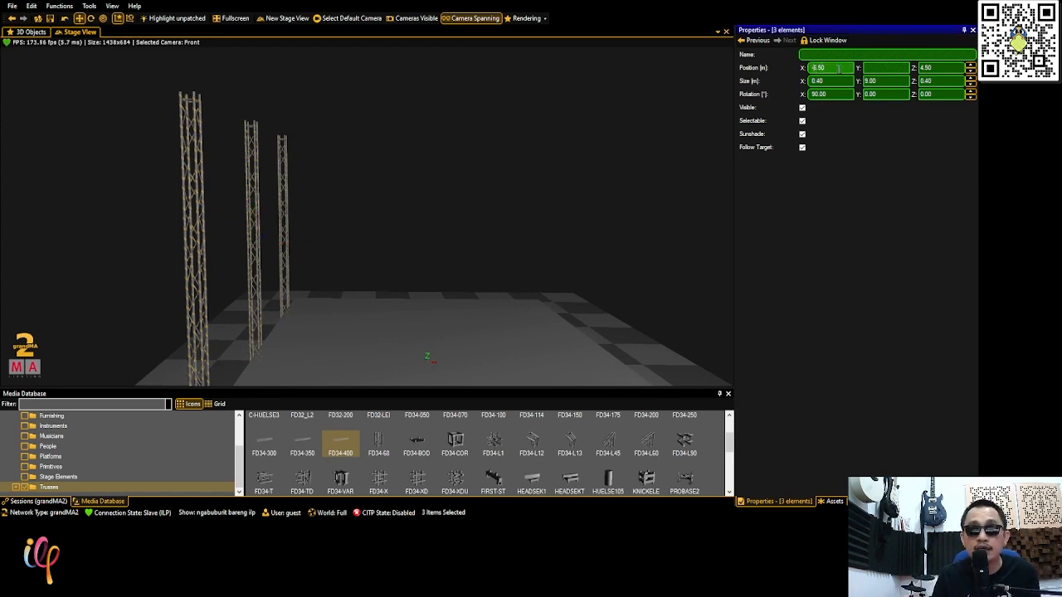
pyautogui.write('6.50')
pyautogui.press('Return')
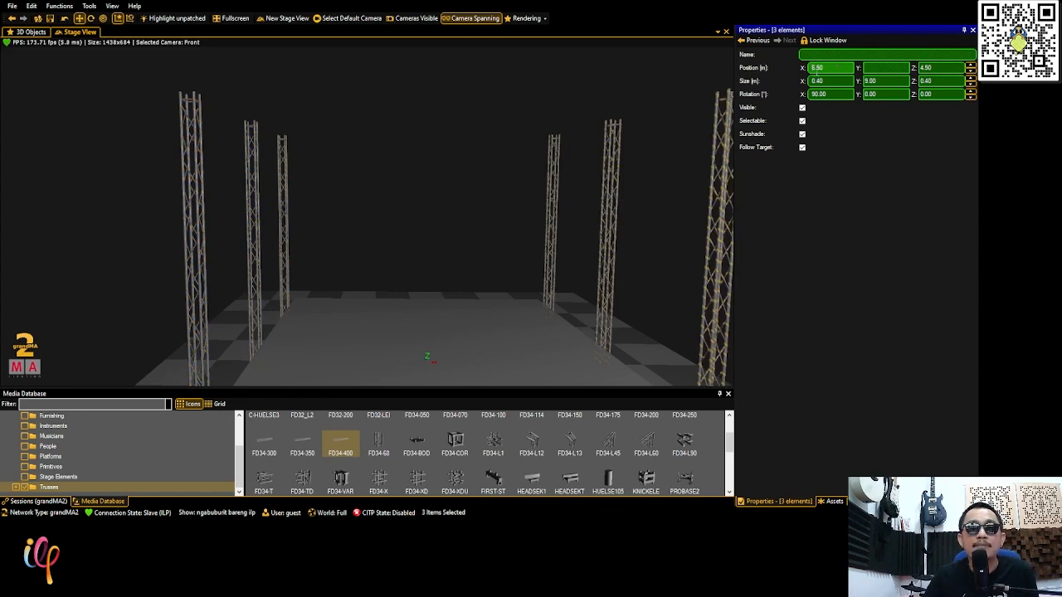
pyautogui.moveTo(477, 283); pyautogui.dragTo(434, 339)
pyautogui.moveTo(436, 340); pyautogui.dragTo(347, 334, button='right')
pyautogui.scroll(2, 434, 336)
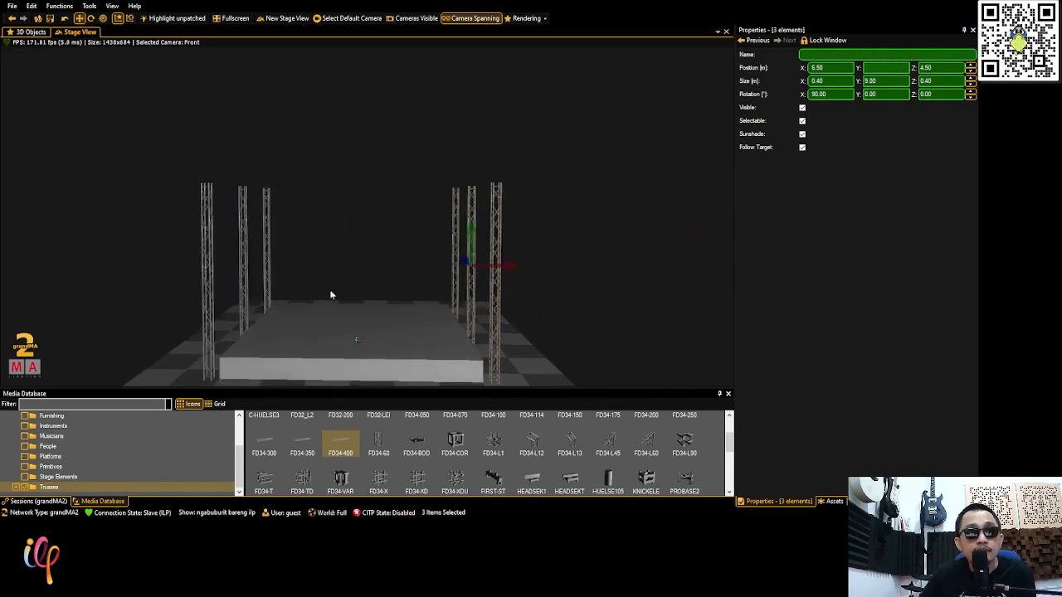
pyautogui.moveTo(349, 287); pyautogui.dragTo(274, 331, button='right')
pyautogui.click(505, 224)
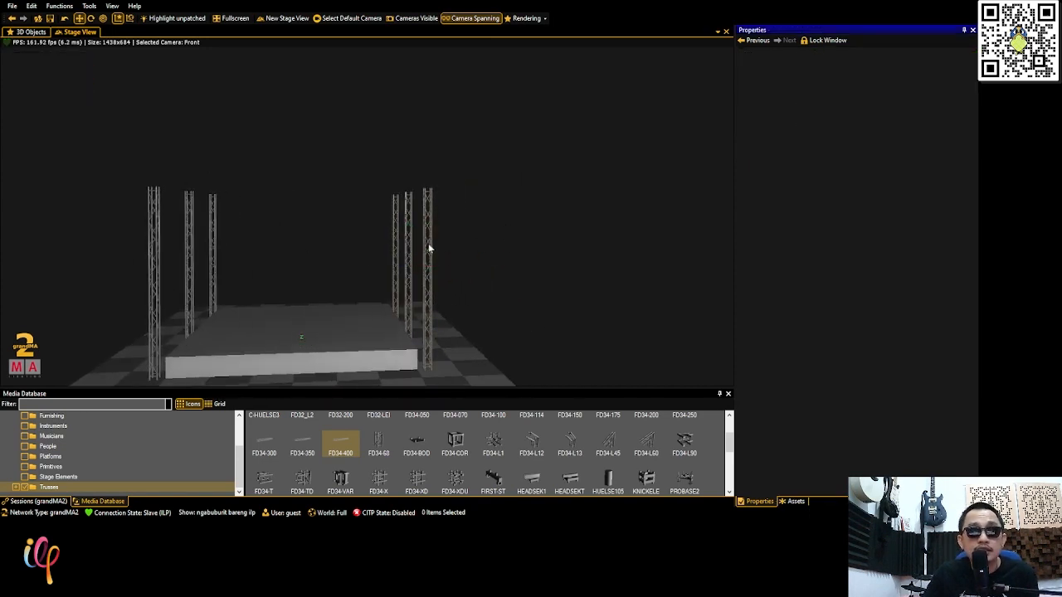
pyautogui.click(426, 239)
pyautogui.keyDown('ctrl'); pyautogui.click(401, 240); pyautogui.keyUp('ctrl')
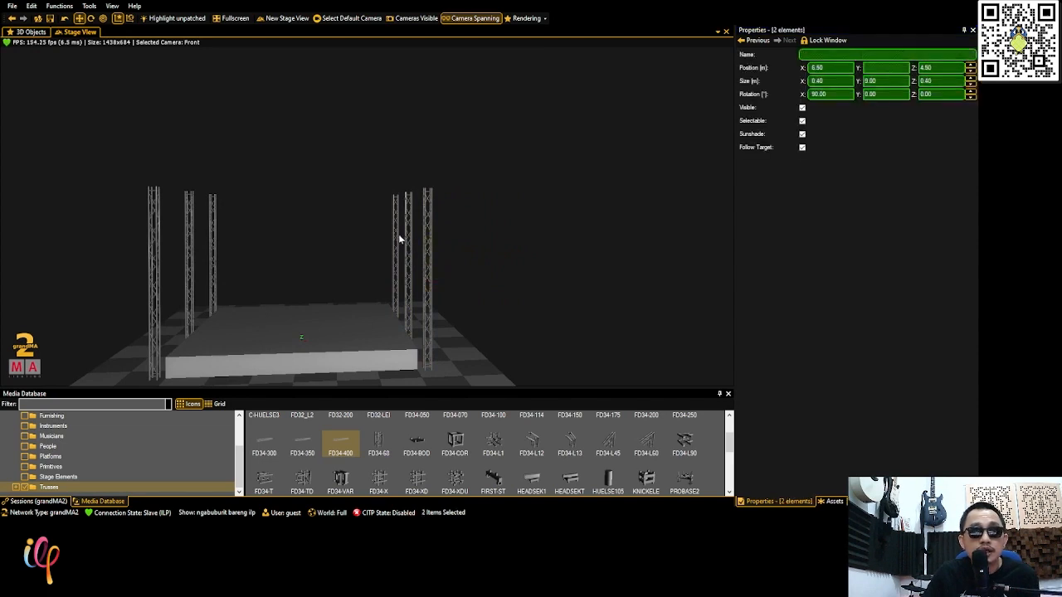
pyautogui.keyDown('ctrl'); pyautogui.click(395, 234); pyautogui.keyUp('ctrl')
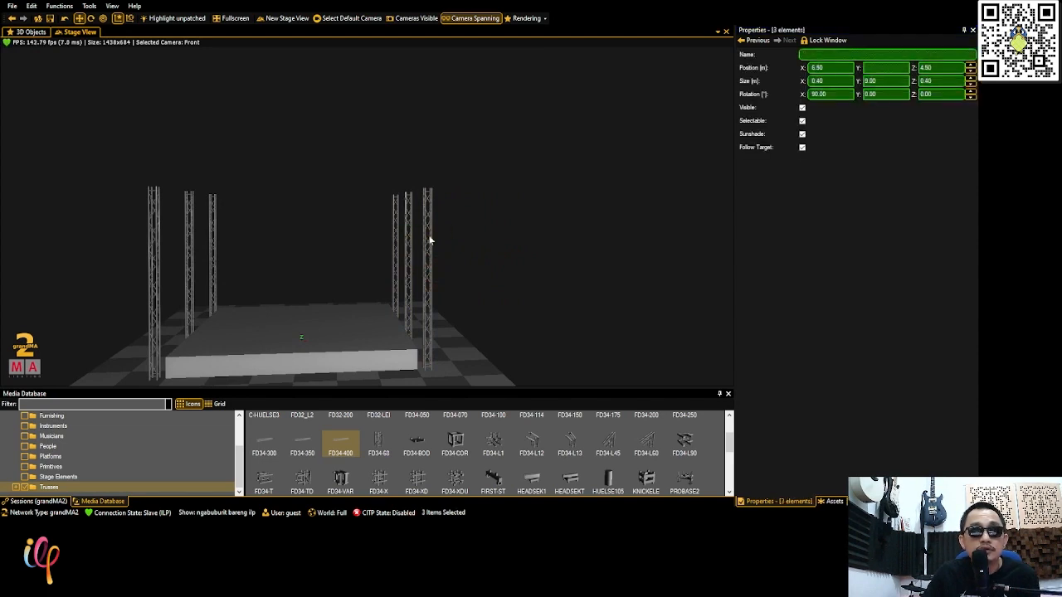
pyautogui.click(448, 242)
# Duplicate the front upright truss at X 6.50 m and lay the copy horizontally with rotation X 0° and Z 90°
pyautogui.click(426, 236)
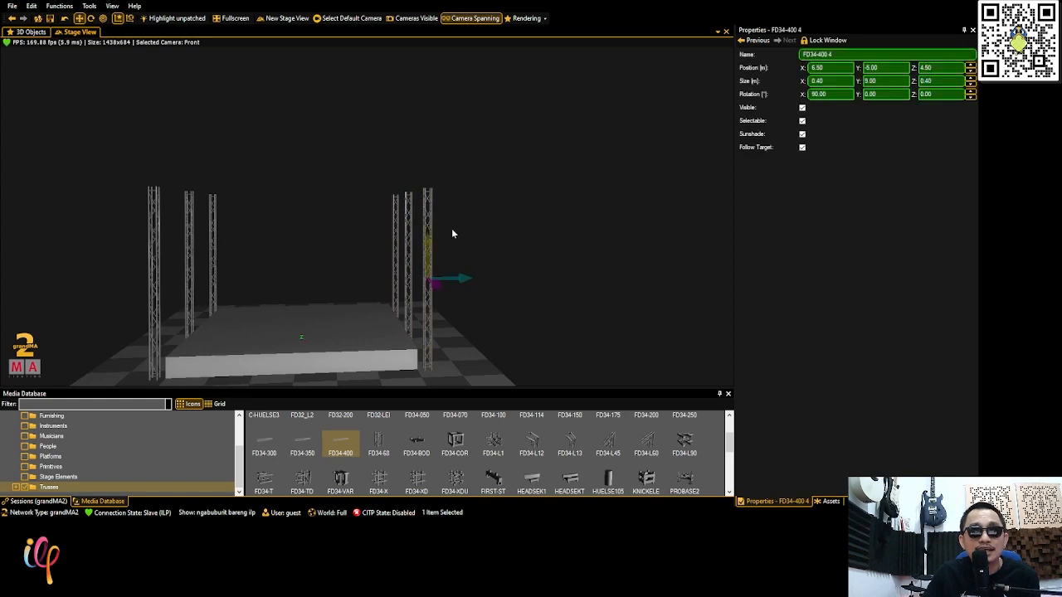
pyautogui.hotkey('ctrl', 'c')
pyautogui.hotkey('ctrl', 'v')
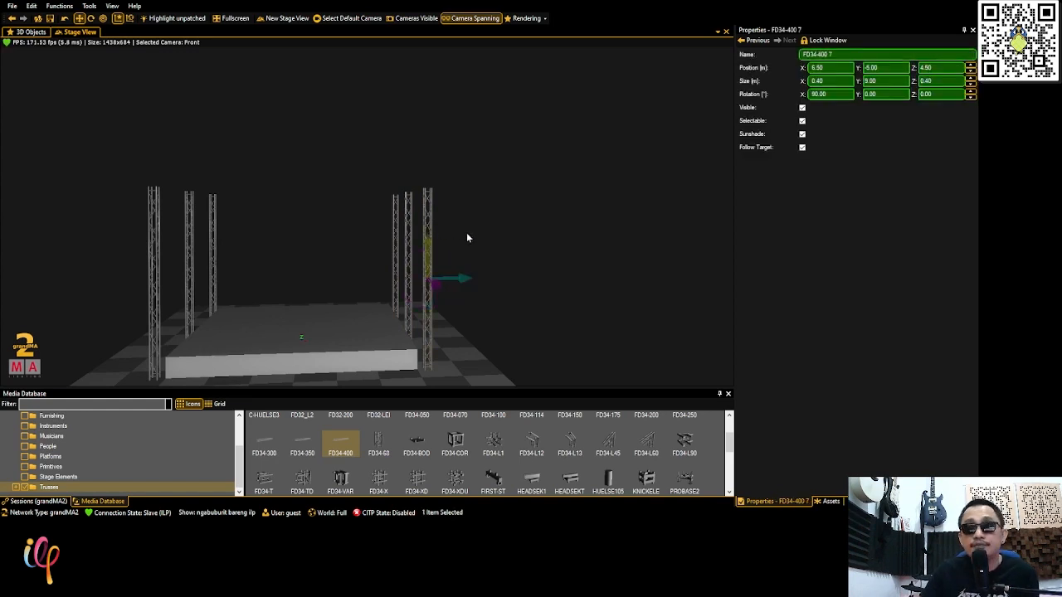
pyautogui.click(830, 94)
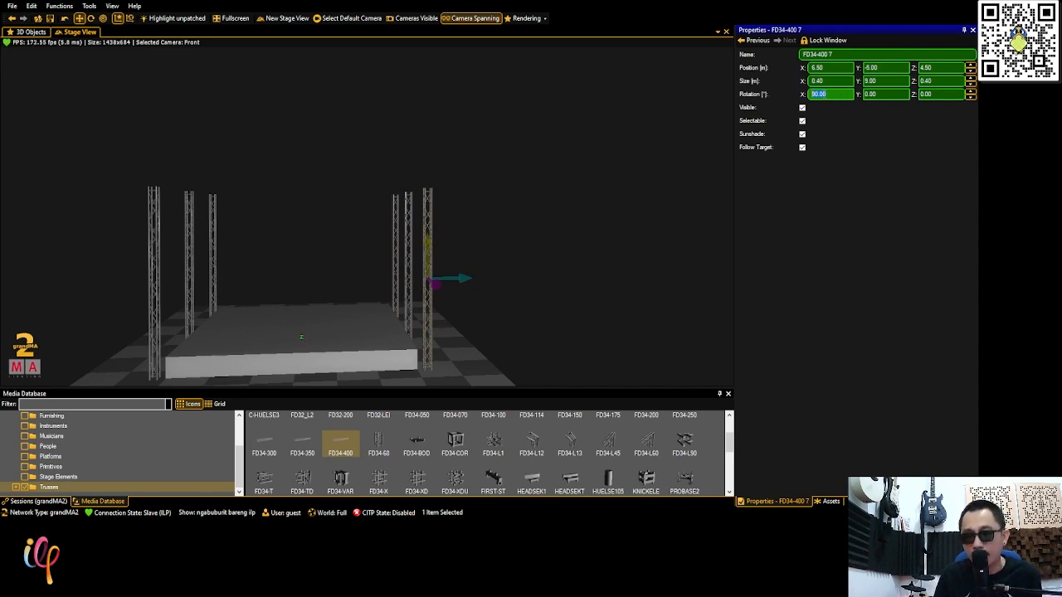
pyautogui.write('0')
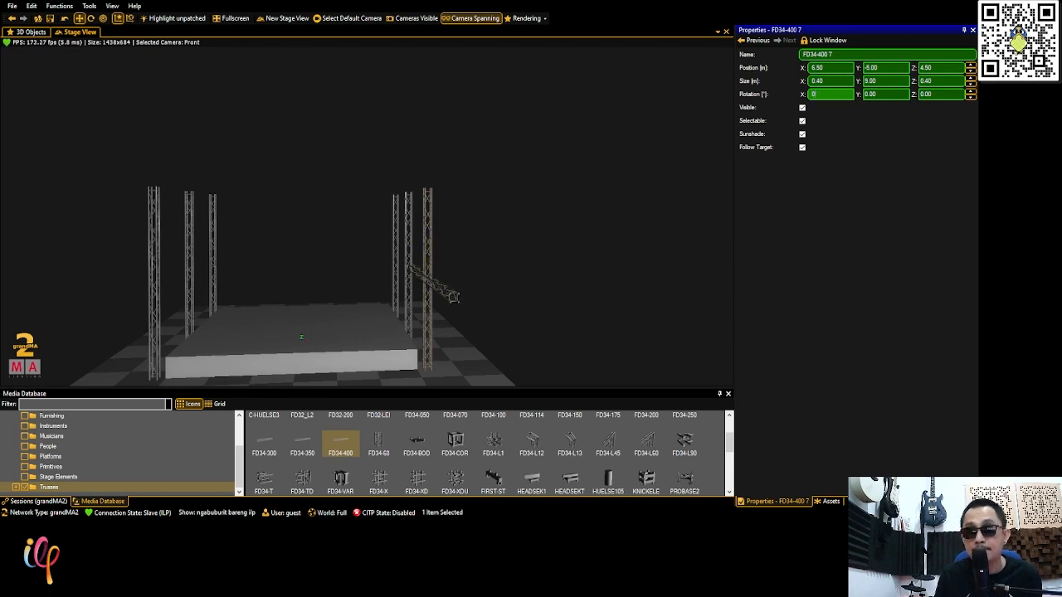
pyautogui.click(942, 94)
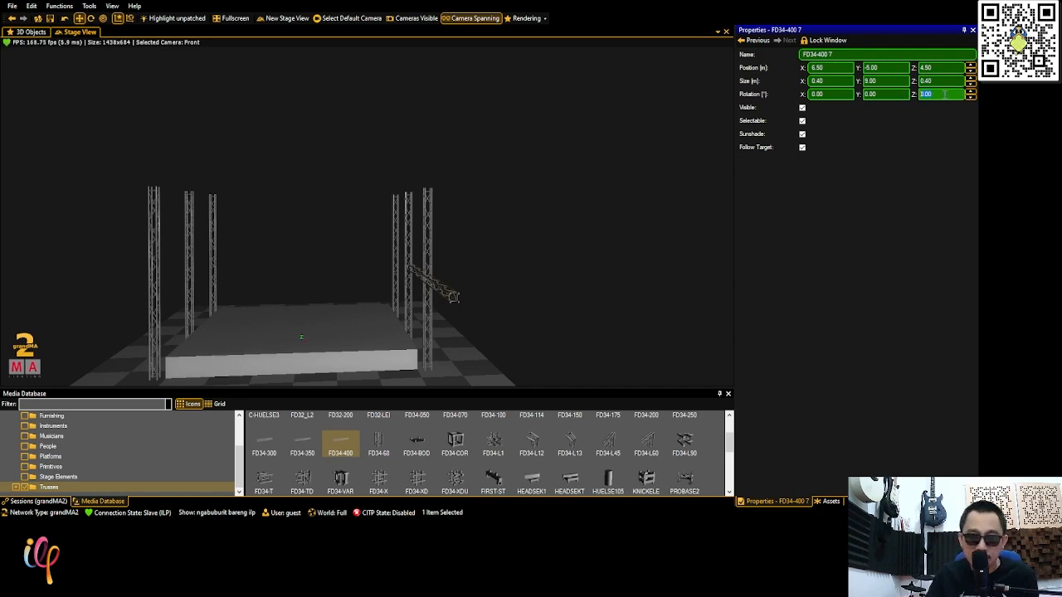
pyautogui.write('90')
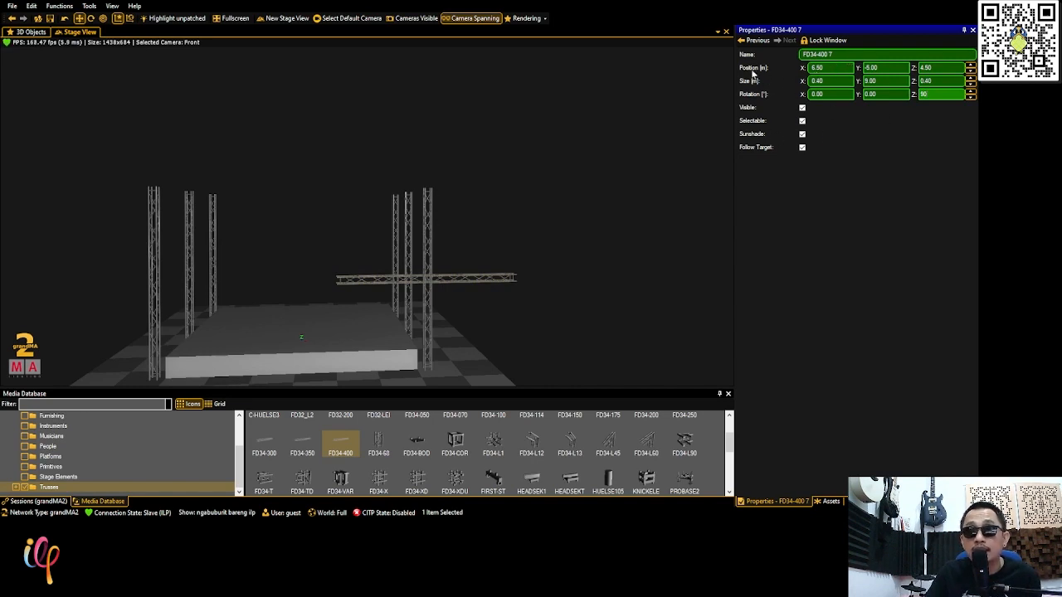
# Centre the horizontal truss at X position 0.00 m and raise it to Z position 9.00 m
pyautogui.click(832, 68)
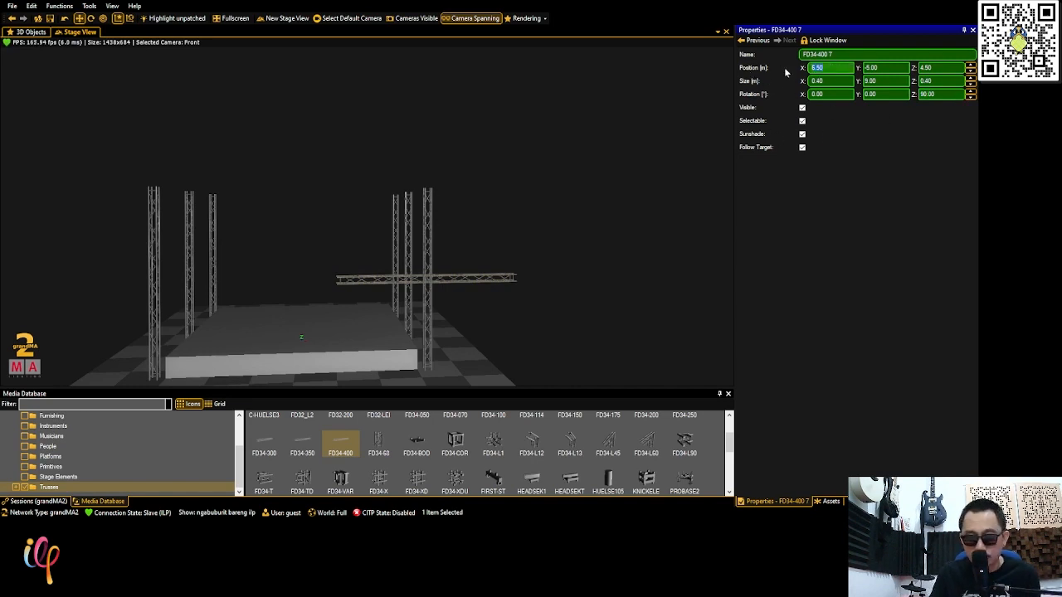
pyautogui.write('0')
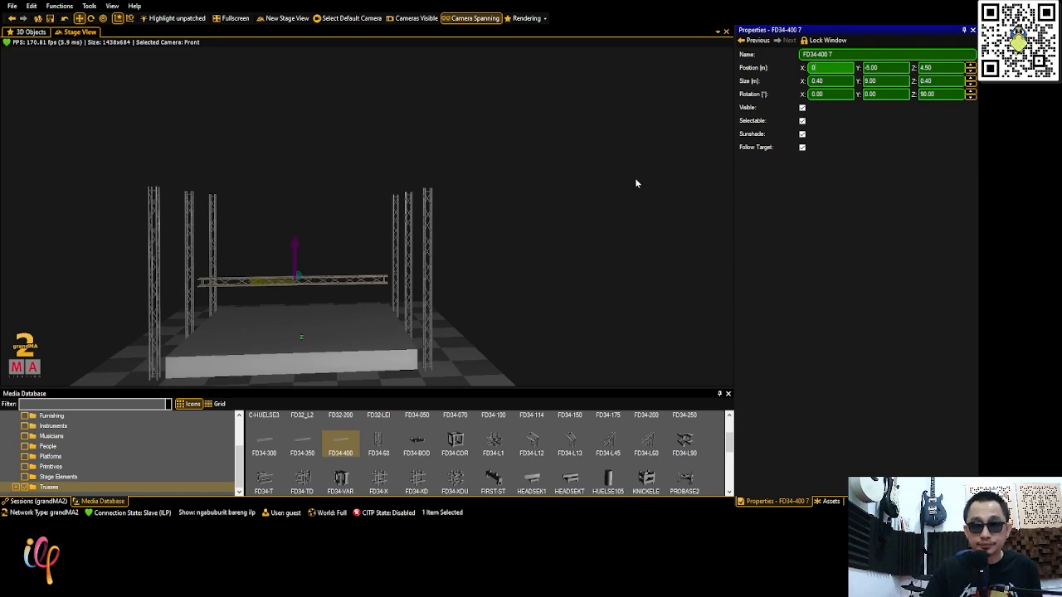
pyautogui.click(938, 68)
pyautogui.scroll(5, 939, 69)
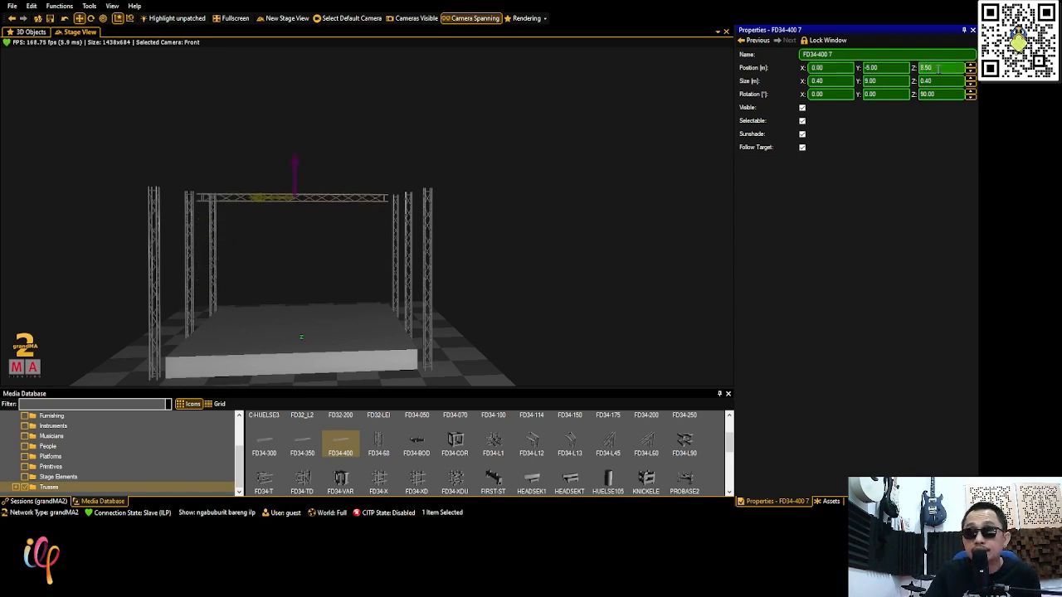
pyautogui.scroll(-3, 938, 68)
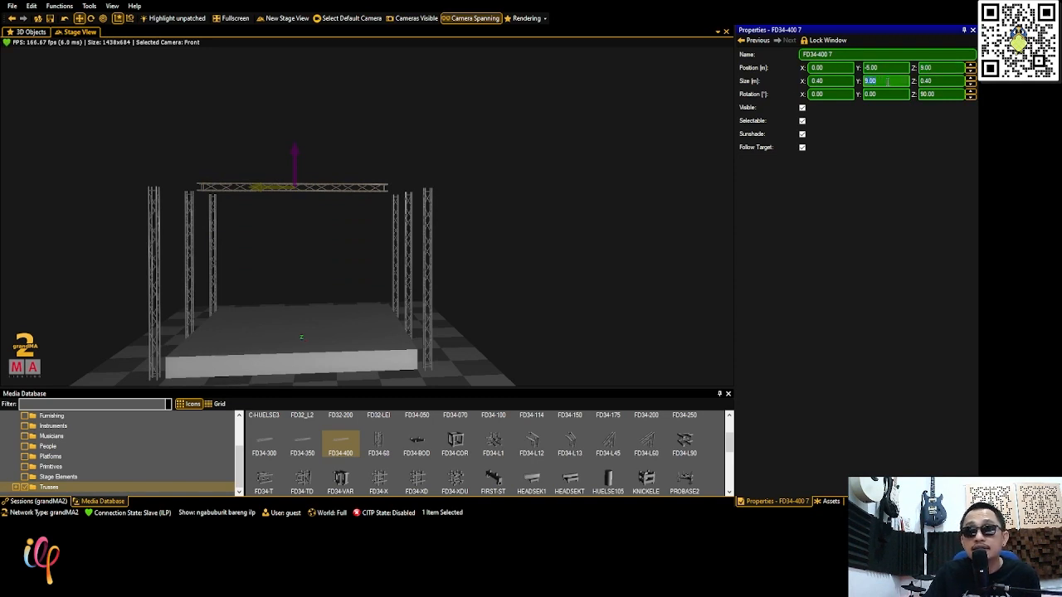
# Lengthen the horizontal truss to a Y size of 13.00 m so it spans the two front uprights
pyautogui.scroll(6, 883, 81)
pyautogui.scroll(2, 883, 81)
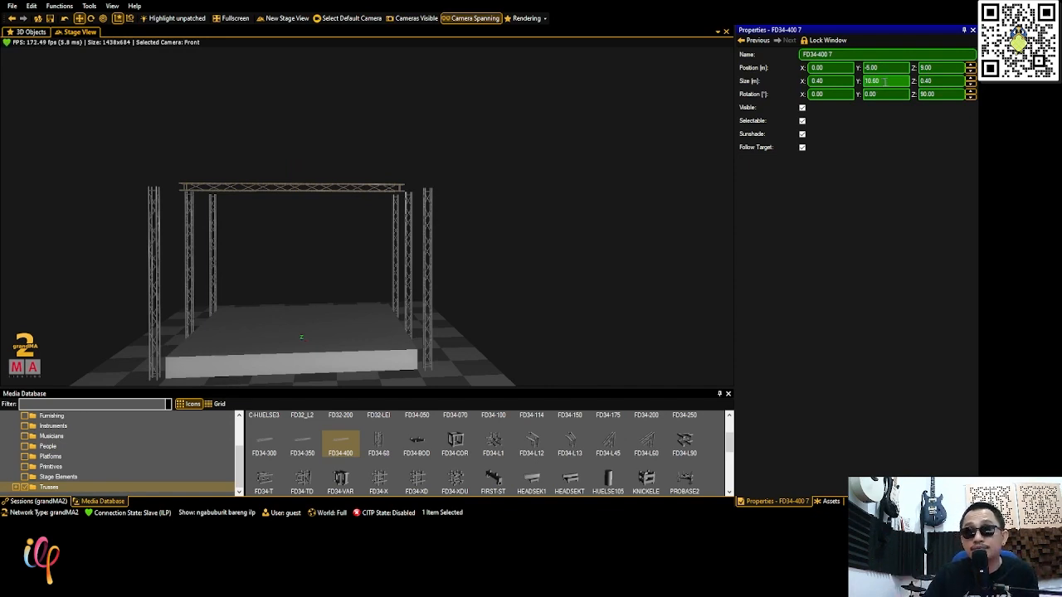
pyautogui.scroll(8, 888, 81)
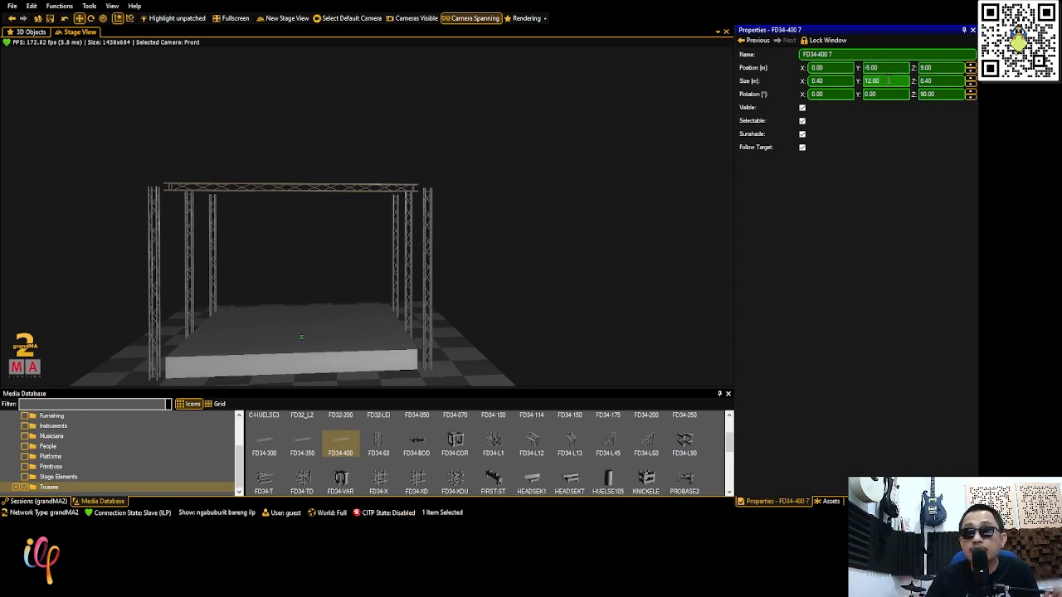
pyautogui.scroll(9, 888, 81)
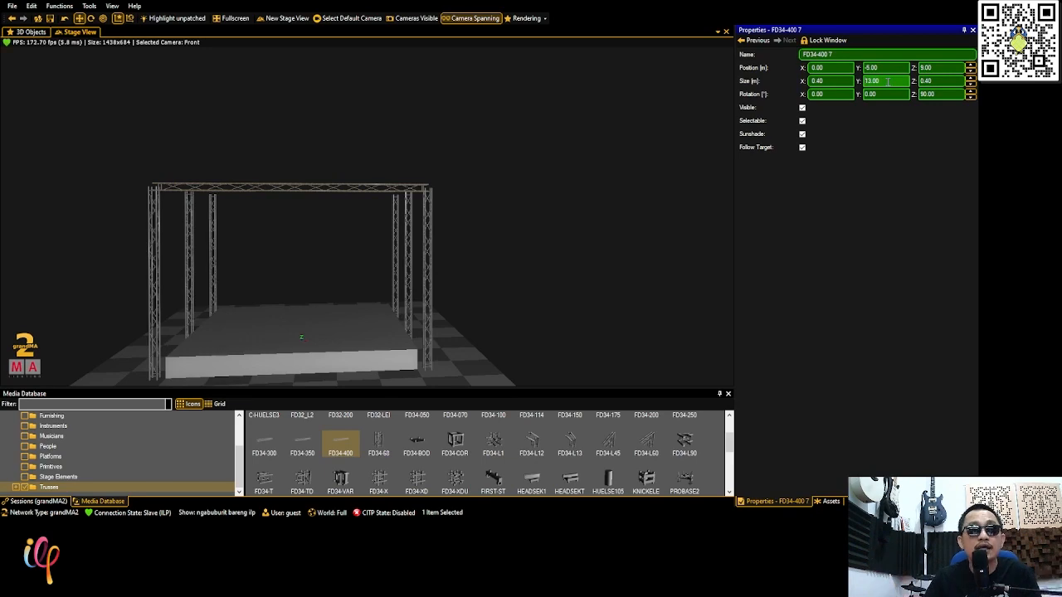
# Examine how the ends of the horizontal truss meet the tops of the two front uprights
pyautogui.scroll(8, 157, 194)
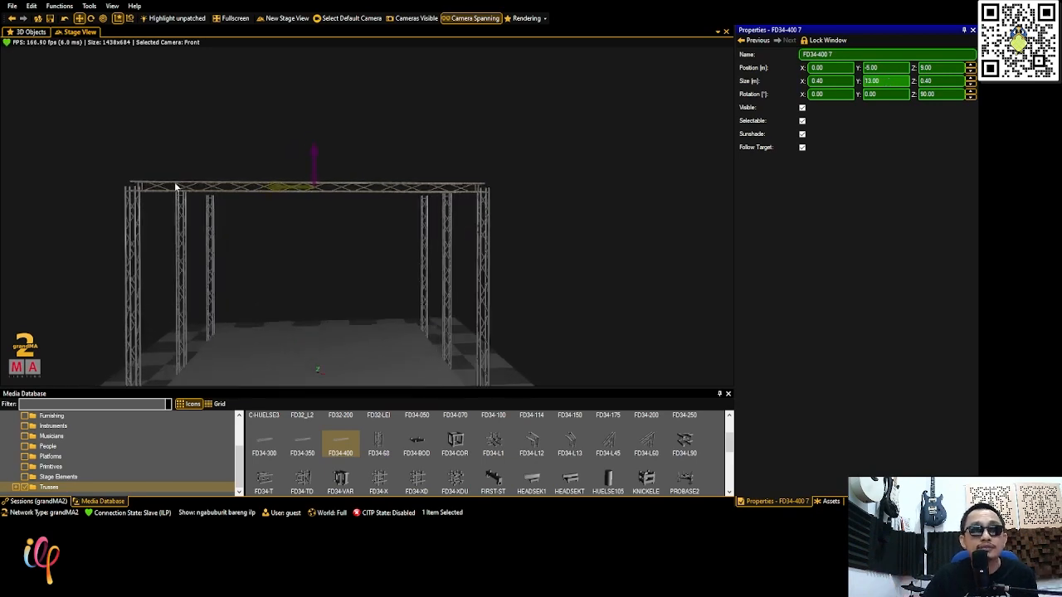
pyautogui.scroll(1, 143, 192)
pyautogui.moveTo(142, 192); pyautogui.dragTo(136, 189, button='right')
pyautogui.scroll(-5, 303, 213)
pyautogui.moveTo(358, 202); pyautogui.dragTo(374, 185, button='right')
pyautogui.scroll(-2, 370, 194)
pyautogui.scroll(-1, 380, 205)
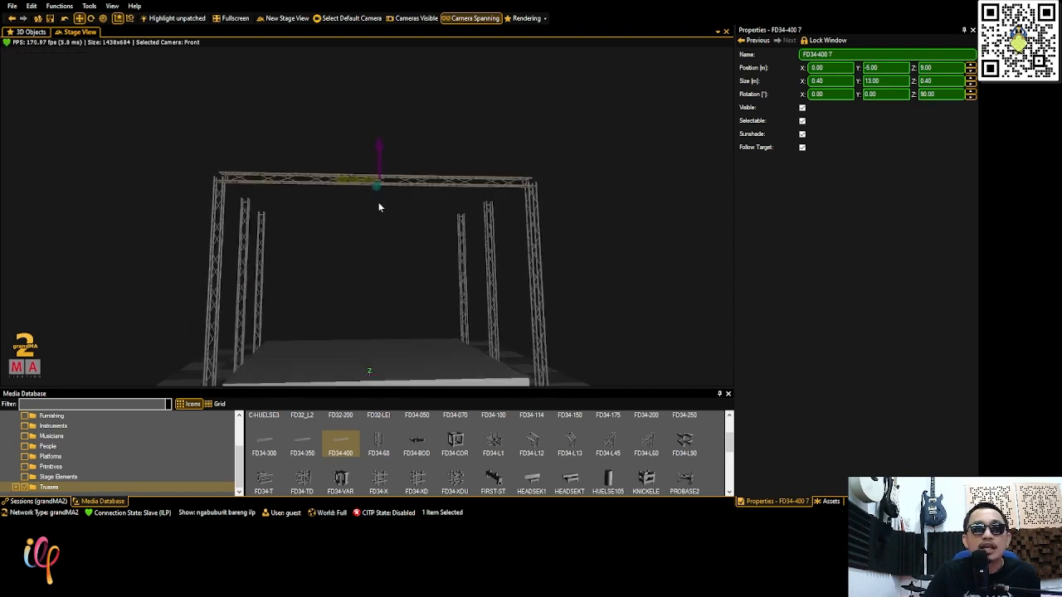
pyautogui.scroll(2, 402, 188)
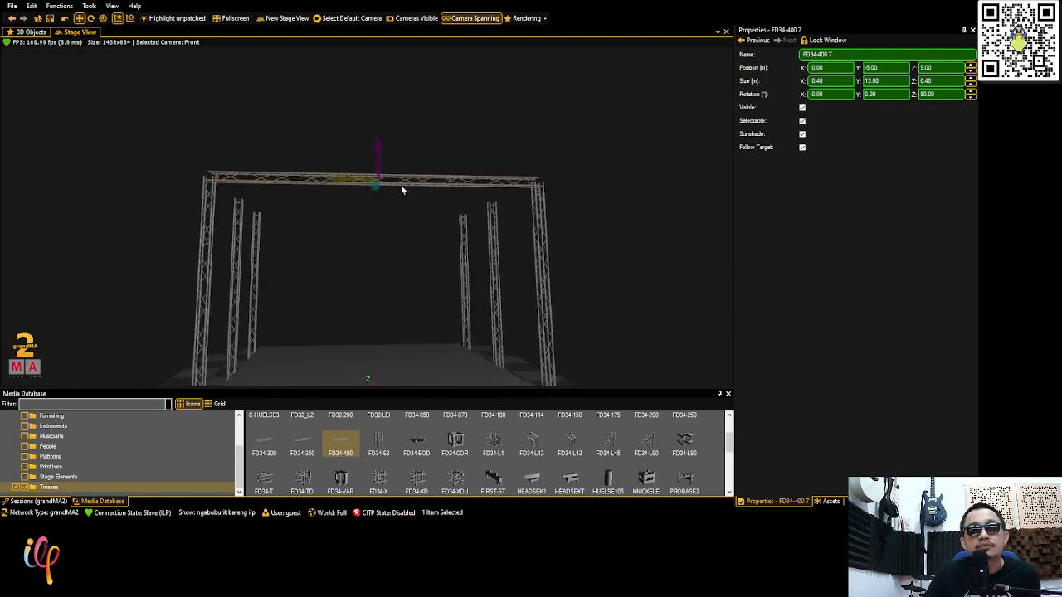
# Add an FD34-COR corner piece to the stage and raise it to Z position 7.00 m
pyautogui.click(459, 448)
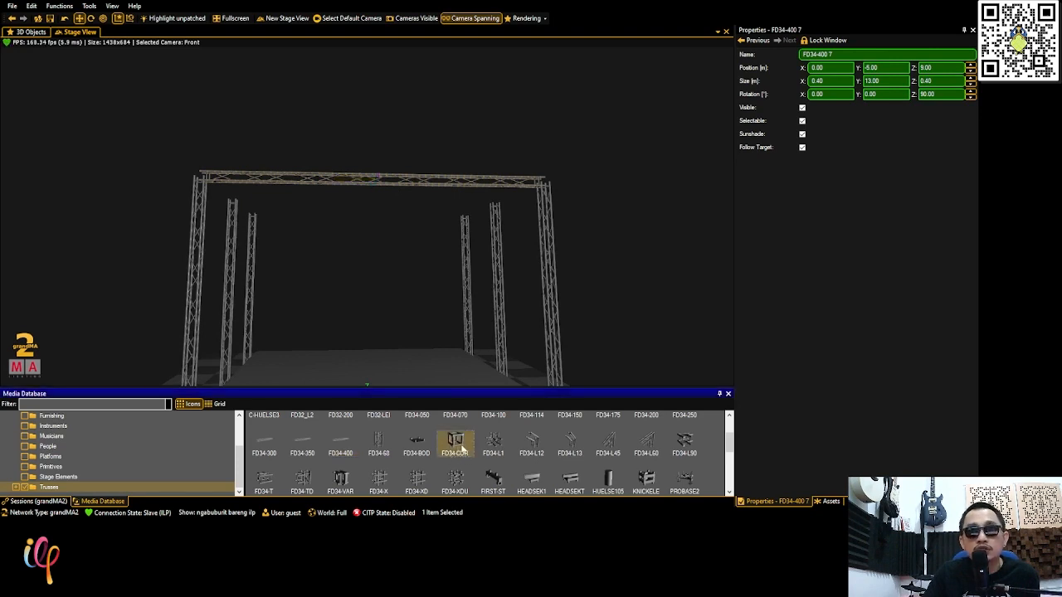
pyautogui.moveTo(385, 374); pyautogui.dragTo(385, 372)
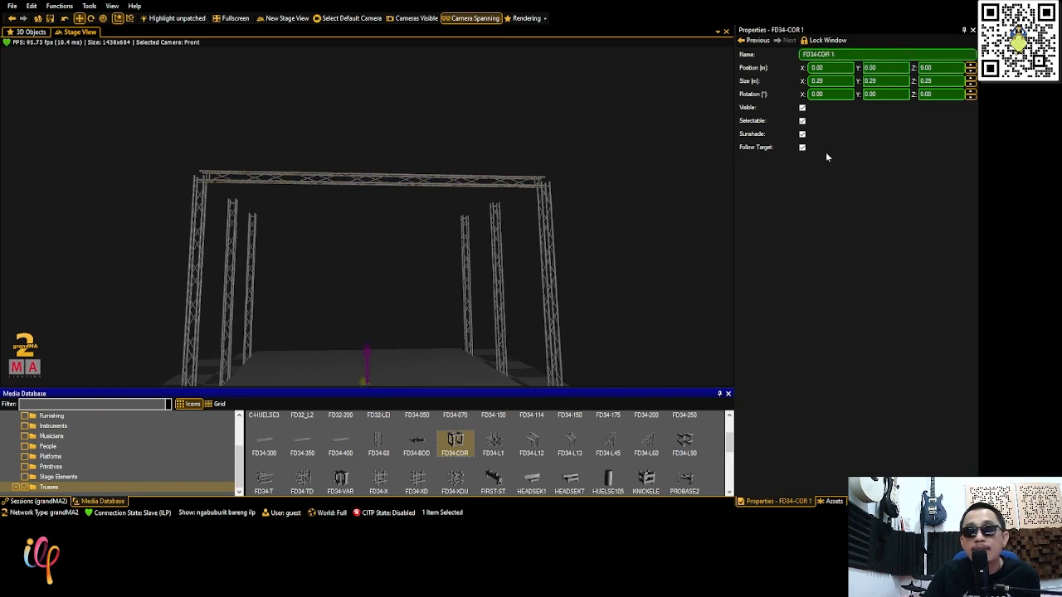
pyautogui.scroll(-2, 407, 357)
pyautogui.moveTo(406, 357); pyautogui.dragTo(413, 234, button='right')
pyautogui.scroll(2, 398, 358)
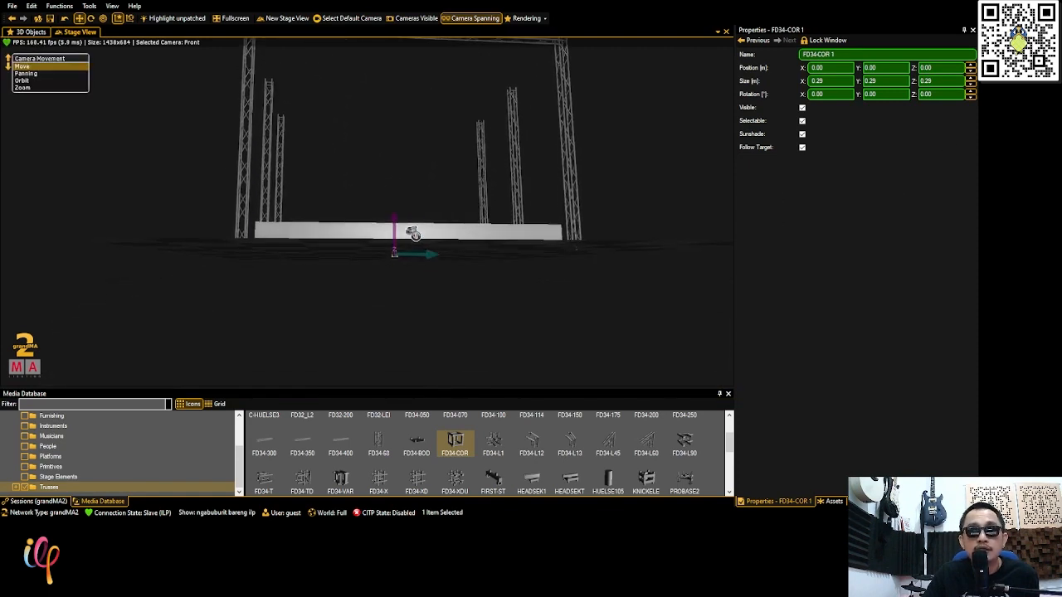
pyautogui.scroll(8, 394, 264)
pyautogui.scroll(-5, 401, 262)
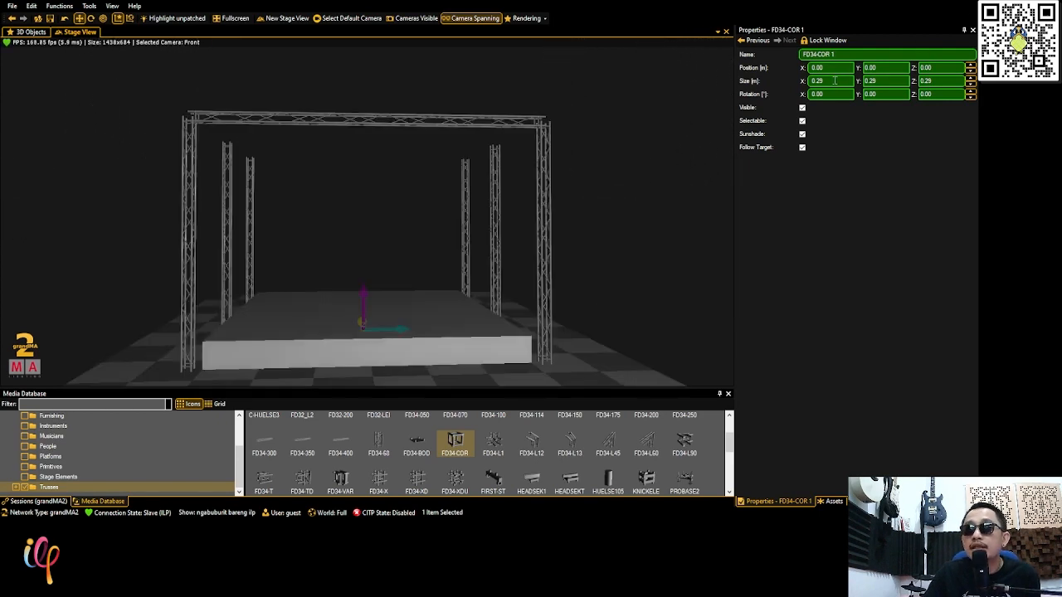
pyautogui.click(937, 70)
pyautogui.write('7')
pyautogui.press('Return')
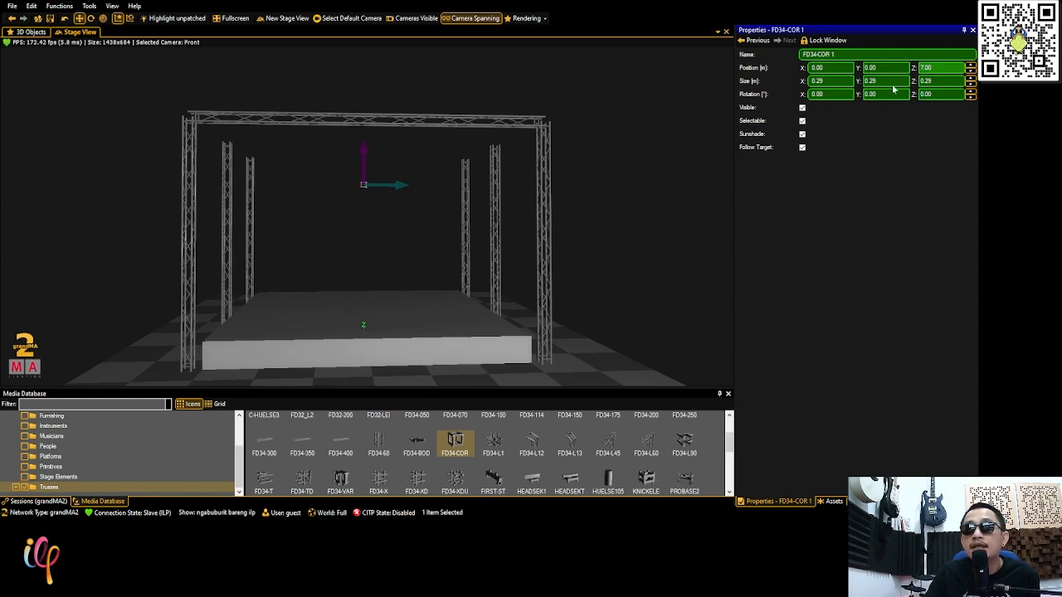
# Resize the corner piece to 0.40 m in X, Y and Z
pyautogui.click(837, 81)
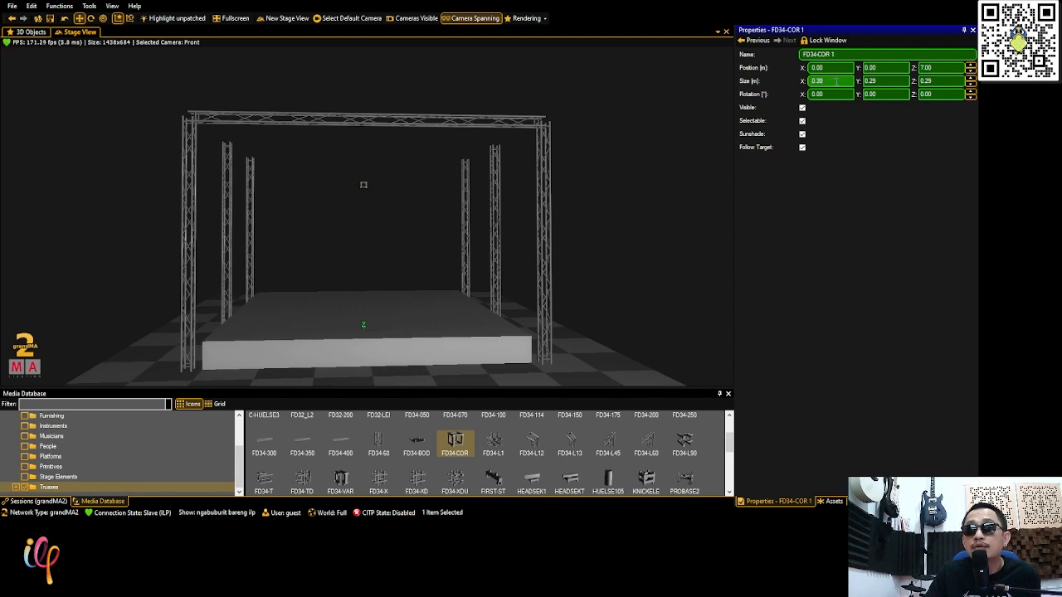
pyautogui.click(888, 82)
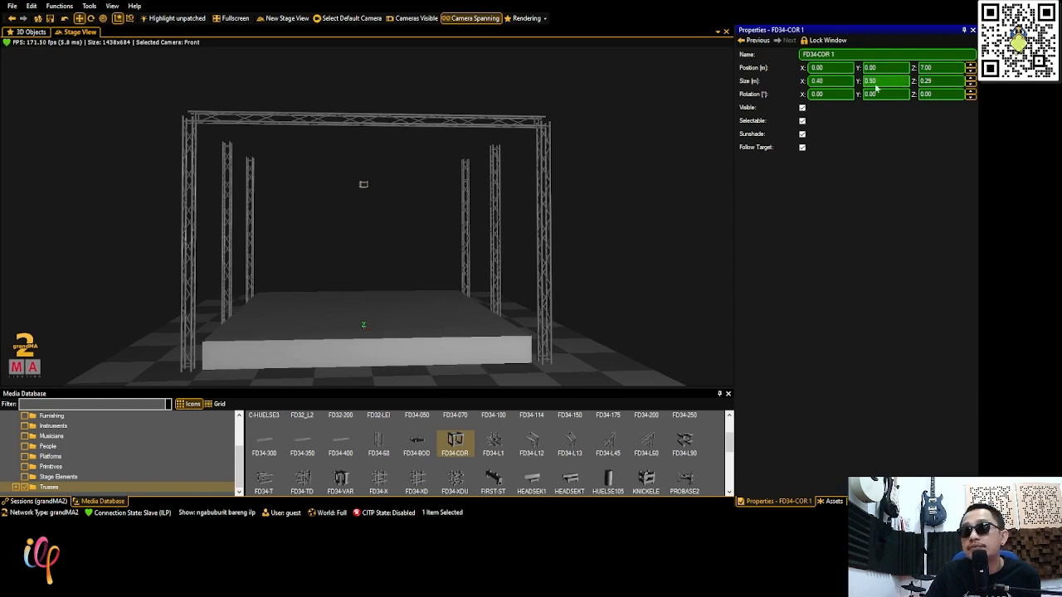
pyautogui.click(941, 81)
pyautogui.write('0.4')
pyautogui.press('Return')
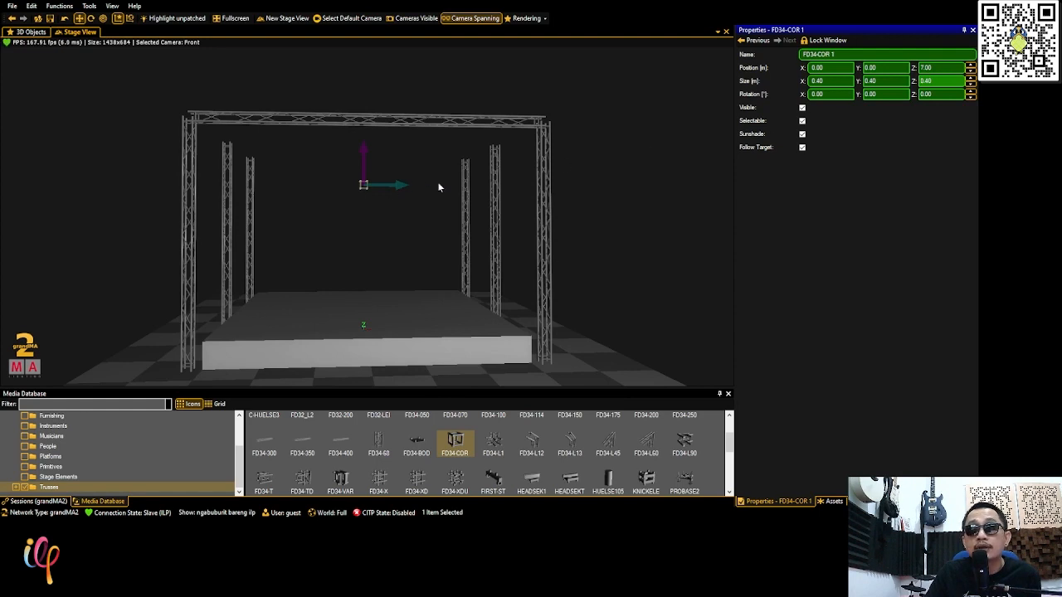
# Try the corner piece at Y position -10.00 m, shifted in negative X towards the front upright
pyautogui.click(880, 67)
pyautogui.scroll(-10, 882, 67)
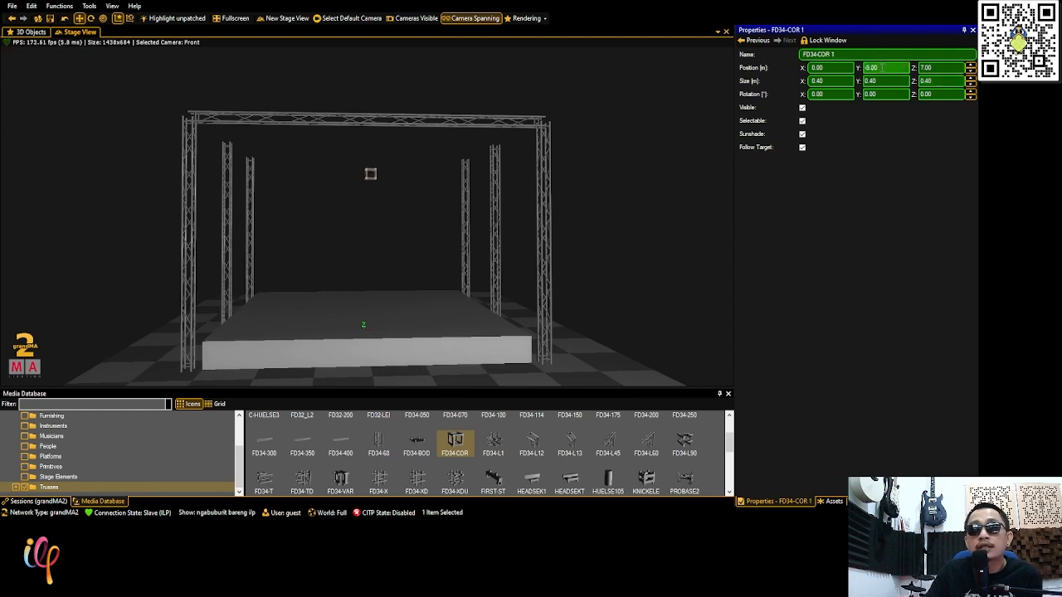
pyautogui.scroll(1, 883, 67)
pyautogui.scroll(2, 883, 68)
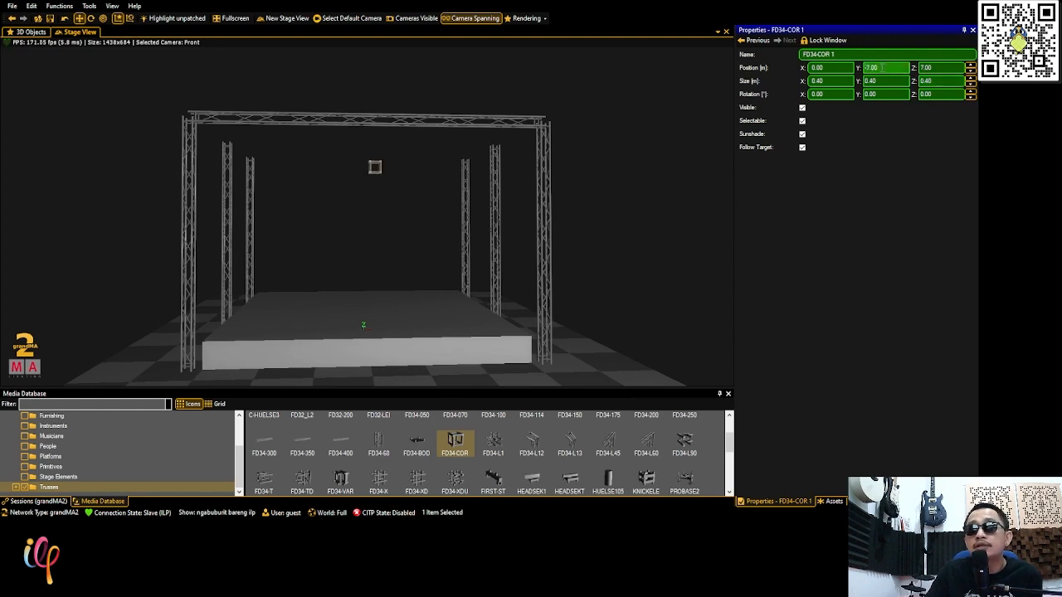
pyautogui.scroll(-3, 882, 68)
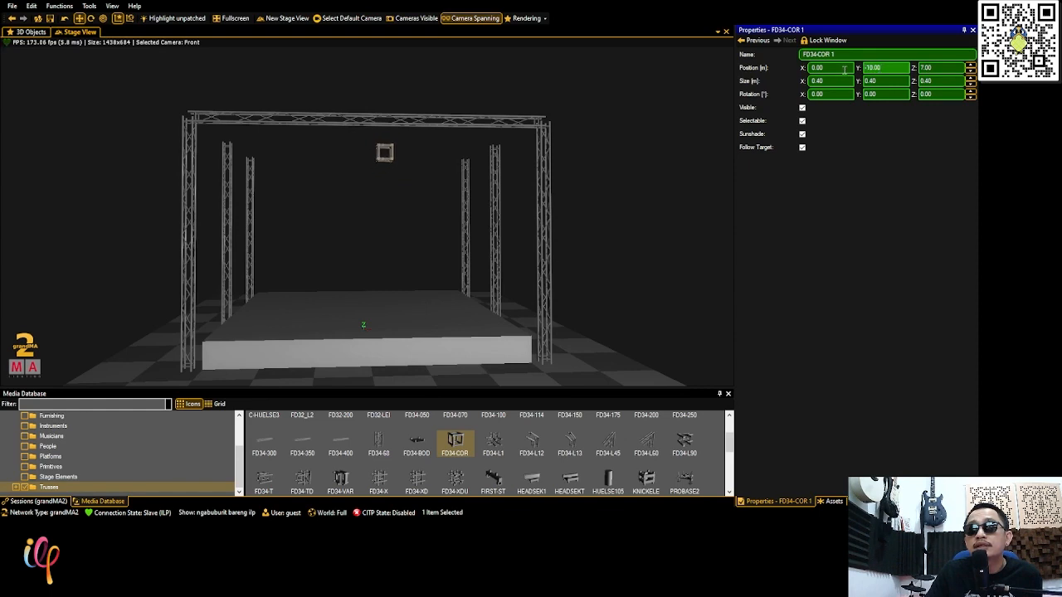
pyautogui.click(845, 70)
pyautogui.scroll(-5, 845, 70)
pyautogui.scroll(1, 845, 70)
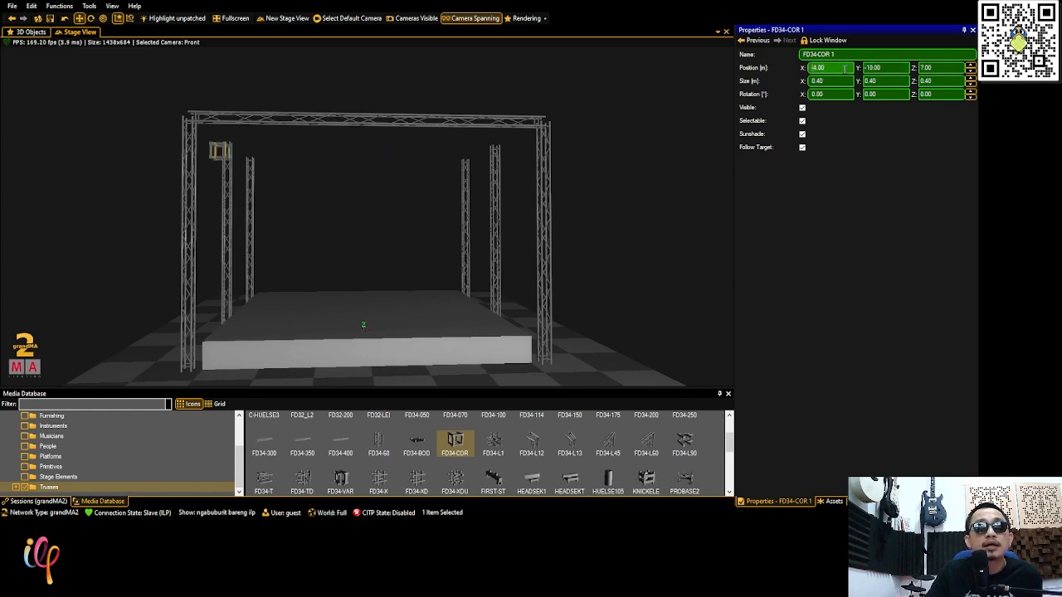
pyautogui.scroll(1, 845, 69)
pyautogui.scroll(-2, 845, 70)
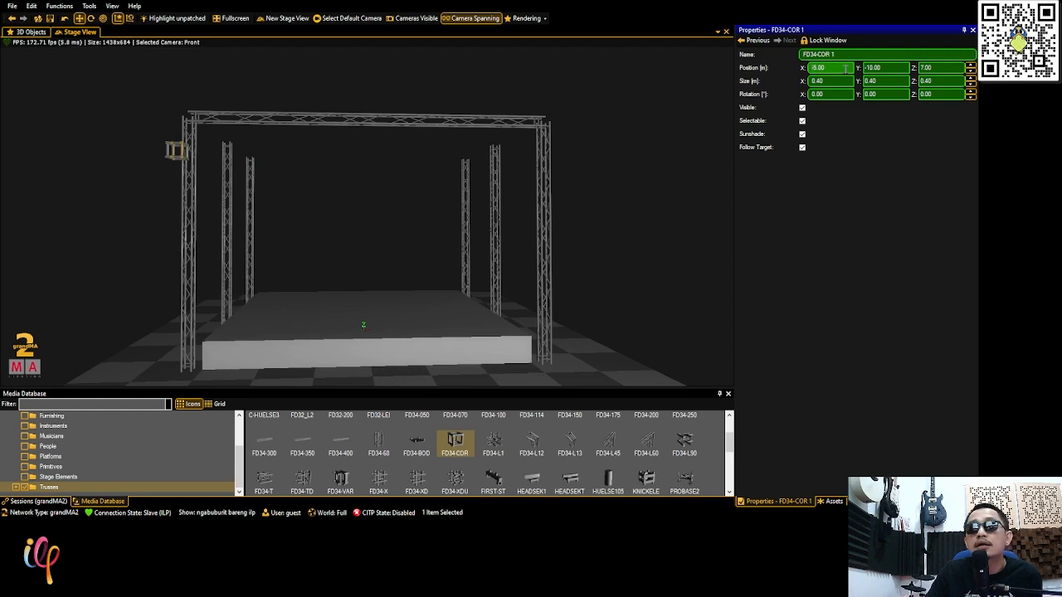
# Place the corner piece at Y position -5.00 m and X position -6.40 m, in line with the front upright
pyautogui.click(885, 69)
pyautogui.scroll(6, 886, 69)
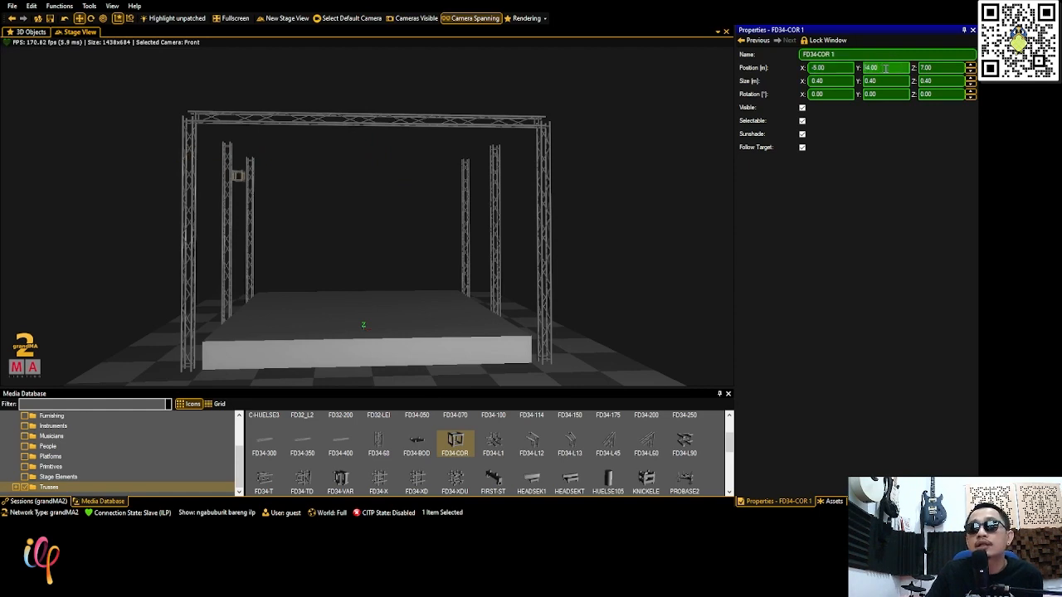
pyautogui.scroll(-1, 886, 69)
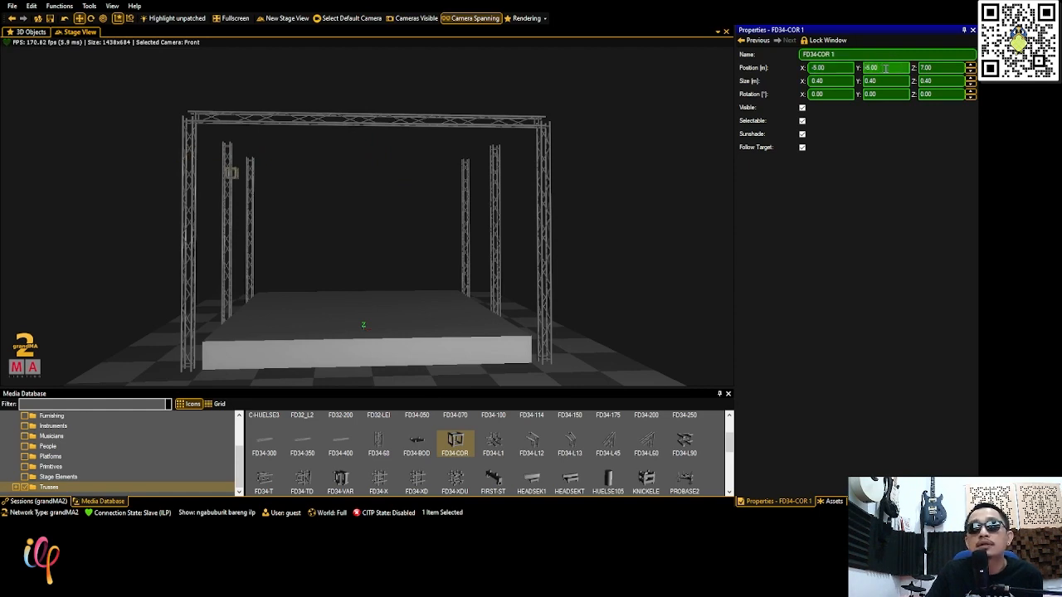
pyautogui.click(826, 67)
pyautogui.scroll(-4, 828, 68)
pyautogui.scroll(2, 832, 68)
pyautogui.scroll(1, 834, 69)
pyautogui.scroll(-1, 835, 69)
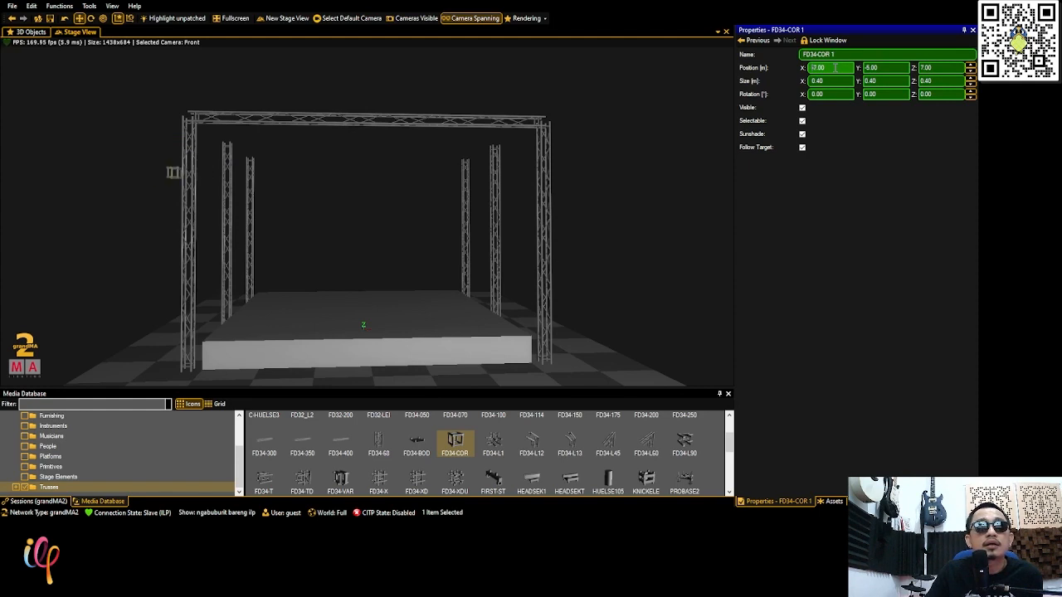
pyautogui.scroll(1, 835, 69)
pyautogui.scroll(1, 835, 68)
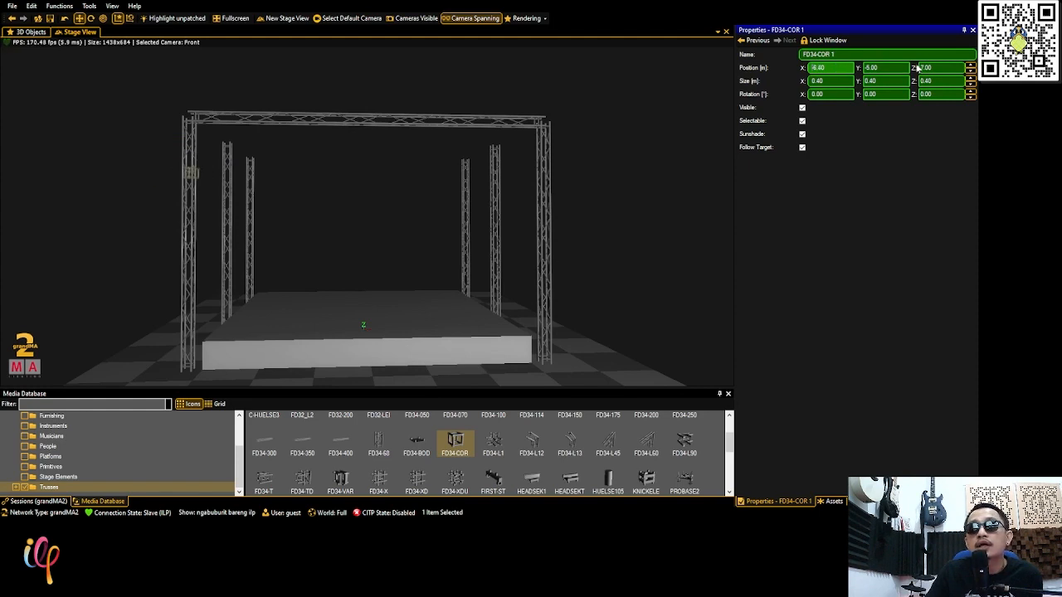
# Raise the corner piece to Z position 9.00 m and set its X position to -6.50 m, on top of the front upright
pyautogui.click(929, 67)
pyautogui.scroll(3, 931, 67)
pyautogui.scroll(-1, 929, 67)
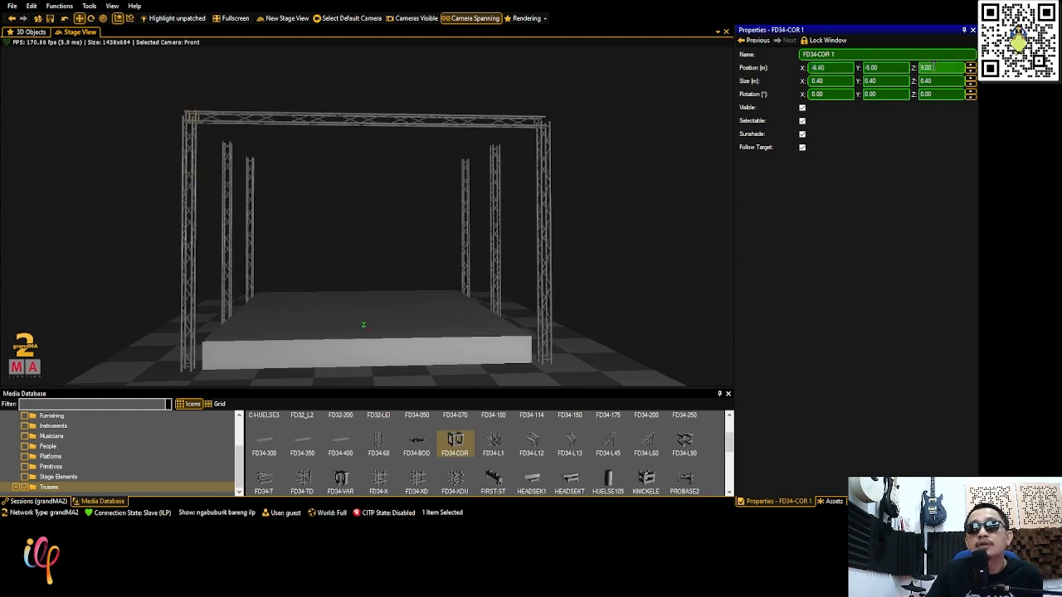
pyautogui.scroll(2, 185, 116)
pyautogui.scroll(4, 184, 117)
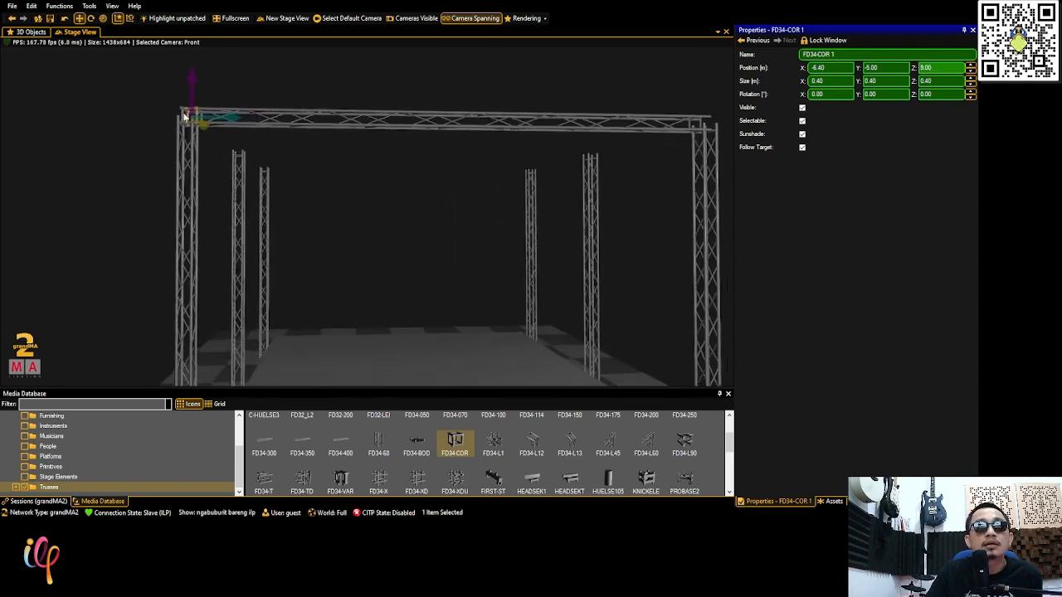
pyautogui.moveTo(184, 116); pyautogui.dragTo(183, 122, button='right')
pyautogui.click(828, 68)
pyautogui.scroll(-1, 845, 68)
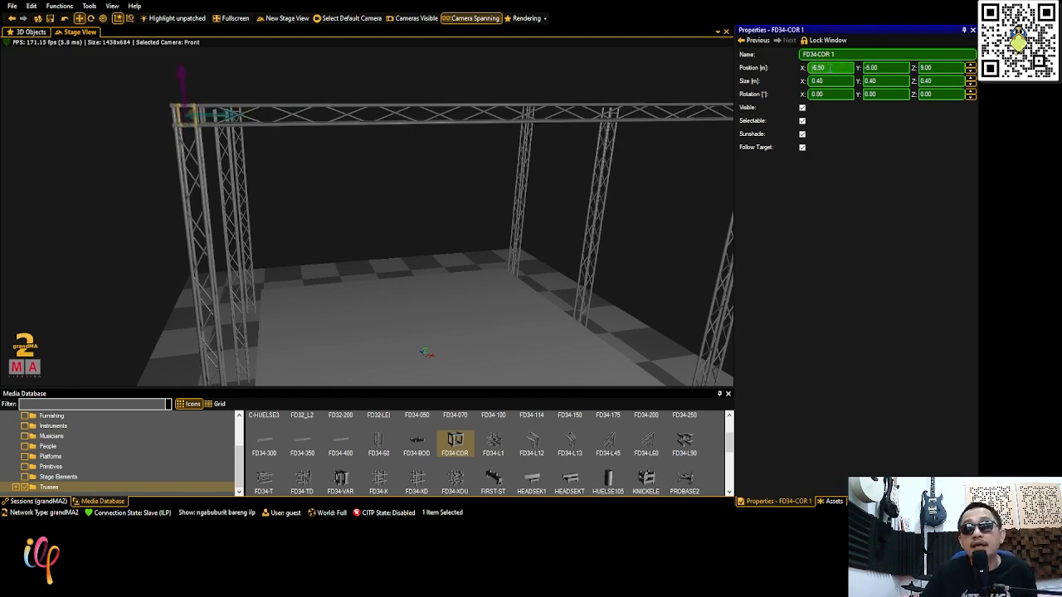
# Duplicate the corner piece and move the copy to X position 6.50 m, on top of the opposite front upright
pyautogui.scroll(-3, 359, 124)
pyautogui.moveTo(329, 113); pyautogui.dragTo(313, 141, button='right')
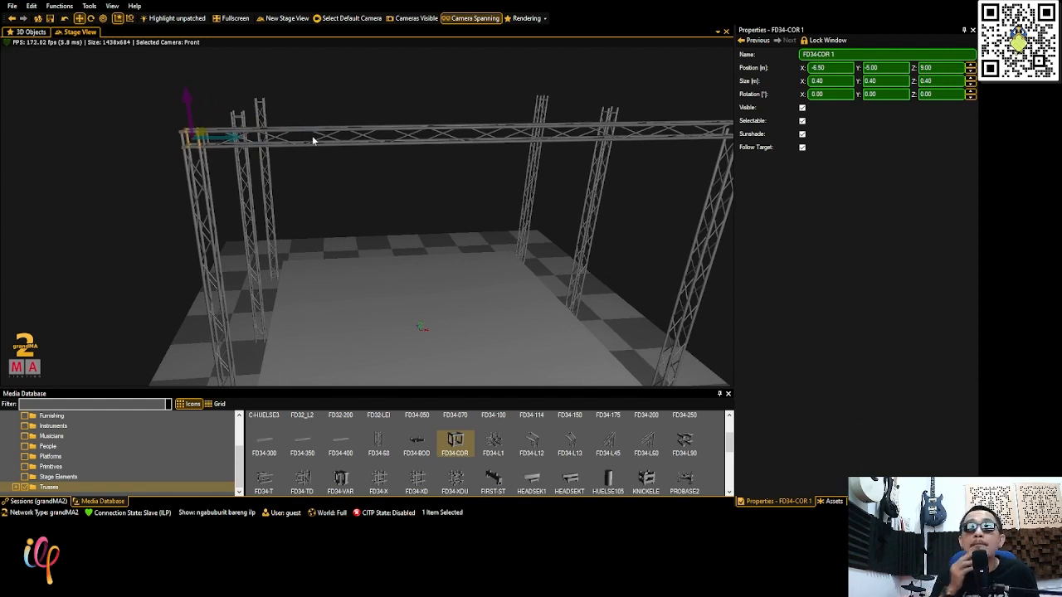
pyautogui.press('ctrl')
pyautogui.hotkey('ctrl', 'v')
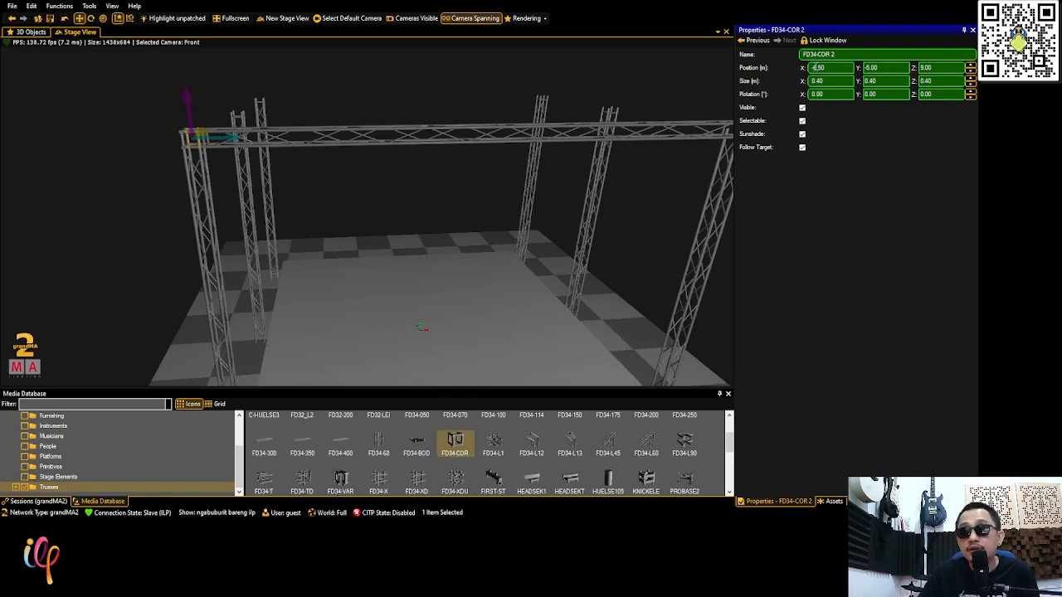
pyautogui.click(815, 66)
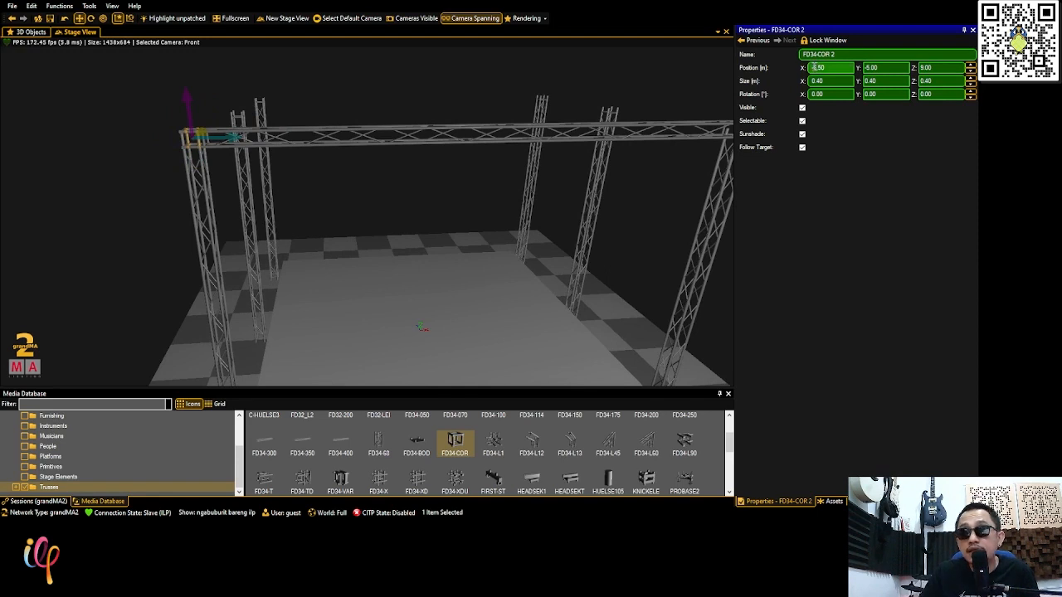
pyautogui.press('BackSpace')
pyautogui.scroll(-3, 515, 157)
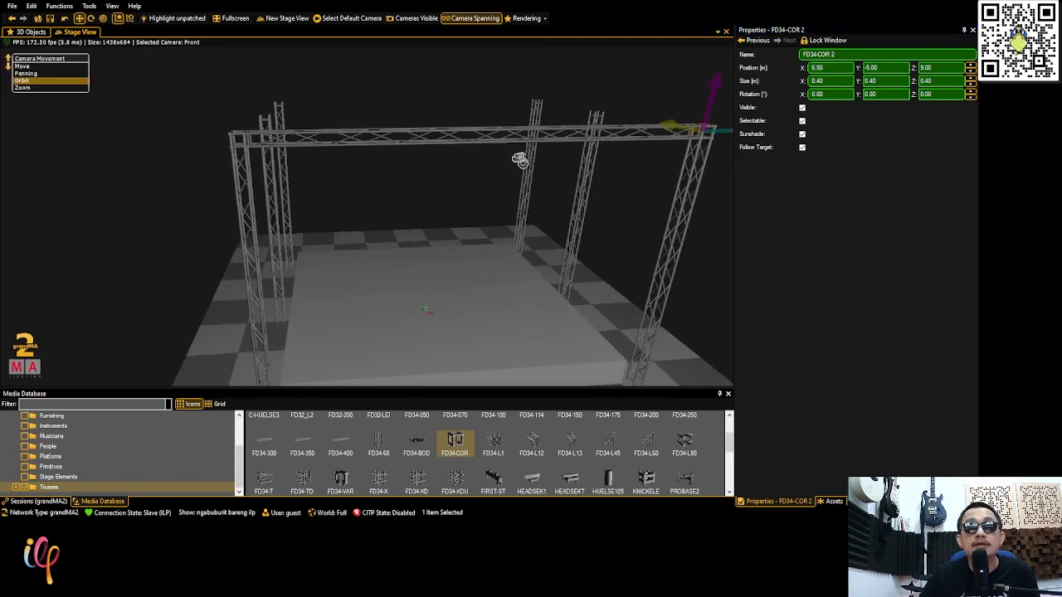
# Duplicate the front horizontal truss together with both corner pieces and move the copies to Y position 0.00 m, onto the middle uprights
pyautogui.moveTo(519, 161); pyautogui.dragTo(378, 159)
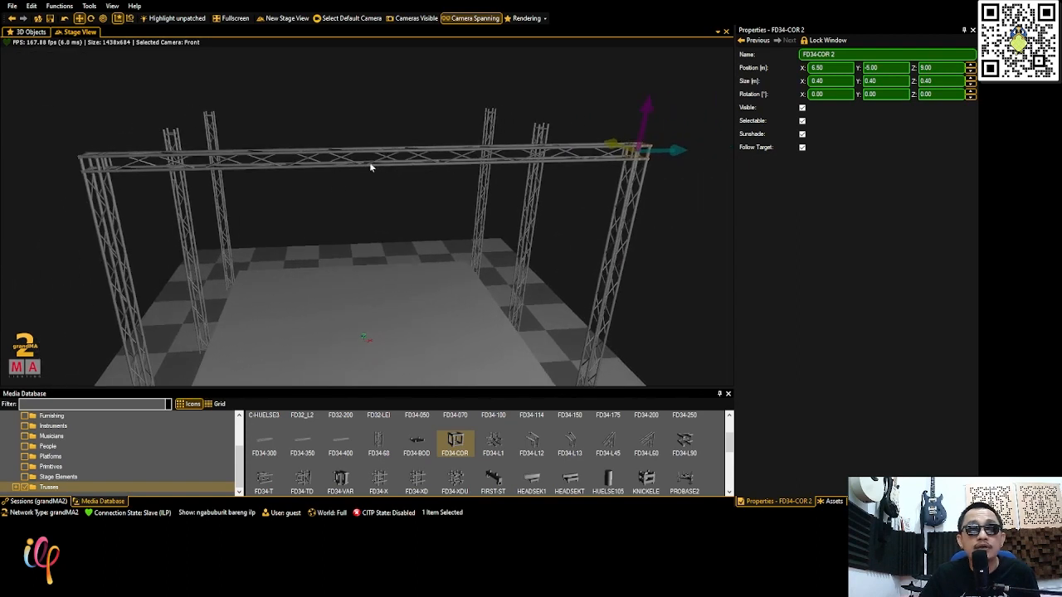
pyautogui.click(81, 165)
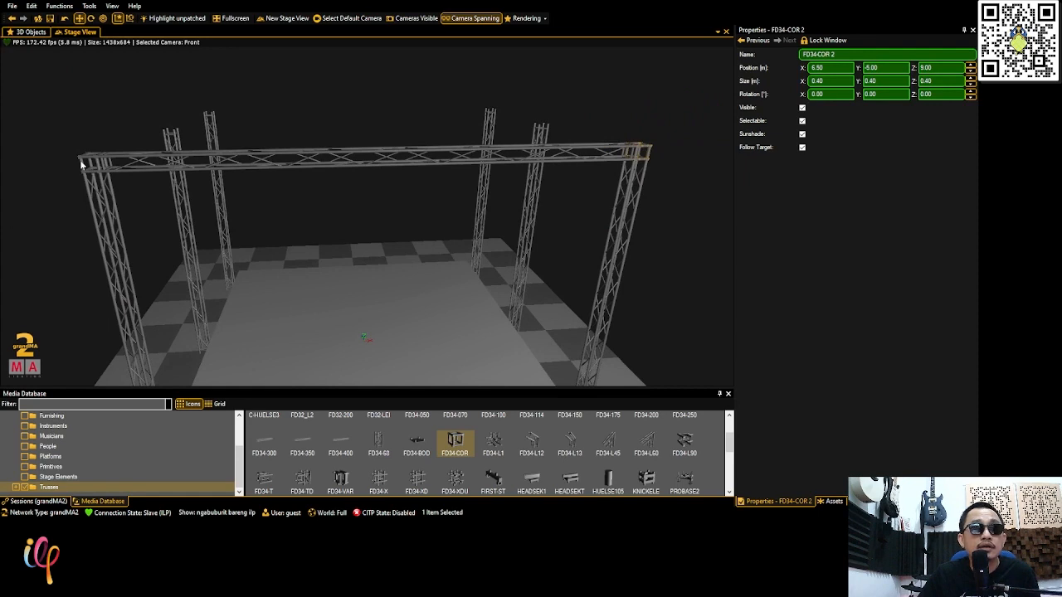
pyautogui.keyDown('ctrl'); pyautogui.click(81, 165); pyautogui.keyUp('ctrl')
pyautogui.keyDown('ctrl'); pyautogui.click(374, 157); pyautogui.keyUp('ctrl')
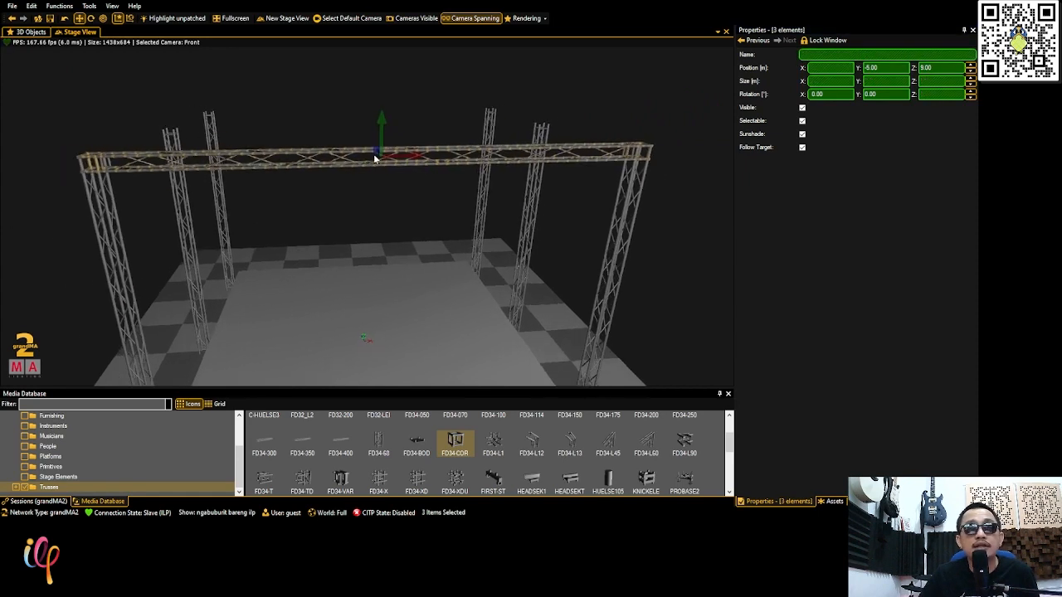
pyautogui.scroll(3, 374, 158)
pyautogui.press('ctrl')
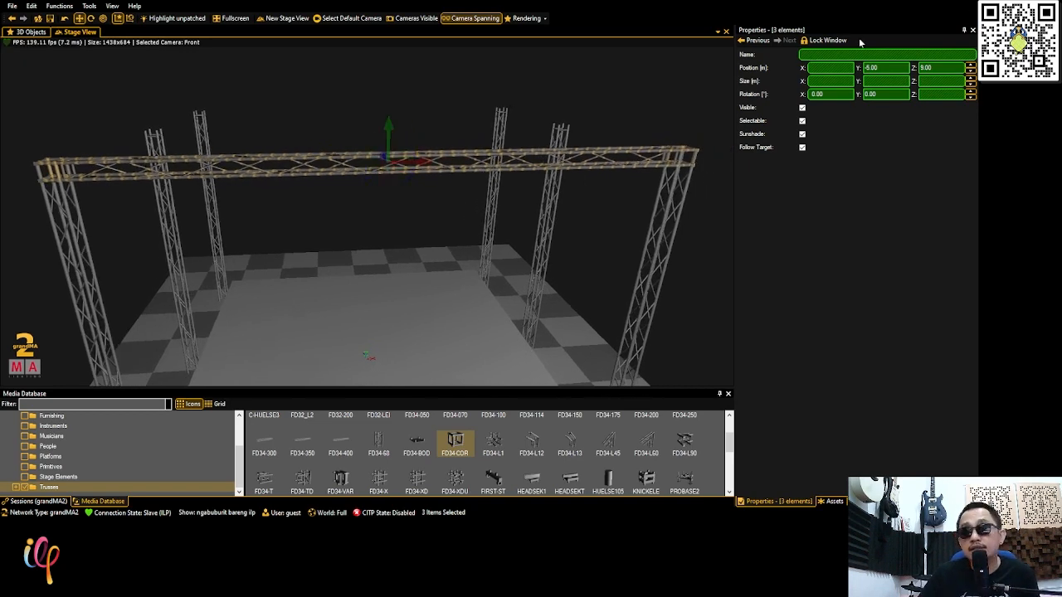
pyautogui.click(891, 67)
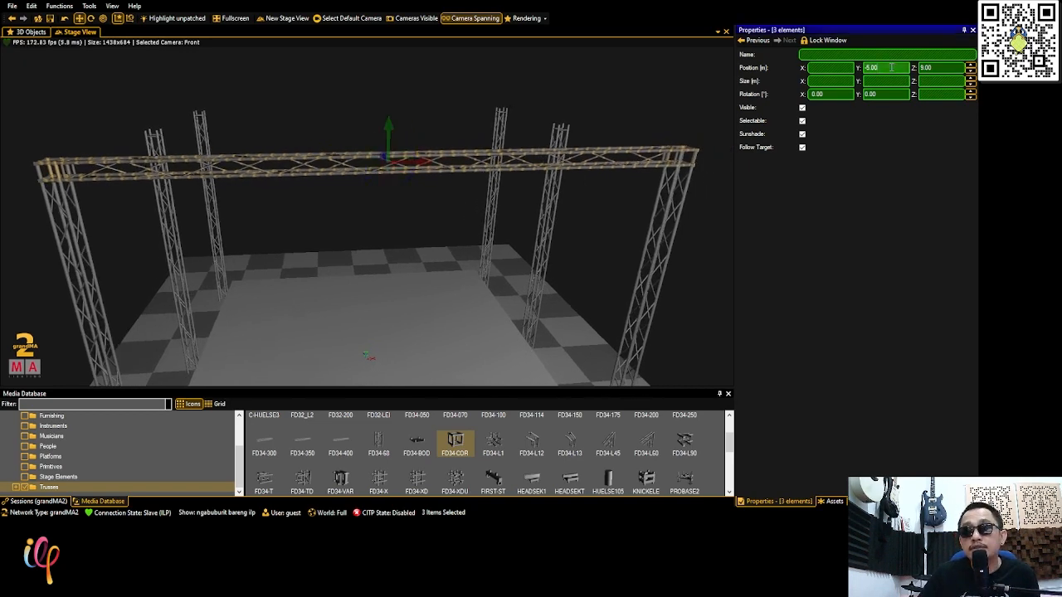
pyautogui.write('0')
pyautogui.press('Return')
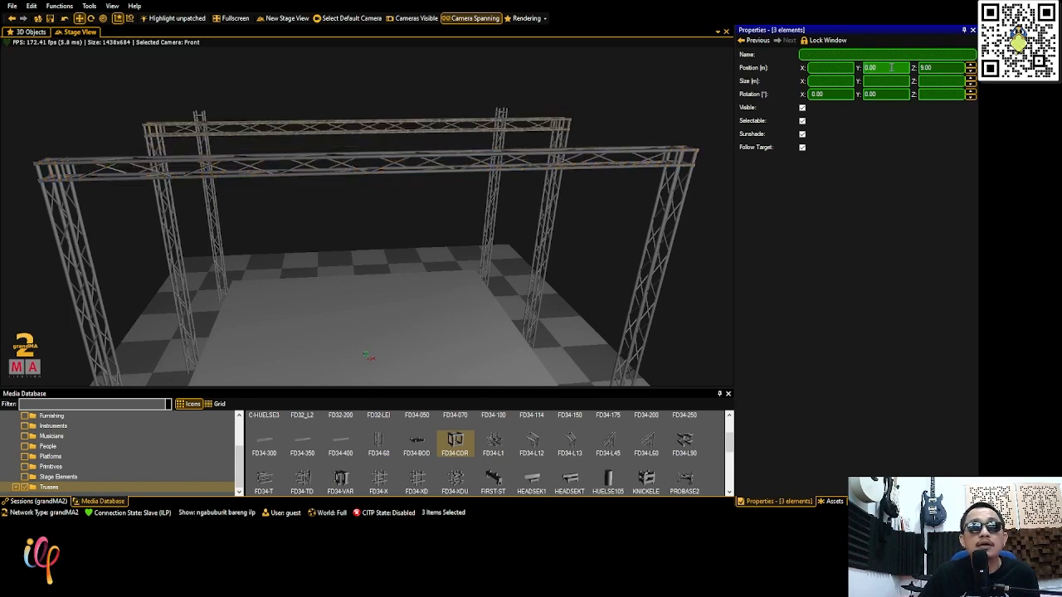
# Duplicate the middle horizontal truss together with both corner pieces and move the copies to Y position 5.00 m, onto the rear uprights
pyautogui.scroll(3, 394, 99)
pyautogui.moveTo(358, 126); pyautogui.dragTo(375, 112, button='right')
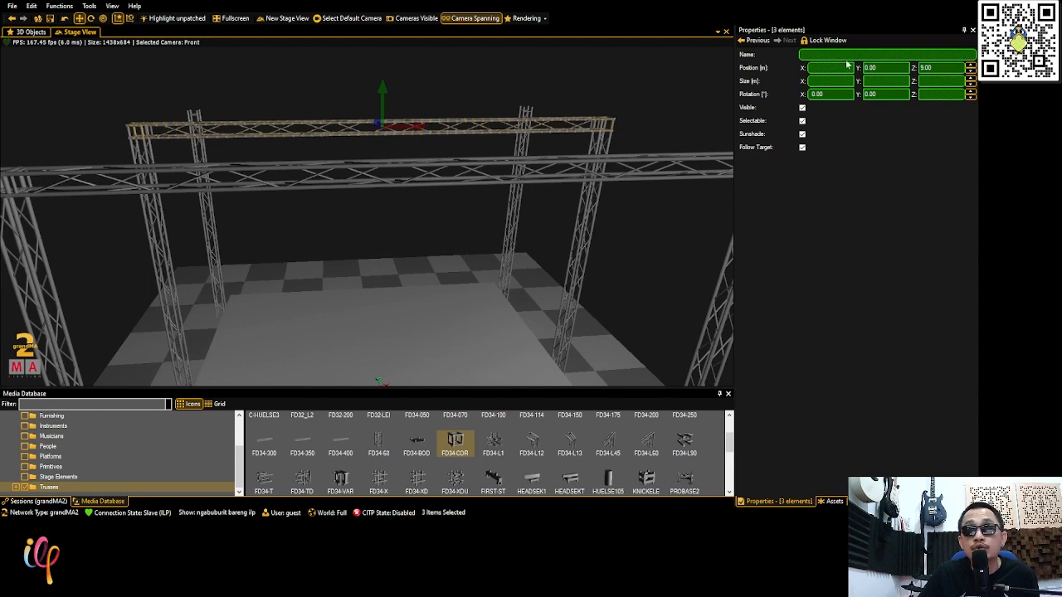
pyautogui.scroll(1, 393, 114)
pyautogui.scroll(-2, 375, 116)
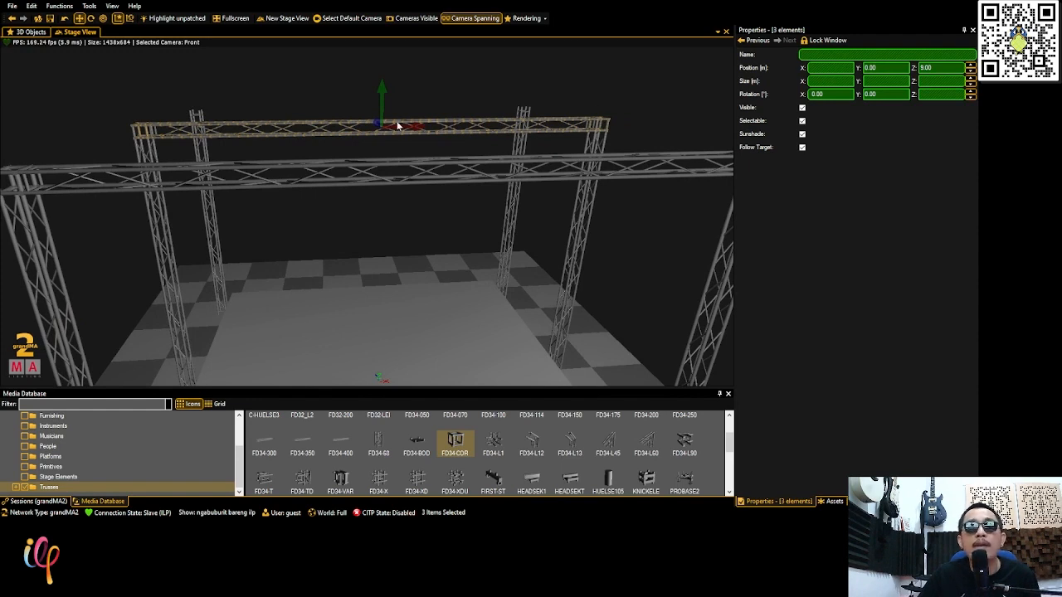
pyautogui.click(163, 80)
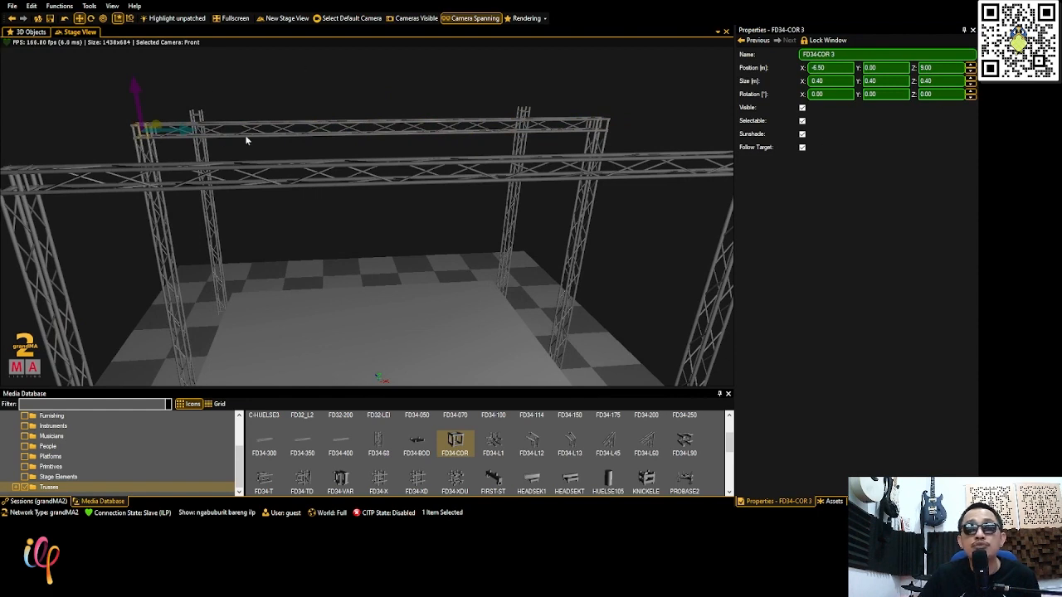
pyautogui.keyDown('ctrl'); pyautogui.click(294, 124); pyautogui.keyUp('ctrl')
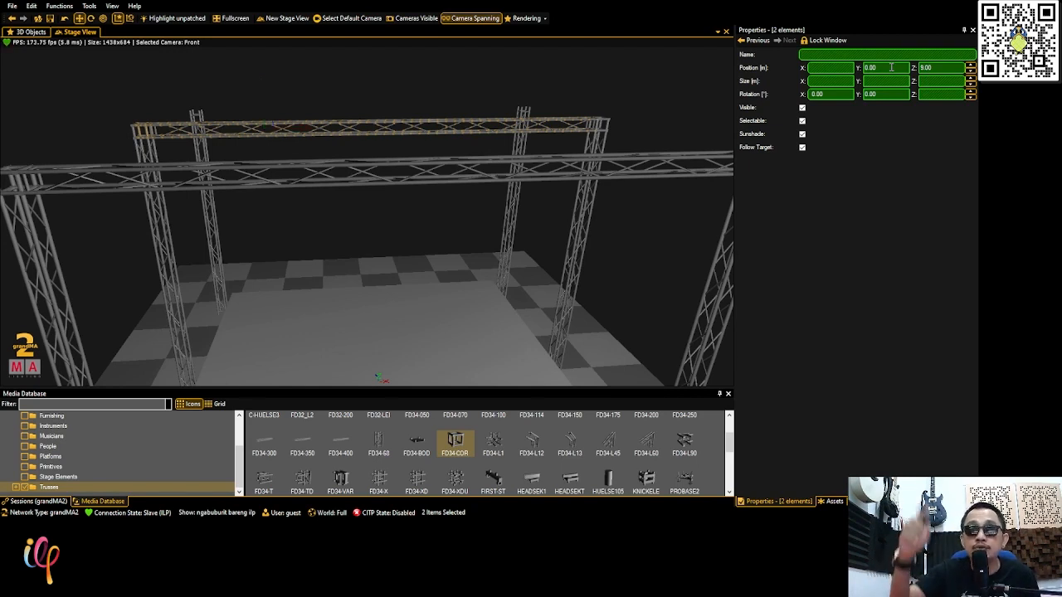
pyautogui.keyDown('ctrl'); pyautogui.click(607, 118); pyautogui.keyUp('ctrl')
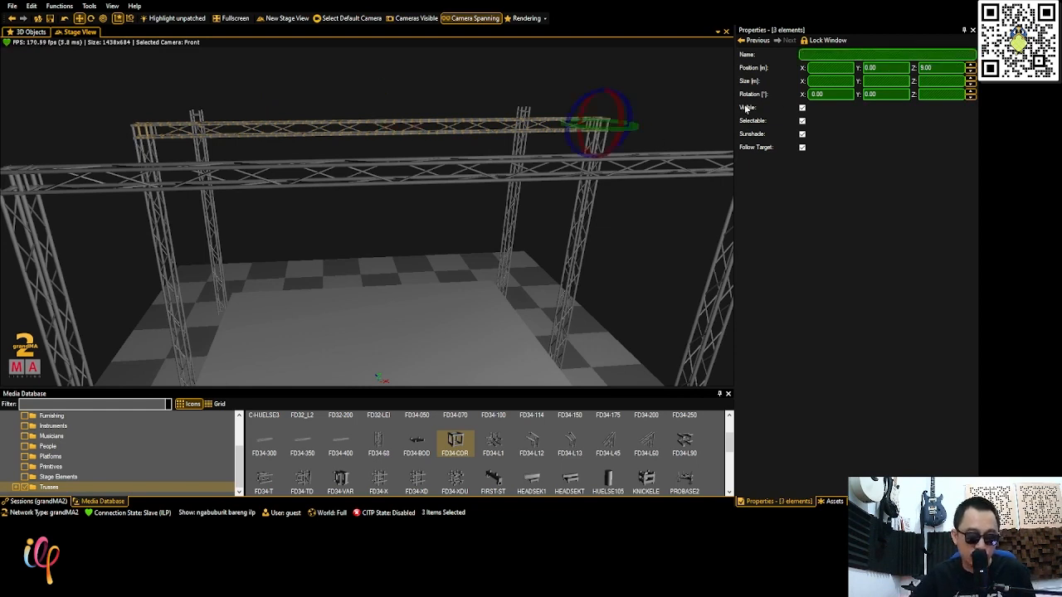
pyautogui.click(885, 68)
pyautogui.scroll(5, 885, 68)
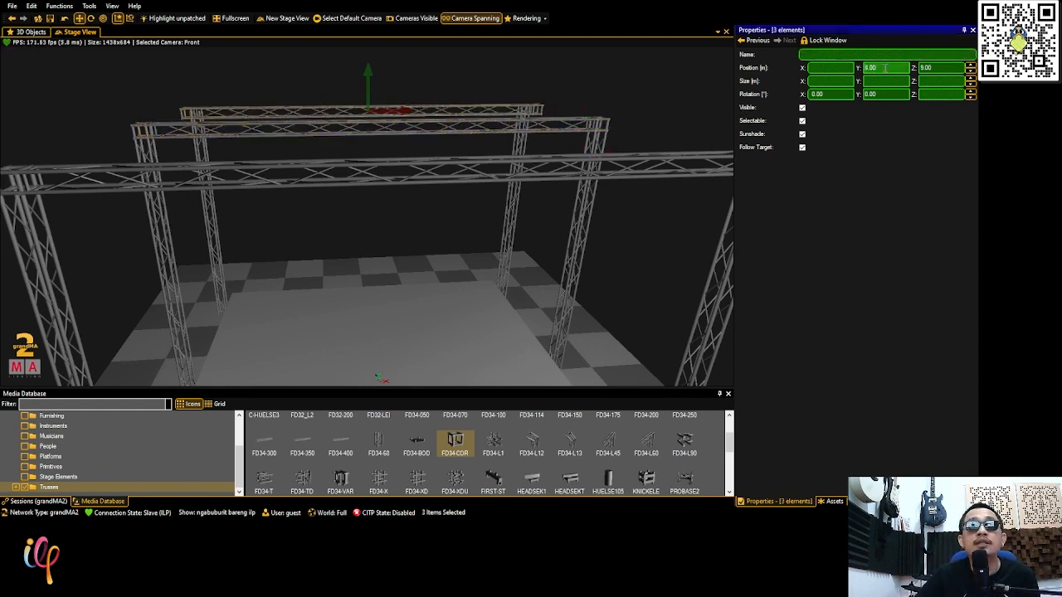
pyautogui.scroll(-2, 320, 109)
pyautogui.moveTo(320, 109); pyautogui.dragTo(340, 129, button='right')
pyautogui.scroll(-2, 285, 129)
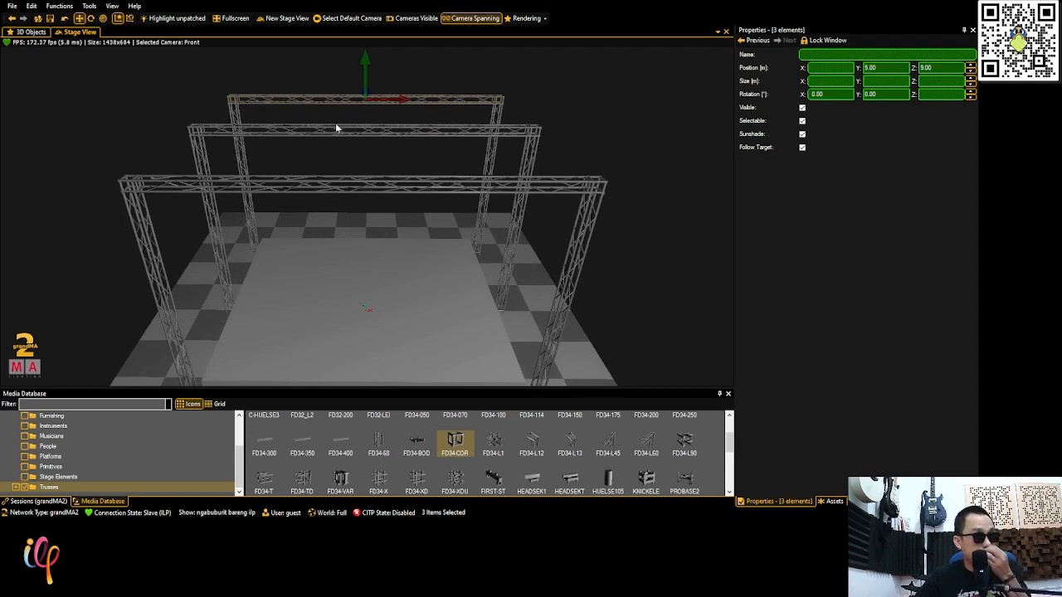
pyautogui.click(287, 91)
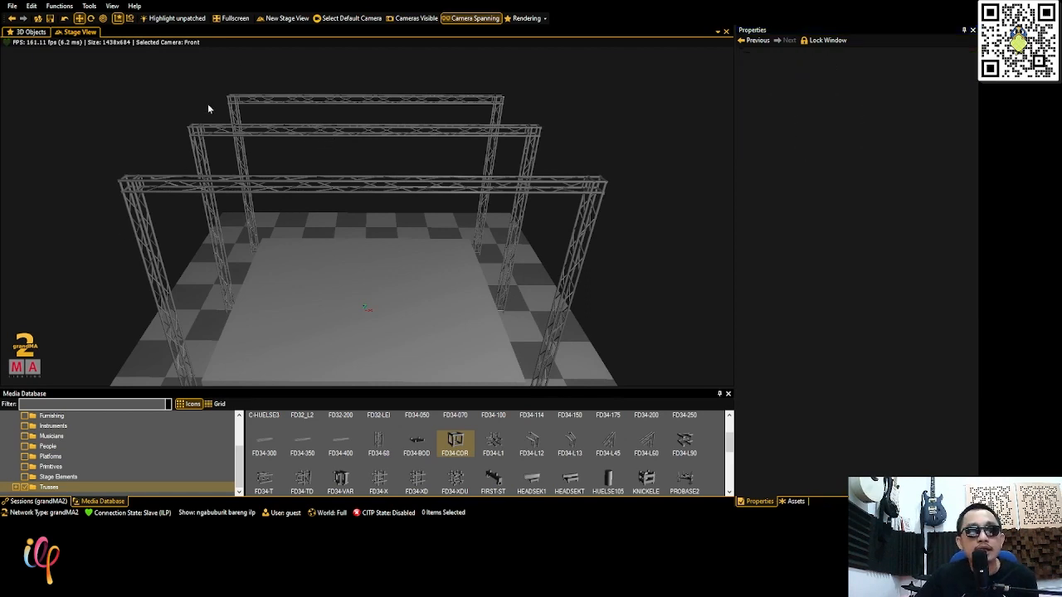
# Duplicate the front horizontal truss, set the copy's Z rotation to 0° and move it to Y position 0.00 m
pyautogui.moveTo(191, 150); pyautogui.dragTo(195, 143, button='right')
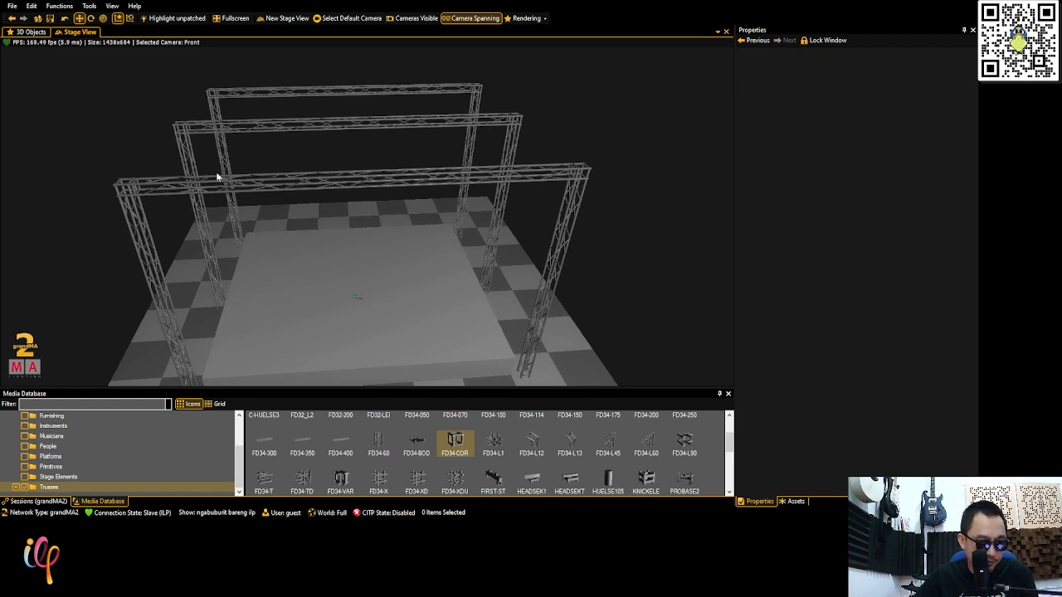
pyautogui.click(269, 182)
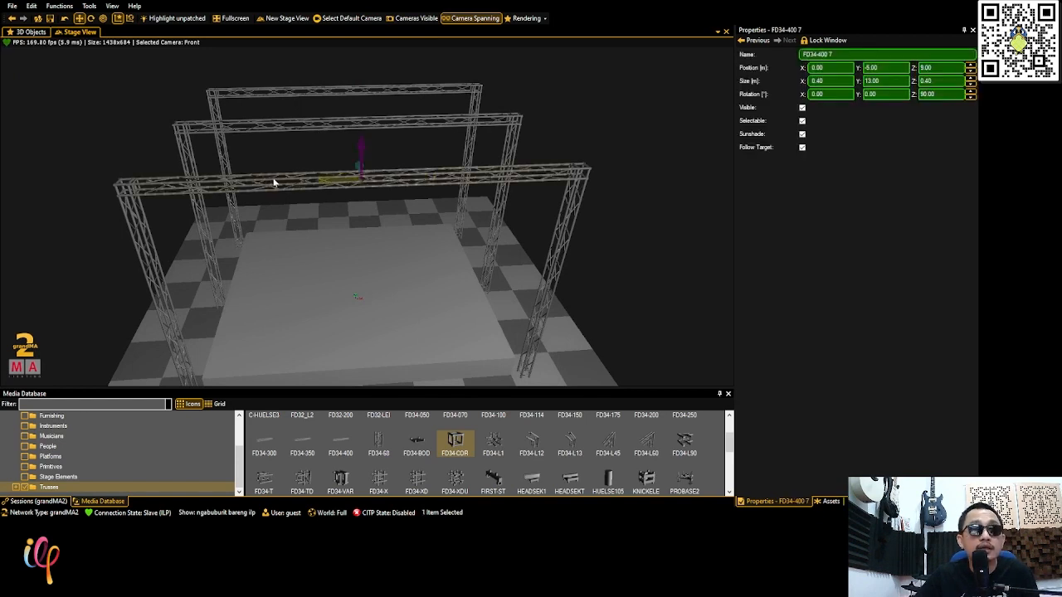
pyautogui.click(272, 182)
pyautogui.click(931, 95)
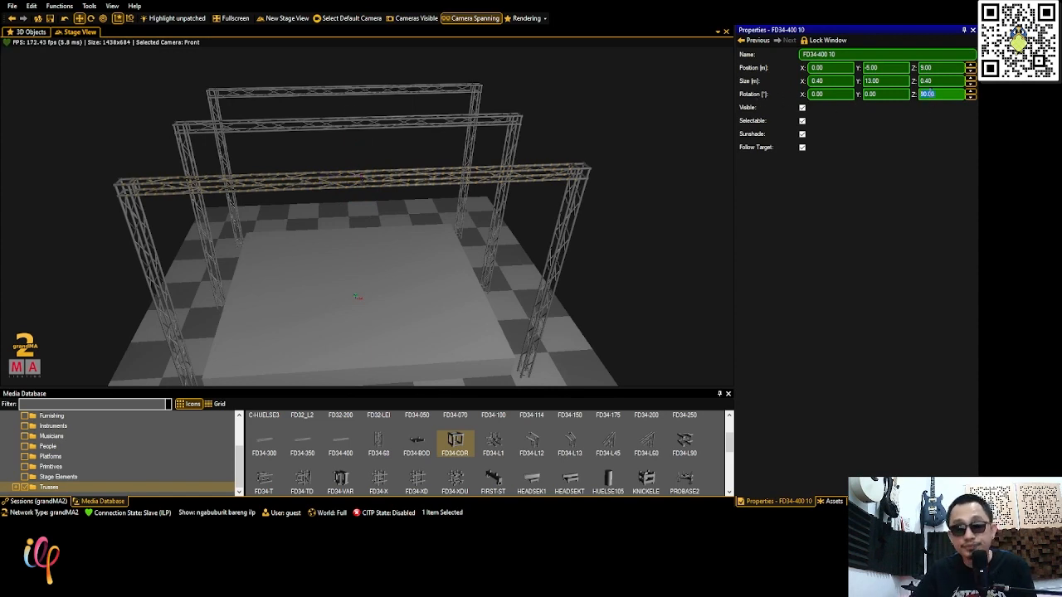
pyautogui.write('0')
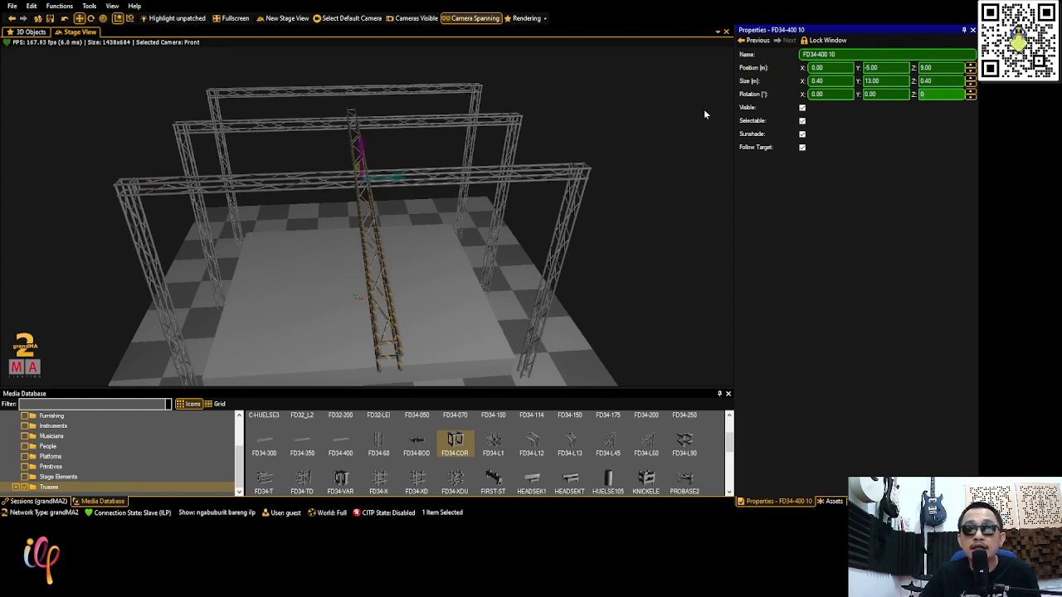
pyautogui.click(894, 67)
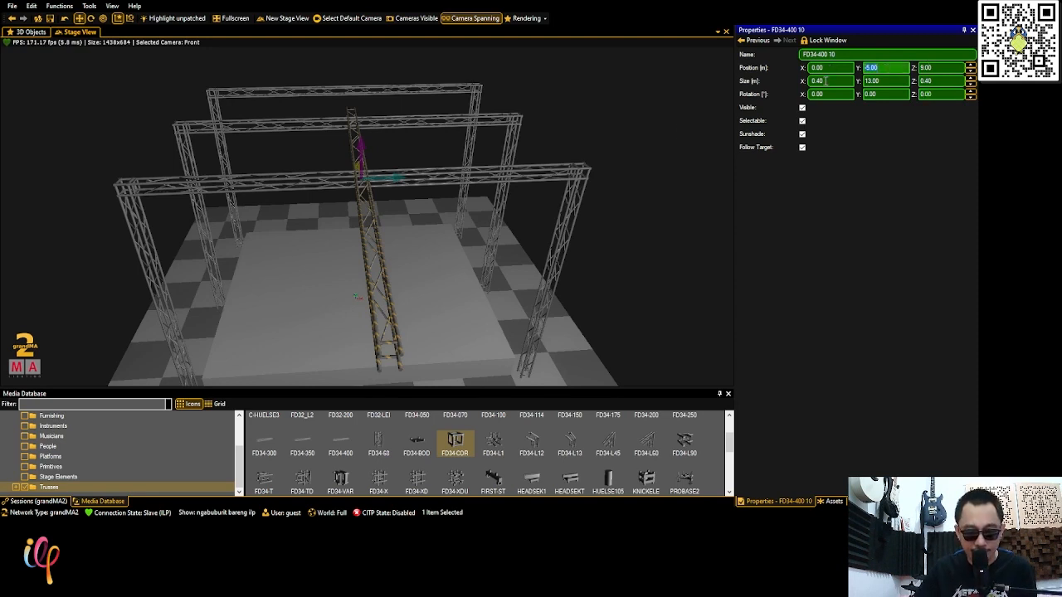
pyautogui.write('0')
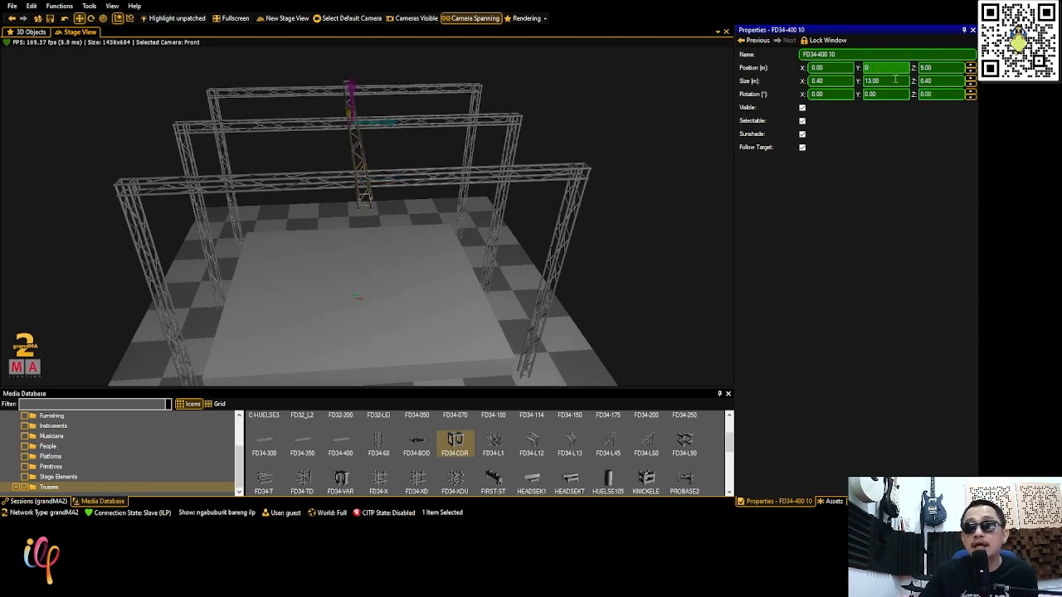
# Set the Y size of the central lengthwise truss to 10.00 m so it spans from the front to the rear truss
pyautogui.click(890, 81)
pyautogui.scroll(-11, 890, 82)
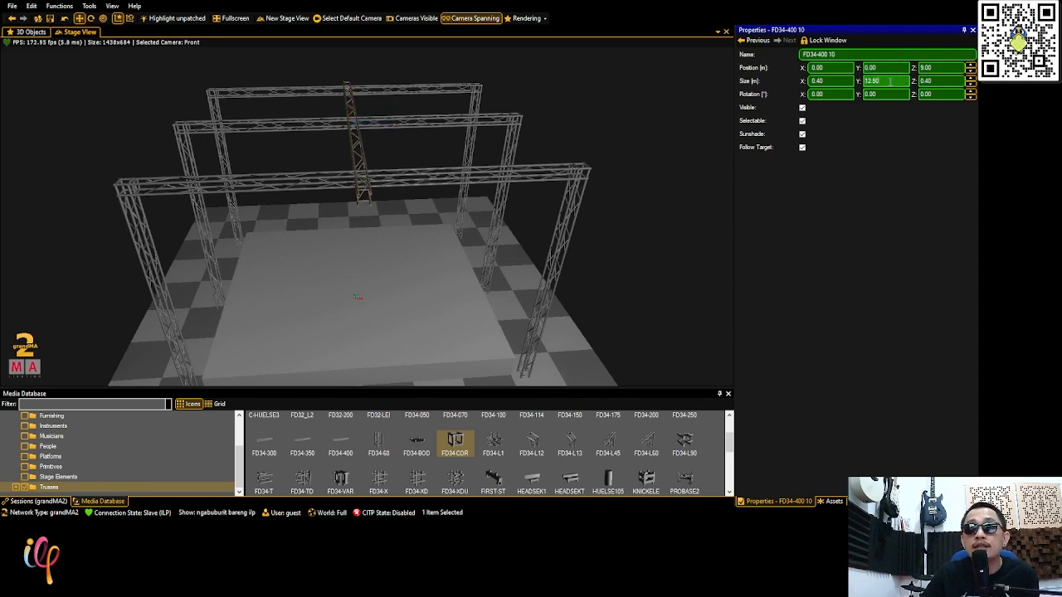
pyautogui.scroll(-4, 892, 81)
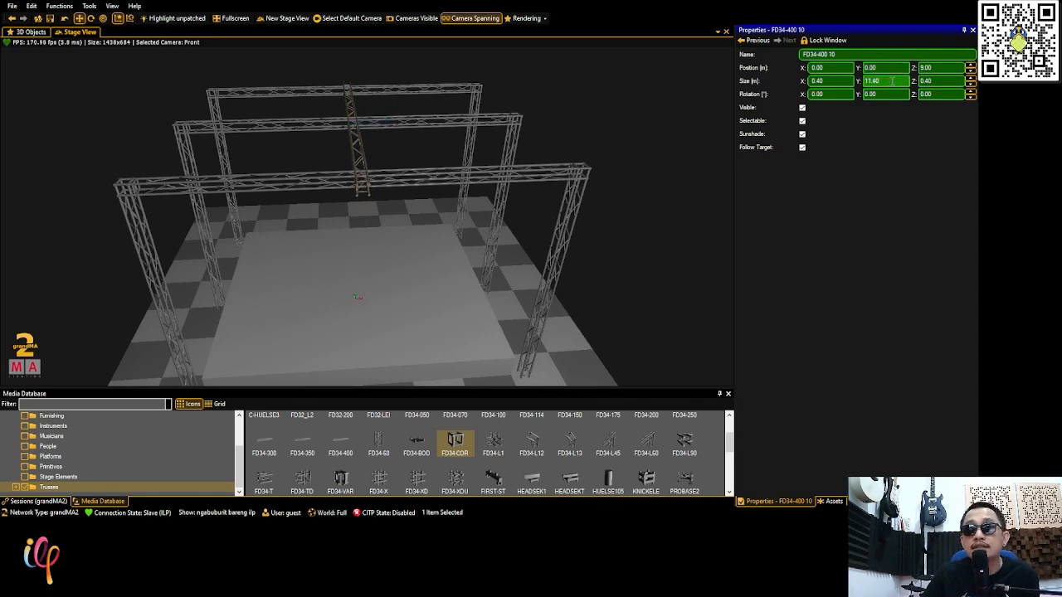
pyautogui.scroll(-5, 892, 81)
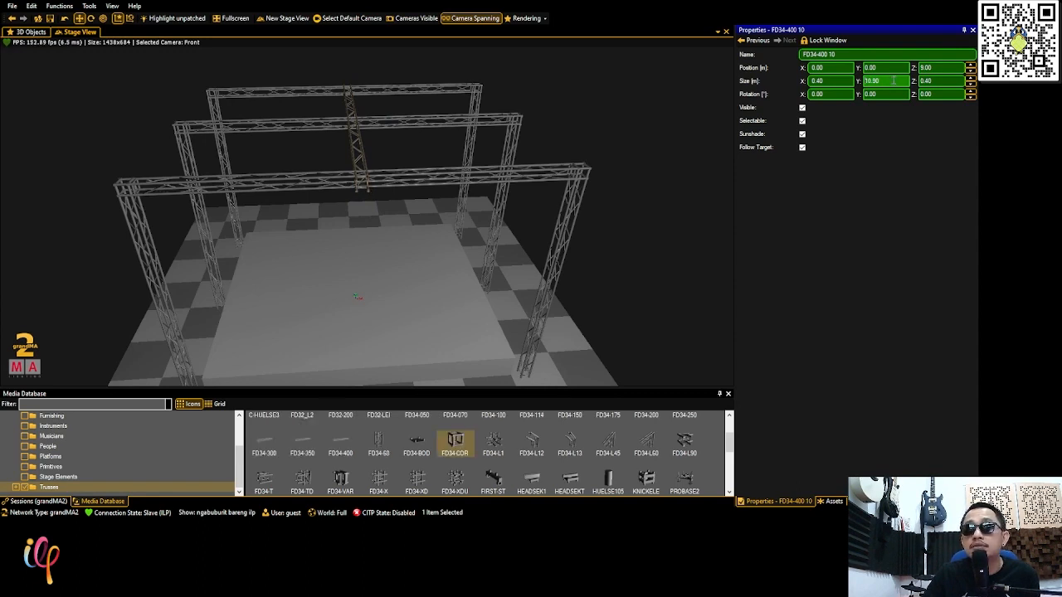
pyautogui.scroll(4, 893, 81)
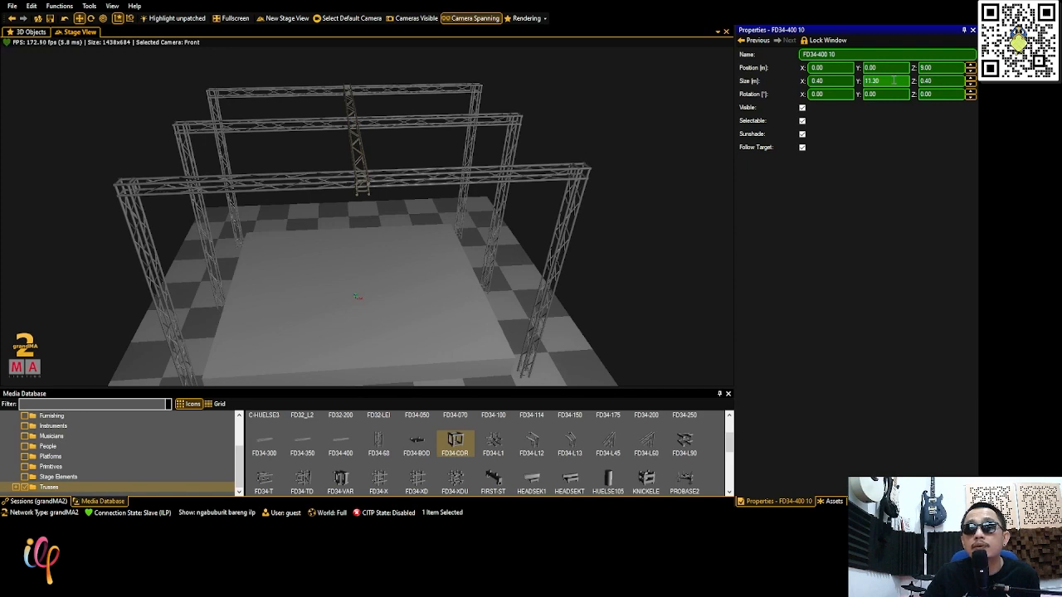
pyautogui.scroll(-3, 893, 80)
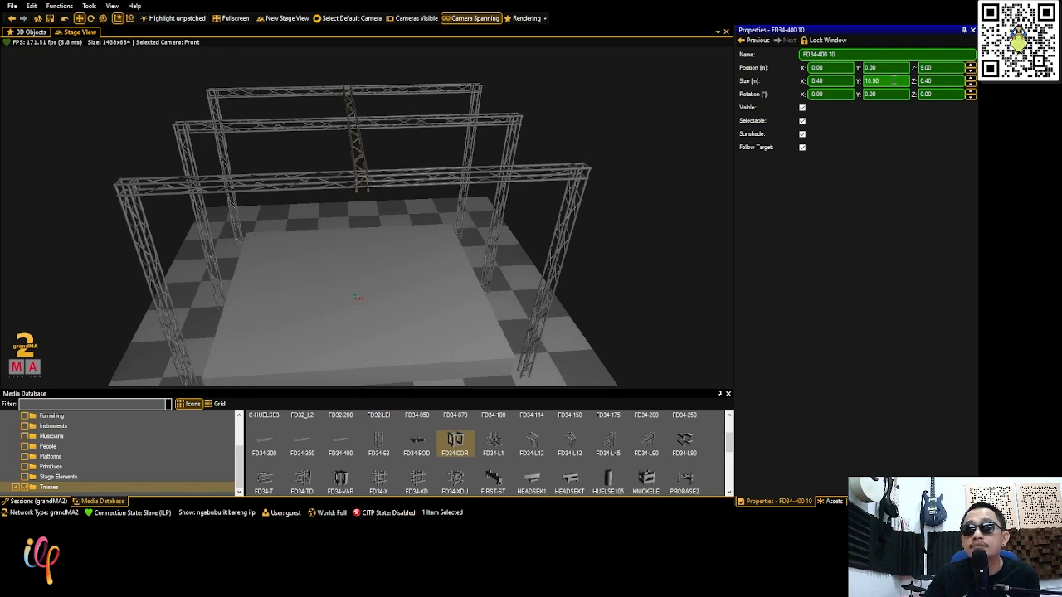
pyautogui.scroll(-5, 893, 80)
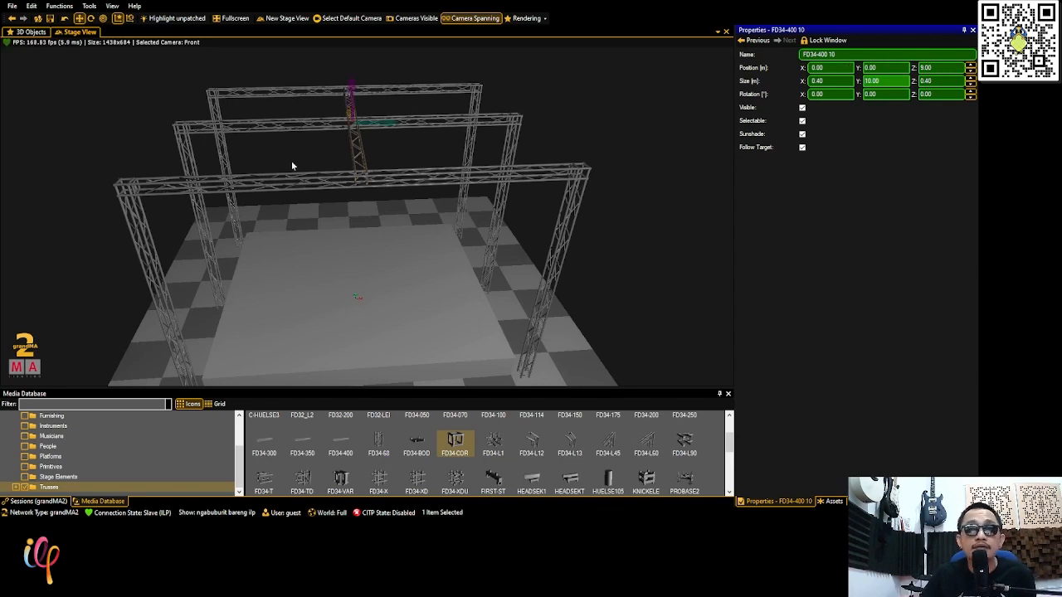
# Duplicate the central lengthwise truss and move the copy to X position -6.50 m, in line with the side uprights
pyautogui.moveTo(356, 157)
pyautogui.mouseDown()
pyautogui.moveTo(346, 155)
pyautogui.moveTo(359, 156)
pyautogui.mouseUp()
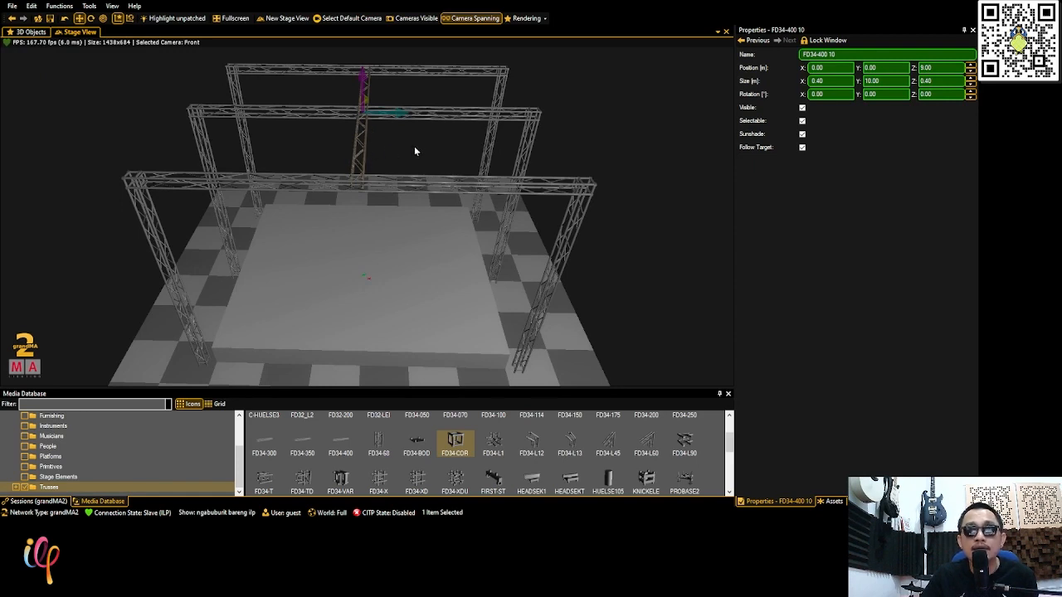
pyautogui.click(358, 172)
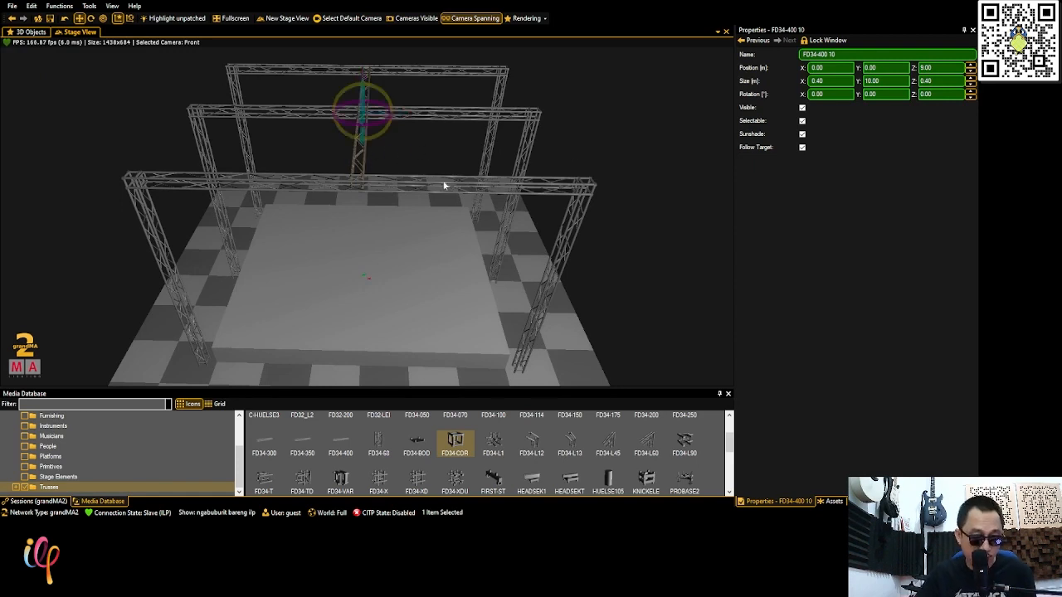
pyautogui.hotkey('ctrl', 'v')
pyautogui.click(832, 69)
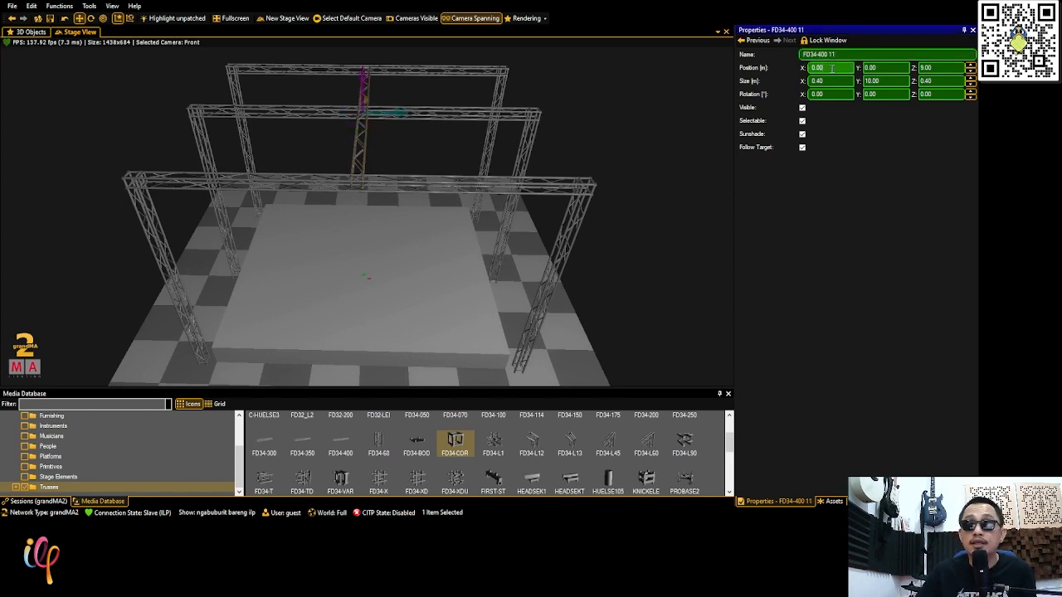
pyautogui.write('-6')
pyautogui.press('Return')
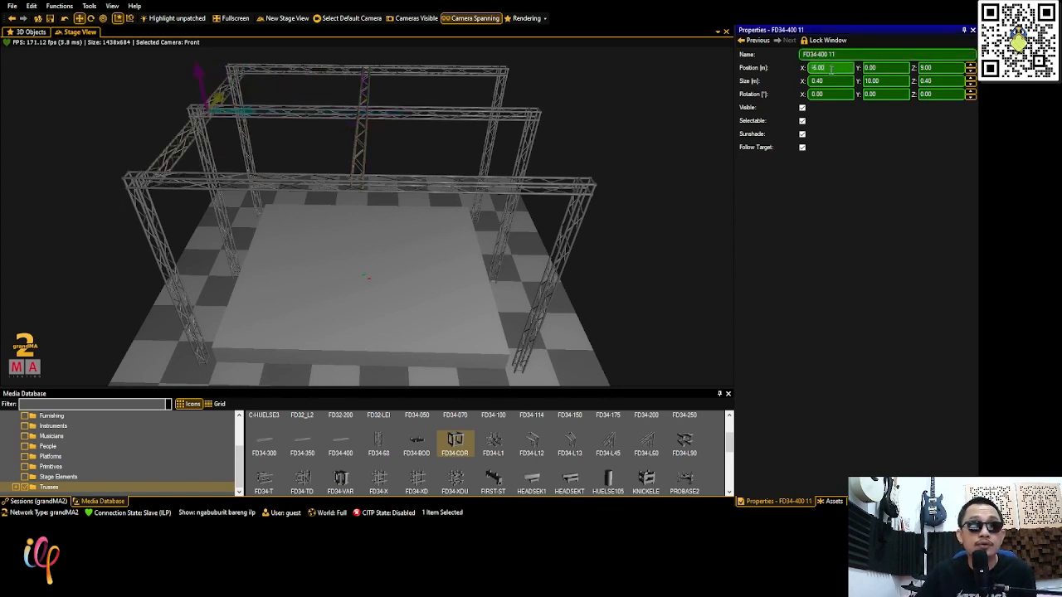
pyautogui.scroll(-3, 836, 68)
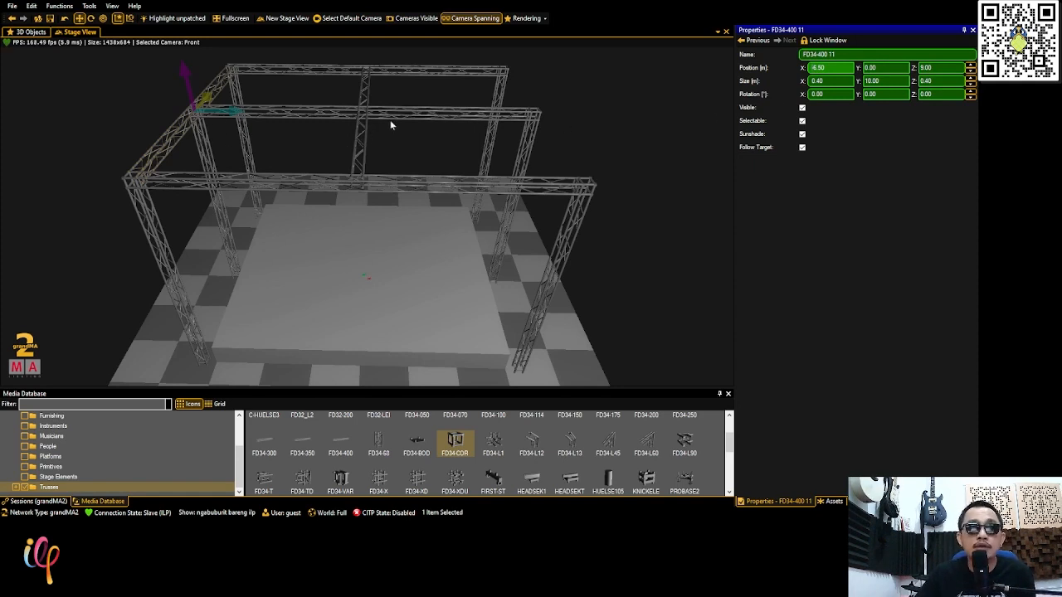
# Duplicate the side lengthwise truss and move the copy to X position 6.50 m, on the opposite side of the stage
pyautogui.press('ctrl')
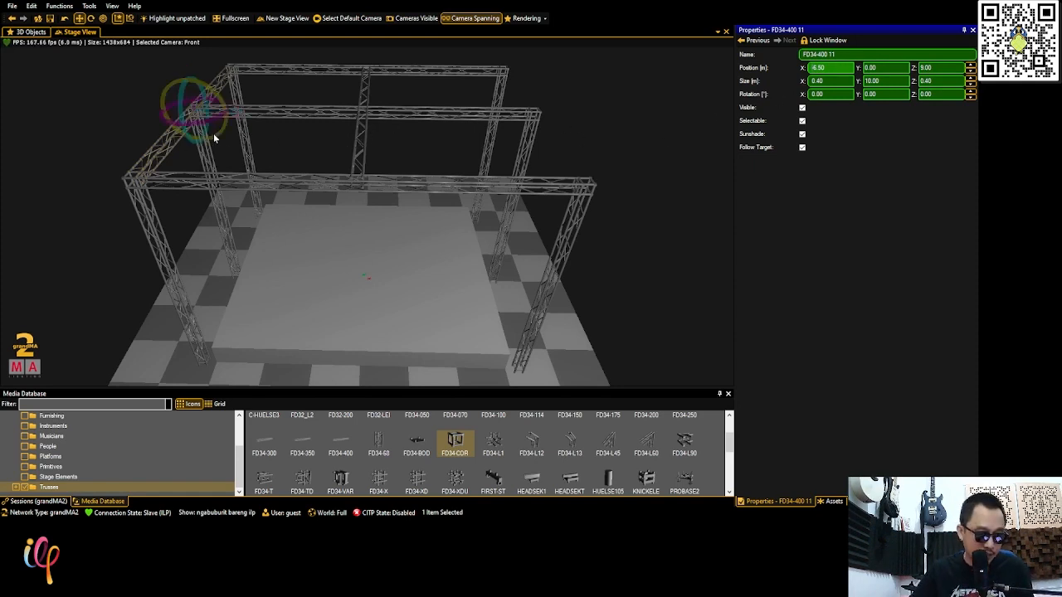
pyautogui.hotkey('ctrl', 'v')
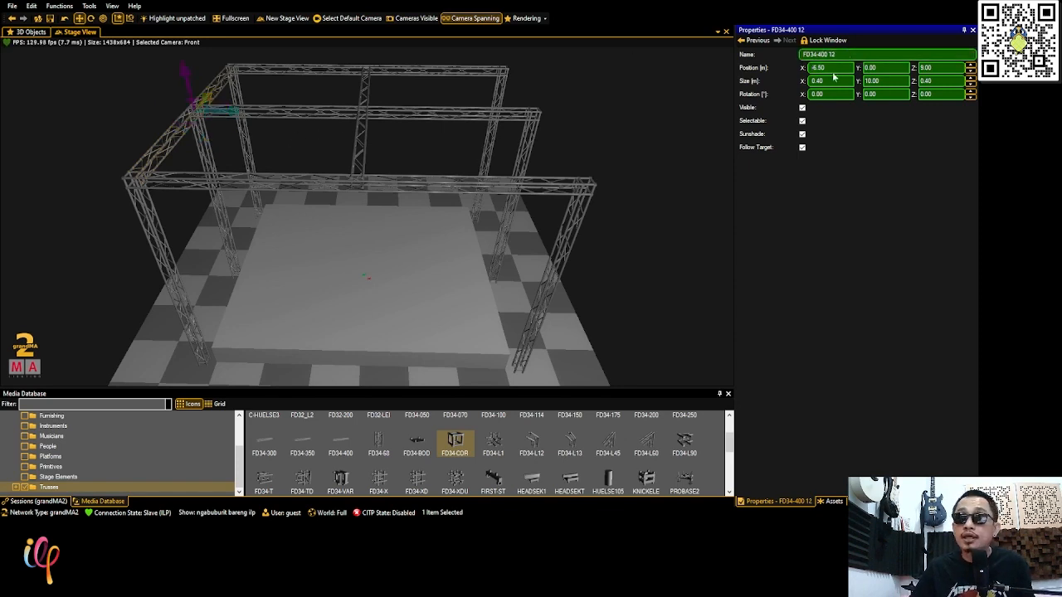
pyautogui.doubleClick(818, 67)
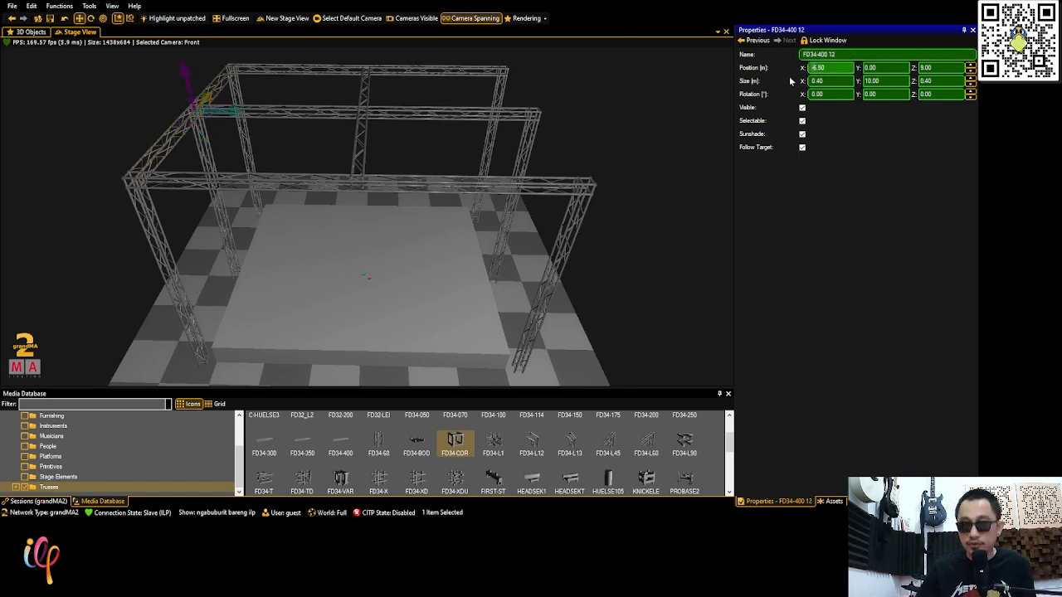
pyautogui.write('6.50')
pyautogui.press('Return')
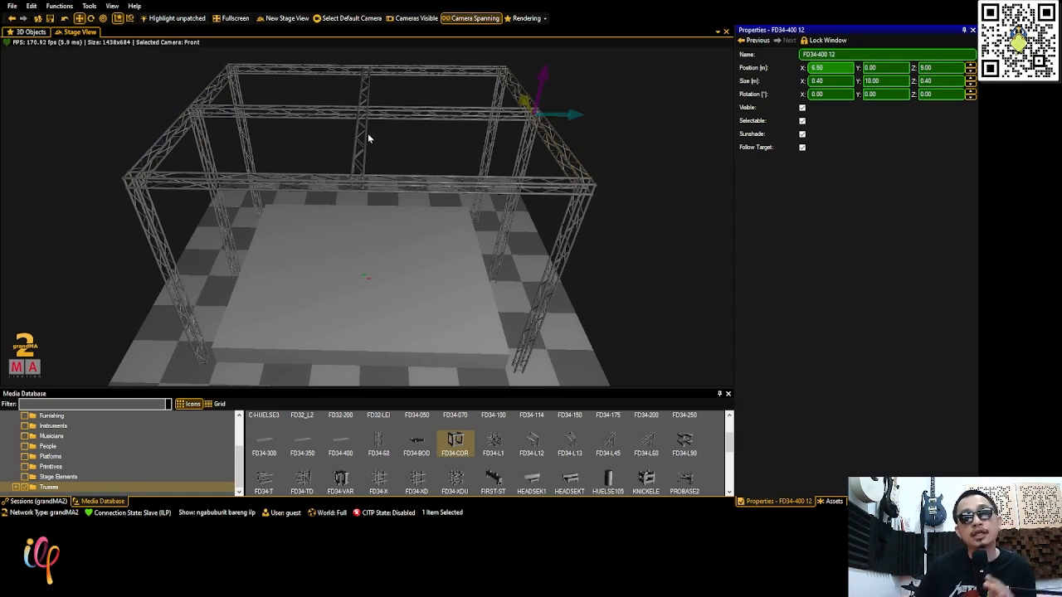
# Insert an FD34-200 truss from the Trusses library into the stage
pyautogui.click(546, 164)
pyautogui.moveTo(501, 193); pyautogui.dragTo(366, 255, button='right')
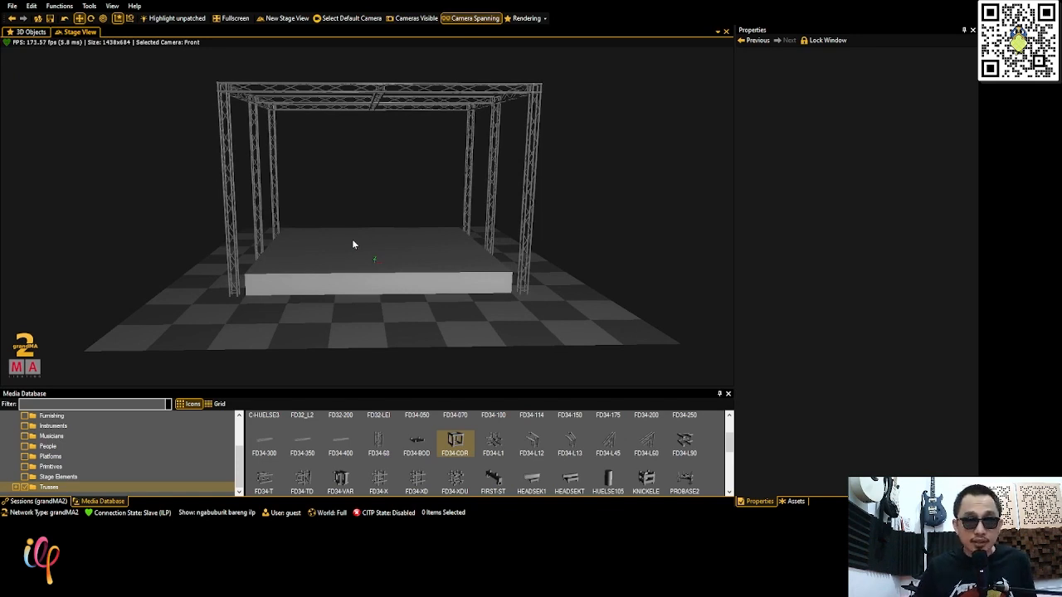
pyautogui.moveTo(371, 245); pyautogui.dragTo(295, 280, button='right')
pyautogui.scroll(4, 299, 288)
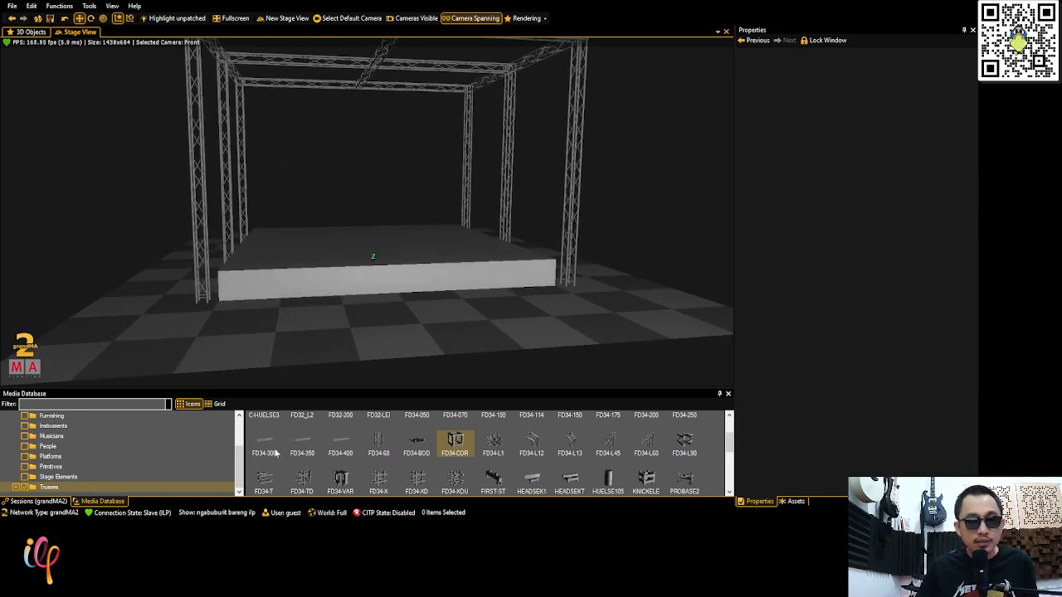
pyautogui.scroll(-2, 291, 448)
pyautogui.scroll(-2, 291, 448)
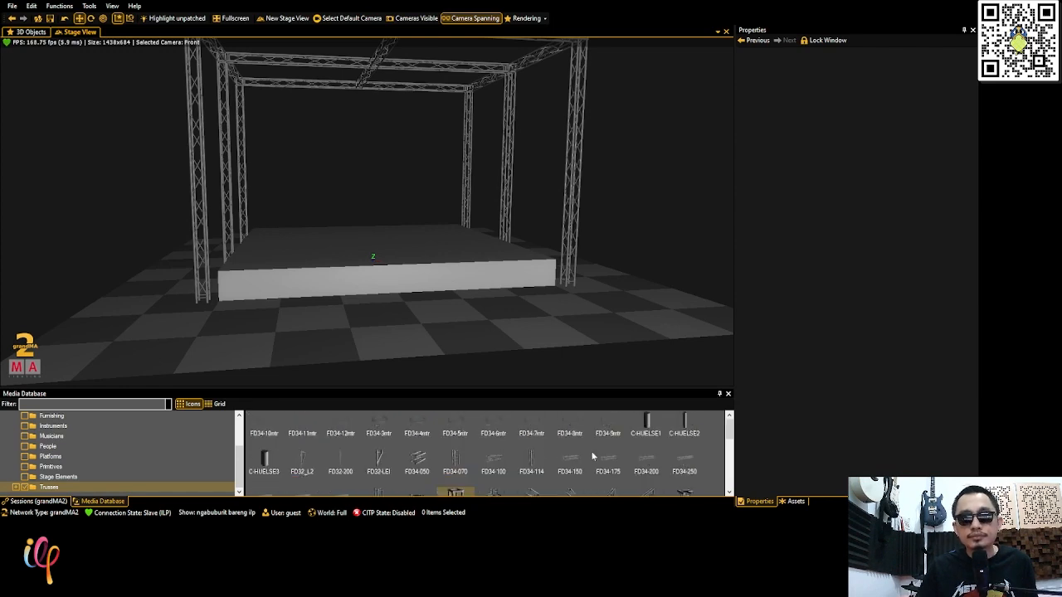
pyautogui.click(649, 464)
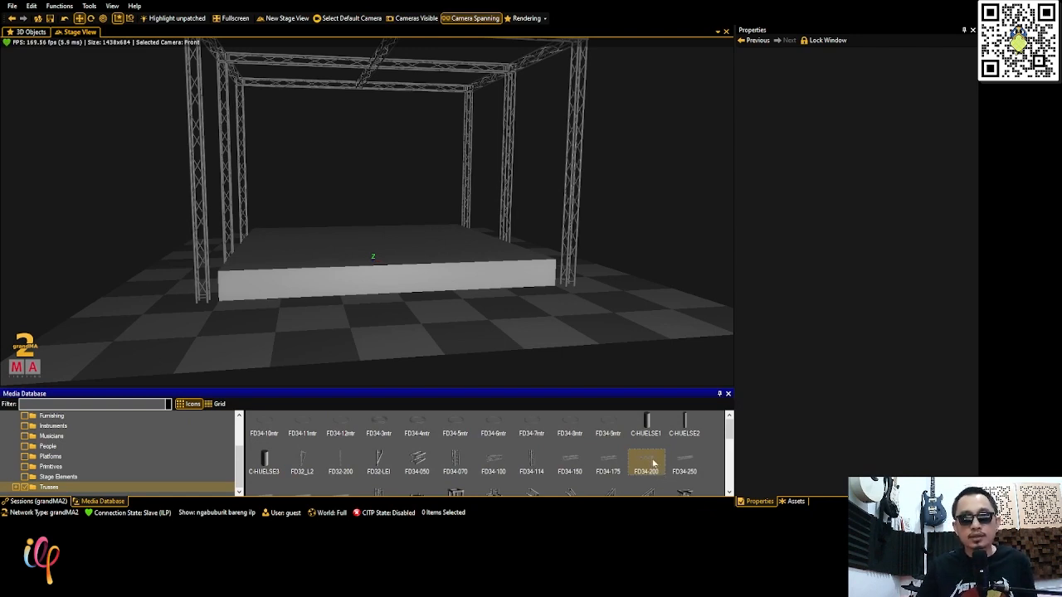
pyautogui.moveTo(651, 465); pyautogui.dragTo(415, 297)
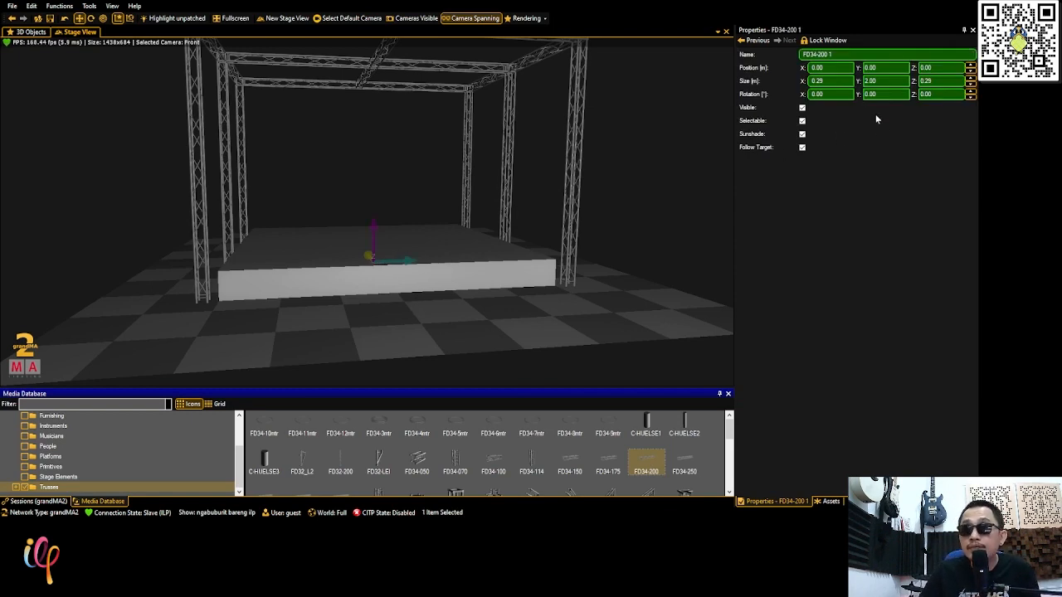
# Set the new FD34-200 truss's X size and Z size to 0.40 m each
pyautogui.click(839, 81)
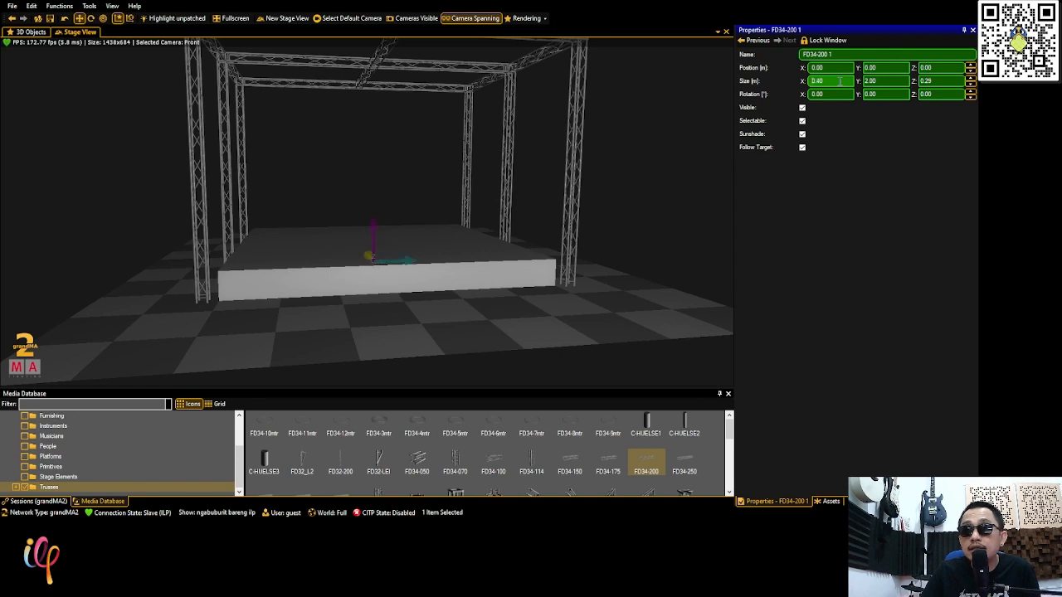
pyautogui.click(893, 81)
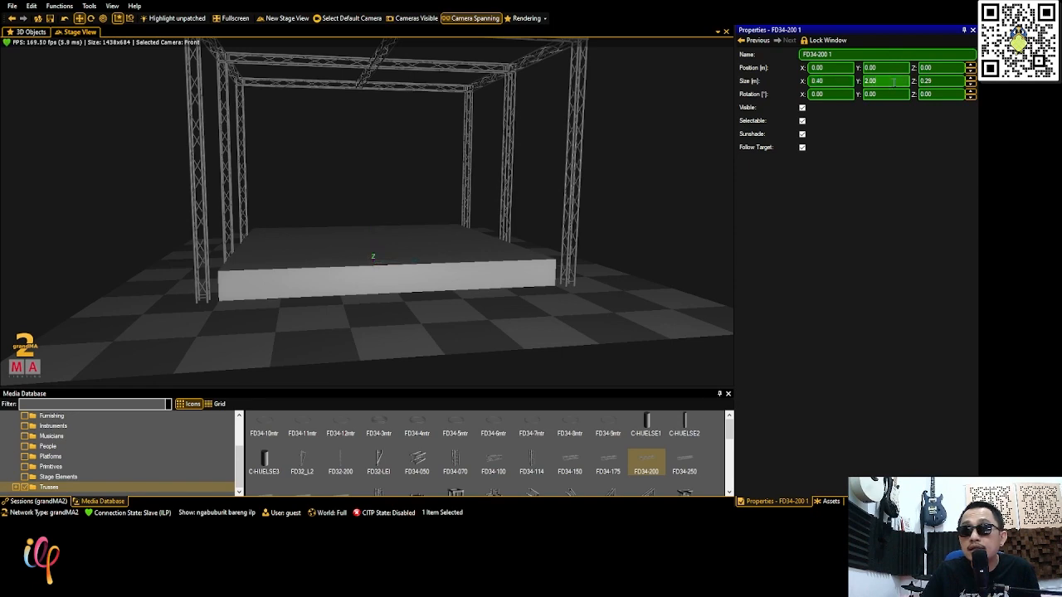
pyautogui.click(939, 81)
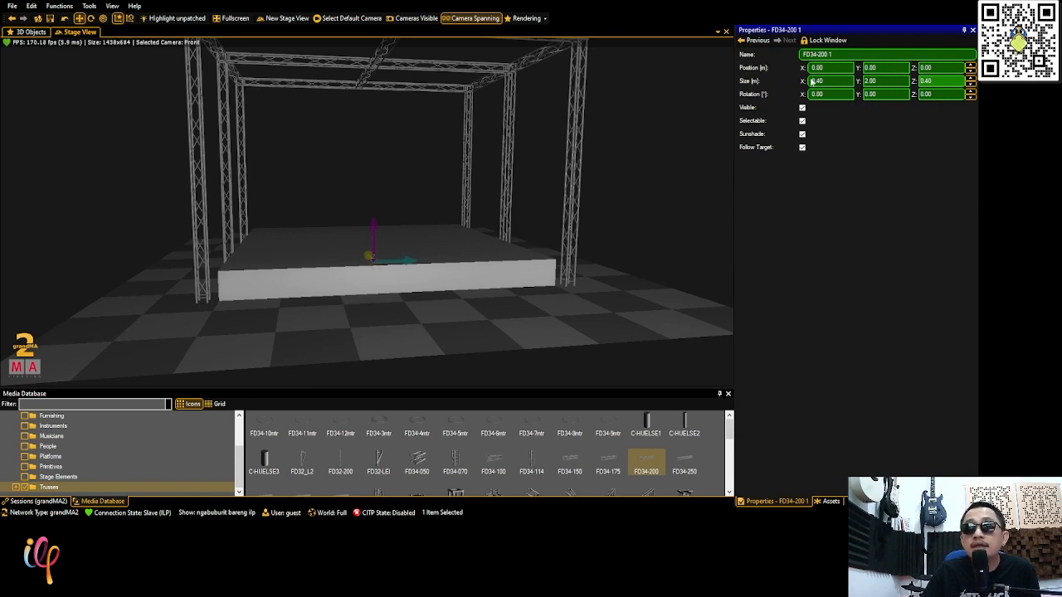
# Move the FD34-200 truss to X position -6.50 m and Y position -5.00 m, at the foot of the front corner upright
pyautogui.click(842, 67)
pyautogui.scroll(-7, 840, 68)
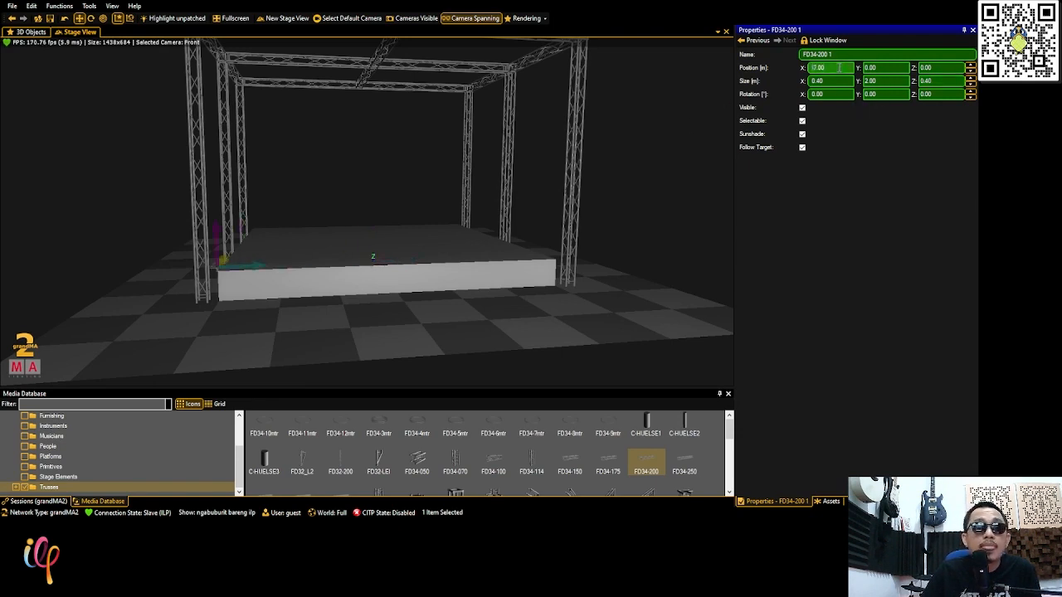
pyautogui.scroll(-1, 840, 68)
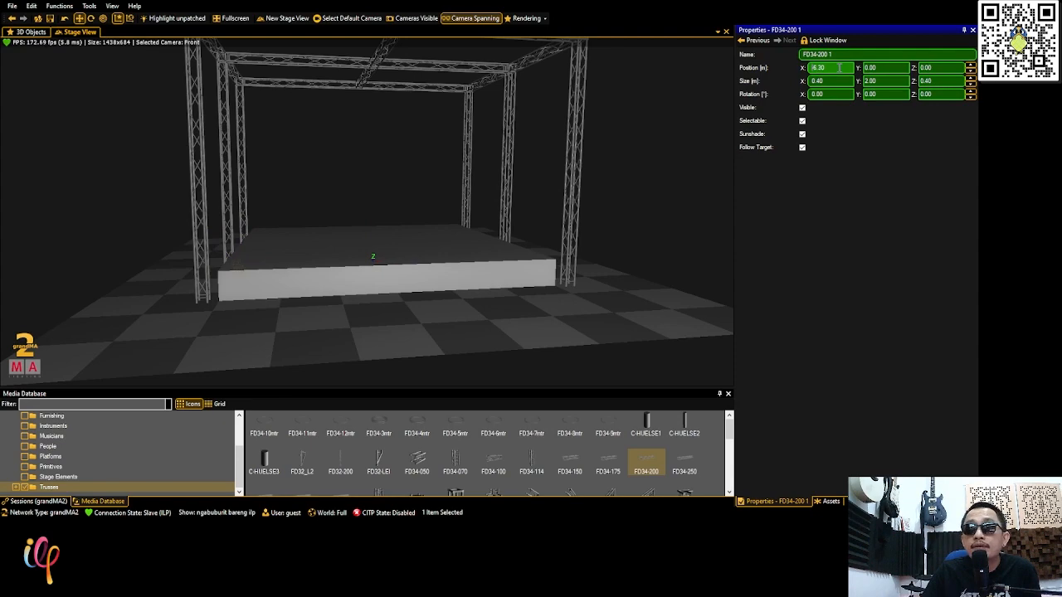
pyautogui.click(881, 68)
pyautogui.scroll(-5, 881, 68)
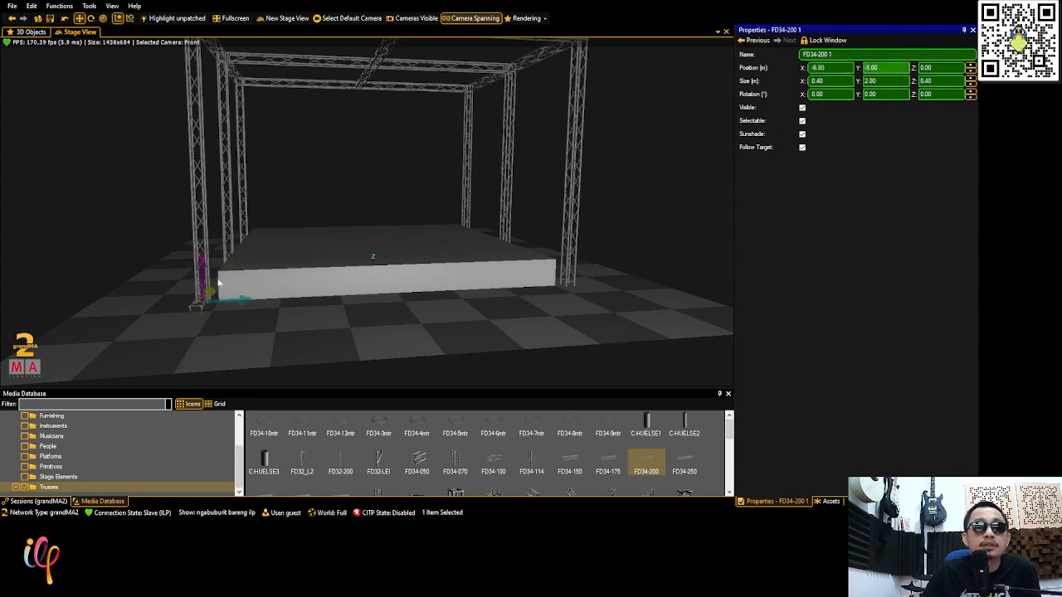
# Raise the FD34-200 base truss to Z position 0.20 m so it rests on the floor
pyautogui.scroll(5, 200, 297)
pyautogui.moveTo(198, 298); pyautogui.dragTo(204, 300, button='right')
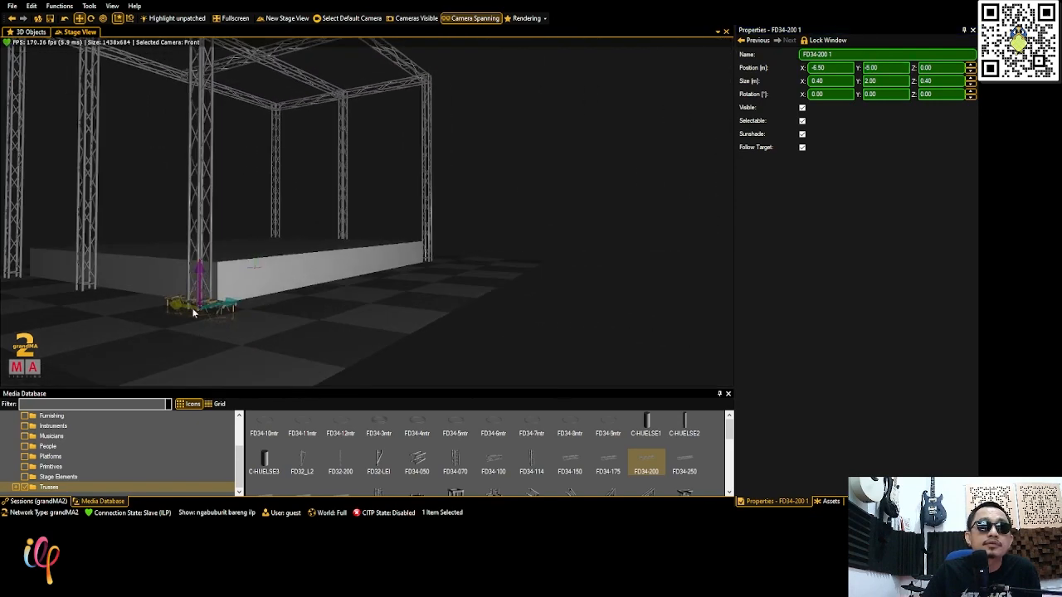
pyautogui.click(943, 68)
pyautogui.scroll(3, 943, 68)
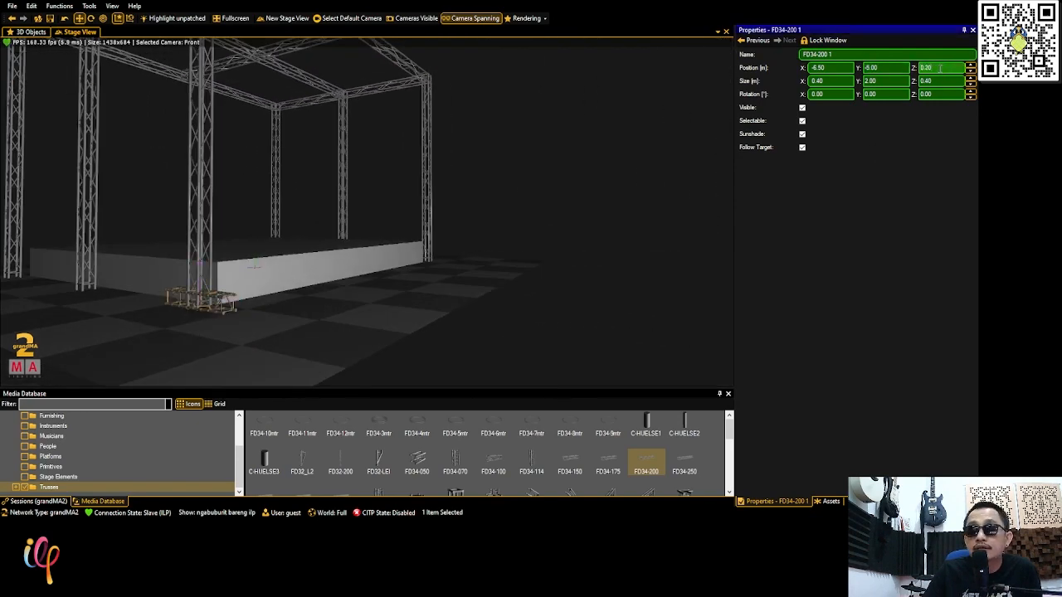
pyautogui.scroll(-1, 940, 68)
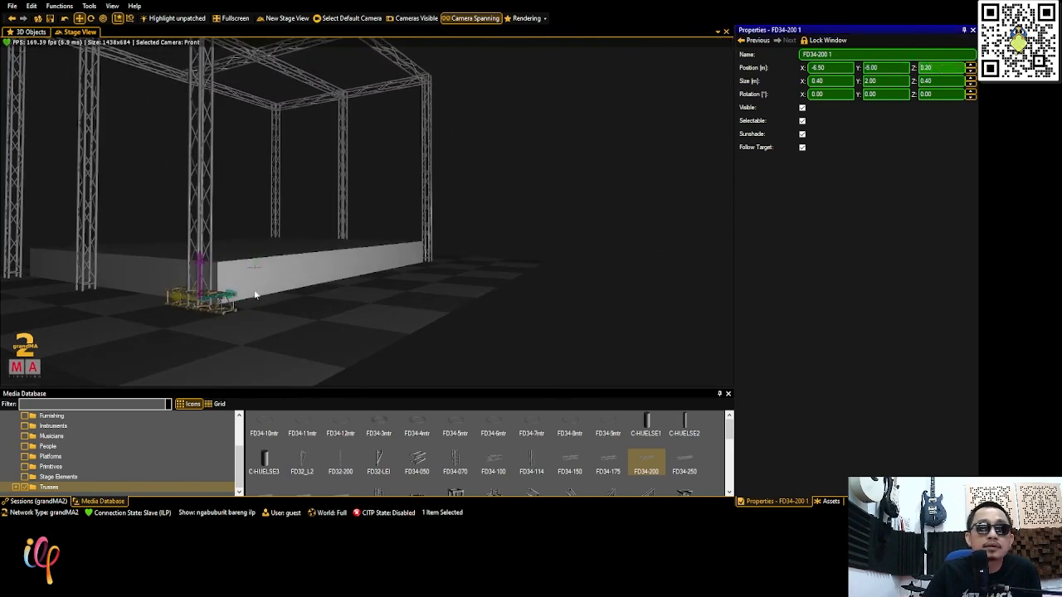
# Duplicate the base truss and set the copy's Z rotation to 90° so the two form a cross under the upright
pyautogui.scroll(4, 207, 300)
pyautogui.moveTo(214, 297); pyautogui.dragTo(217, 297, button='right')
pyautogui.scroll(-5, 217, 297)
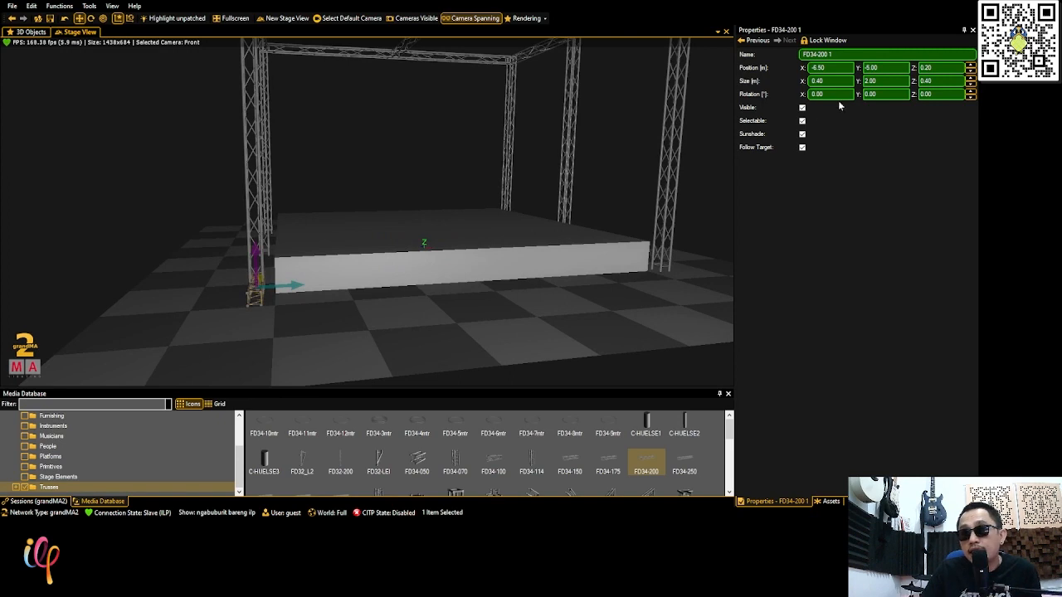
pyautogui.click(941, 95)
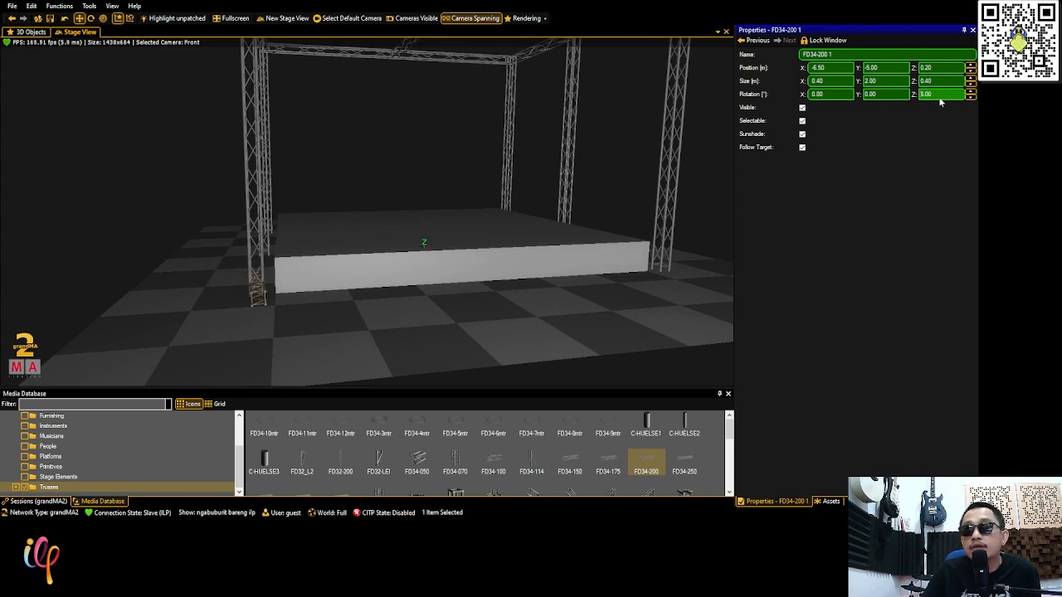
pyautogui.scroll(-4, 944, 93)
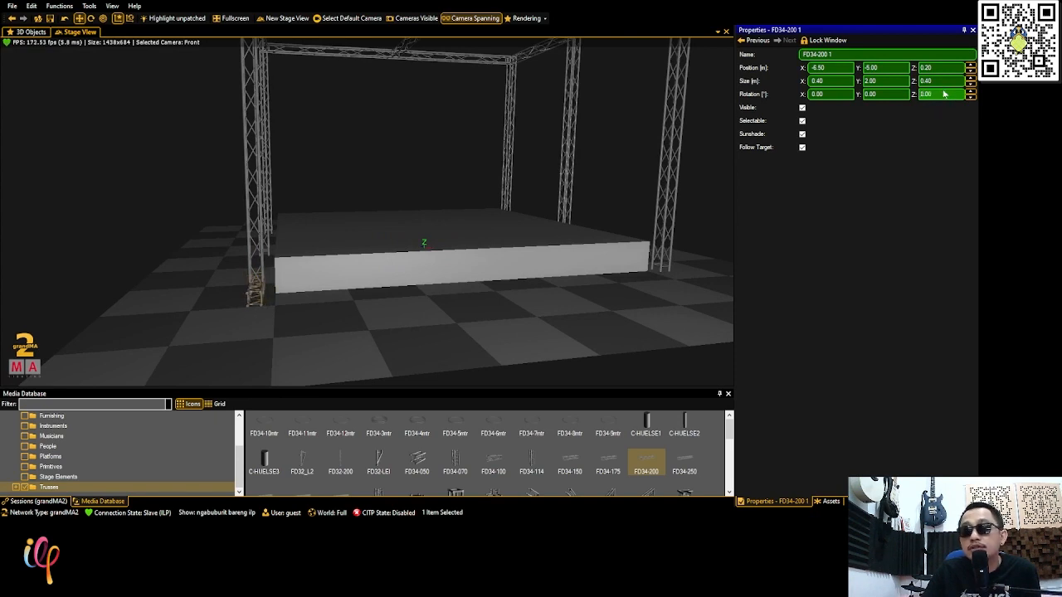
pyautogui.hotkey('ctrl', 'v')
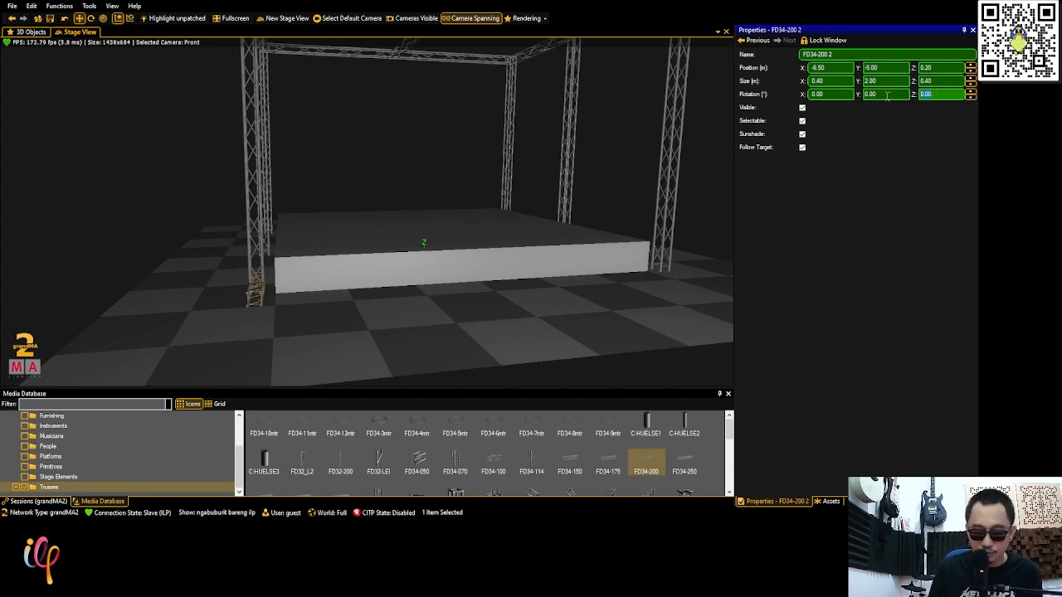
pyautogui.write('90')
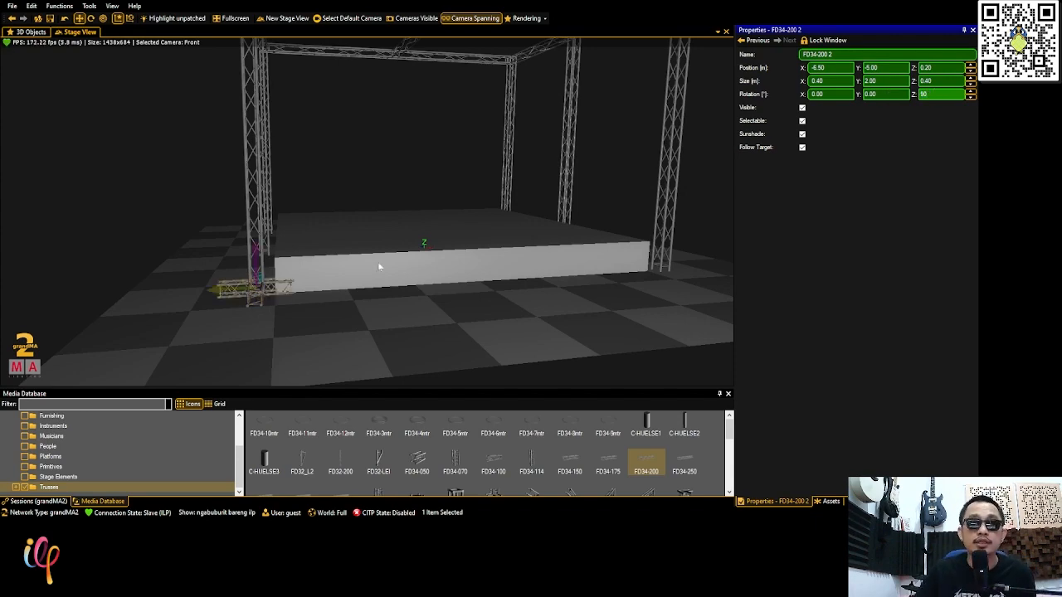
# Duplicate both crossed base trusses together and move the copies to Y position 0.00 m, under the middle upright
pyautogui.moveTo(260, 296); pyautogui.dragTo(302, 263, button='right')
pyautogui.scroll(-3, 296, 270)
pyautogui.scroll(7, 280, 277)
pyautogui.keyDown('ctrl'); pyautogui.click(252, 278); pyautogui.keyUp('ctrl')
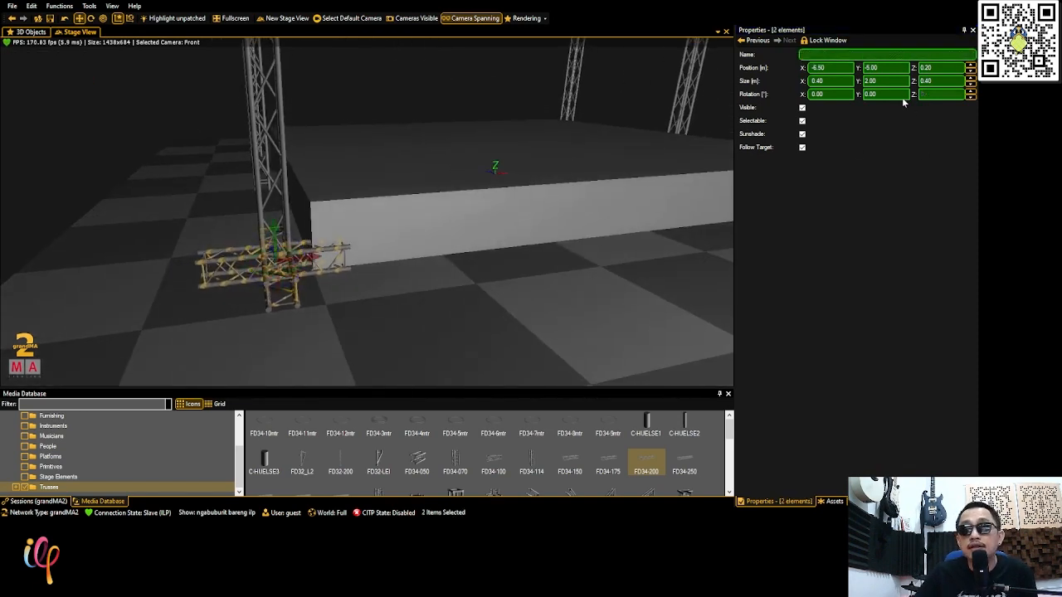
pyautogui.click(896, 68)
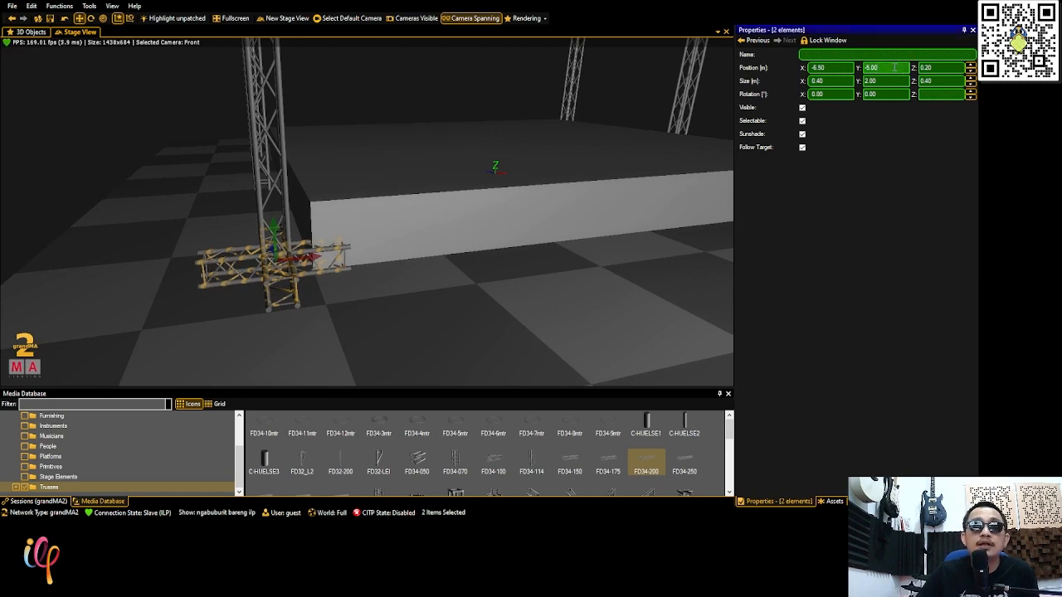
pyautogui.write('0')
pyautogui.press('Return')
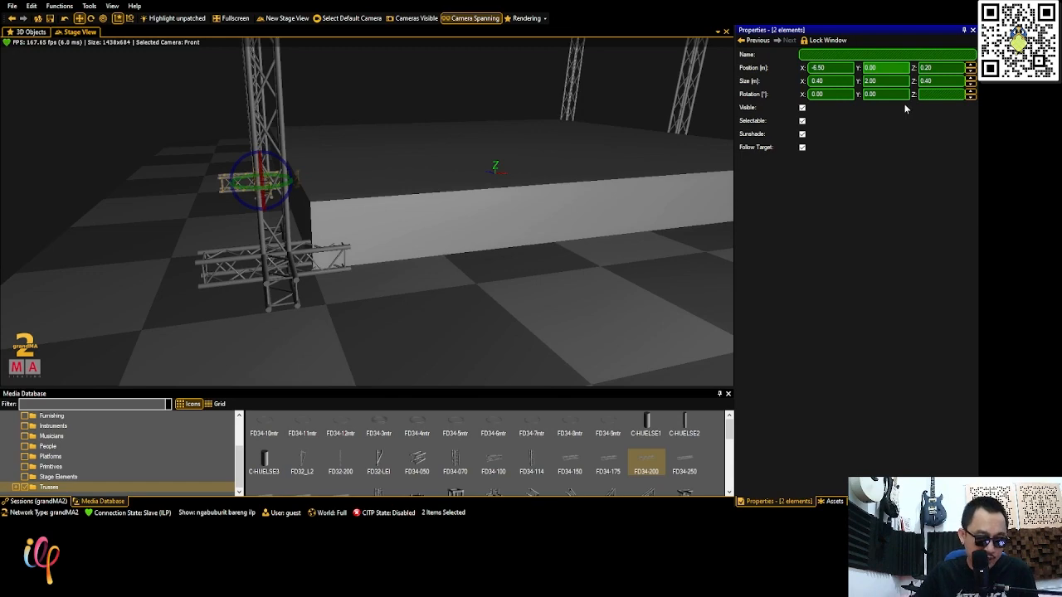
# Duplicate the crossed base trusses again and move the copies to Y position 5.00 m, under the rear upright
pyautogui.click(895, 68)
pyautogui.write('5')
pyautogui.press('Return')
pyautogui.moveTo(415, 173); pyautogui.dragTo(498, 181, button='right')
pyautogui.scroll(2, 269, 182)
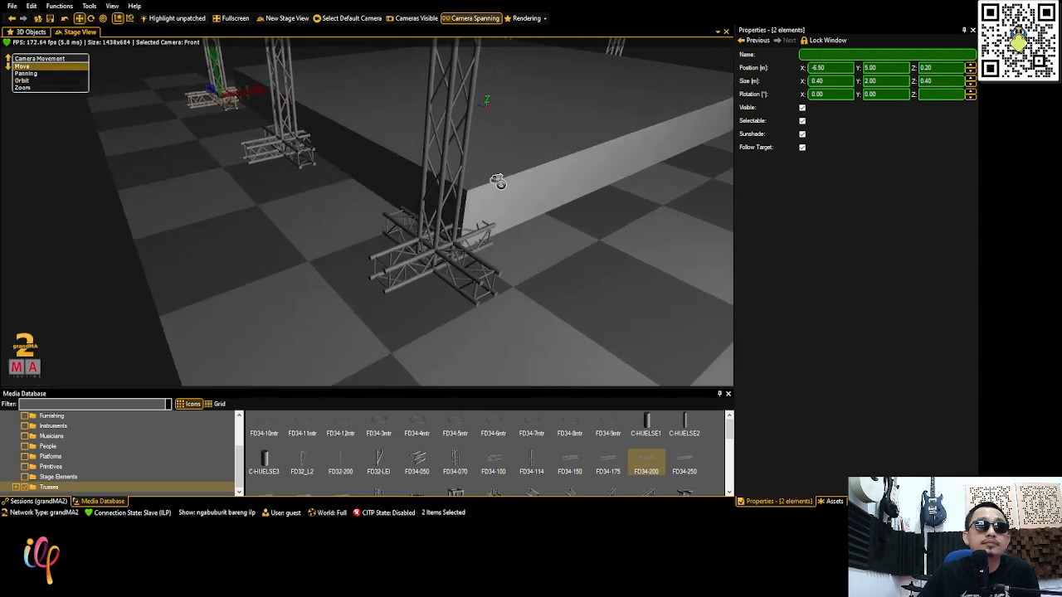
# Duplicate all six base trusses along this side and move the copies to X position 6.50 m, under the opposite uprights
pyautogui.scroll(-1, 297, 141)
pyautogui.moveTo(296, 141); pyautogui.dragTo(364, 185, button='right')
pyautogui.scroll(-2, 320, 191)
pyautogui.scroll(2, 241, 200)
pyautogui.keyDown('ctrl'); pyautogui.click(335, 184); pyautogui.keyUp('ctrl')
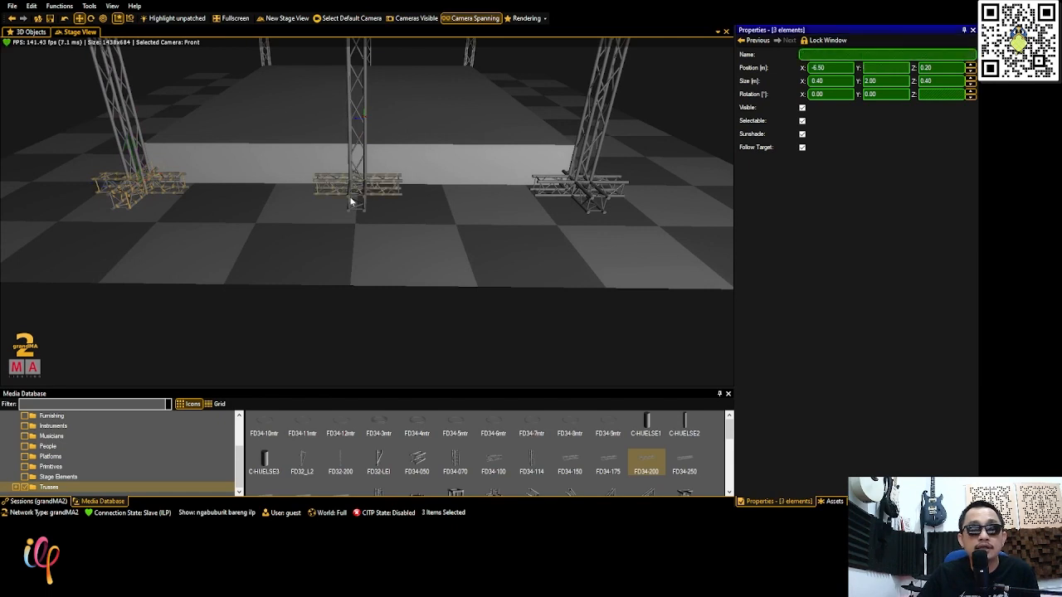
pyautogui.keyDown('ctrl'); pyautogui.click(350, 200); pyautogui.keyUp('ctrl')
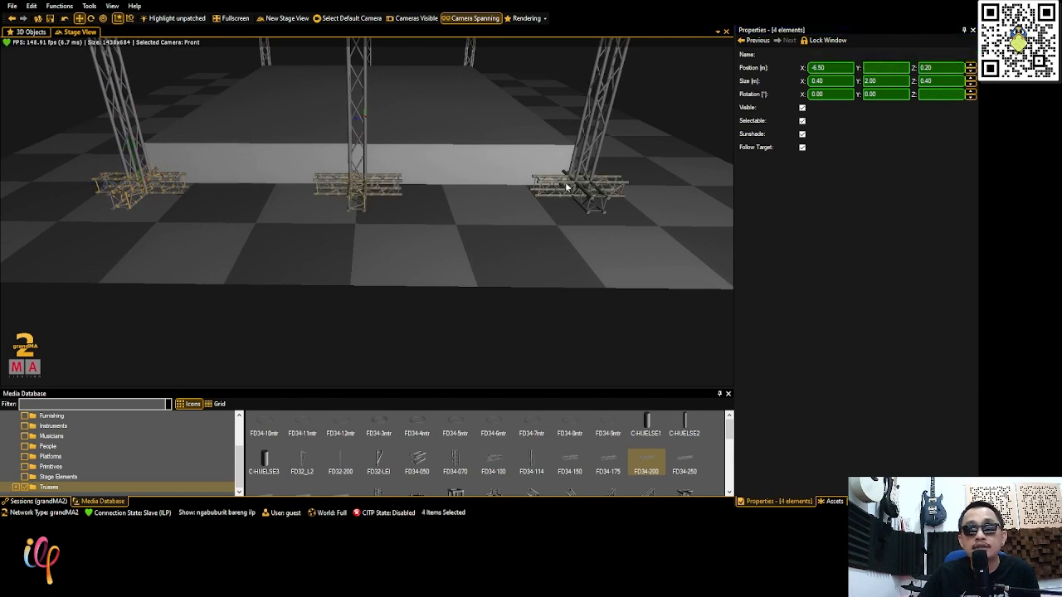
pyautogui.keyDown('ctrl'); pyautogui.click(593, 192); pyautogui.keyUp('ctrl')
pyautogui.moveTo(594, 179); pyautogui.dragTo(249, 290, button='right')
pyautogui.scroll(1, 594, 177)
pyautogui.scroll(1, 595, 177)
pyautogui.moveTo(419, 199); pyautogui.dragTo(372, 247, button='right')
pyautogui.scroll(-1, 373, 242)
pyautogui.scroll(-1, 373, 243)
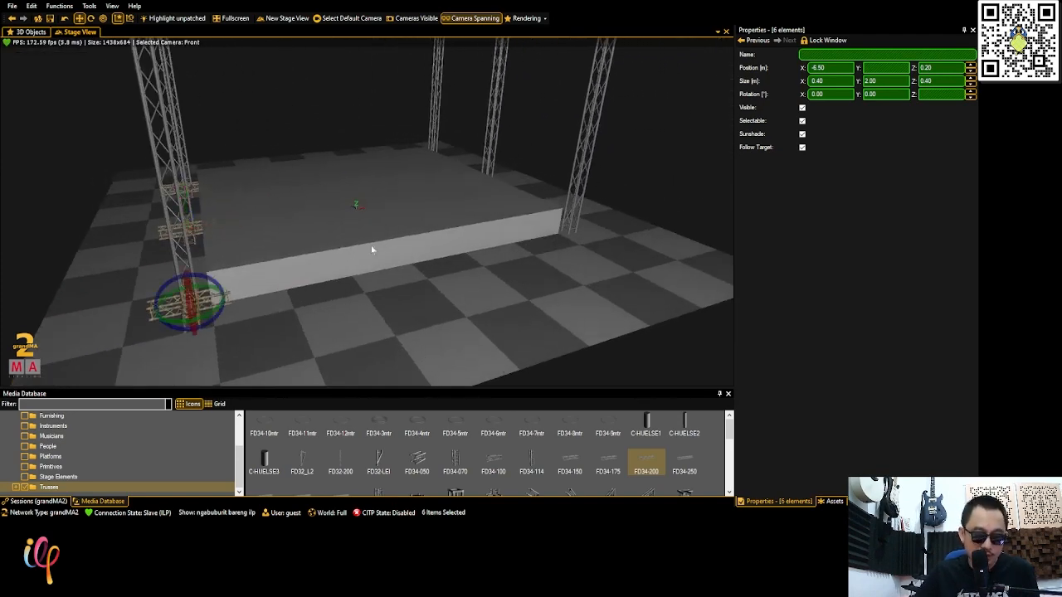
pyautogui.click(805, 67)
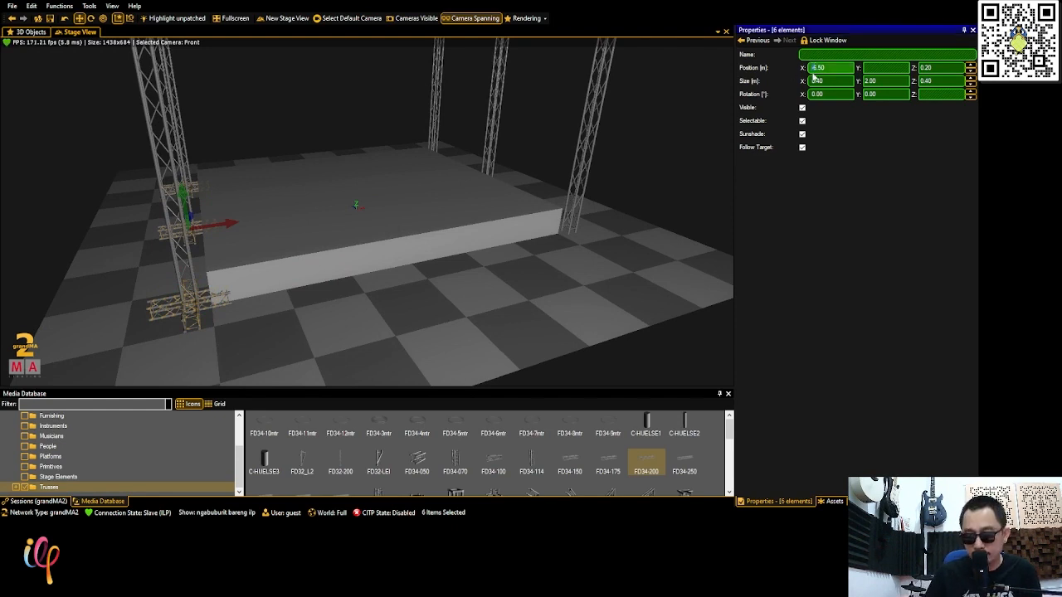
pyautogui.press('BackSpace')
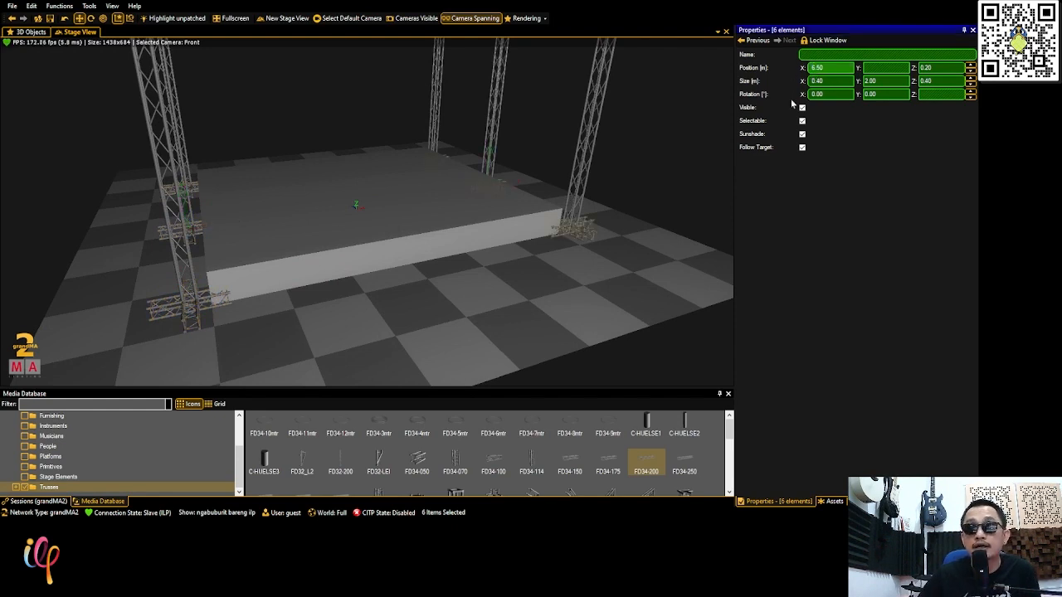
pyautogui.moveTo(526, 195); pyautogui.dragTo(382, 296, button='right')
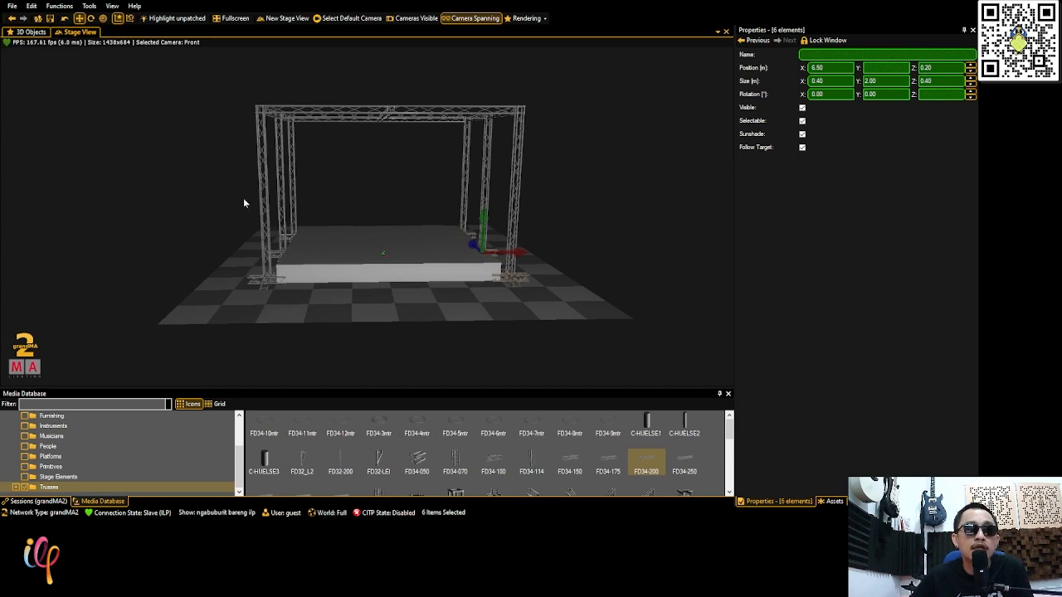
# Enlarge the stage plane to 30 m in X and 30 m in Y, and clear the selection
pyautogui.click(444, 312)
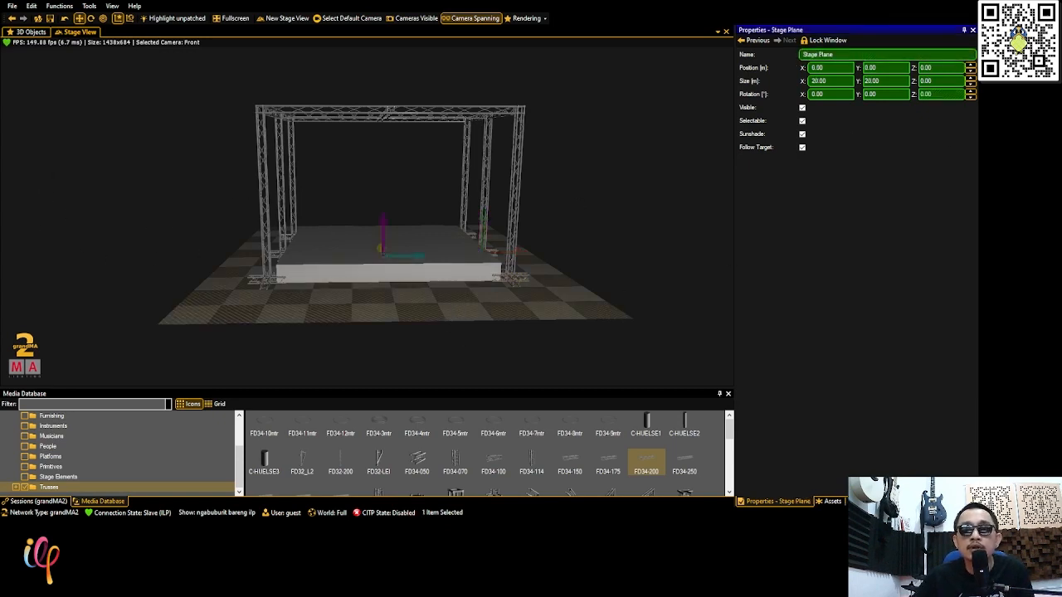
pyautogui.doubleClick(838, 80)
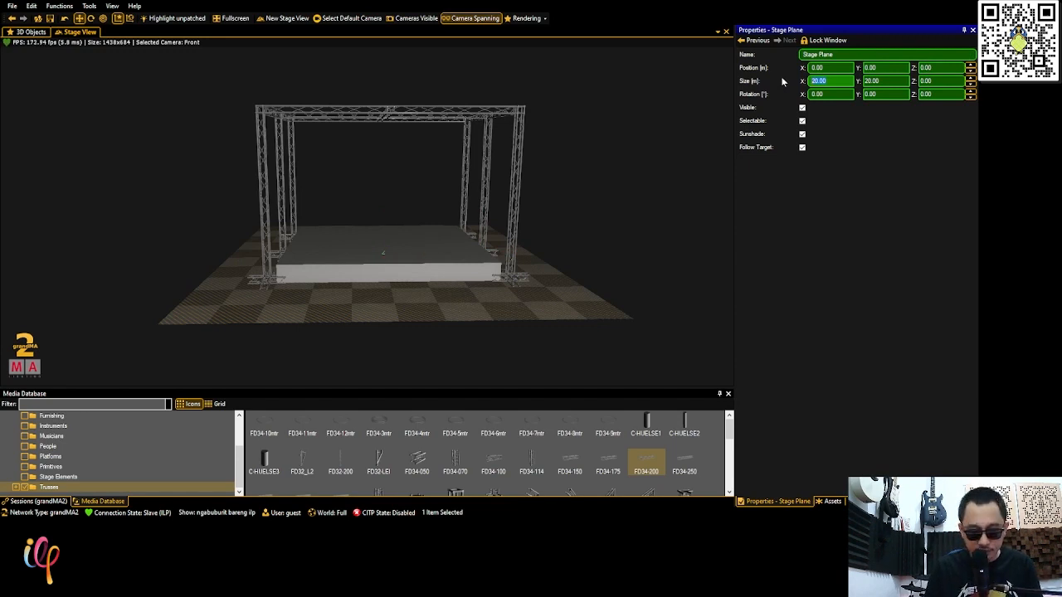
pyautogui.write('30')
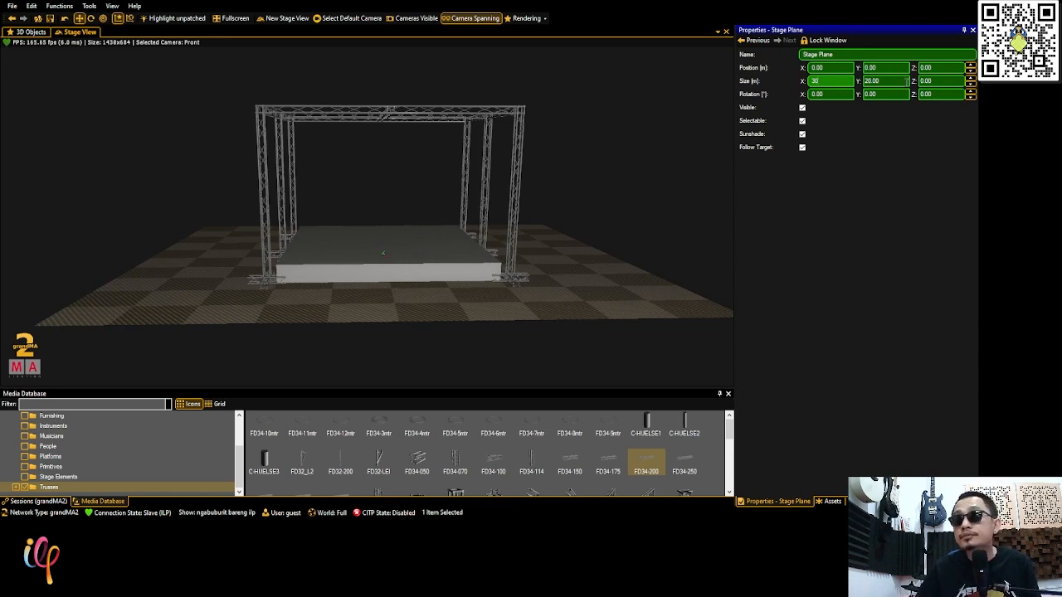
pyautogui.press('Tab')
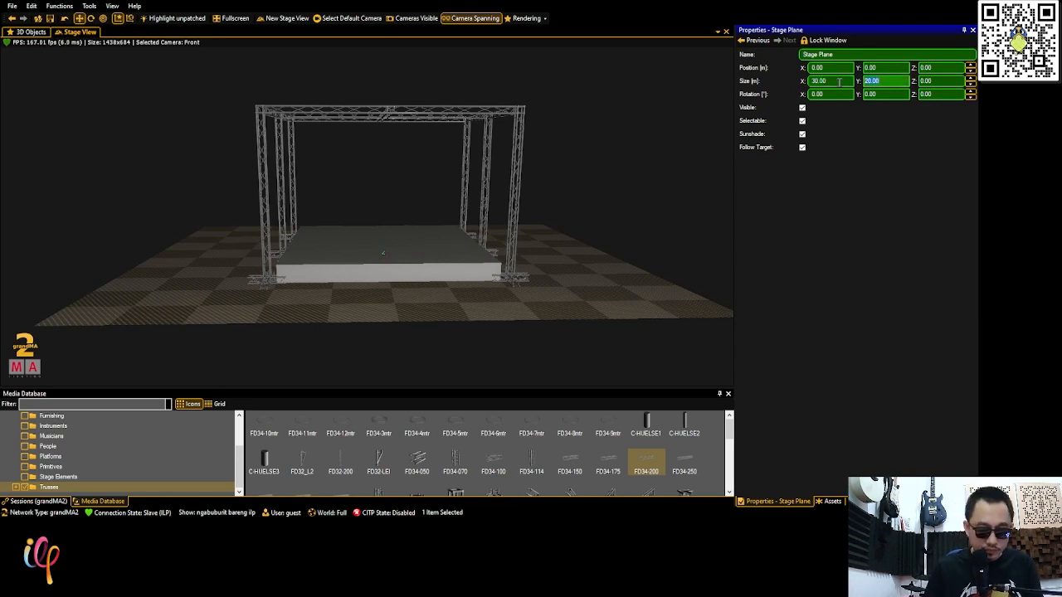
pyautogui.write('30')
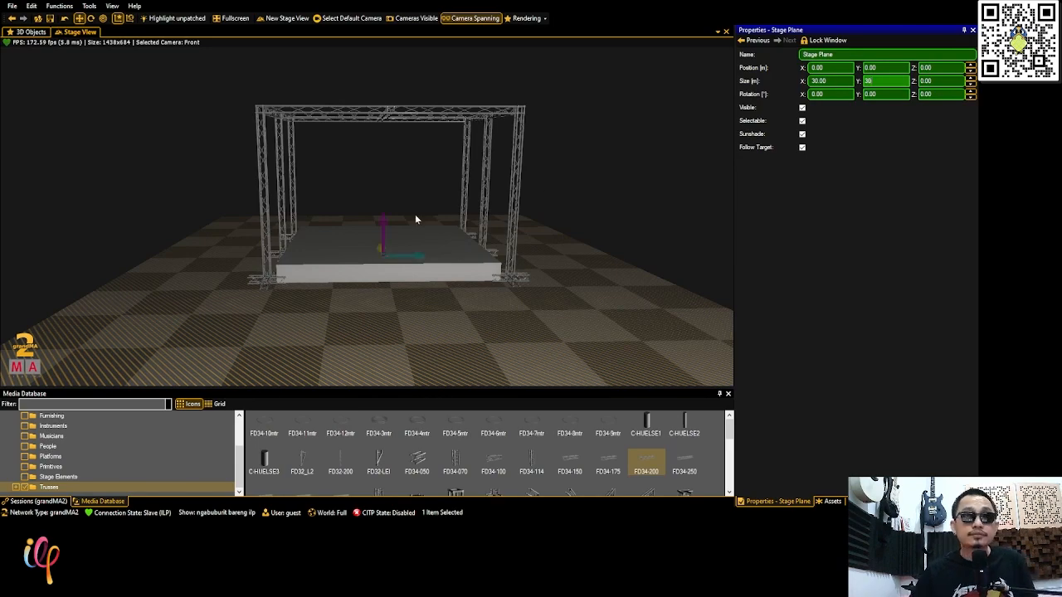
pyautogui.scroll(-2, 434, 210)
pyautogui.click(587, 159)
pyautogui.scroll(-2, 349, 264)
pyautogui.moveTo(349, 263); pyautogui.dragTo(390, 143, button='middle')
pyautogui.scroll(3, 339, 153)
pyautogui.moveTo(455, 156); pyautogui.dragTo(371, 286, button='middle')
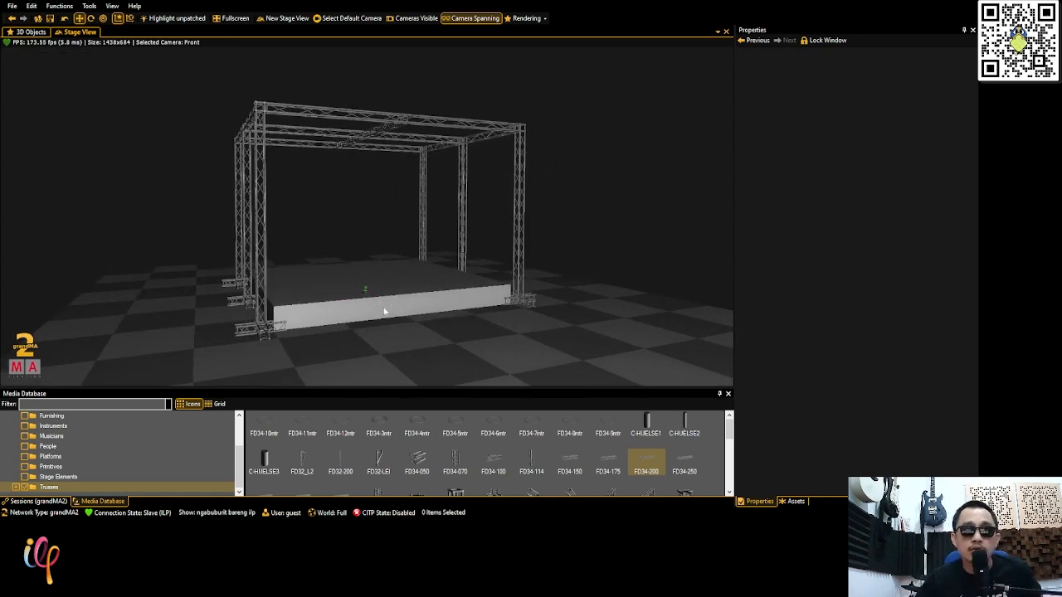
pyautogui.moveTo(388, 304); pyautogui.dragTo(304, 324, button='middle')
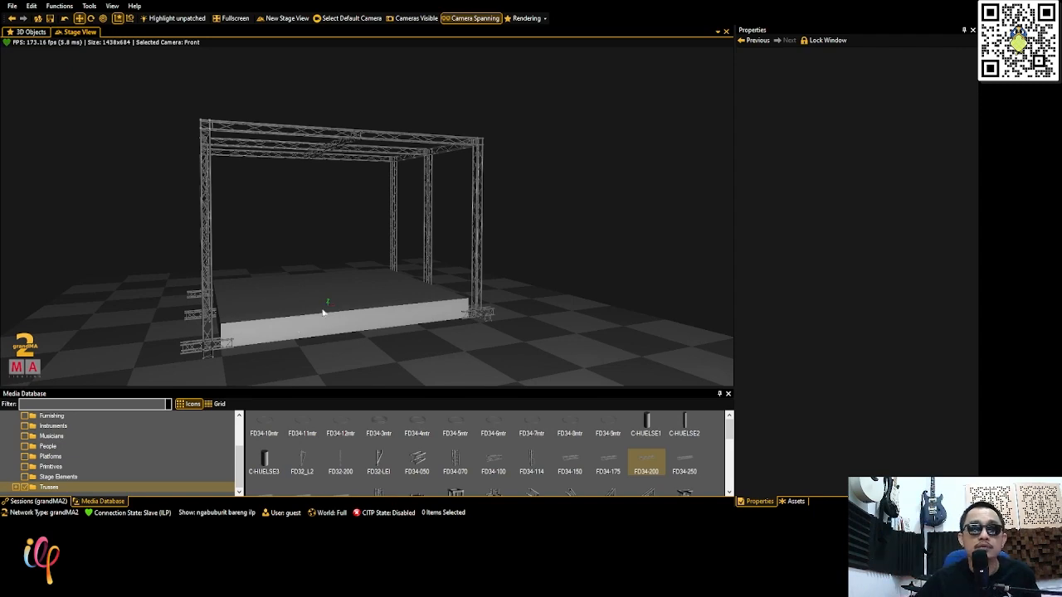
pyautogui.scroll(-2, 320, 309)
pyautogui.moveTo(320, 309); pyautogui.dragTo(279, 320)
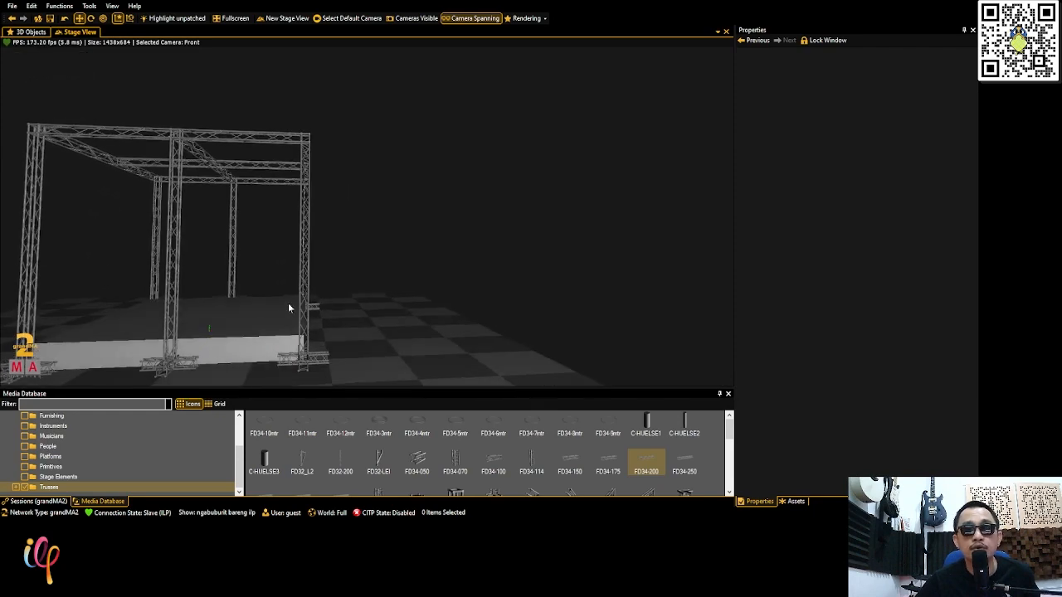
pyautogui.moveTo(287, 209); pyautogui.dragTo(359, 301)
pyautogui.moveTo(292, 305); pyautogui.dragTo(264, 266)
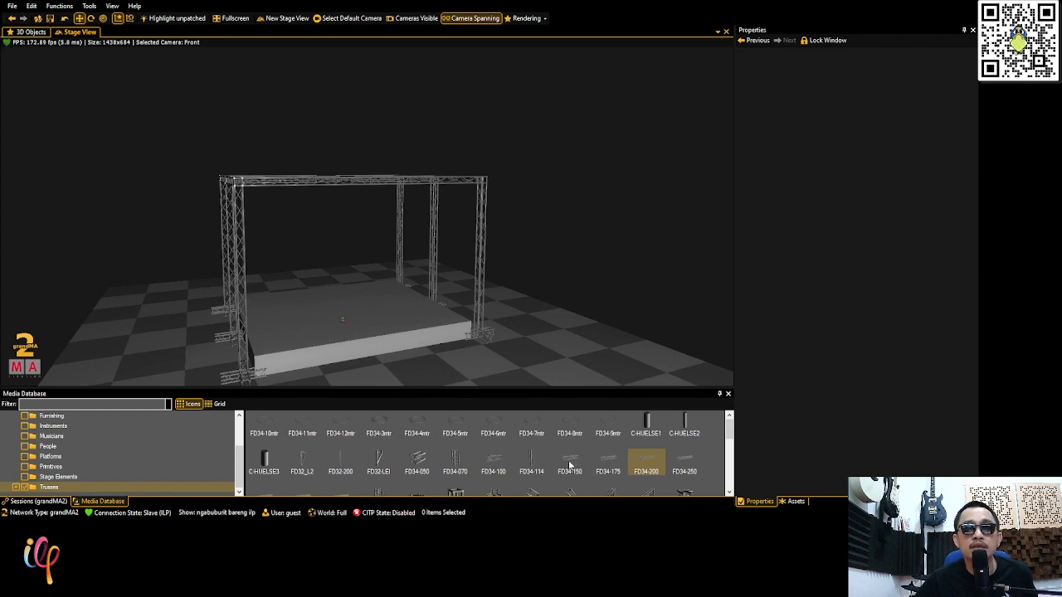
# Add an FD34-150 truss to the stage and set its X and Z sizes to 0.40 m
pyautogui.moveTo(570, 467); pyautogui.dragTo(349, 342)
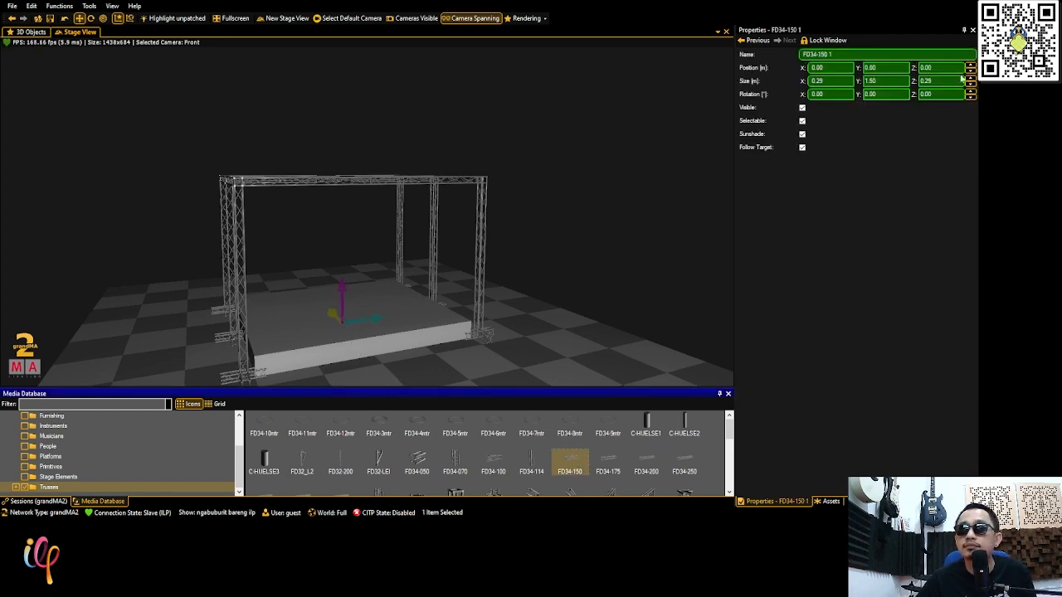
pyautogui.click(844, 80)
pyautogui.write('0.4')
pyautogui.press('Return')
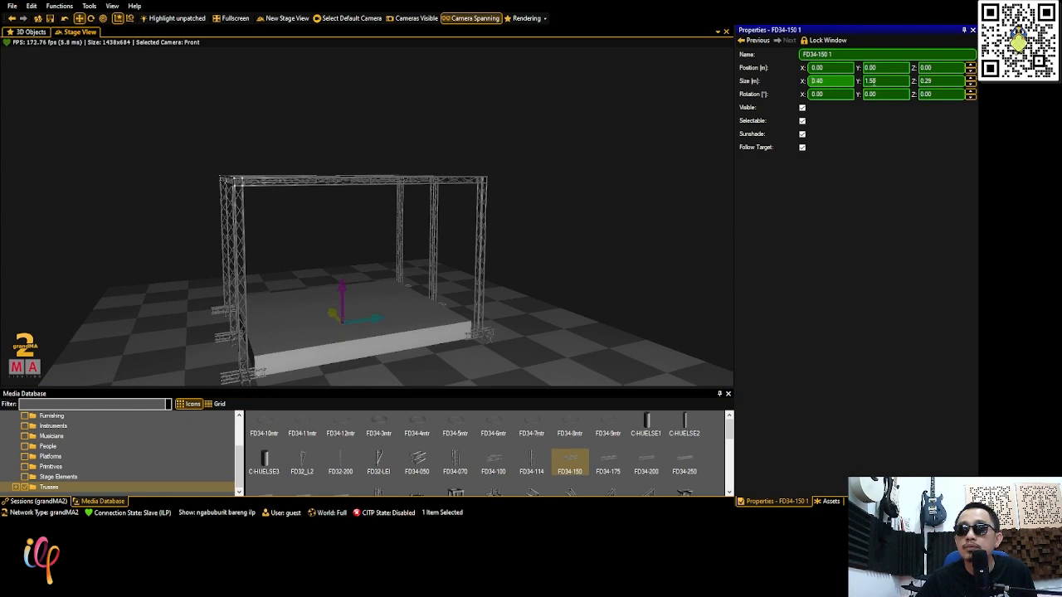
pyautogui.click(938, 81)
pyautogui.write('0.4')
pyautogui.press('Return')
# Raise the FD34-150 truss to Z position 9.00 m and move it to Y position -6.00 m, at the roof's front edge
pyautogui.click(936, 68)
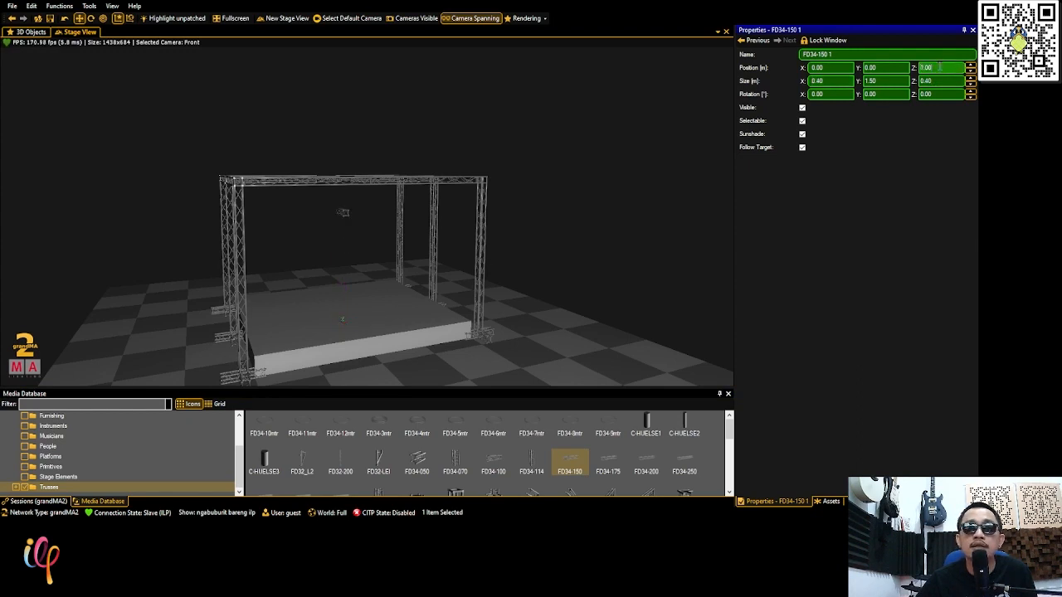
pyautogui.click(888, 67)
pyautogui.scroll(-1, 887, 67)
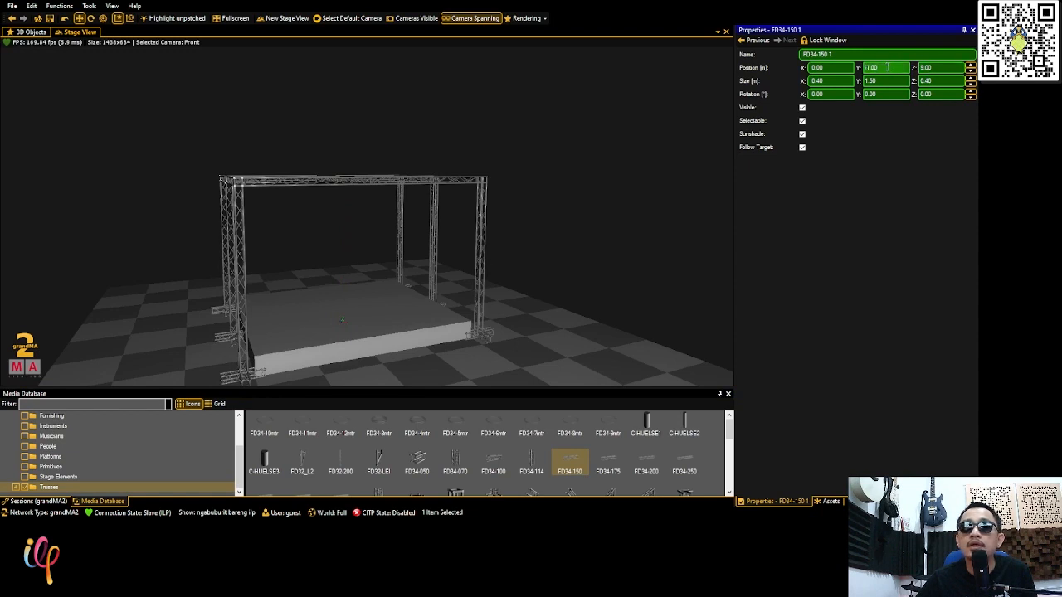
pyautogui.moveTo(350, 182); pyautogui.dragTo(460, 202)
pyautogui.moveTo(461, 202); pyautogui.dragTo(482, 200, button='right')
pyautogui.click(891, 67)
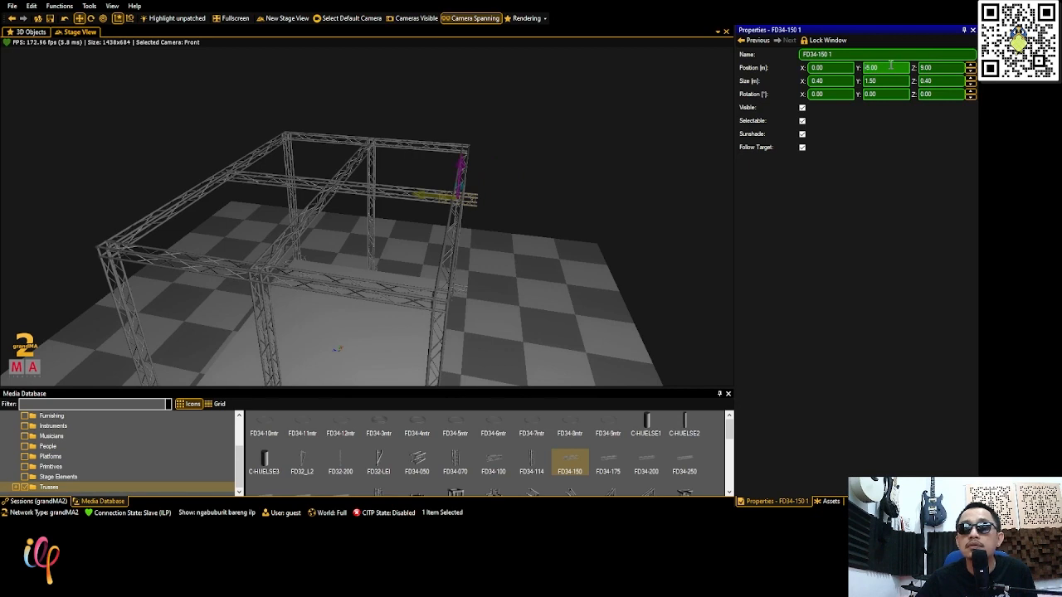
# Position the 1.5 m truss at the front-left roof corner, setting its Y position to -5.80 and X position to -6.50
pyautogui.scroll(-1, 893, 68)
pyautogui.keyDown('ctrl'); pyautogui.scroll(-2, 894, 68); pyautogui.keyUp('ctrl')
pyautogui.keyDown('ctrl'); pyautogui.scroll(3, 893, 68); pyautogui.keyUp('ctrl')
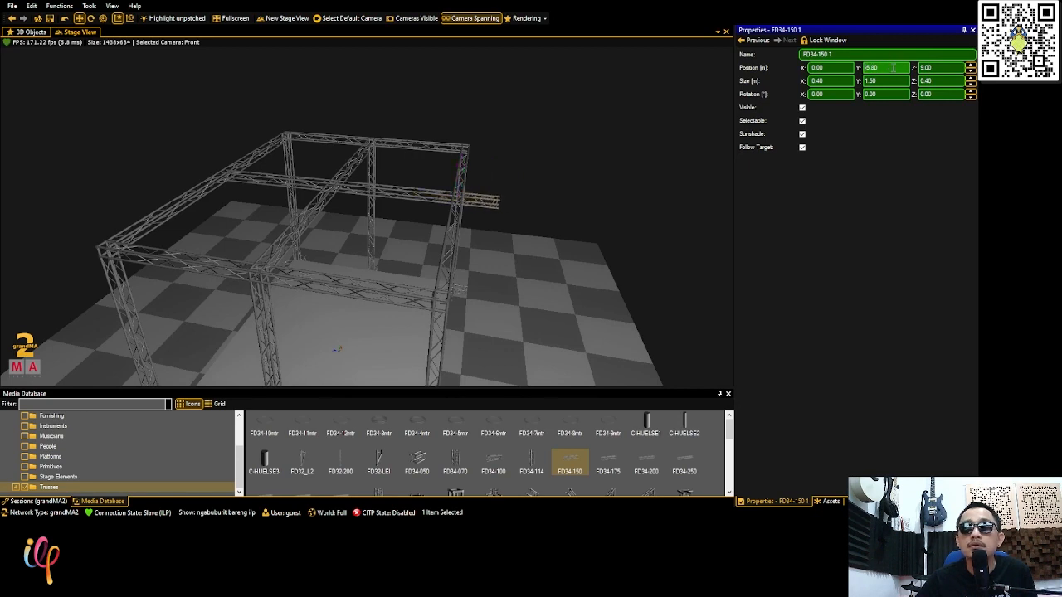
pyautogui.keyDown('ctrl'); pyautogui.scroll(1, 893, 68); pyautogui.keyUp('ctrl')
pyautogui.keyDown('ctrl'); pyautogui.scroll(-1, 894, 68); pyautogui.keyUp('ctrl')
pyautogui.scroll(-7, 847, 68)
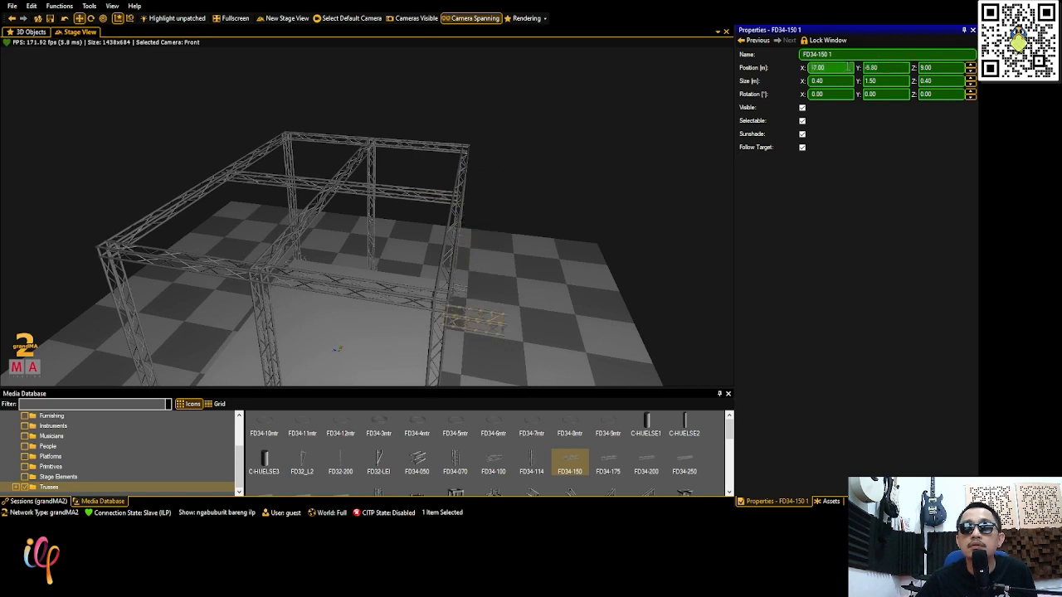
pyautogui.keyDown('ctrl'); pyautogui.scroll(-1, 847, 68); pyautogui.keyUp('ctrl')
pyautogui.keyDown('ctrl'); pyautogui.scroll(1, 847, 67); pyautogui.keyUp('ctrl')
# Duplicate the 13 m front cross truss and set the copy's Y position to -6.50
pyautogui.moveTo(444, 306); pyautogui.dragTo(297, 184, button='right')
pyautogui.scroll(2, 521, 288)
pyautogui.scroll(-2, 336, 192)
pyautogui.moveTo(404, 178)
pyautogui.mouseDown(button='right')
pyautogui.moveTo(347, 171)
pyautogui.moveTo(396, 180)
pyautogui.mouseUp(button='right')
pyautogui.click(356, 189)
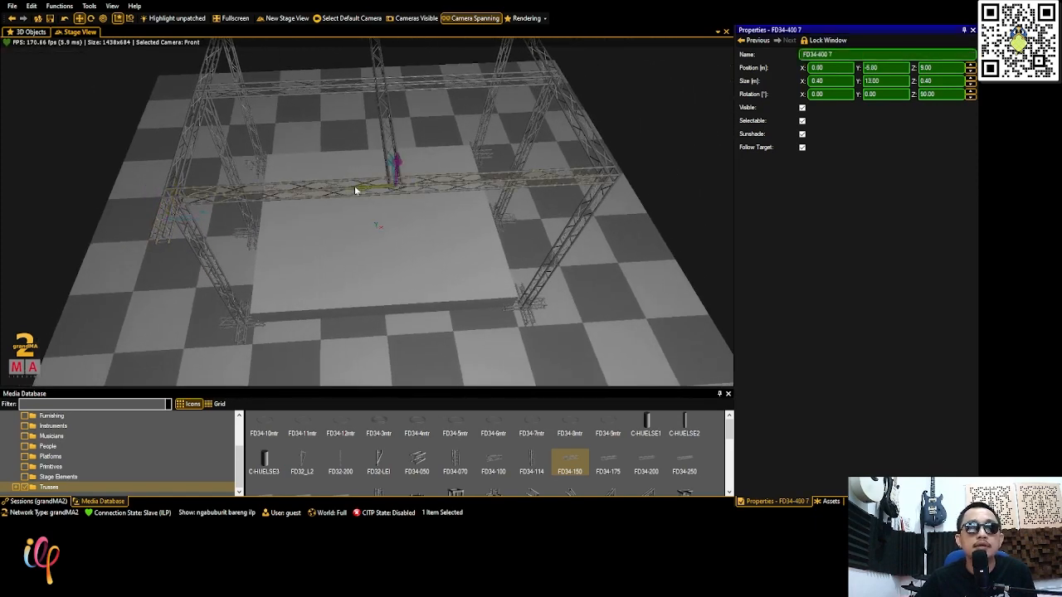
pyautogui.click(433, 180)
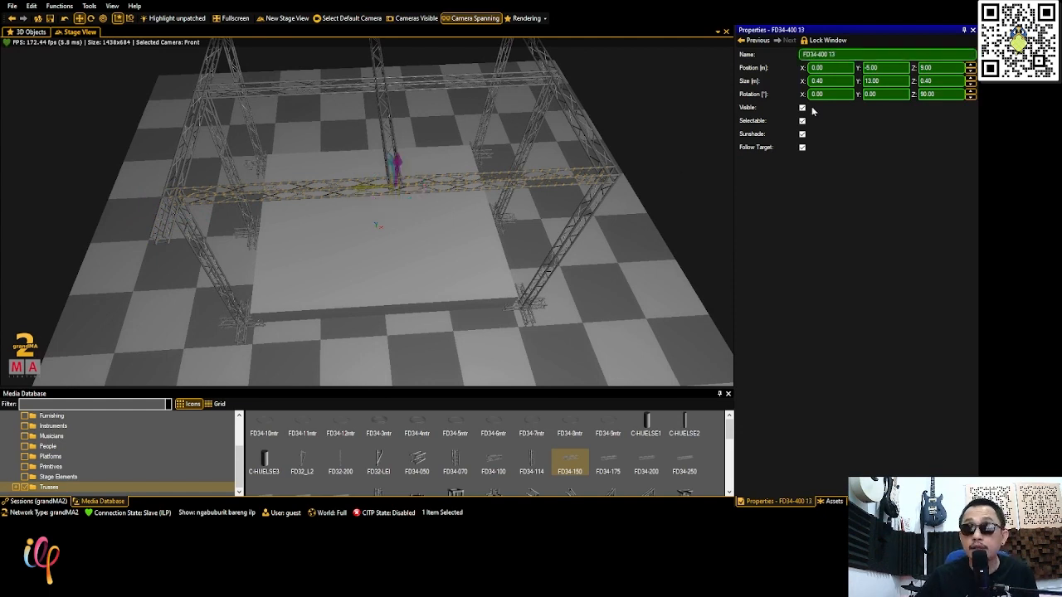
pyautogui.scroll(-12, 896, 68)
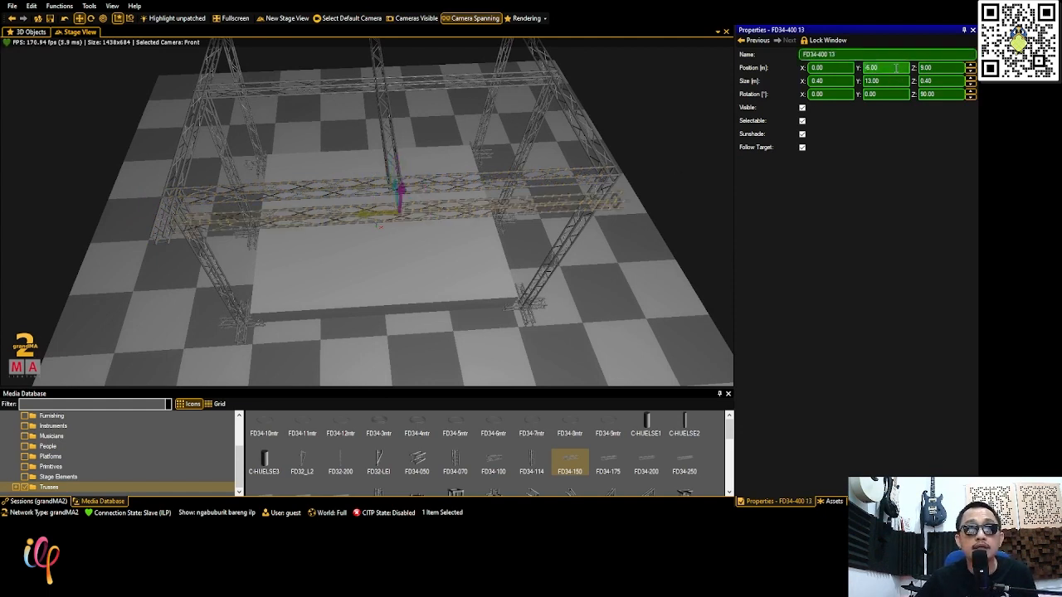
pyautogui.scroll(-5, 897, 68)
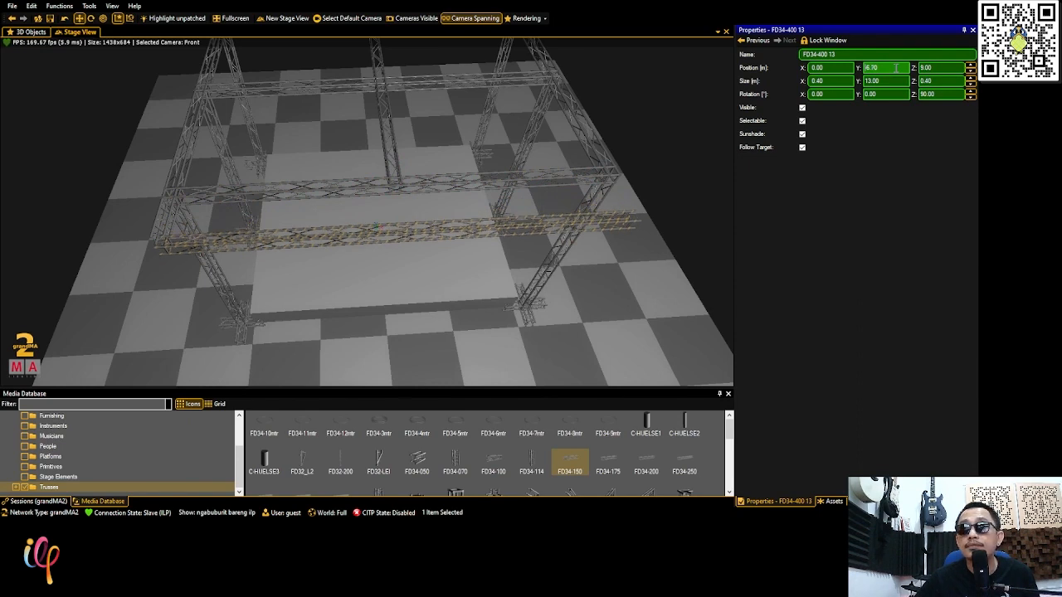
pyautogui.scroll(-1, 896, 68)
pyautogui.scroll(8, 897, 68)
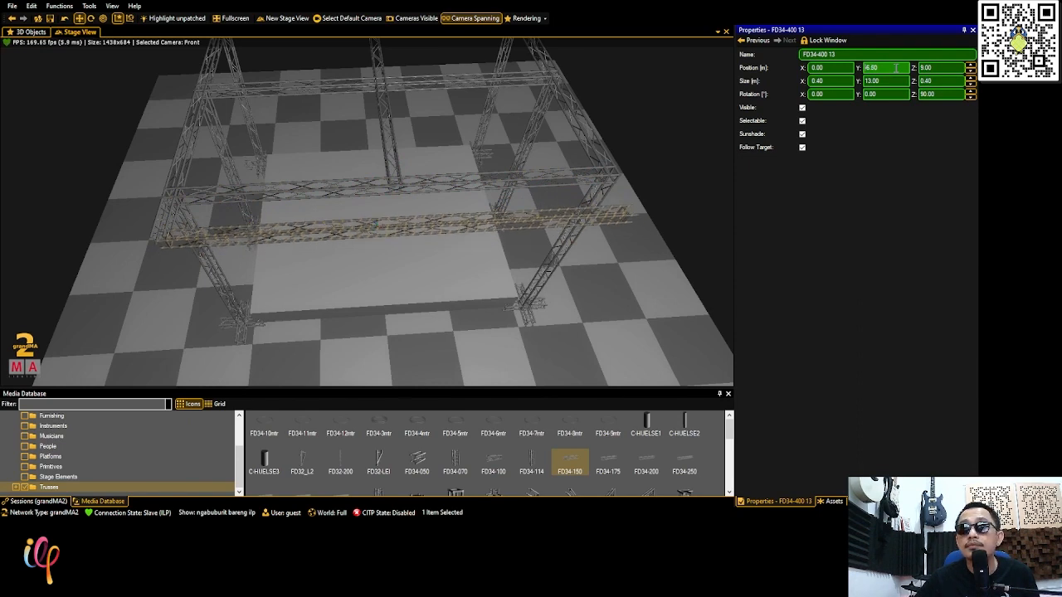
# Duplicate the corner block at the front-left roof corner and set the copy's Y position to -6.50
pyautogui.moveTo(251, 225); pyautogui.dragTo(286, 211, button='right')
pyautogui.scroll(-2, 277, 207)
pyautogui.scroll(2, 273, 206)
pyautogui.scroll(1, 284, 211)
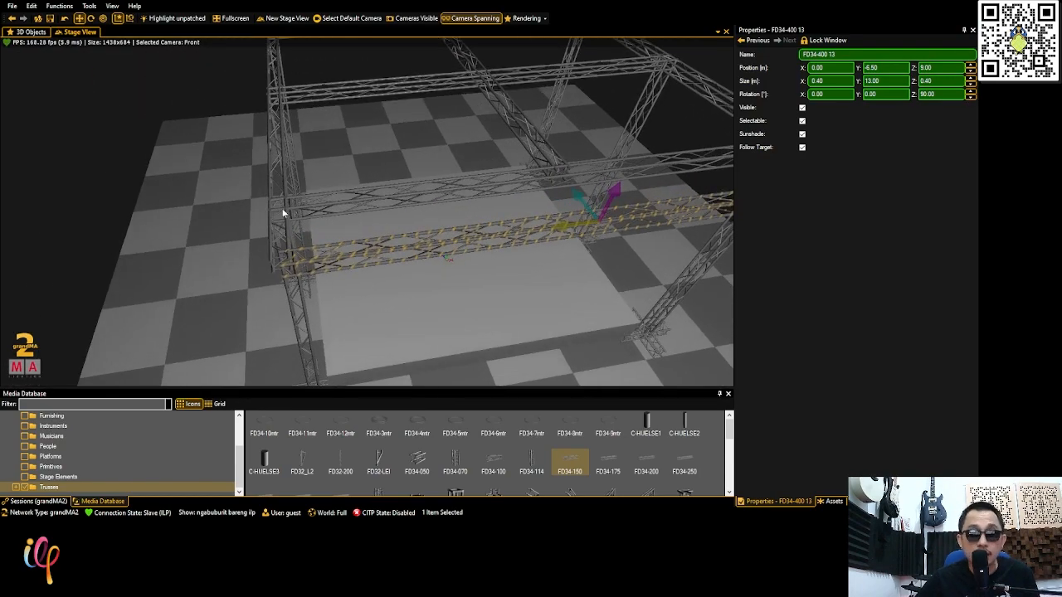
pyautogui.click(279, 212)
pyautogui.click(282, 216)
pyautogui.click(881, 68)
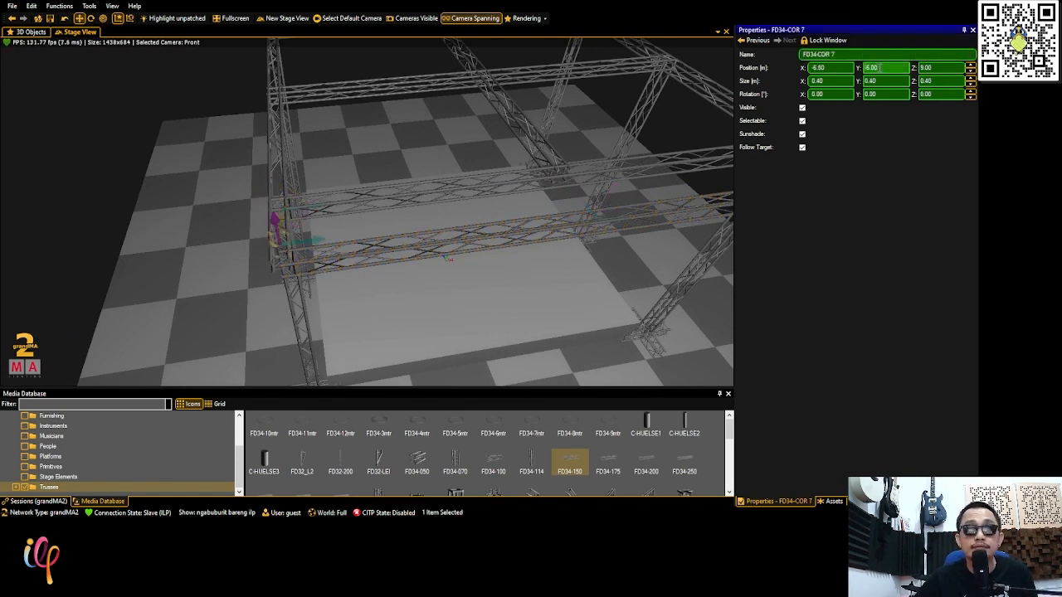
pyautogui.scroll(-1, 879, 68)
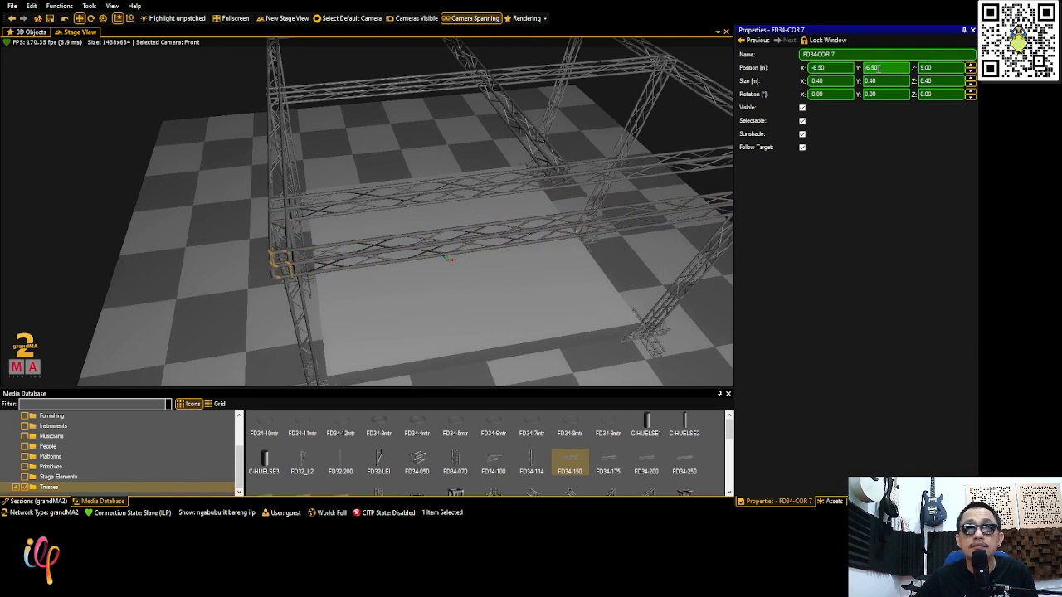
# Duplicate the new corner block together with the 1.5 m truss and set the copies' X position to 6.50
pyautogui.scroll(2, 300, 260)
pyautogui.scroll(2, 297, 253)
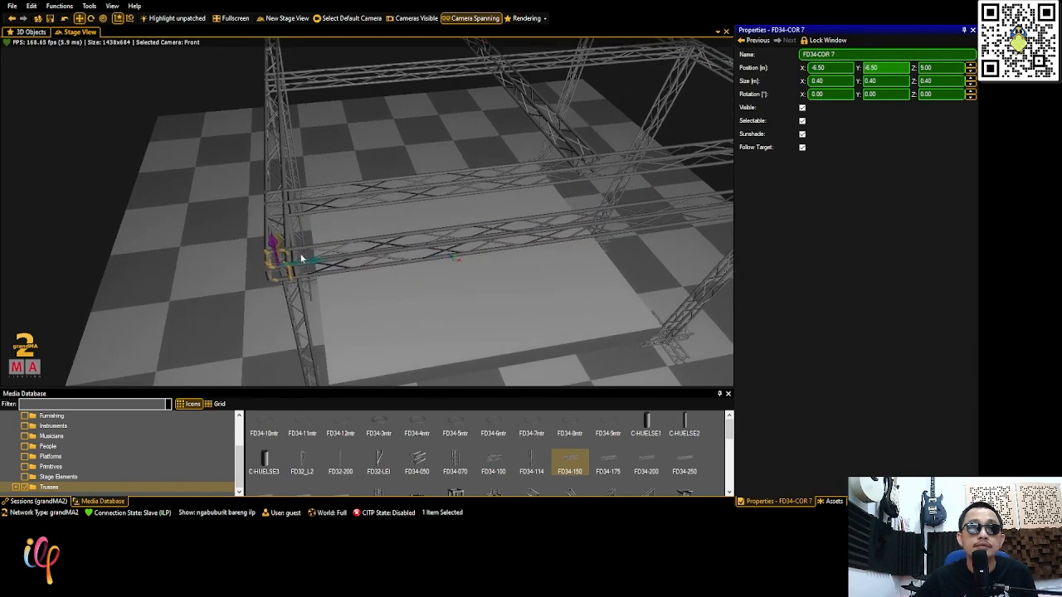
pyautogui.keyDown('ctrl'); pyautogui.click(285, 232); pyautogui.keyUp('ctrl')
pyautogui.scroll(-2, 549, 239)
pyautogui.moveTo(549, 239); pyautogui.dragTo(435, 226, button='right')
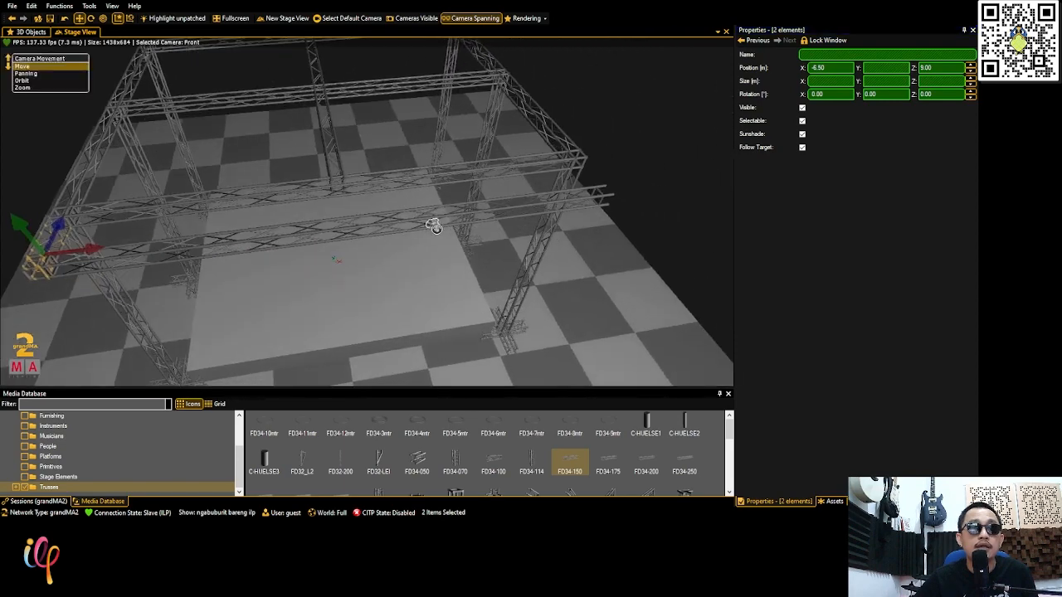
pyautogui.moveTo(223, 244); pyautogui.dragTo(294, 239, button='right')
pyautogui.press('ctrl')
pyautogui.hotkey('ctrl', 'c')
pyautogui.hotkey('ctrl', 'v')
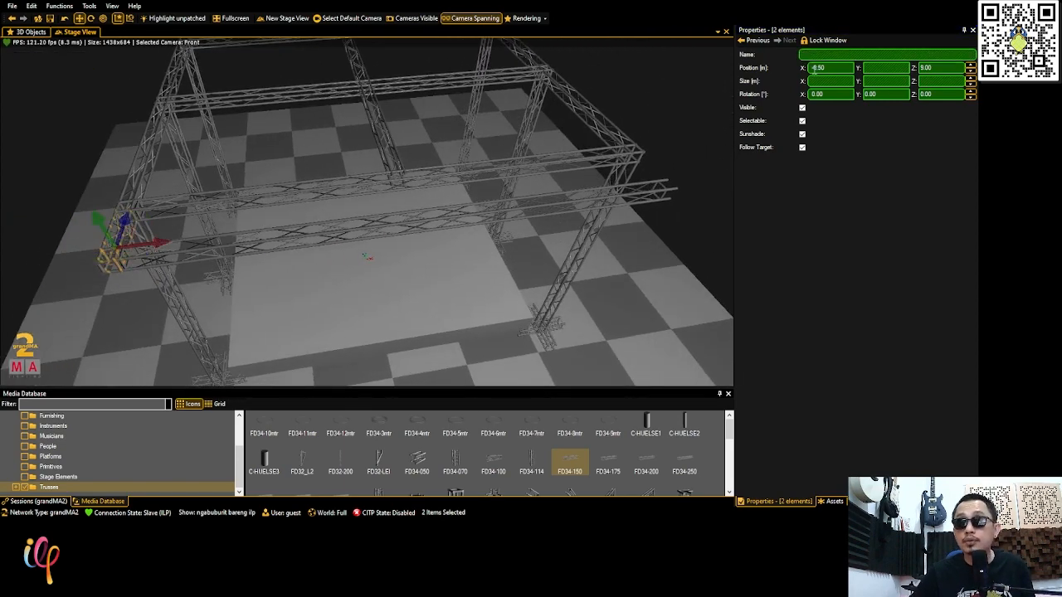
pyautogui.click(814, 69)
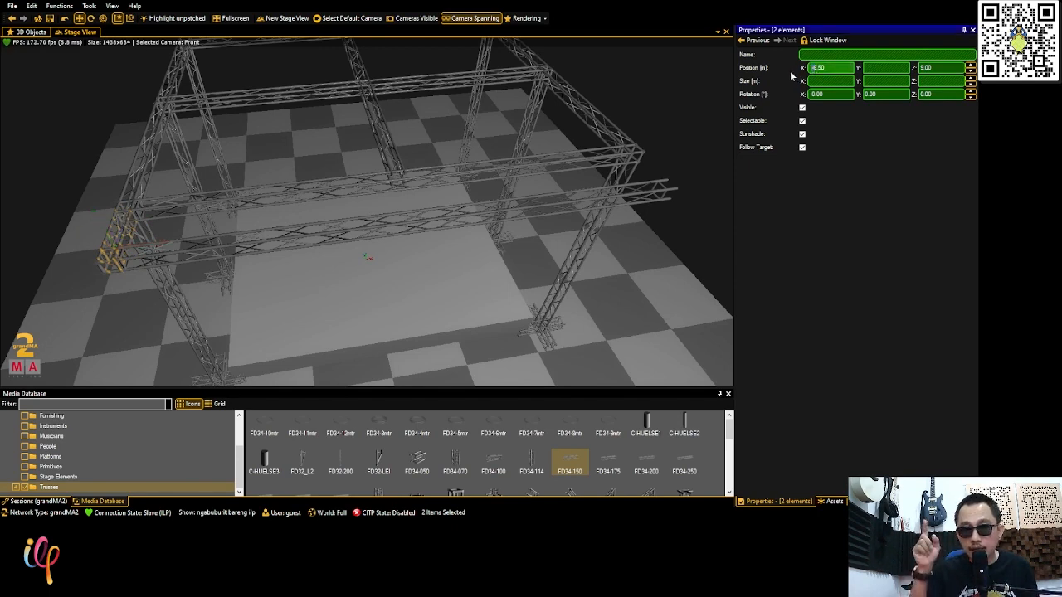
pyautogui.press('Delete')
pyautogui.press('Return')
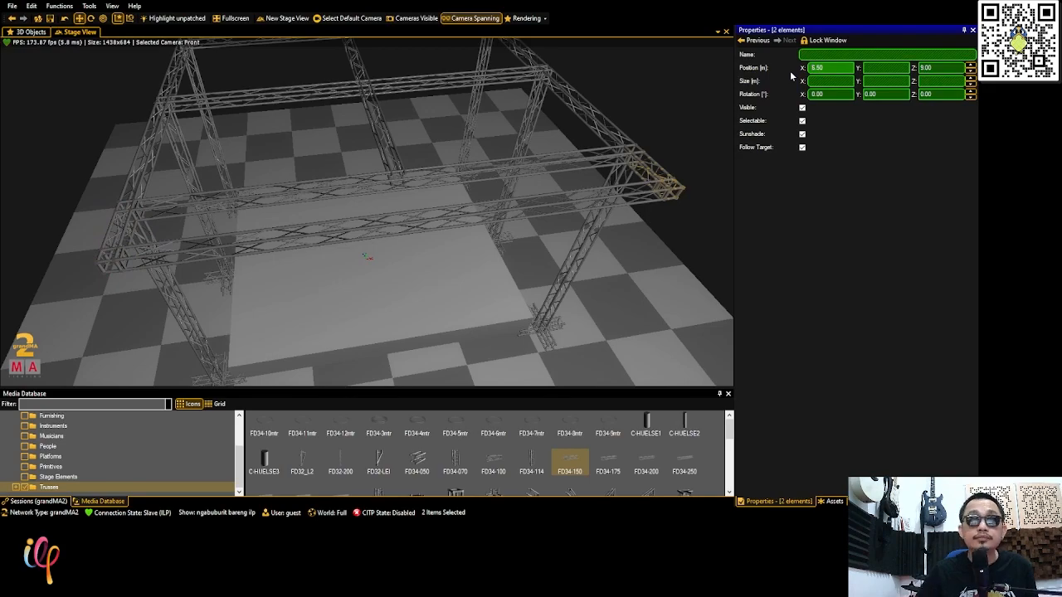
# Examine the truss frame and its front roof extension from the side and the front with nothing selected
pyautogui.scroll(-2, 458, 193)
pyautogui.moveTo(450, 207); pyautogui.dragTo(438, 277, button='right')
pyautogui.scroll(-1, 440, 206)
pyautogui.scroll(-1, 440, 206)
pyautogui.scroll(2, 440, 206)
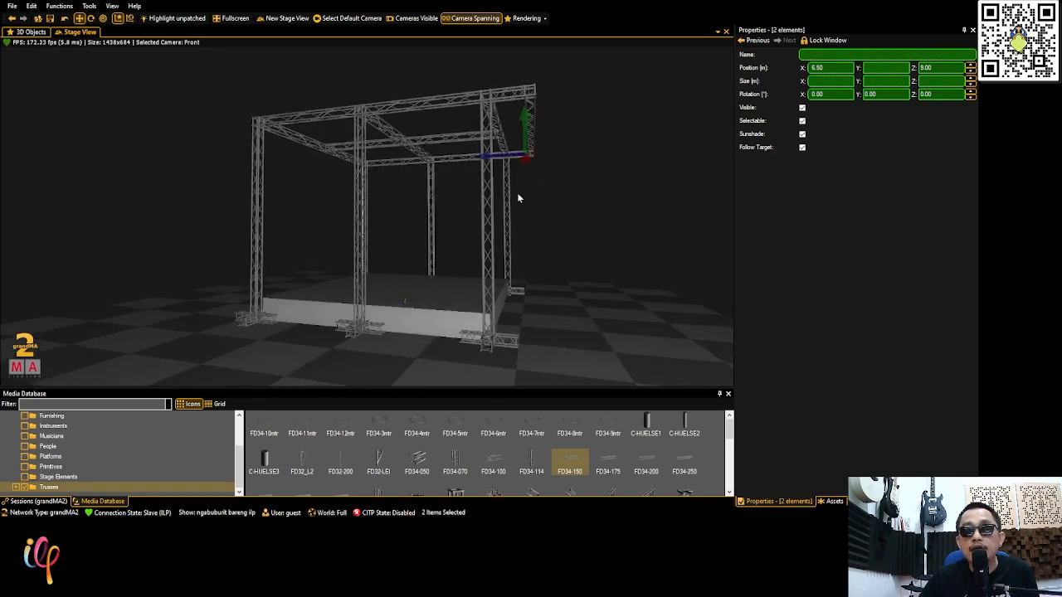
pyautogui.moveTo(530, 118); pyautogui.dragTo(528, 121, button='right')
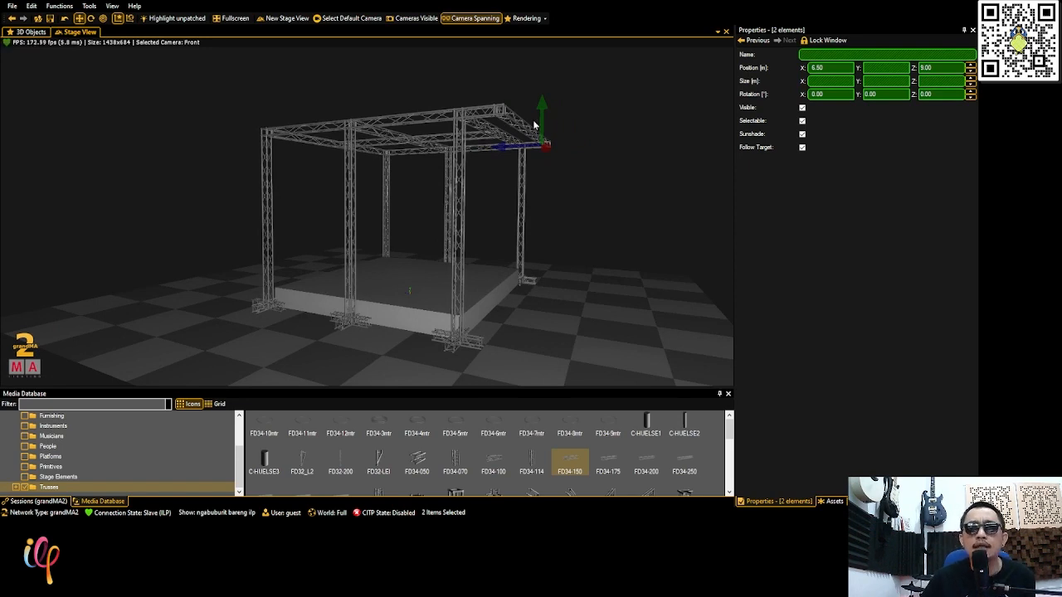
pyautogui.moveTo(503, 125); pyautogui.dragTo(515, 125, button='right')
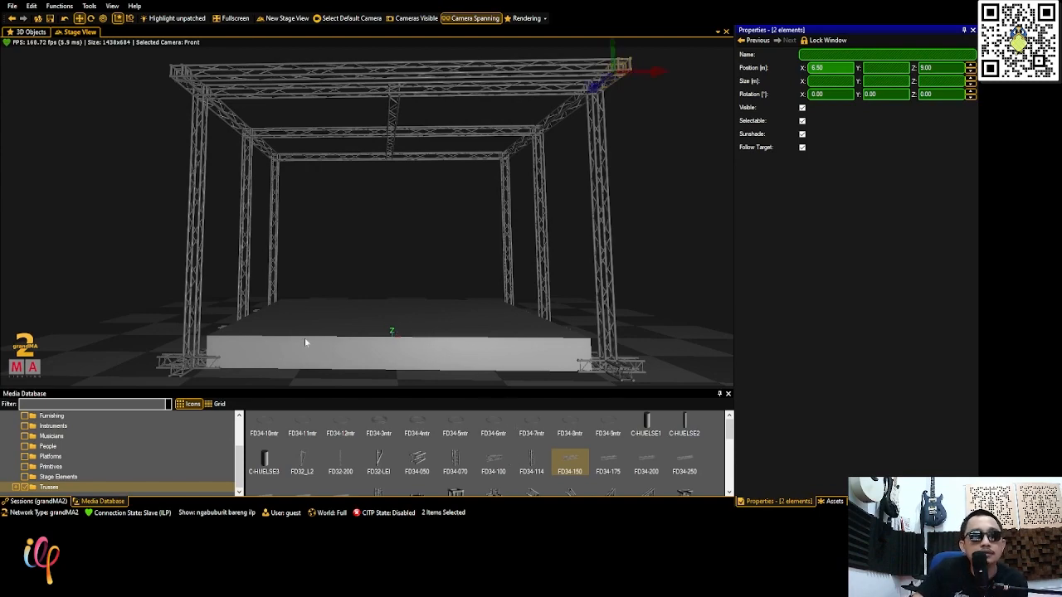
pyautogui.scroll(2, 388, 295)
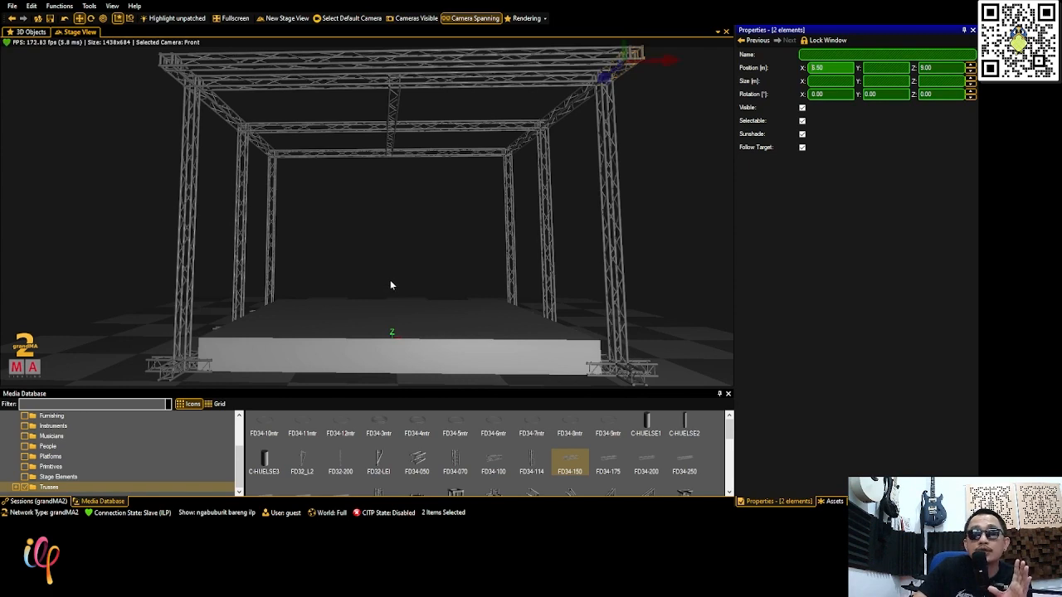
pyautogui.click(402, 241)
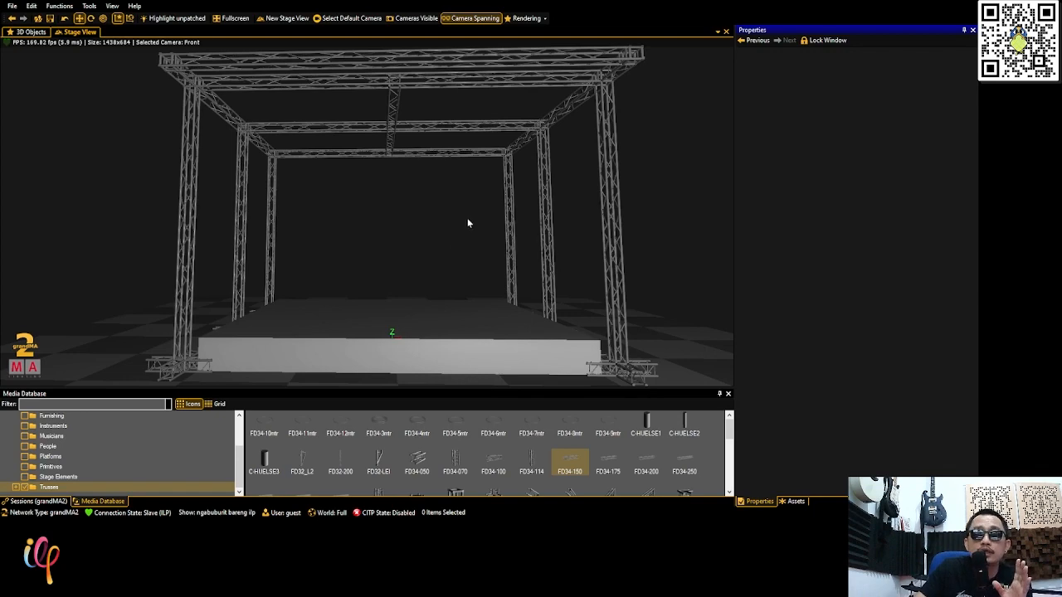
pyautogui.scroll(-2, 332, 218)
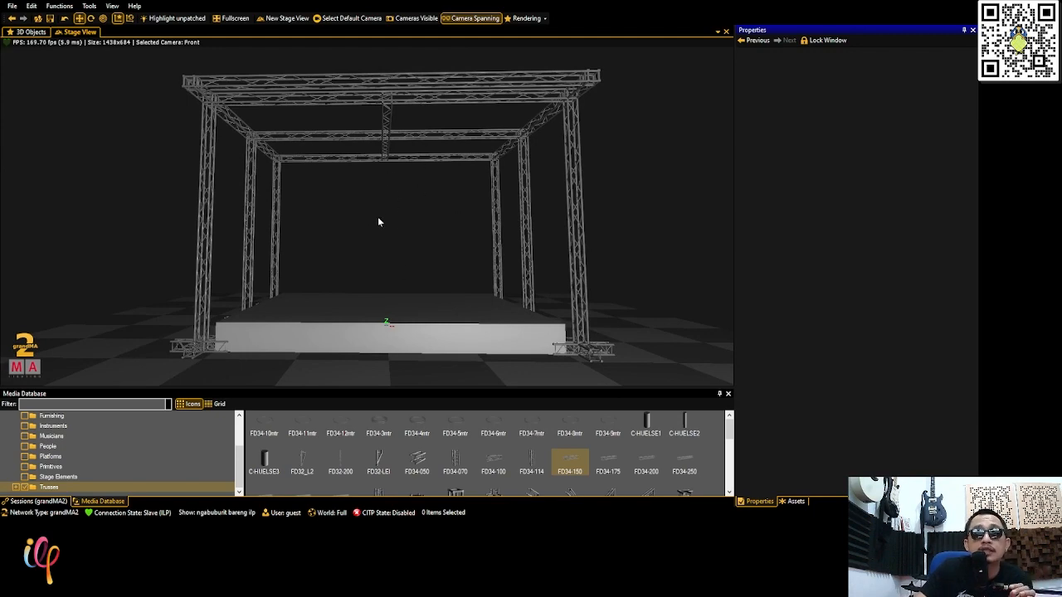
pyautogui.moveTo(296, 237); pyautogui.dragTo(290, 263)
pyautogui.scroll(-2, 289, 272)
pyautogui.moveTo(291, 264); pyautogui.dragTo(291, 281, button='right')
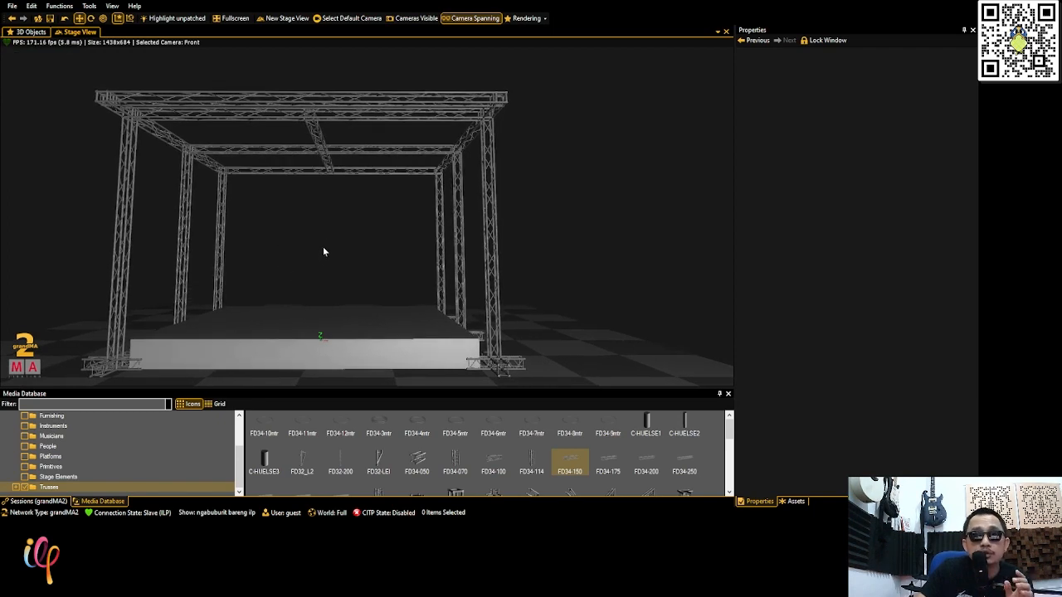
pyautogui.moveTo(321, 242); pyautogui.dragTo(400, 253, button='right')
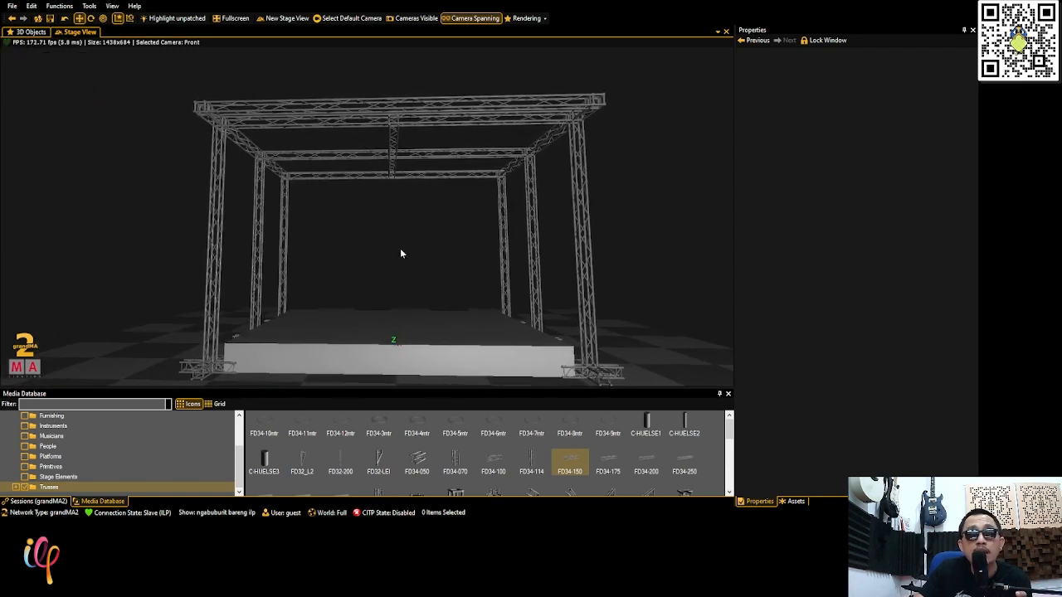
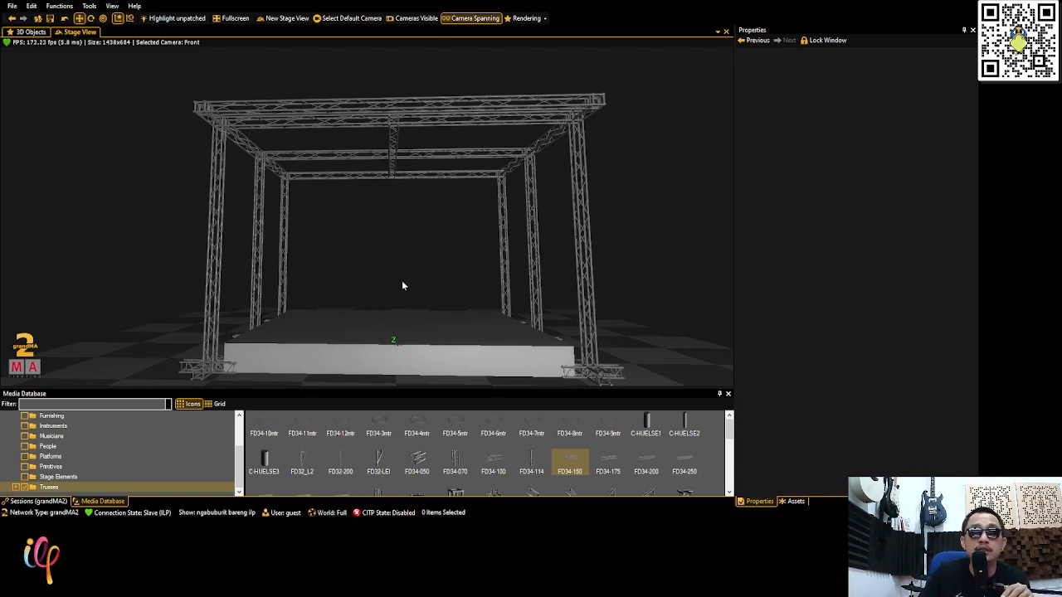
pyautogui.scroll(-3, 388, 285)
pyautogui.scroll(3, 379, 312)
pyautogui.moveTo(386, 308); pyautogui.dragTo(387, 310, button='right')
pyautogui.scroll(2, 388, 309)
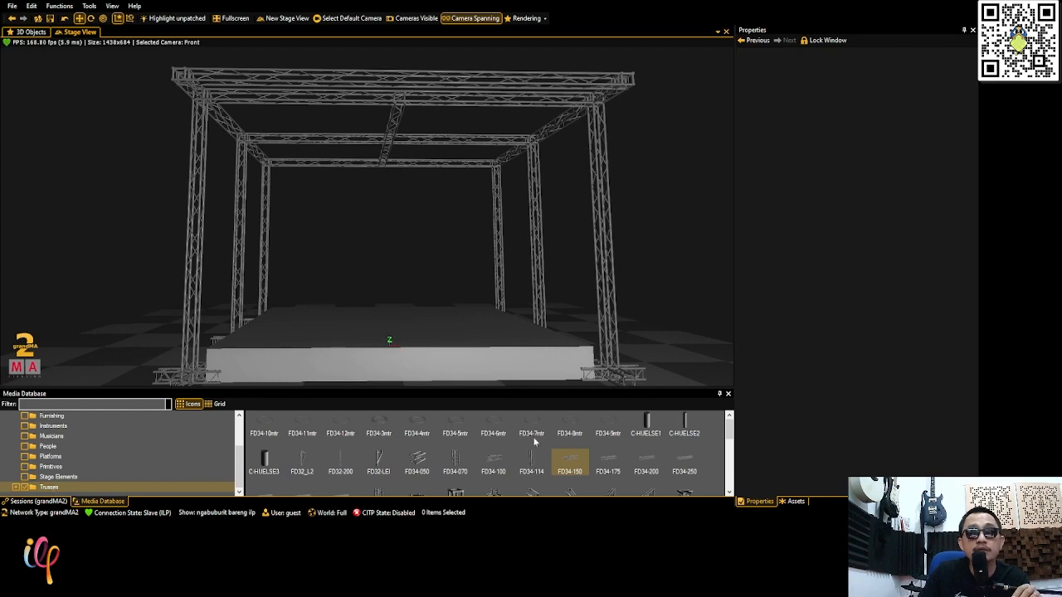
# Duplicate the 13 m cross truss at the rear of the roof
pyautogui.click(366, 164)
pyautogui.scroll(4, 368, 177)
pyautogui.scroll(3, 368, 176)
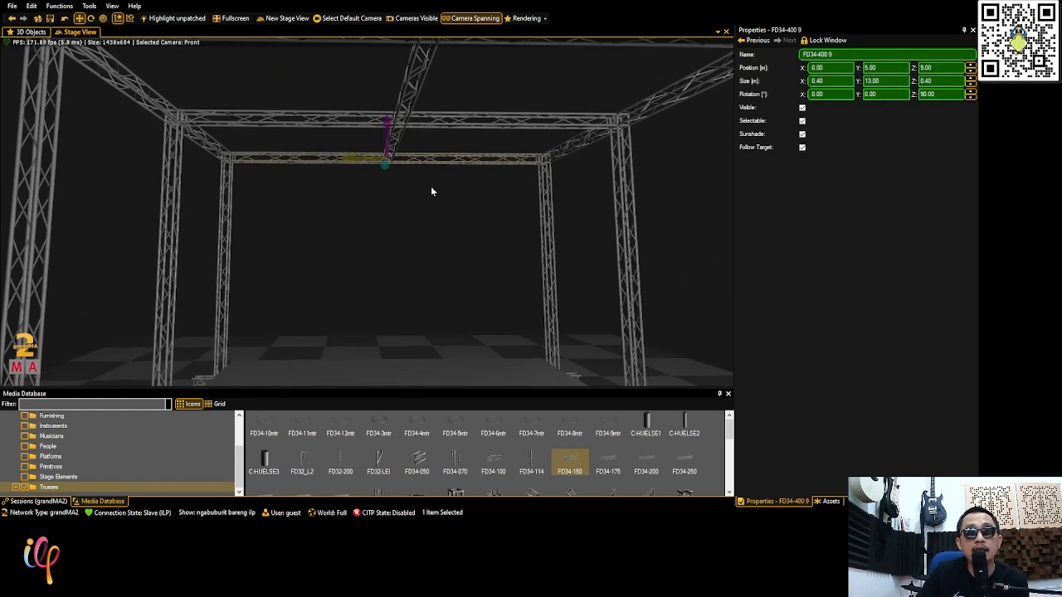
pyautogui.press('ctrl')
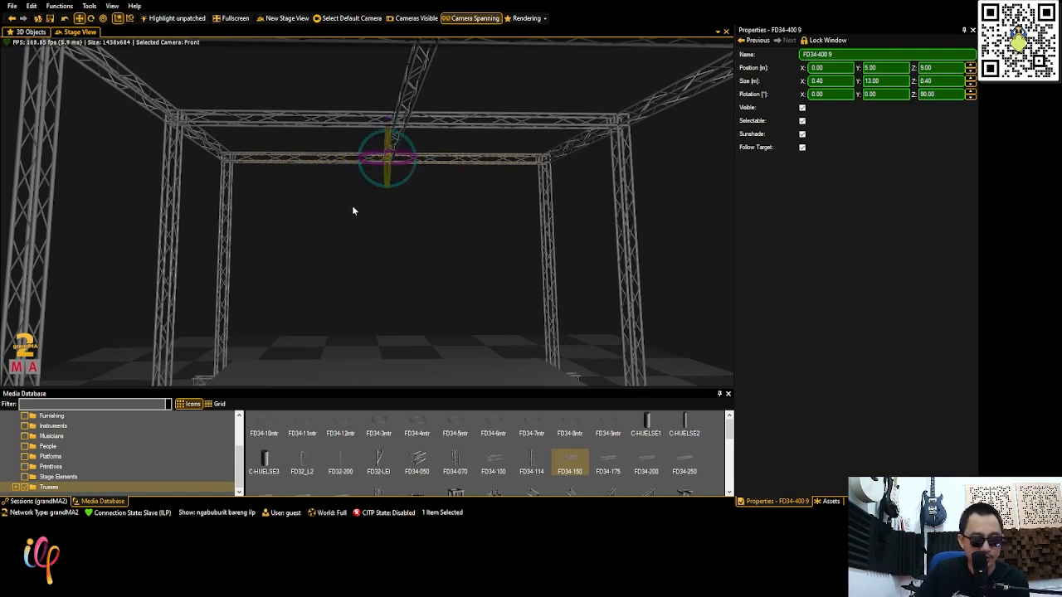
pyautogui.hotkey('ctrl', 'v')
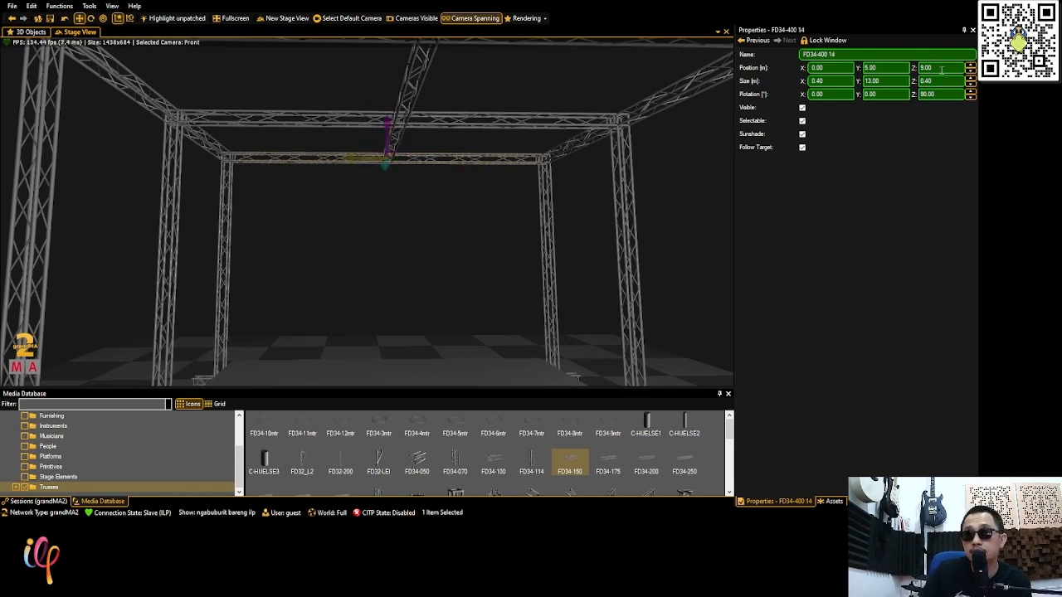
# Lower the copied rear cross truss by setting its Z position to 7.50
pyautogui.click(941, 68)
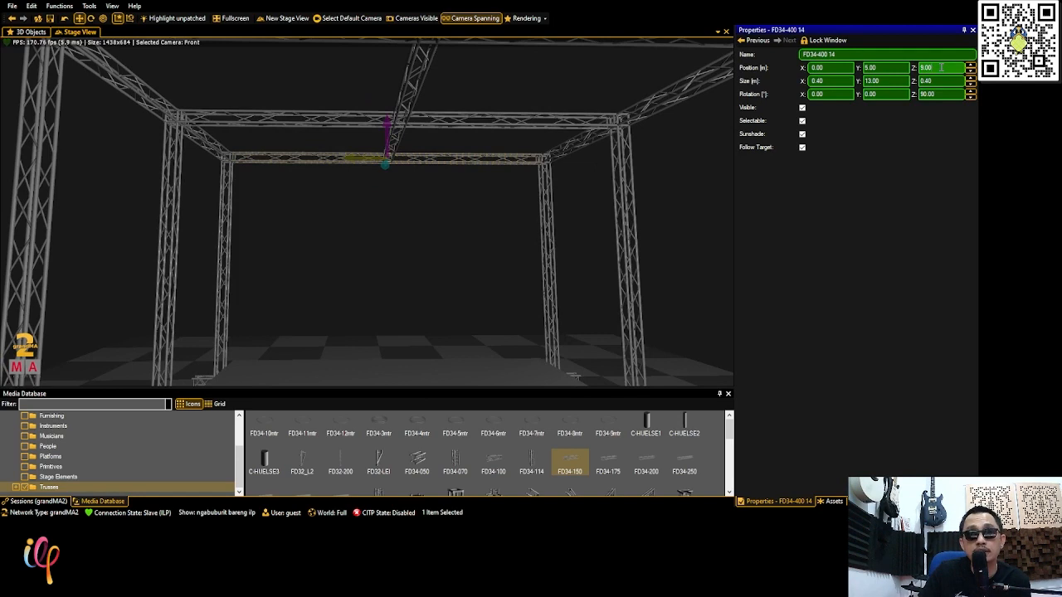
pyautogui.write('8')
pyautogui.press('Return')
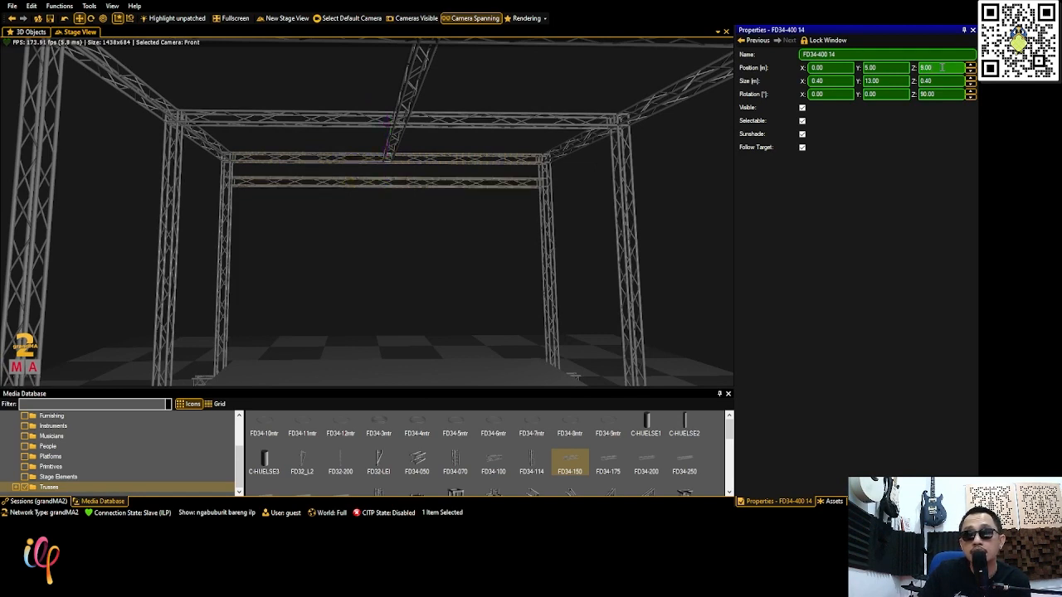
pyautogui.write('7')
pyautogui.press('Return')
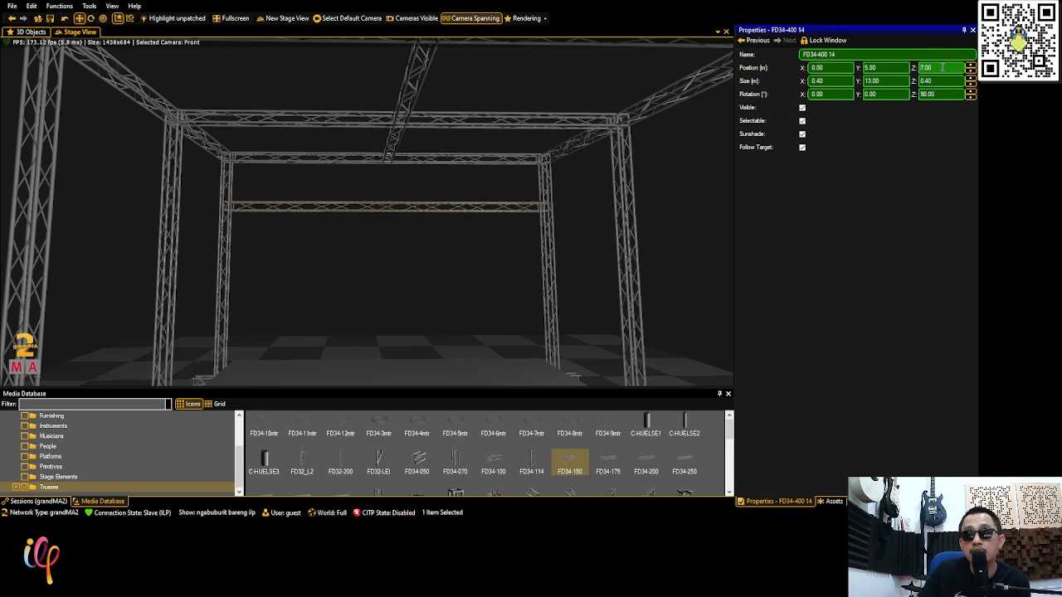
pyautogui.write('8')
pyautogui.press('Return')
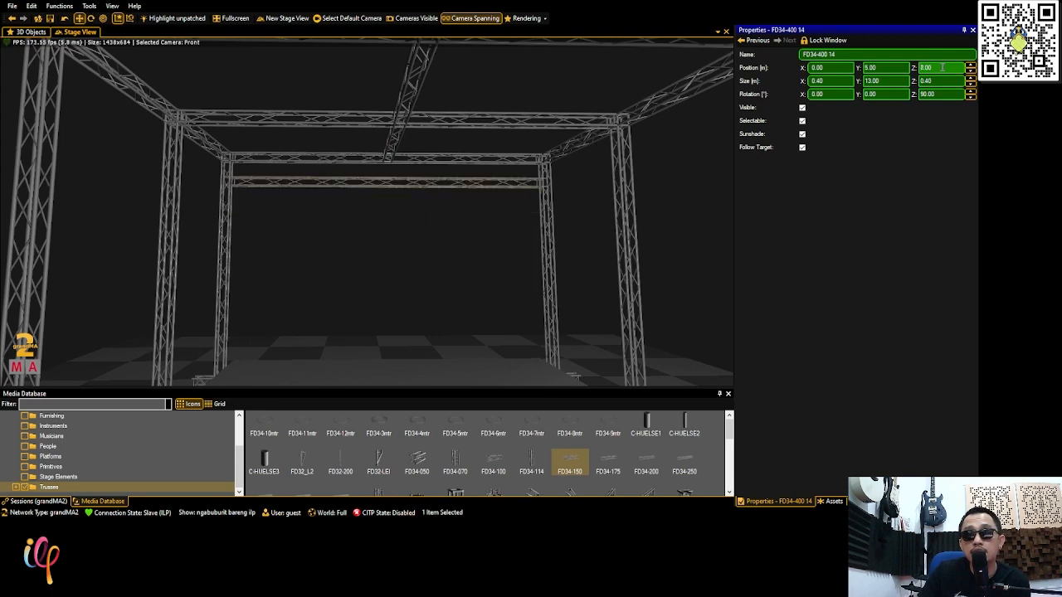
pyautogui.scroll(-3, 943, 68)
pyautogui.scroll(-2, 943, 67)
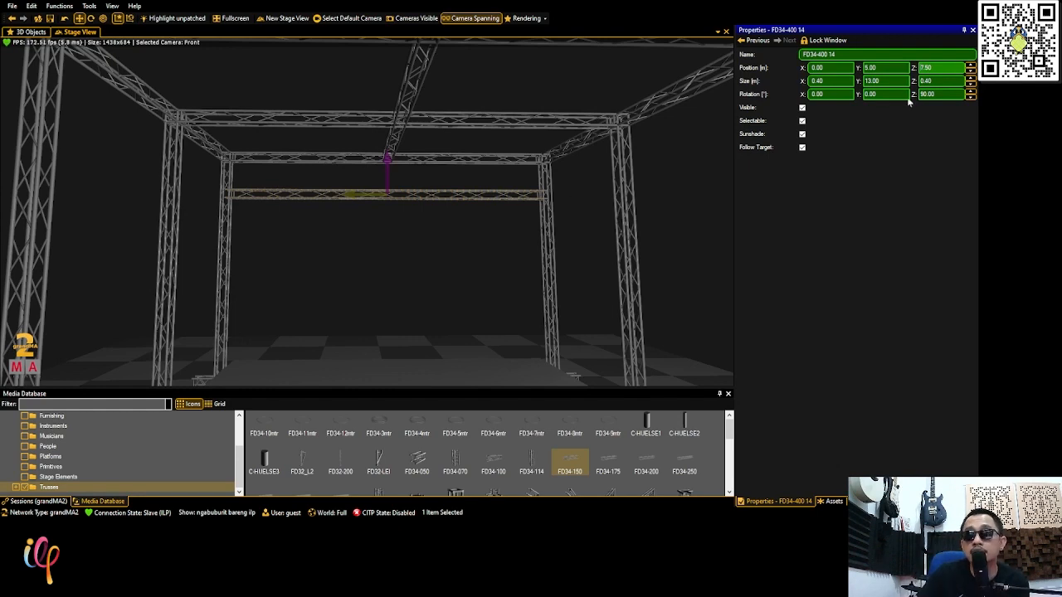
# Shorten the lowered rear truss by setting its Y size to 11.00 m
pyautogui.click(885, 82)
pyautogui.scroll(-5, 889, 82)
pyautogui.scroll(-7, 896, 81)
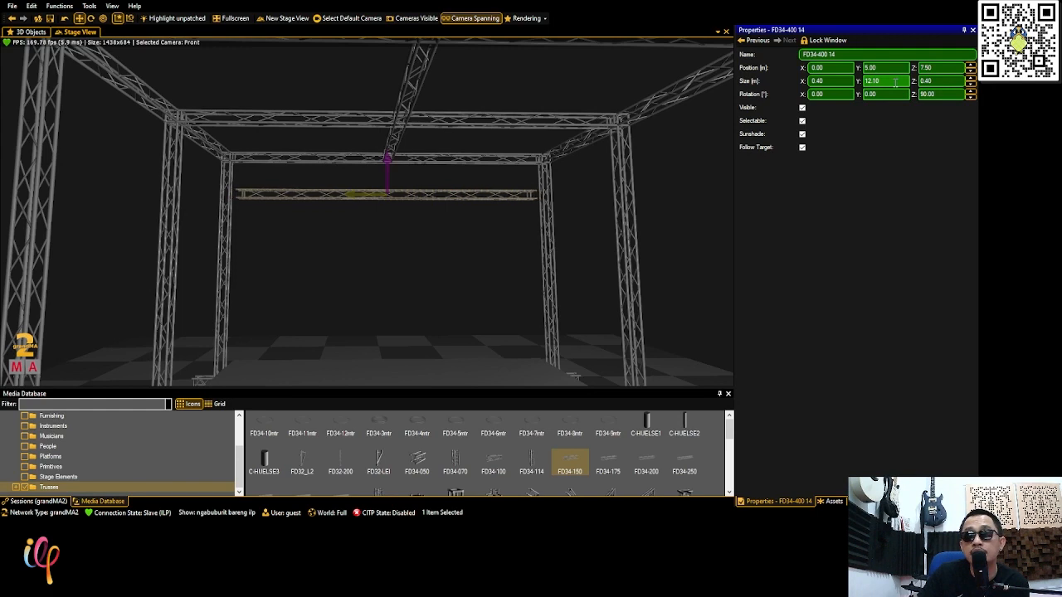
pyautogui.scroll(-8, 895, 81)
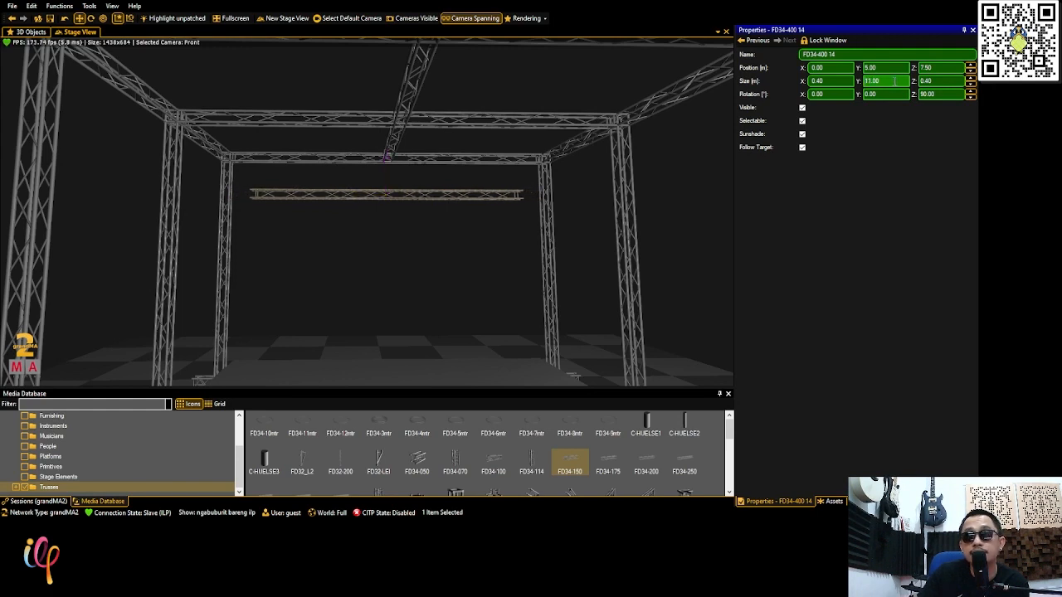
# Shorten the lowered rear truss to a Y size of 10.00 m and clear the selection
pyautogui.scroll(-9, 894, 81)
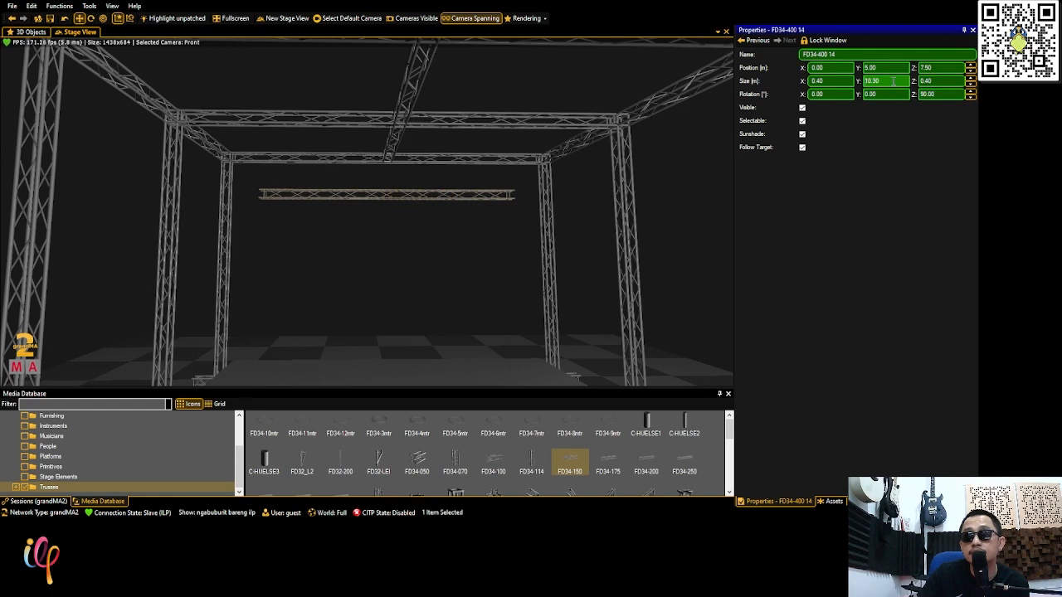
pyautogui.scroll(-1, 894, 80)
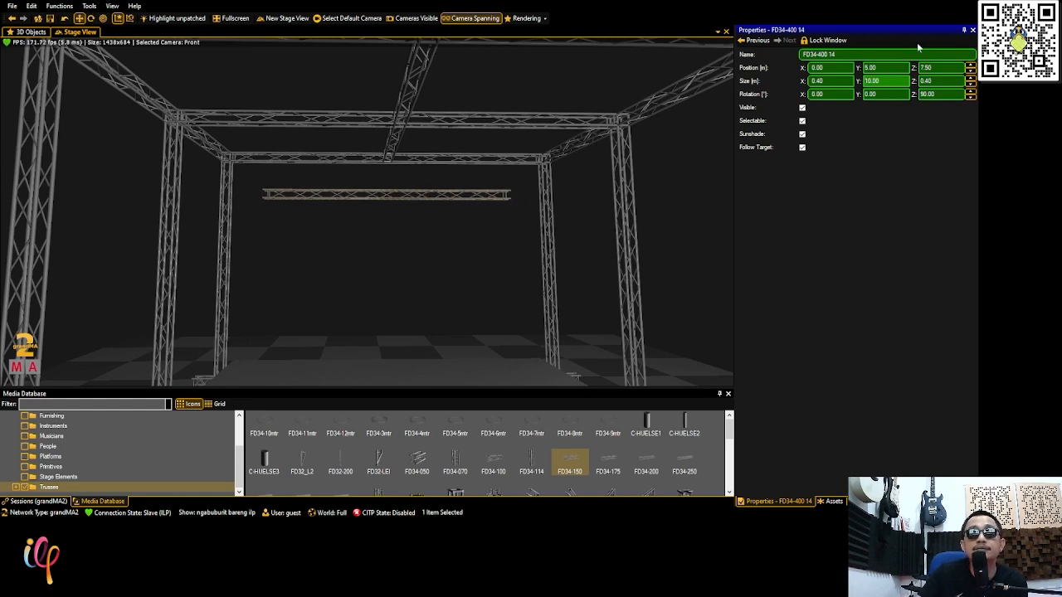
pyautogui.scroll(-3, 461, 257)
pyautogui.scroll(1, 456, 259)
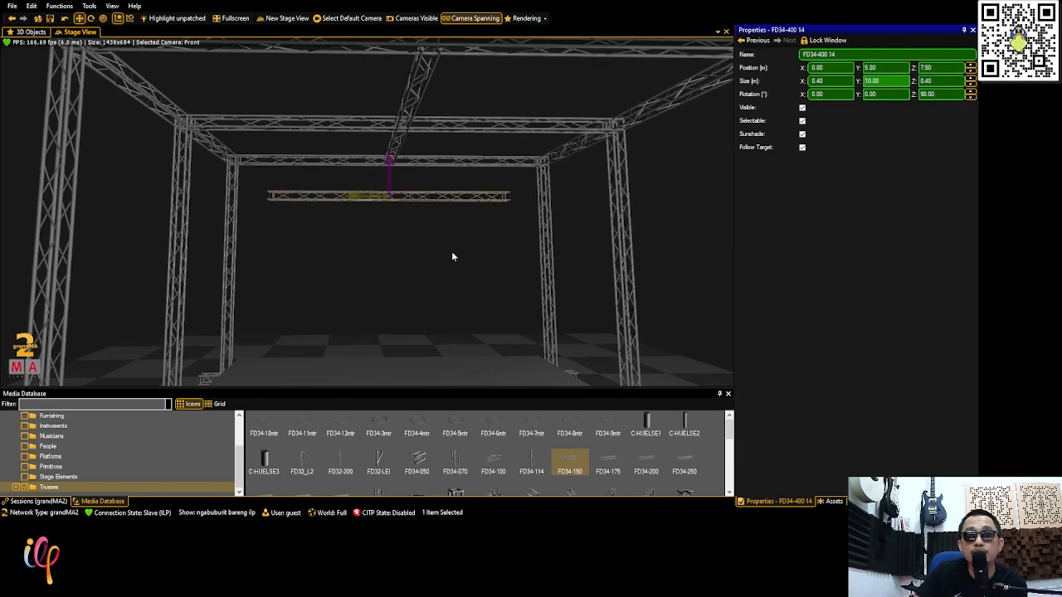
pyautogui.moveTo(398, 219); pyautogui.dragTo(397, 223, button='right')
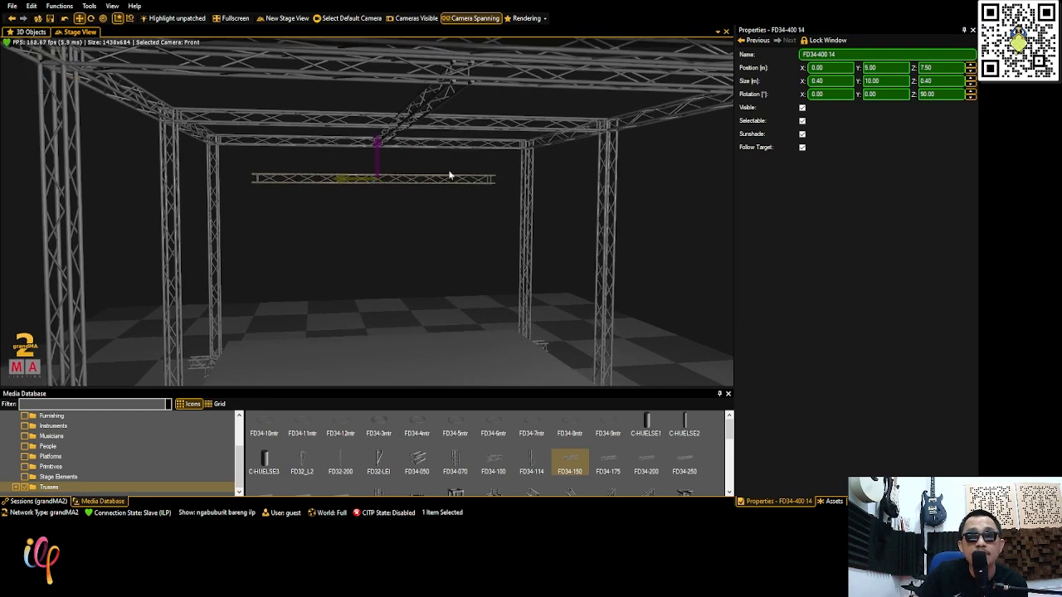
pyautogui.click(498, 190)
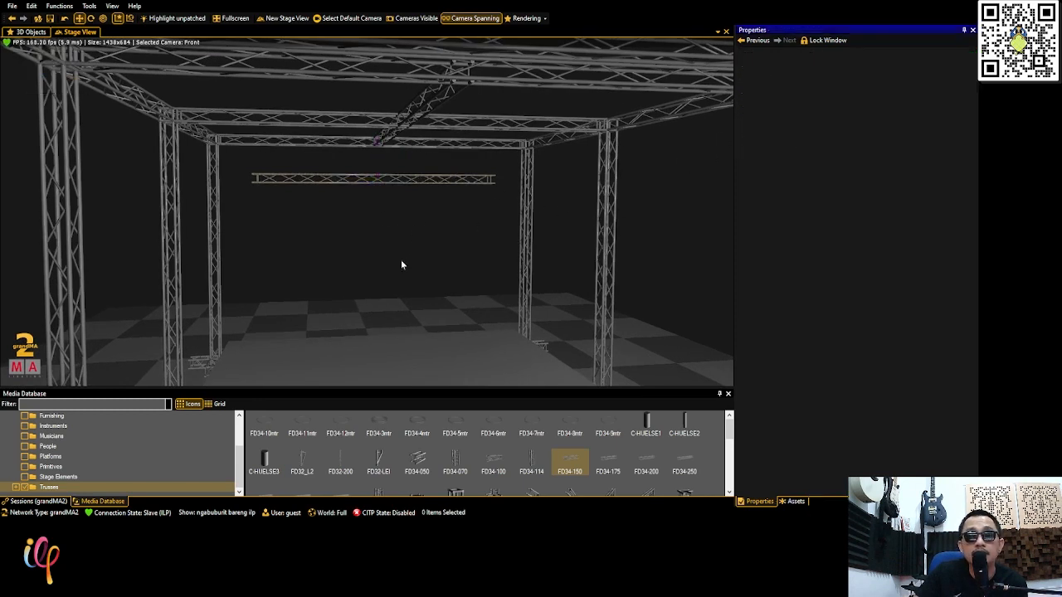
# Add a Cylinder primitive to the stage and size it 0.10 m in X, 0.10 m in Y and 1.60 m in Z
pyautogui.click(265, 462)
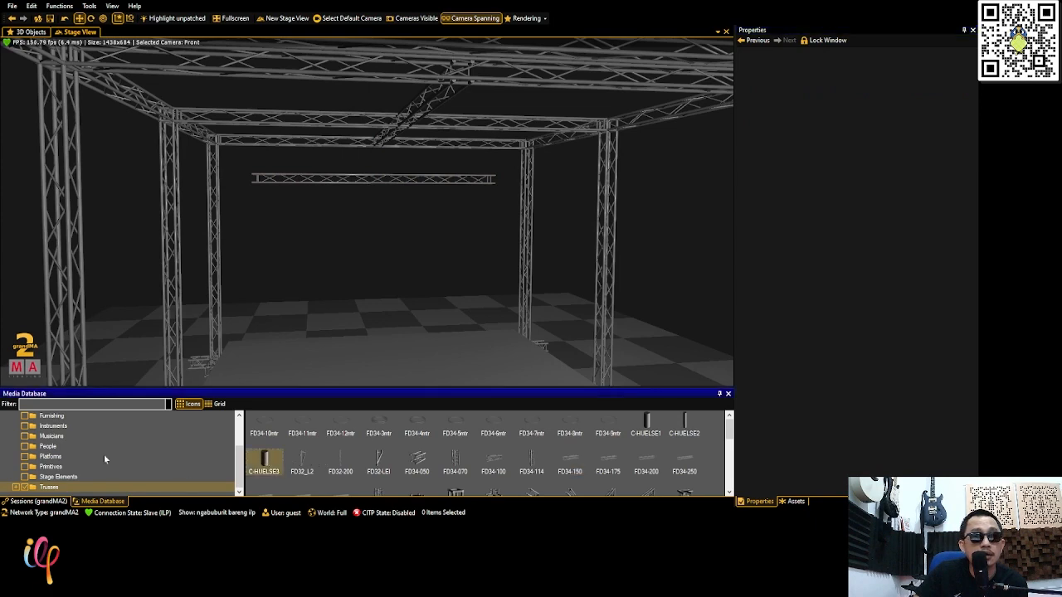
pyautogui.click(50, 467)
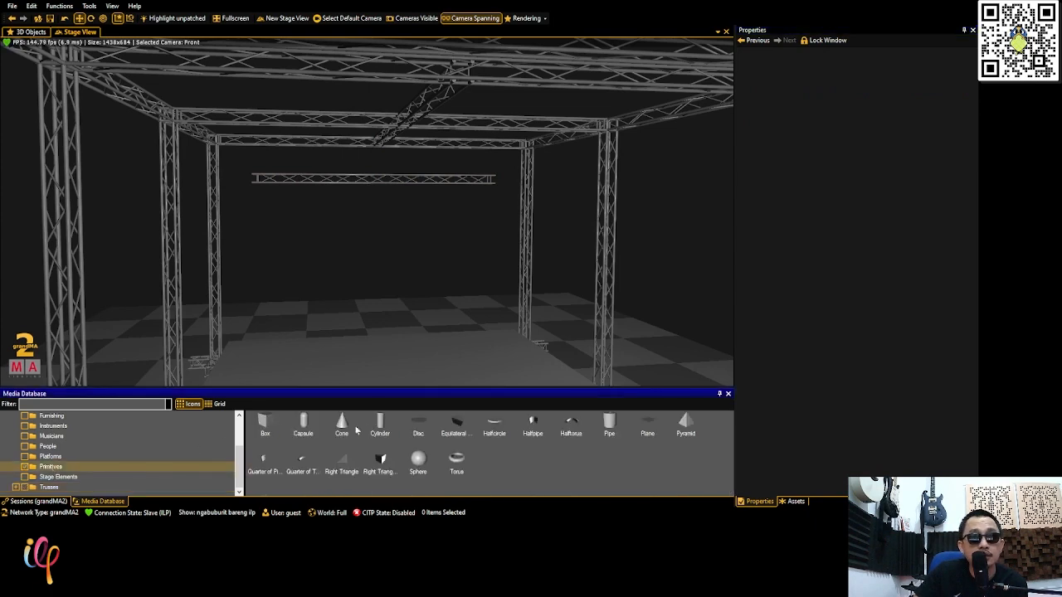
pyautogui.moveTo(378, 425); pyautogui.dragTo(382, 329)
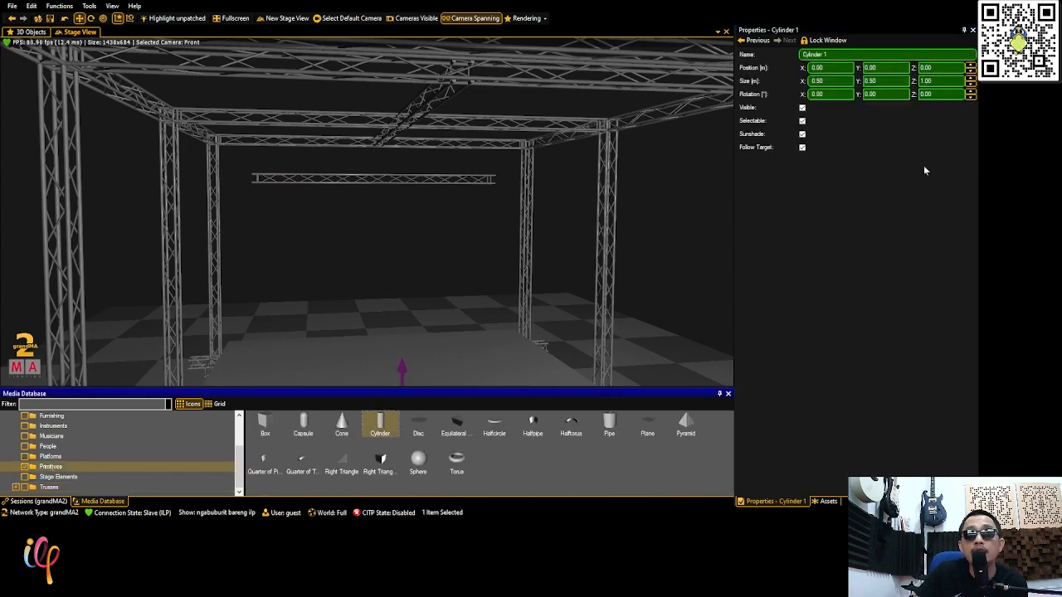
pyautogui.click(837, 80)
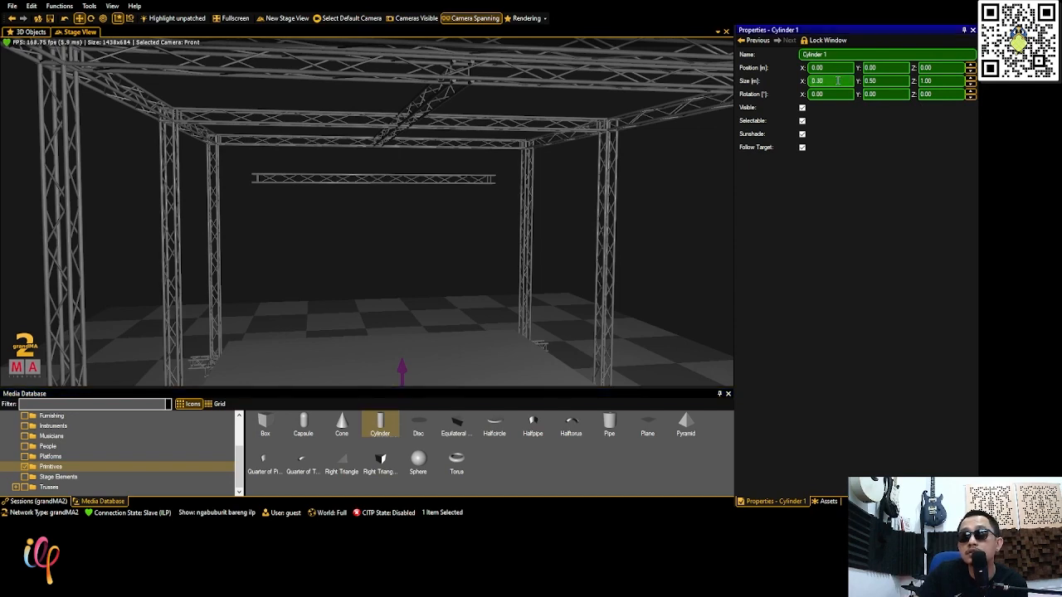
pyautogui.write('0.1')
pyautogui.click(893, 80)
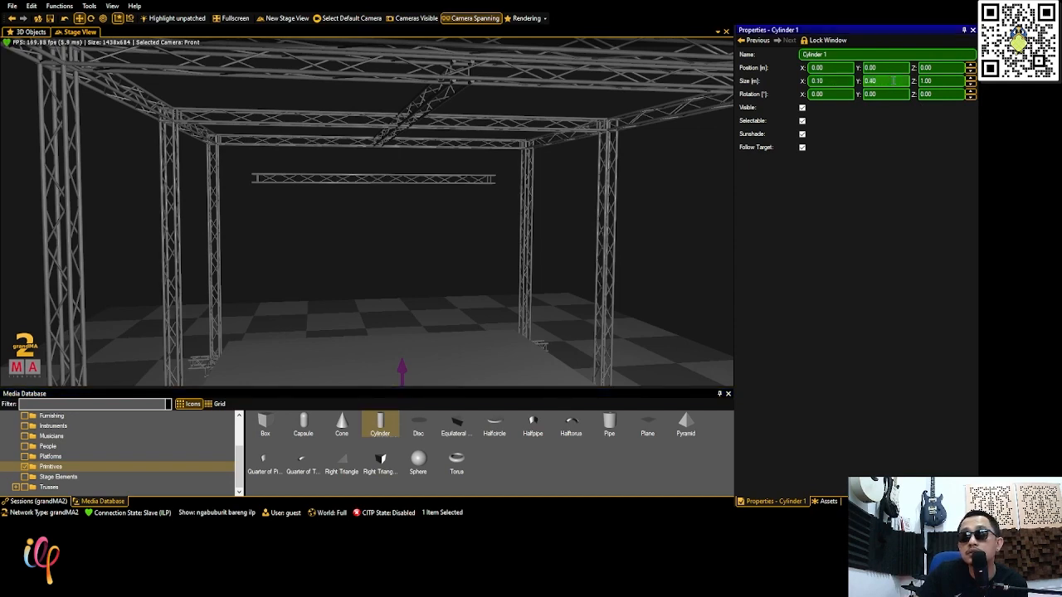
pyautogui.click(946, 80)
pyautogui.press('Return')
# Position the cylinder above the lowered rear truss at X -4.00, Y 5.00 and Z 7.50
pyautogui.click(940, 68)
pyautogui.write('6')
pyautogui.click(900, 68)
pyautogui.write('5')
pyautogui.click(851, 67)
pyautogui.write('4')
pyautogui.press('Return')
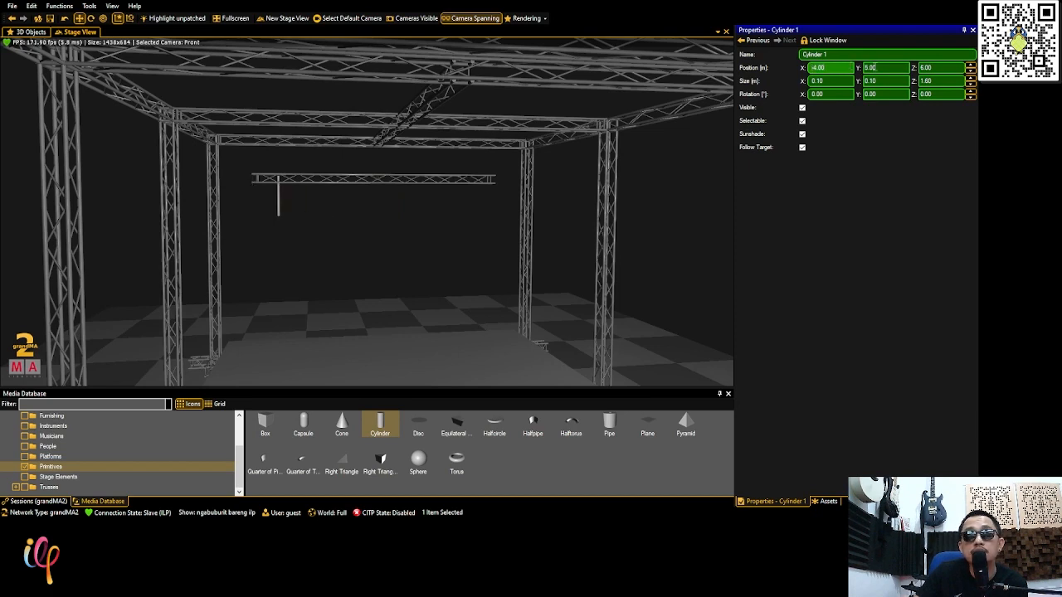
pyautogui.click(945, 67)
pyautogui.scroll(2, 945, 67)
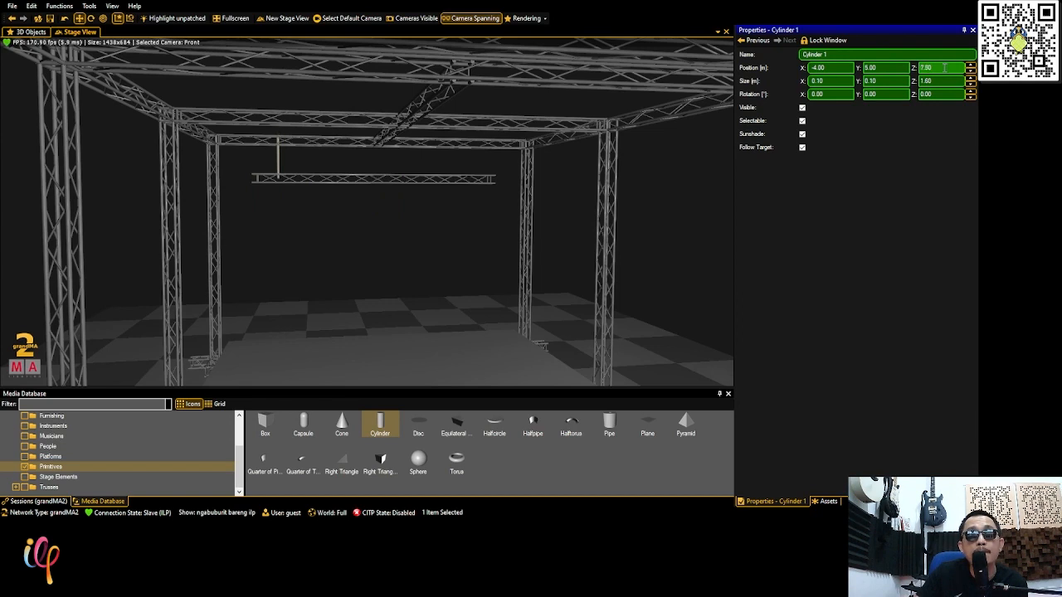
# Try the cylinder closer to the truss end at X -4.80 and return it to X -4.00
pyautogui.click(826, 67)
pyautogui.scroll(-3, 826, 67)
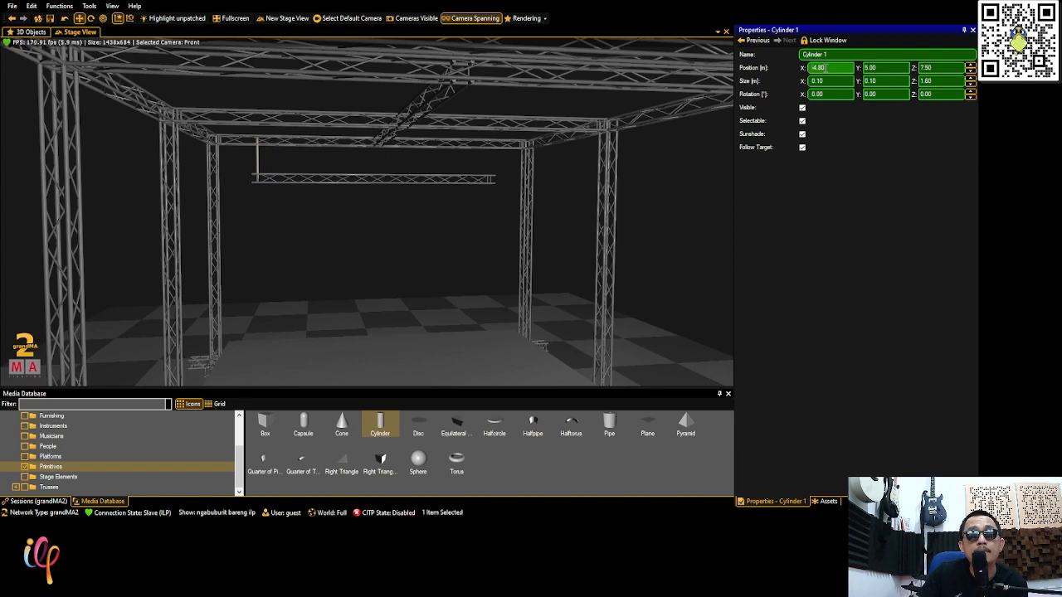
pyautogui.scroll(5, 826, 68)
pyautogui.scroll(2, 840, 67)
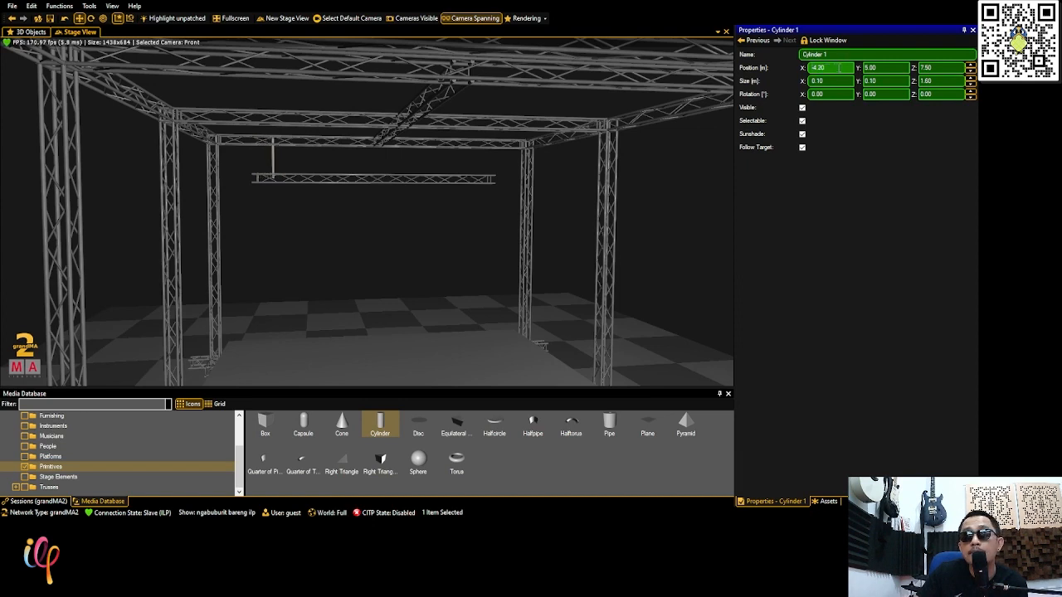
pyautogui.scroll(1, 841, 67)
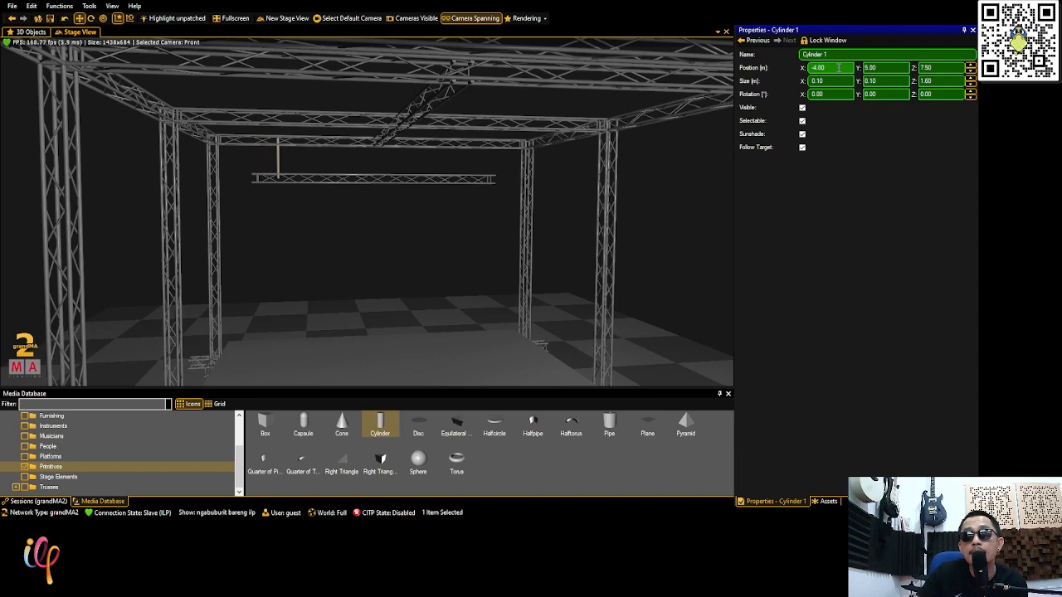
# Shorten the cylinder to a Z size of 1.50 m and check how it meets the truss up close
pyautogui.click(953, 67)
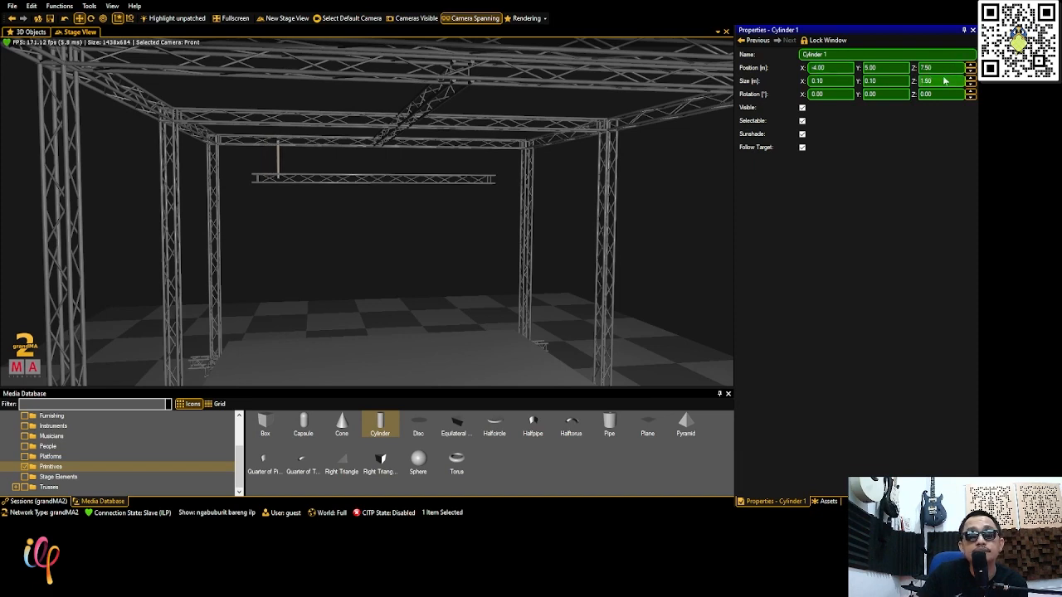
pyautogui.scroll(5, 300, 193)
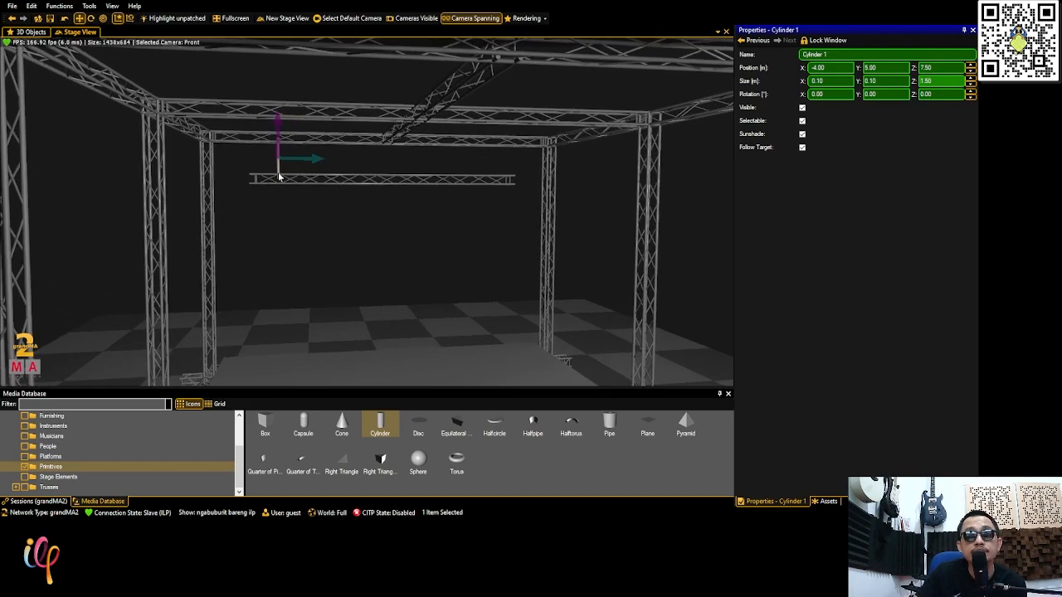
pyautogui.scroll(3, 278, 171)
pyautogui.moveTo(278, 171); pyautogui.dragTo(278, 169, button='right')
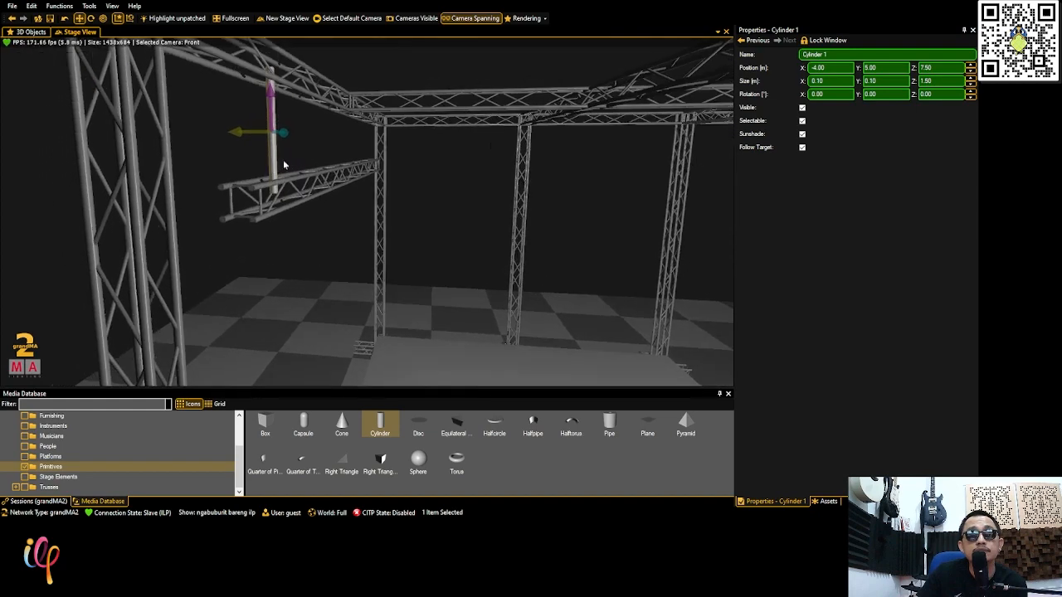
# Thin the cylinder to 0.05 m in X and Y size and set its Y rotation to 180°
pyautogui.click(842, 81)
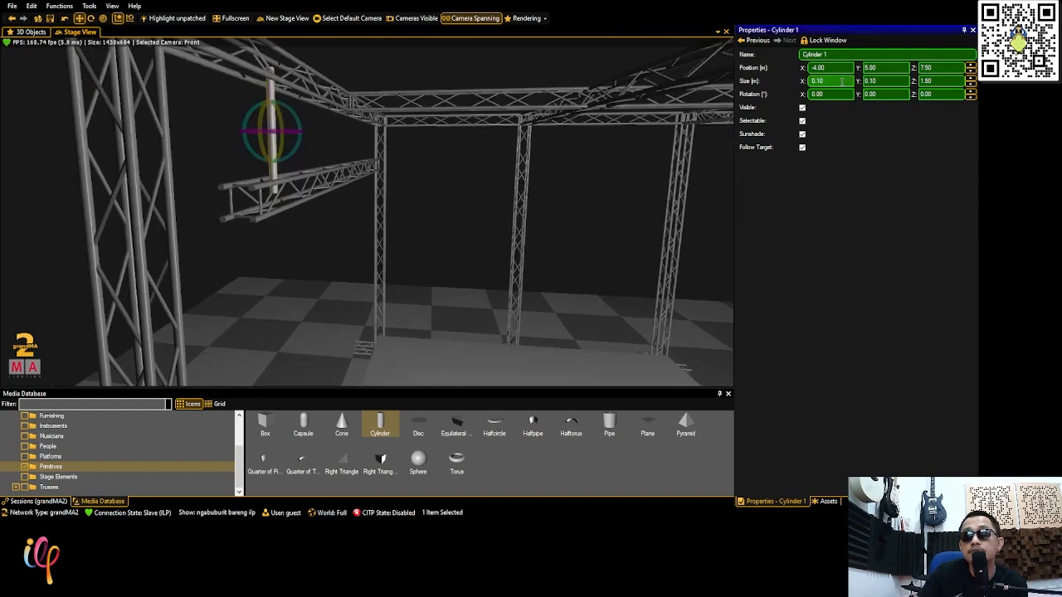
pyautogui.click(841, 82)
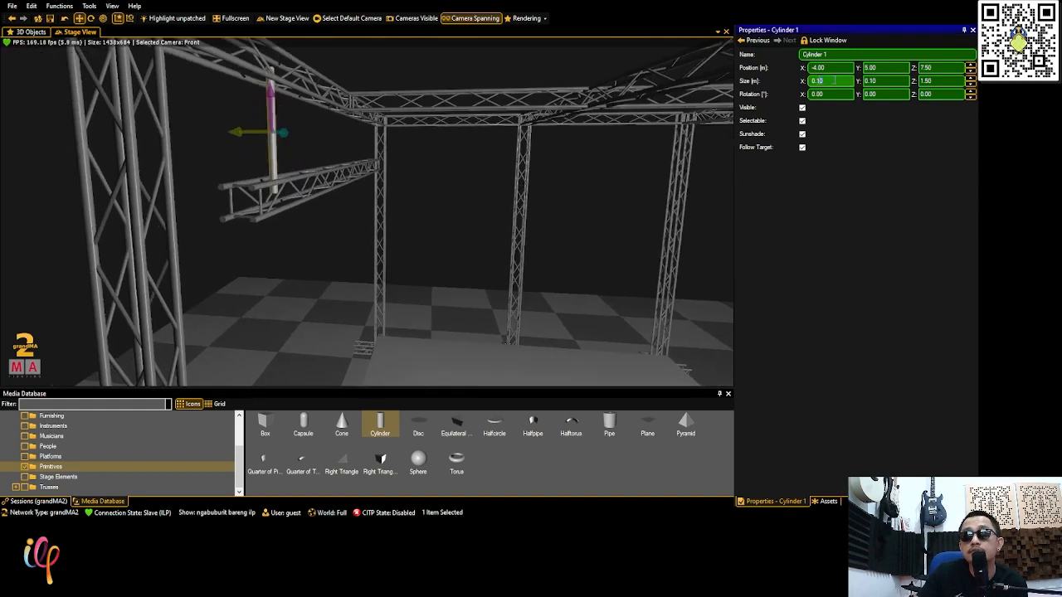
pyautogui.press('Tab')
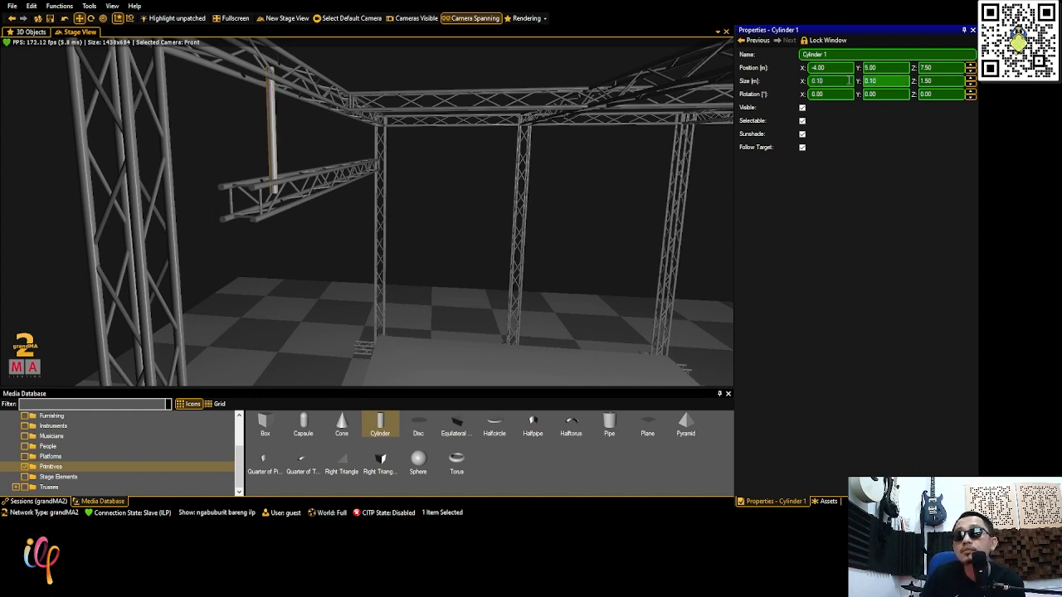
pyautogui.click(849, 80)
pyautogui.press('BackSpace')
pyautogui.press('BackSpace')
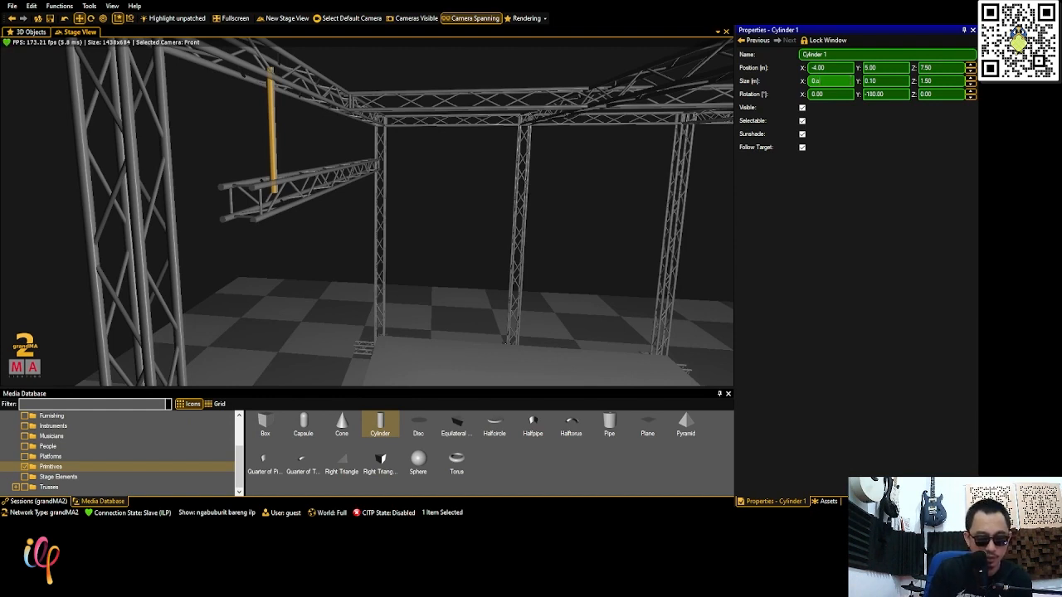
pyautogui.write('.05')
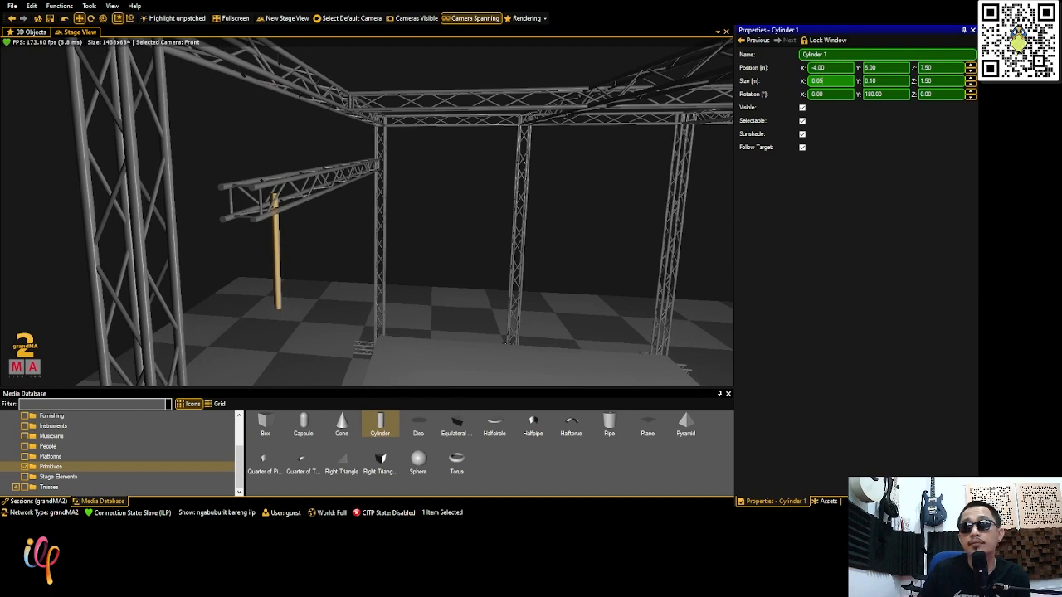
pyautogui.click(890, 81)
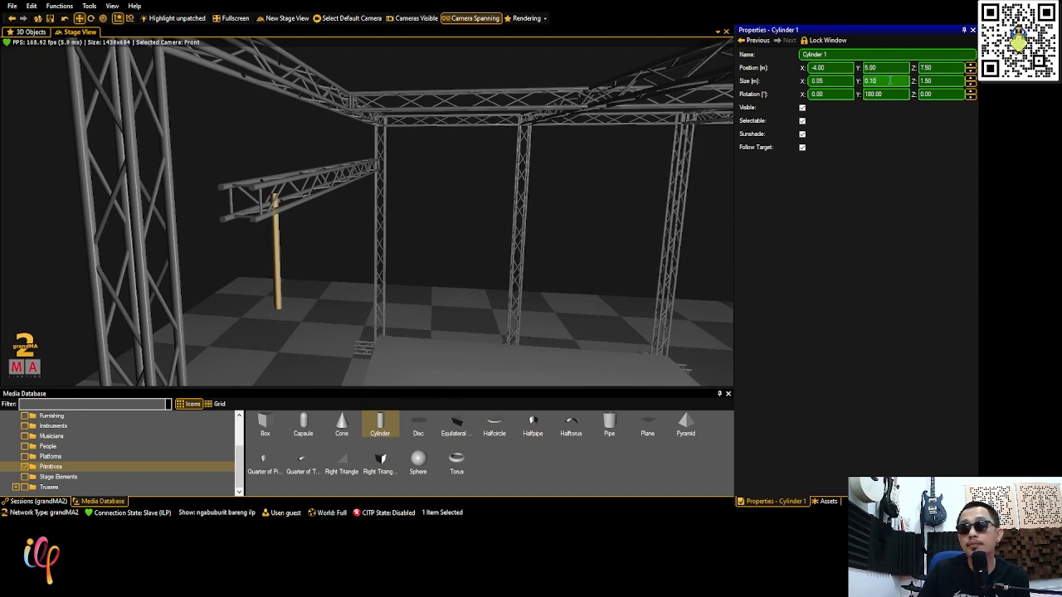
pyautogui.write('0.')
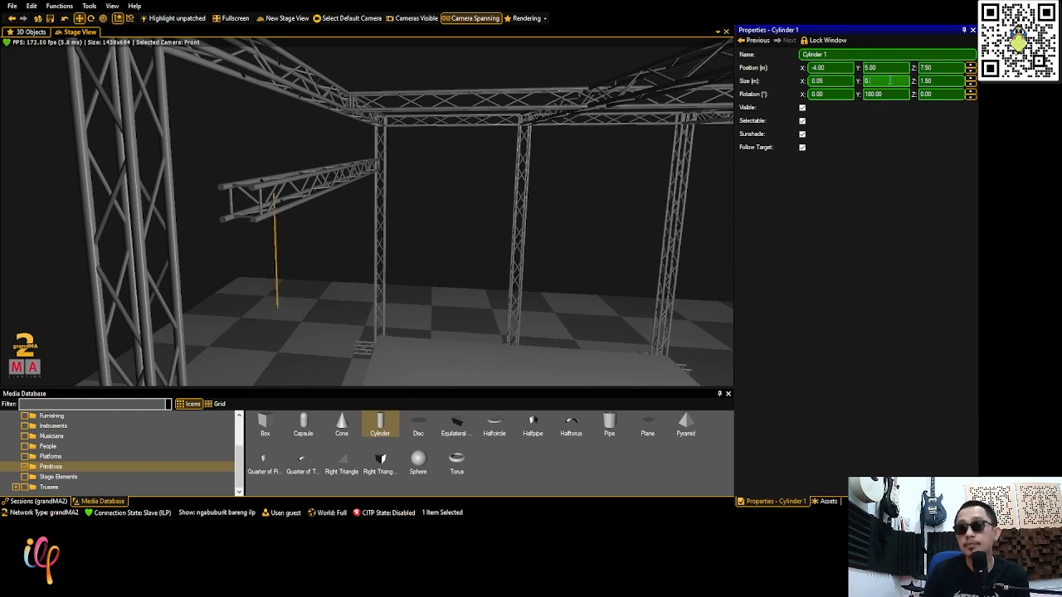
pyautogui.write('05')
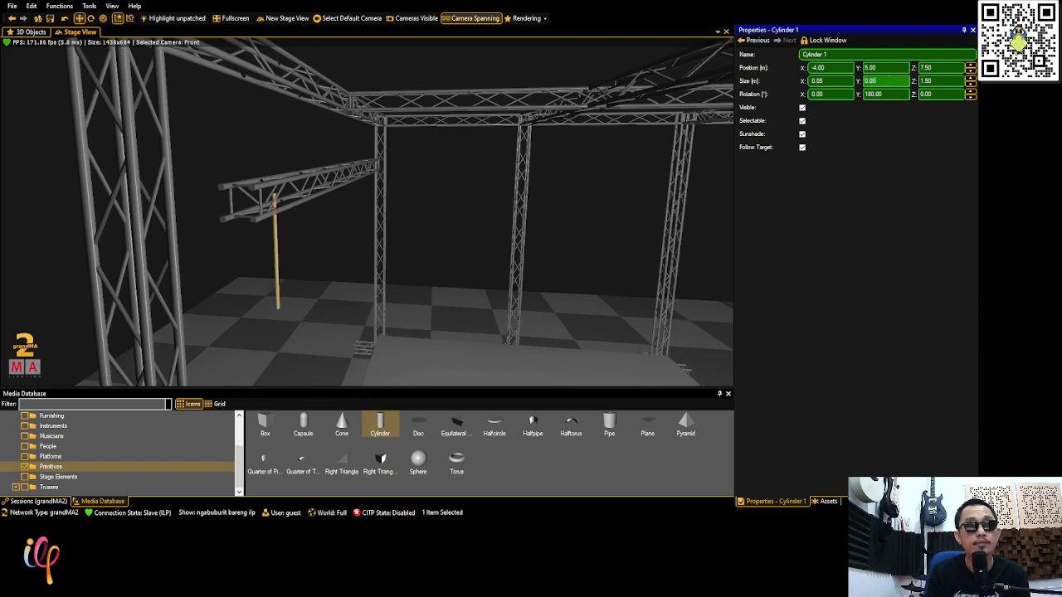
# Raise the flipped cylinder to Z position 9.00 so it spans from the hanging truss to the roof truss
pyautogui.click(944, 70)
pyautogui.scroll(3, 945, 71)
pyautogui.scroll(-2, 944, 71)
pyautogui.scroll(1, 944, 70)
pyautogui.scroll(1, 944, 71)
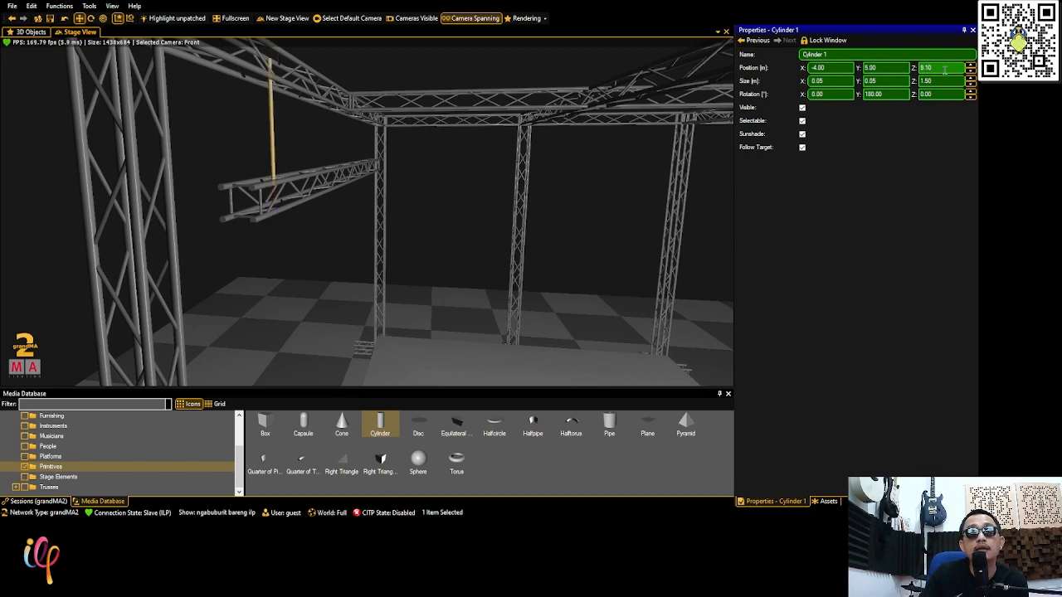
pyautogui.scroll(5, 286, 133)
pyautogui.moveTo(260, 156); pyautogui.dragTo(256, 163, button='right')
pyautogui.scroll(-6, 376, 163)
pyautogui.moveTo(553, 205); pyautogui.dragTo(377, 171, button='right')
pyautogui.scroll(1, 554, 208)
pyautogui.scroll(1, 555, 208)
pyautogui.scroll(-2, 415, 231)
pyautogui.scroll(-3, 371, 172)
# Duplicate the suspension cylinder and move the copy to X position 4.00
pyautogui.hotkey('ctrl', 'c')
pyautogui.hotkey('ctrl', 'v')
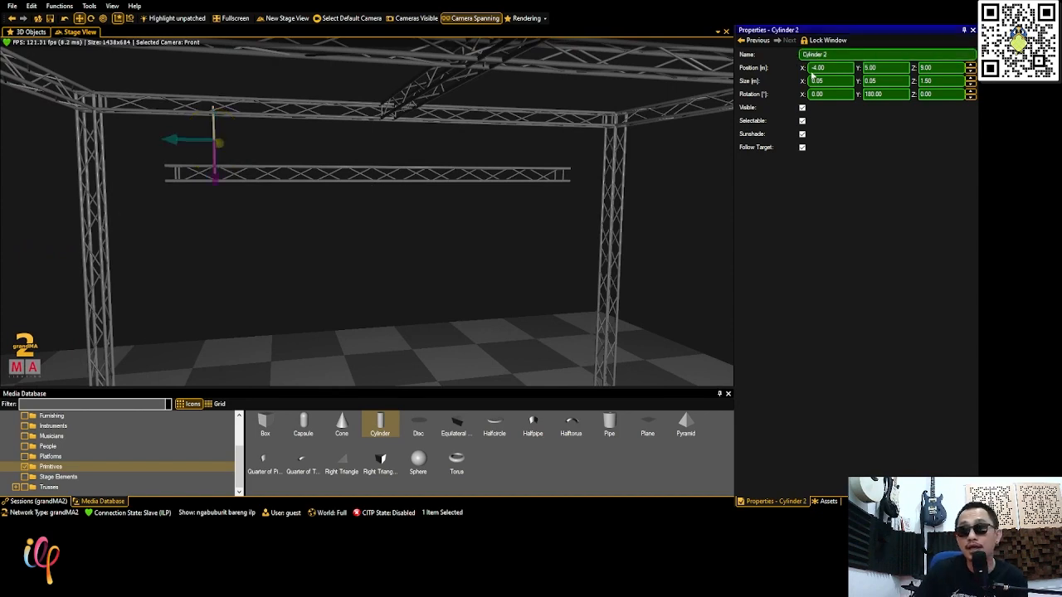
pyautogui.click(815, 68)
pyautogui.write('4')
pyautogui.press('Return')
pyautogui.scroll(-3, 357, 205)
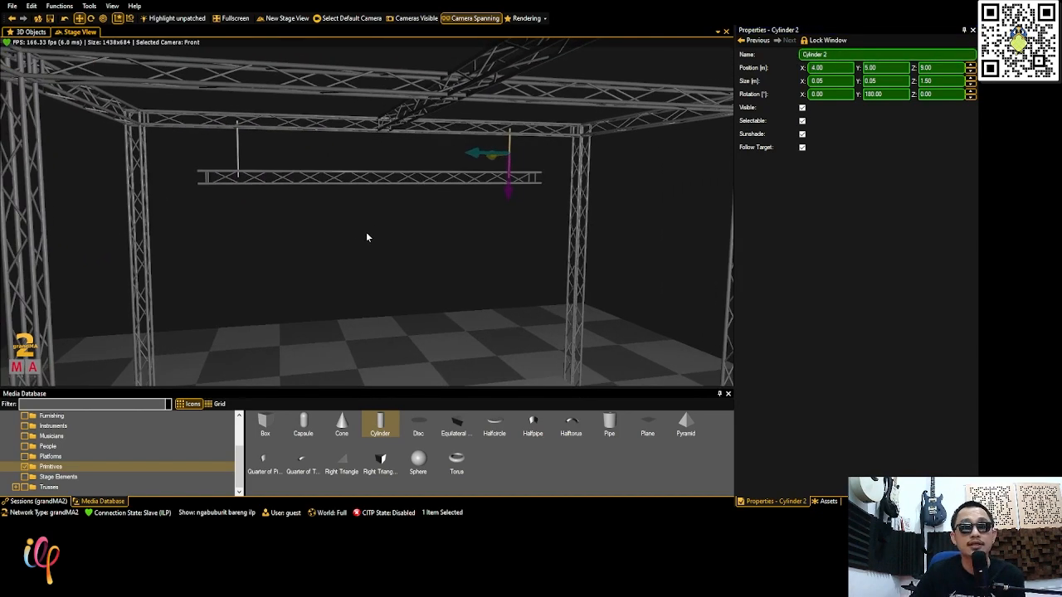
# Duplicate the hanging rear truss together with its two suspension cylinders and place the copy at Y position 0.00
pyautogui.moveTo(341, 247); pyautogui.dragTo(360, 249)
pyautogui.moveTo(360, 250); pyautogui.dragTo(485, 181, button='right')
pyautogui.moveTo(486, 180); pyautogui.dragTo(399, 192)
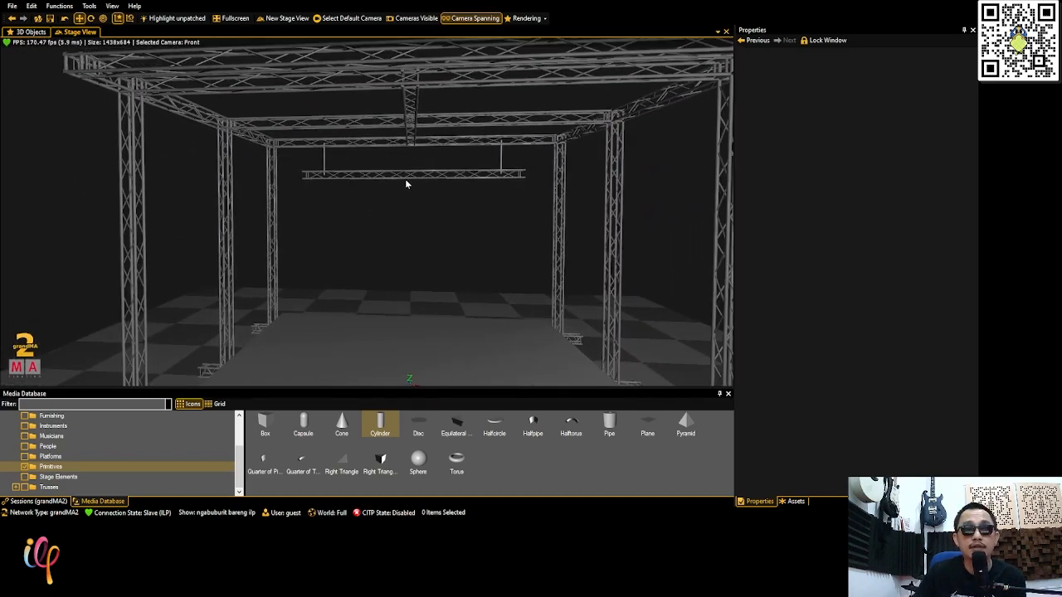
pyautogui.scroll(10, 371, 181)
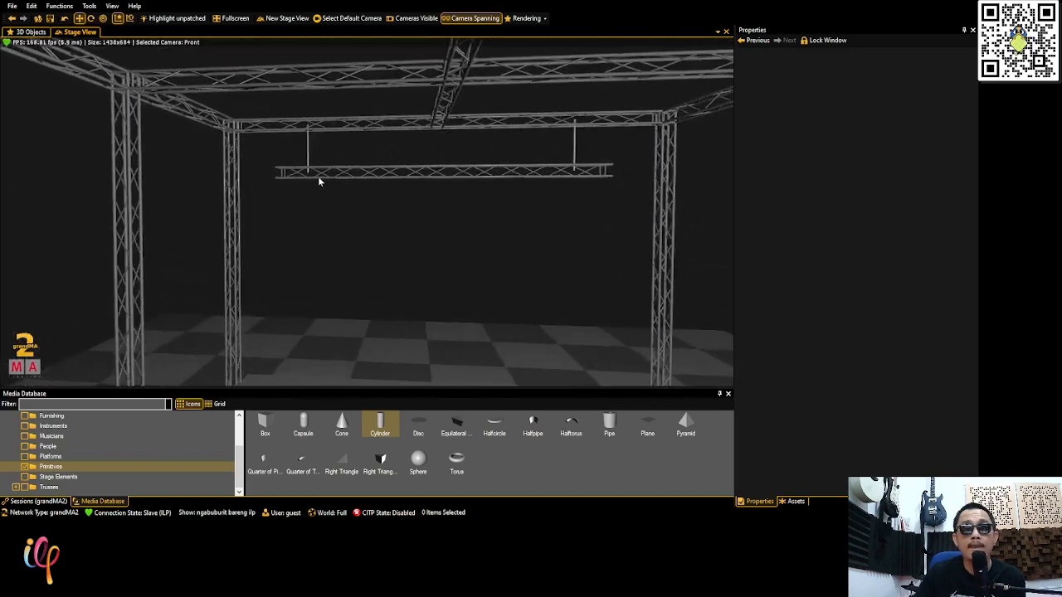
pyautogui.click(319, 174)
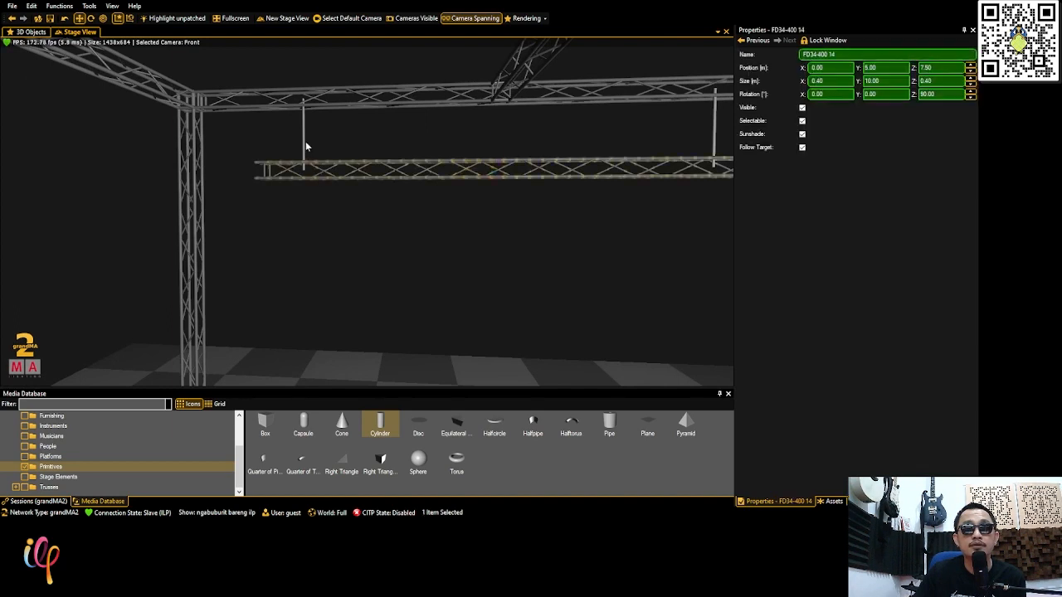
pyautogui.keyDown('ctrl'); pyautogui.click(713, 133); pyautogui.keyUp('ctrl')
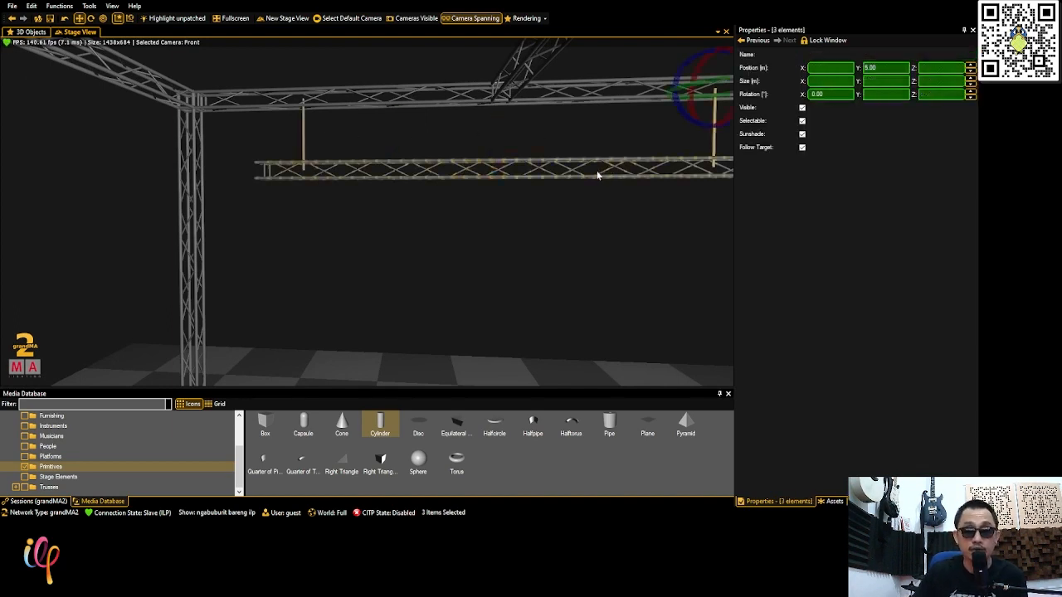
pyautogui.click(893, 67)
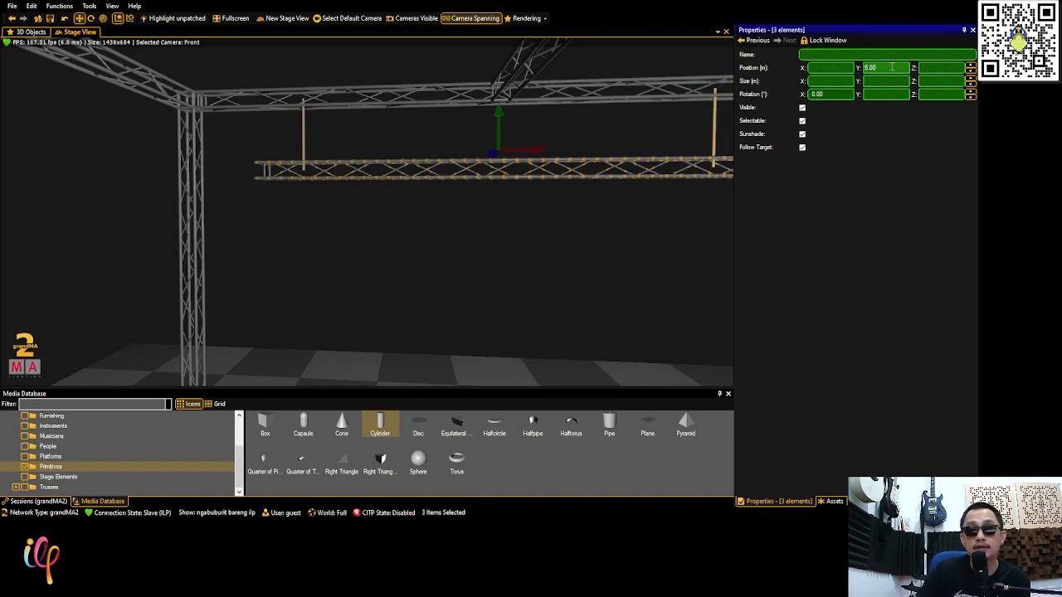
pyautogui.write('0')
pyautogui.press('Return')
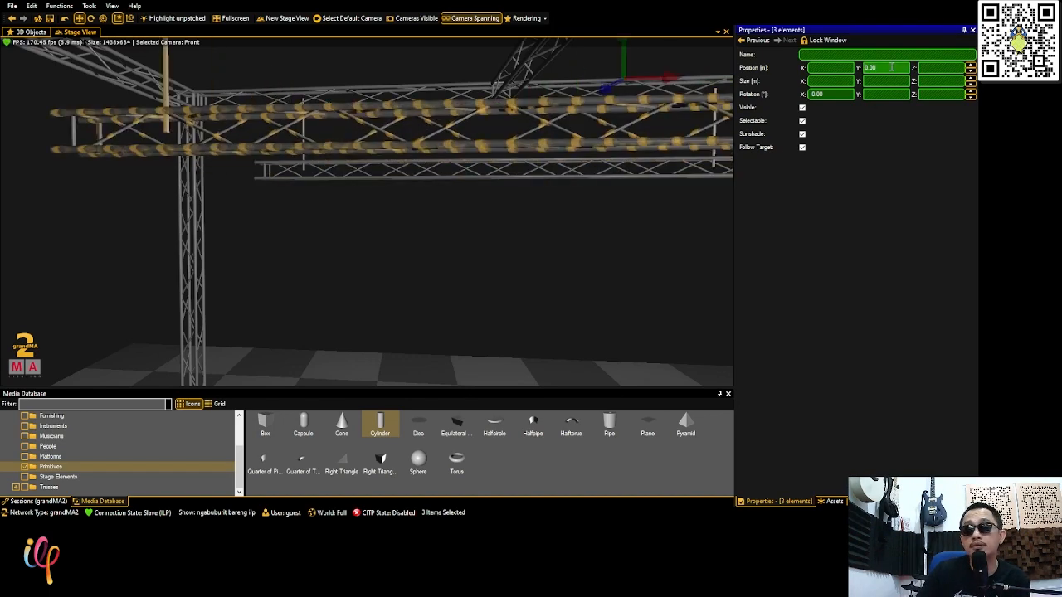
# Raise the hanging truss at Y position 0.00 to Z position 8.00, leaving its suspension cylinders in place
pyautogui.scroll(-5, 474, 218)
pyautogui.moveTo(479, 215); pyautogui.dragTo(476, 228, button='right')
pyautogui.scroll(-1, 474, 220)
pyautogui.scroll(-1, 475, 220)
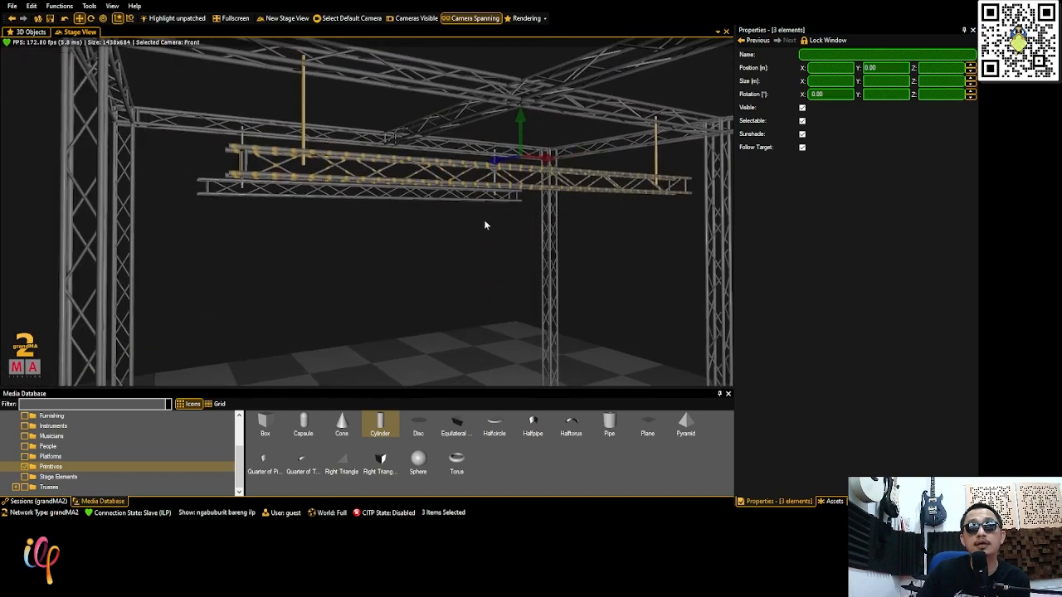
pyautogui.click(363, 101)
pyautogui.click(352, 155)
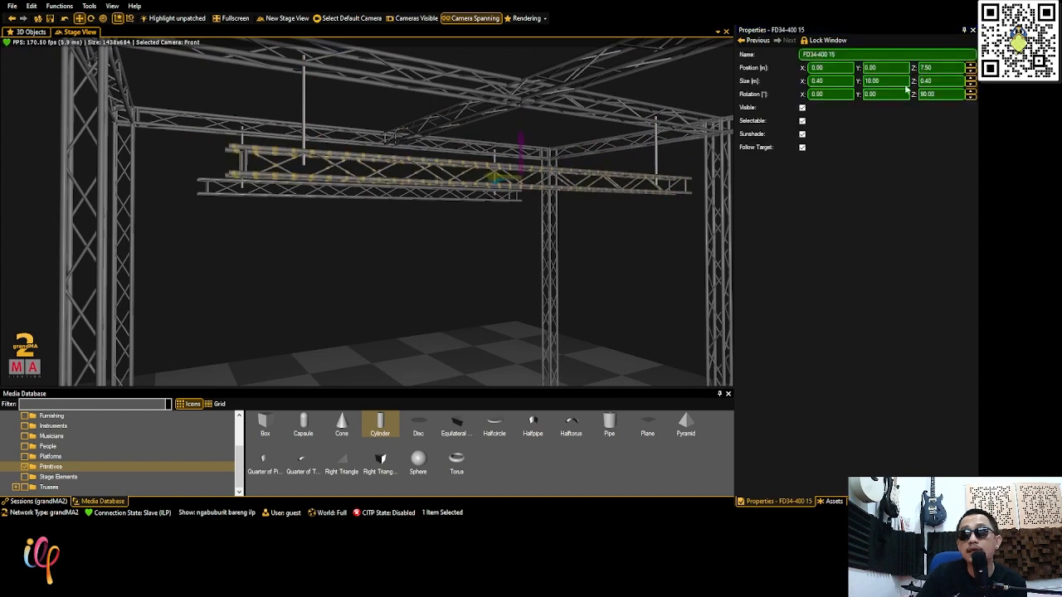
pyautogui.click(942, 68)
pyautogui.scroll(1, 942, 68)
pyautogui.scroll(-1, 942, 68)
pyautogui.keyDown('ctrl'); pyautogui.scroll(3, 942, 68); pyautogui.keyUp('ctrl')
pyautogui.keyDown('ctrl'); pyautogui.scroll(2, 942, 68); pyautogui.keyUp('ctrl')
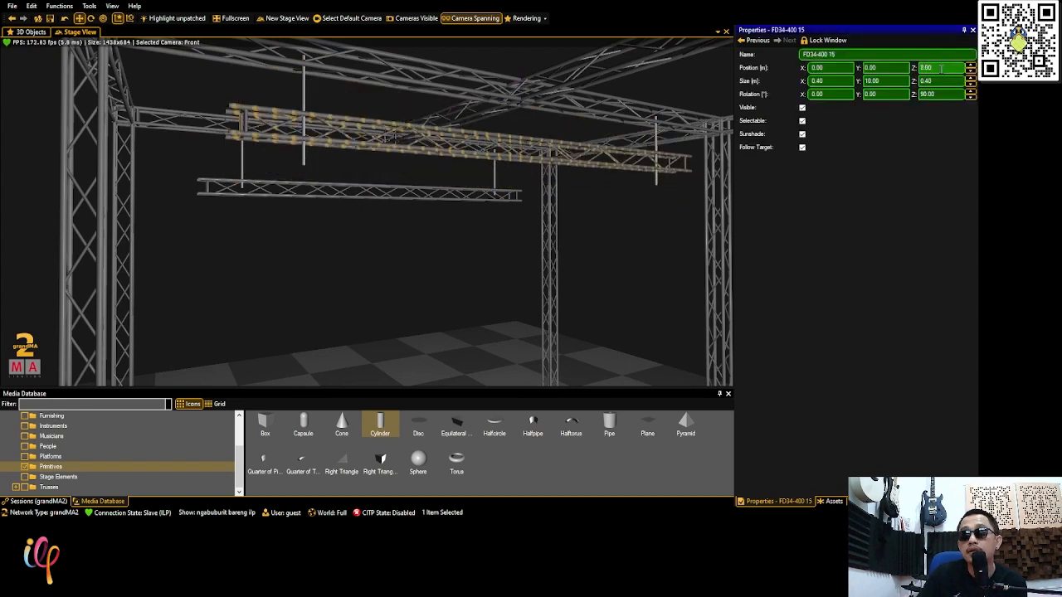
# Shorten the two suspension cylinders of the raised middle truss to a Z size of 1.00 m
pyautogui.scroll(-5, 377, 162)
pyautogui.moveTo(415, 169); pyautogui.dragTo(331, 126, button='right')
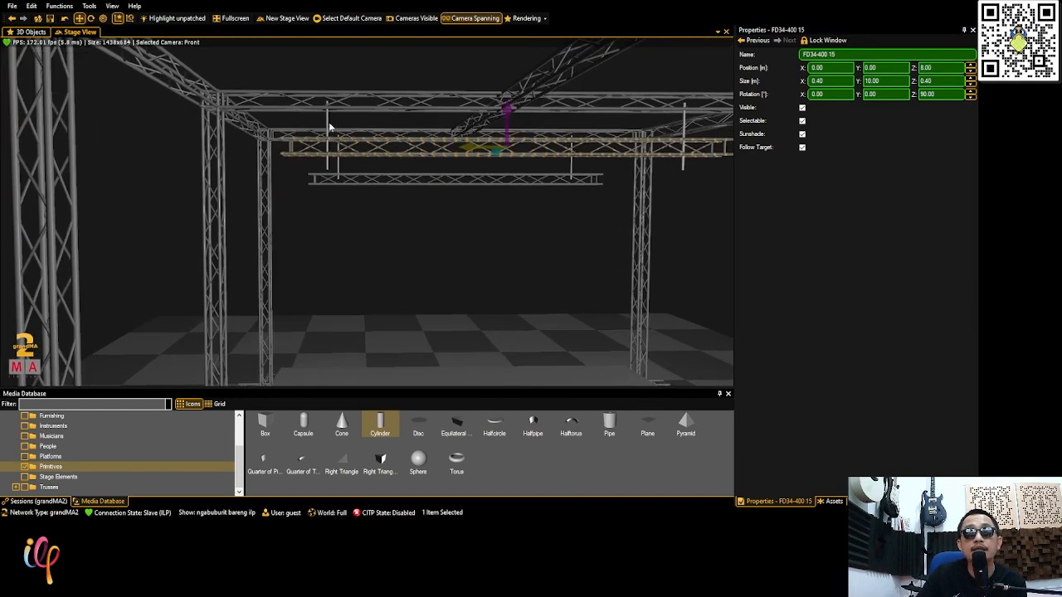
pyautogui.click(327, 124)
pyautogui.keyDown('ctrl'); pyautogui.click(685, 120); pyautogui.keyUp('ctrl')
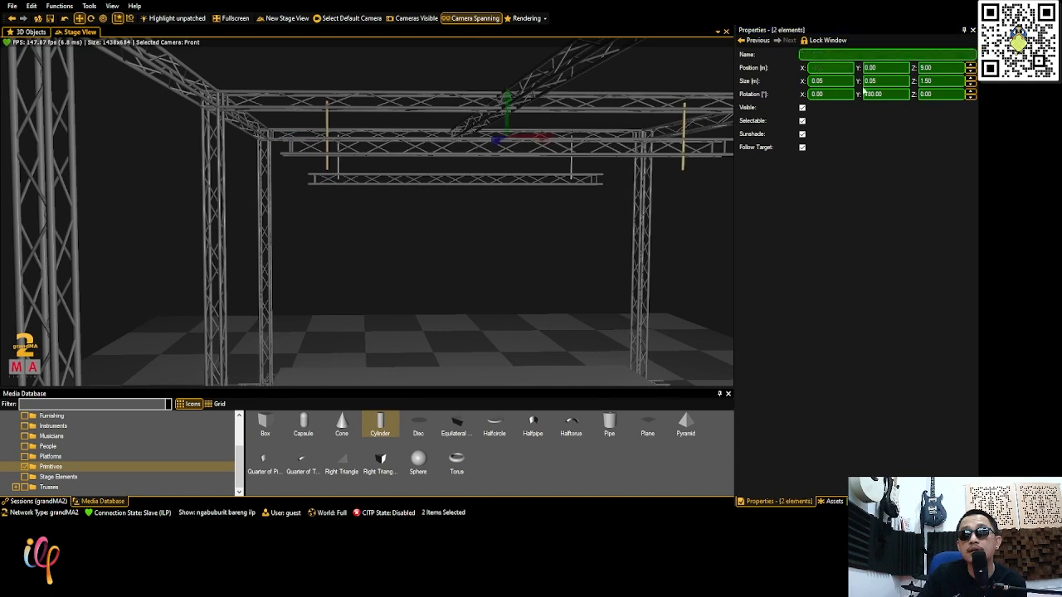
pyautogui.click(934, 83)
pyautogui.scroll(-6, 935, 82)
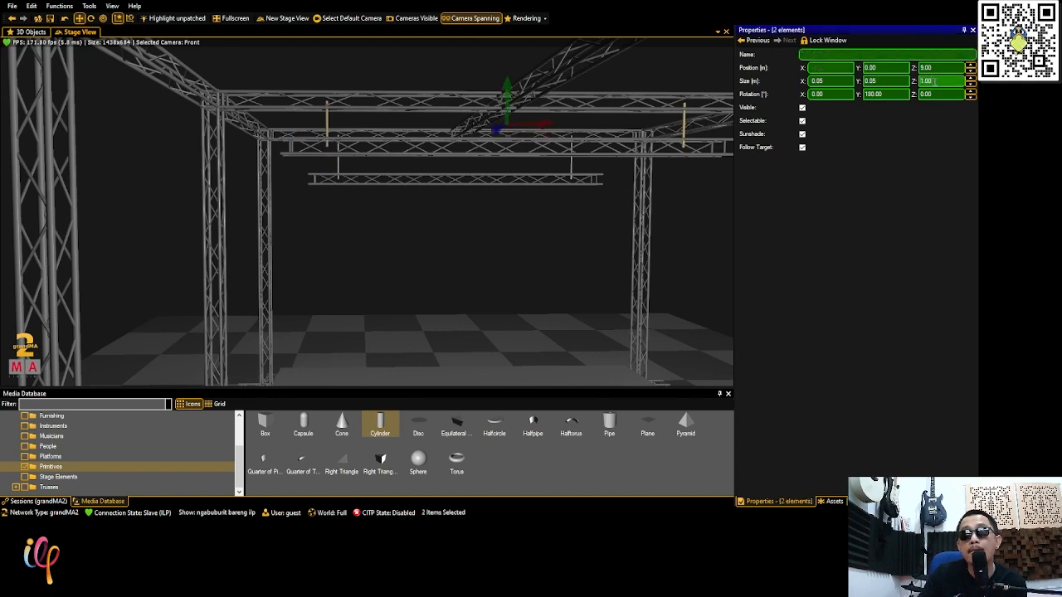
pyautogui.click(516, 230)
# Examine the hanging trusses and their suspension cylinders from the side and the front of the rig
pyautogui.scroll(-4, 512, 230)
pyautogui.moveTo(503, 229); pyautogui.dragTo(543, 242, button='right')
pyautogui.scroll(-1, 453, 226)
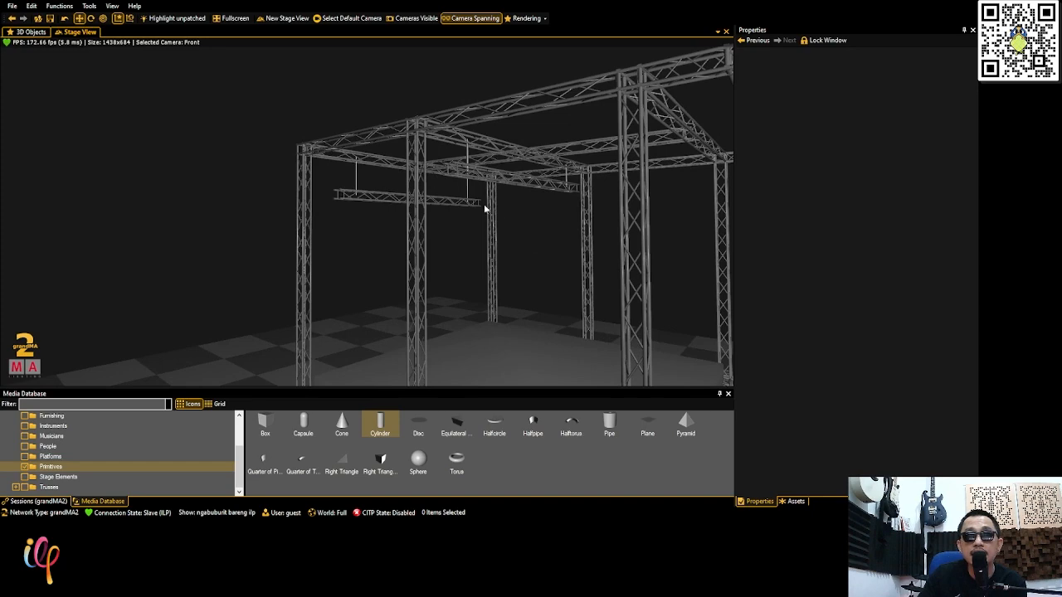
pyautogui.moveTo(489, 204); pyautogui.dragTo(525, 186, button='right')
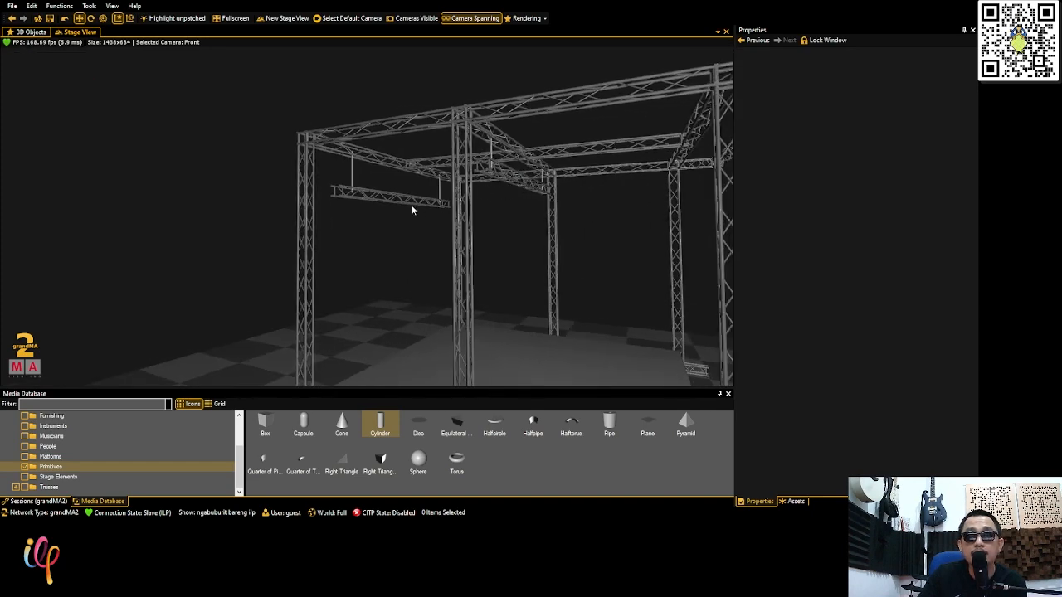
pyautogui.moveTo(520, 190); pyautogui.dragTo(507, 159, button='right')
pyautogui.scroll(1, 607, 184)
pyautogui.scroll(-1, 607, 184)
pyautogui.scroll(2, 606, 185)
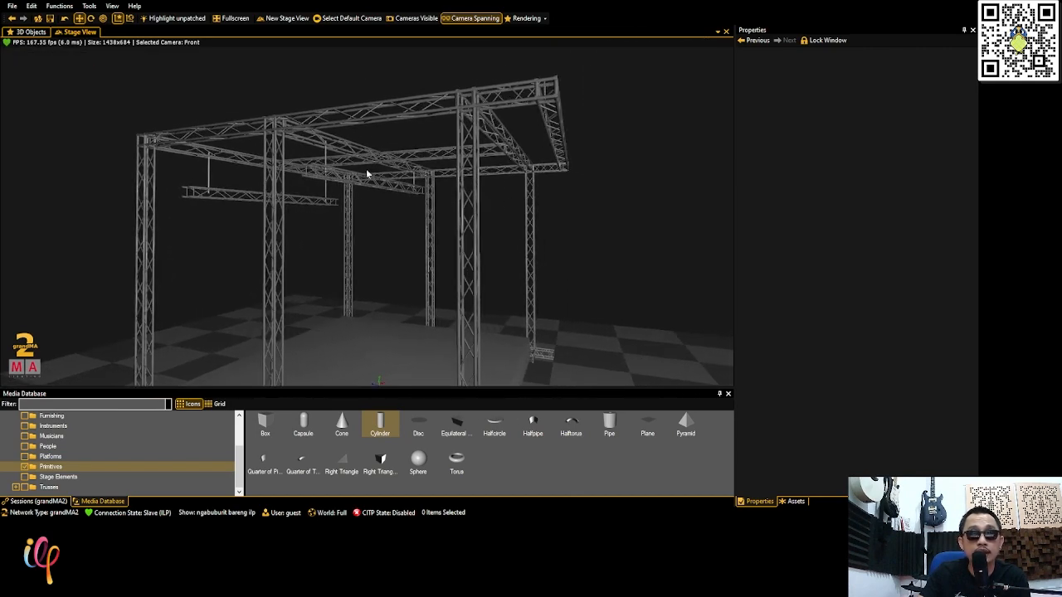
pyautogui.moveTo(222, 197); pyautogui.dragTo(431, 173, button='right')
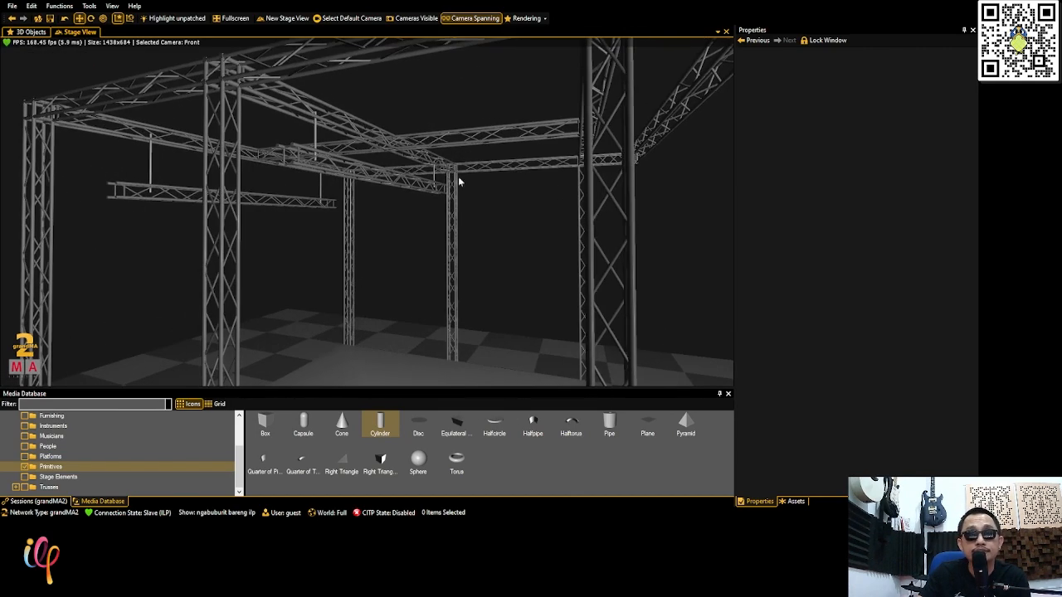
pyautogui.moveTo(357, 173); pyautogui.dragTo(348, 197, button='right')
pyautogui.scroll(-2, 313, 180)
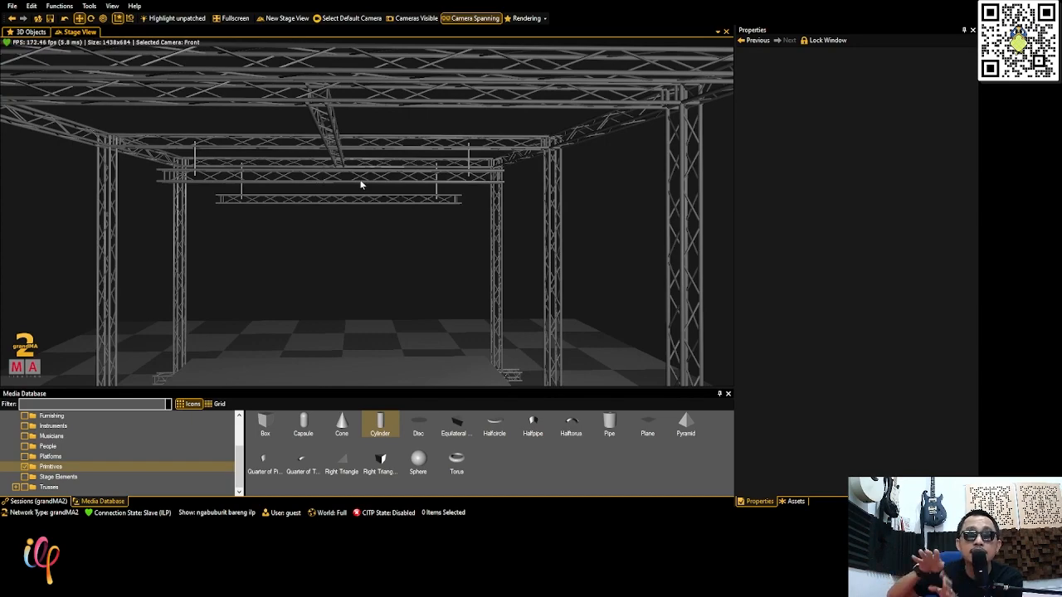
pyautogui.scroll(-2, 358, 183)
pyautogui.moveTo(343, 179); pyautogui.dragTo(372, 307, button='middle')
pyautogui.scroll(-1, 373, 308)
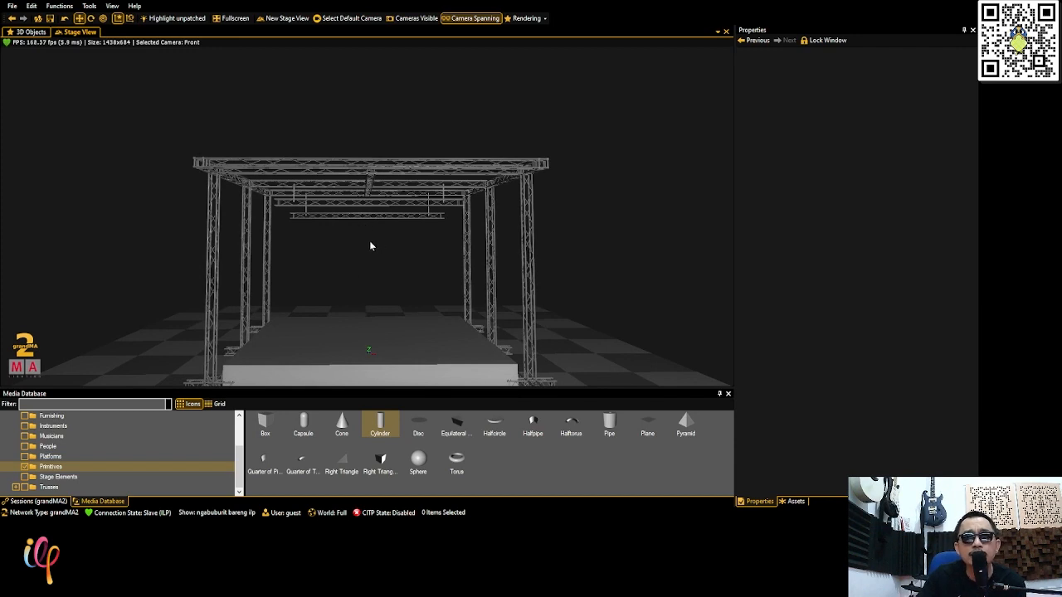
pyautogui.scroll(2, 370, 242)
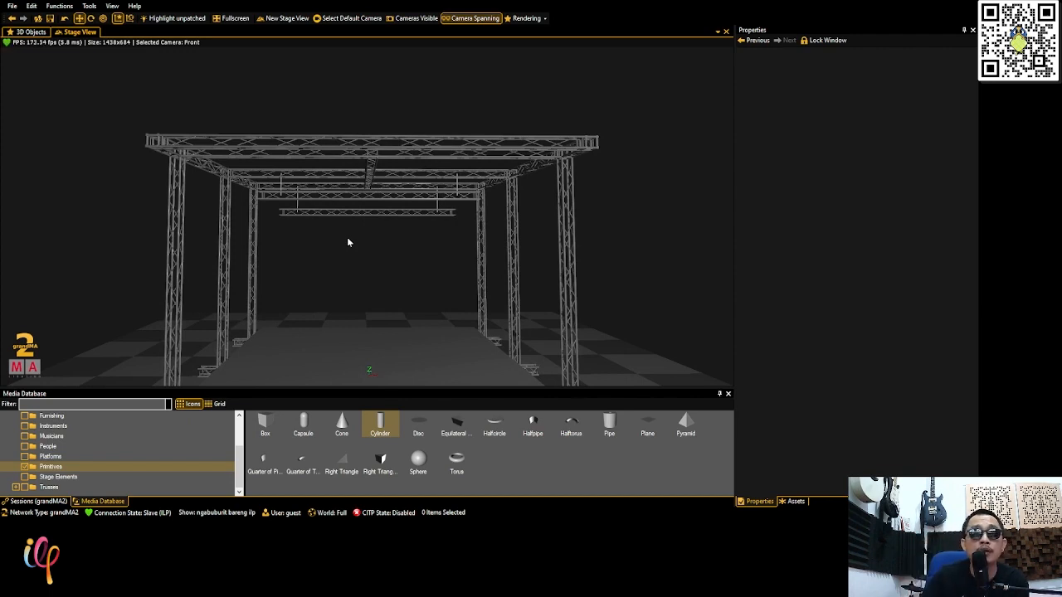
# Check the position and size values of a front column and examine the whole roof structure from several angles
pyautogui.click(179, 192)
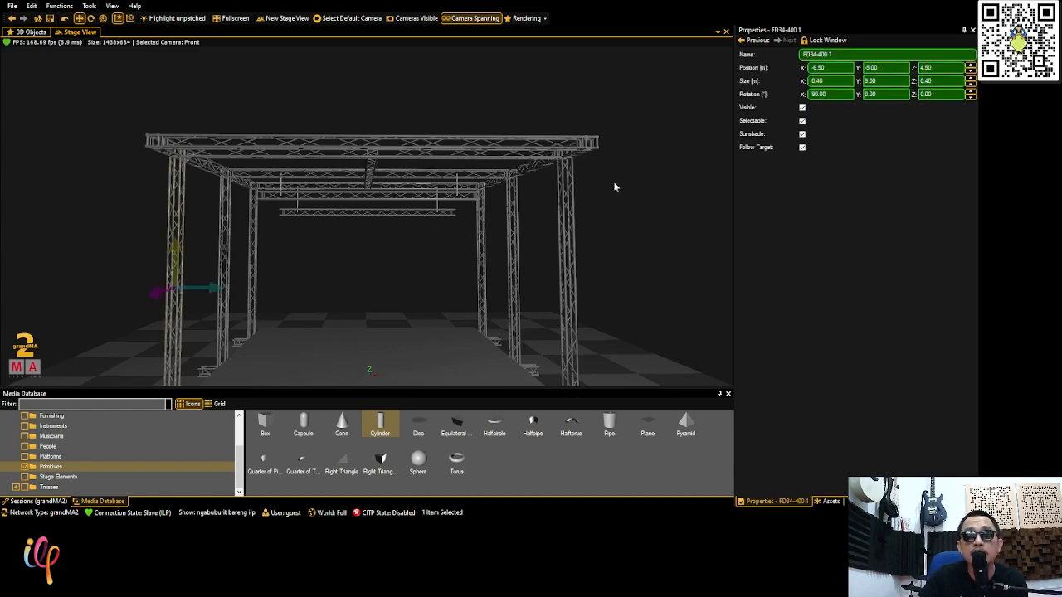
pyautogui.click(364, 253)
pyautogui.scroll(-3, 357, 282)
pyautogui.moveTo(357, 282); pyautogui.dragTo(386, 347, button='right')
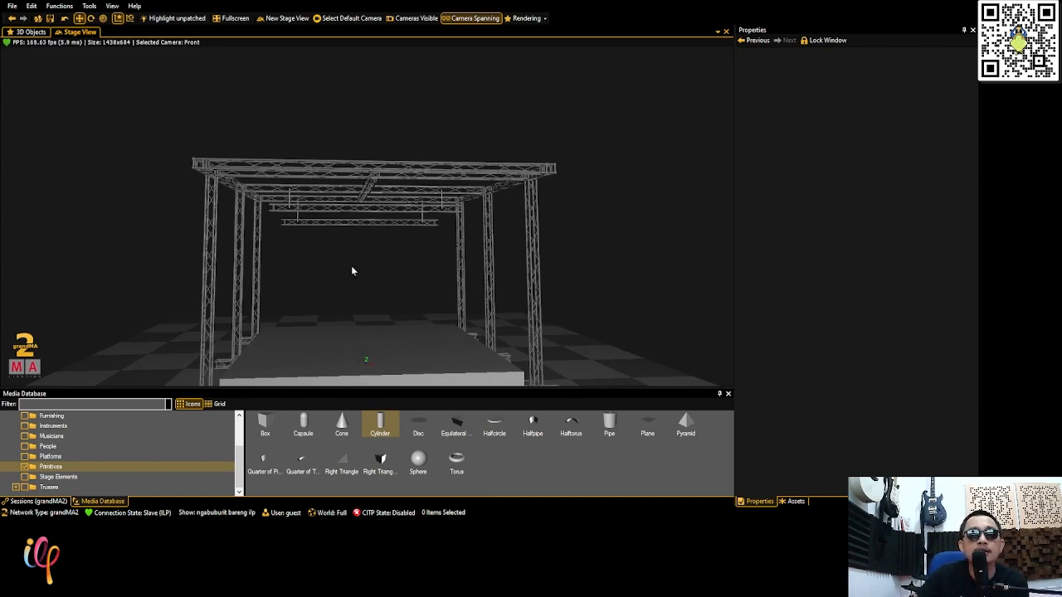
pyautogui.scroll(2, 365, 266)
pyautogui.moveTo(375, 302); pyautogui.dragTo(374, 304, button='right')
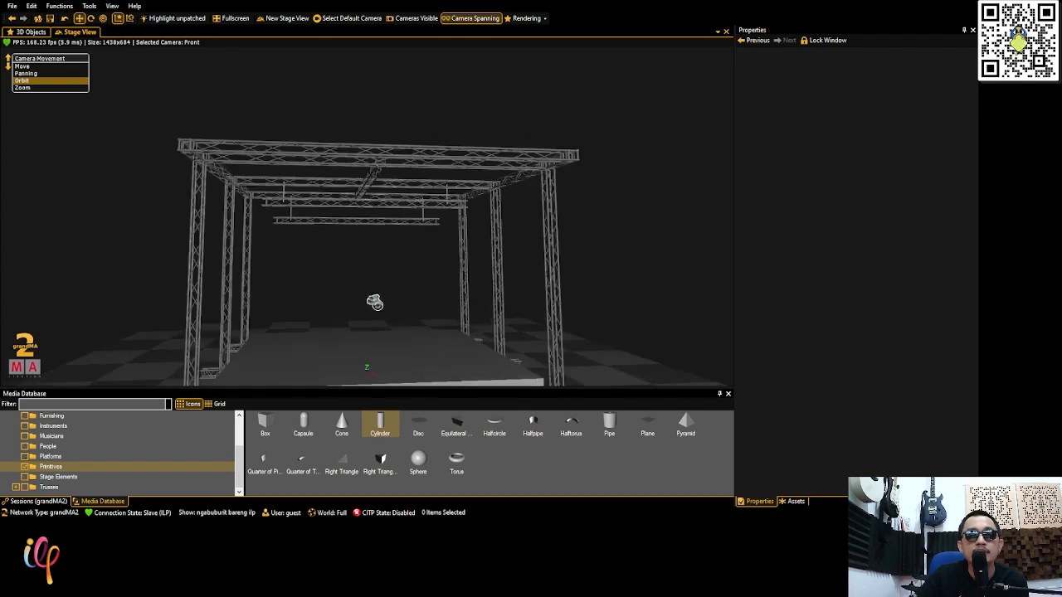
pyautogui.scroll(-2, 383, 345)
pyautogui.moveTo(384, 345); pyautogui.dragTo(384, 359, button='right')
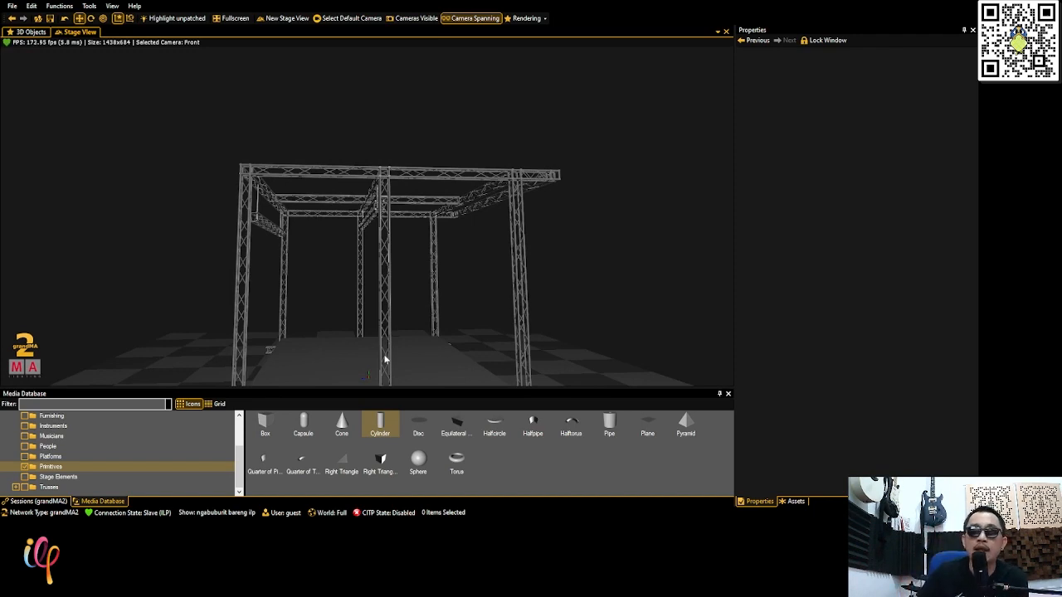
pyautogui.moveTo(312, 344); pyautogui.dragTo(378, 346)
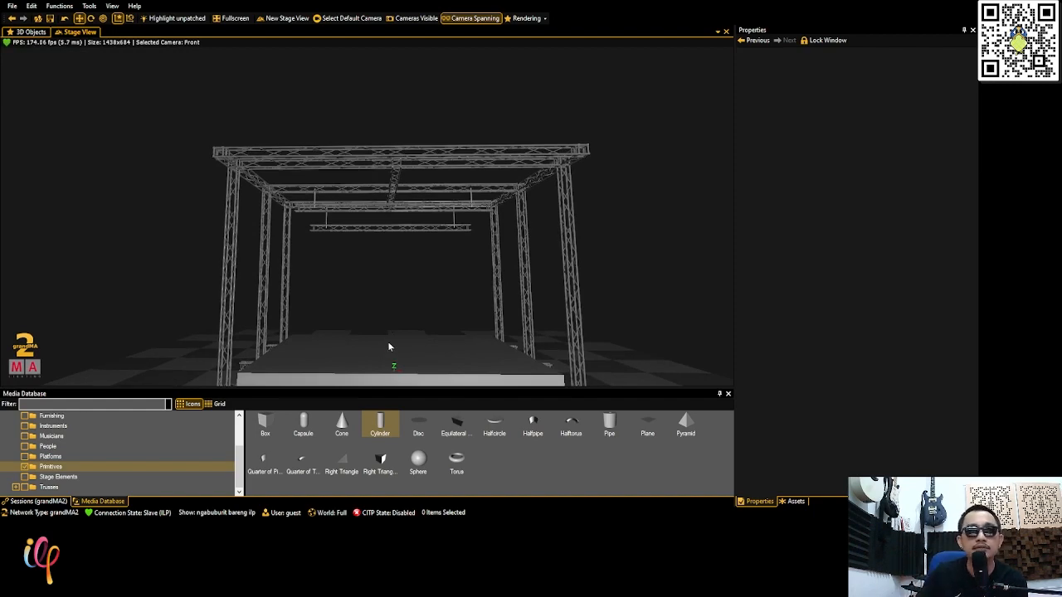
pyautogui.scroll(-1, 370, 303)
pyautogui.moveTo(383, 320); pyautogui.dragTo(347, 315)
# Duplicate the rear hanging truss and lower the copy to Z position 6.50
pyautogui.moveTo(346, 311); pyautogui.dragTo(327, 295, button='middle')
pyautogui.scroll(5, 322, 320)
pyautogui.scroll(3, 305, 317)
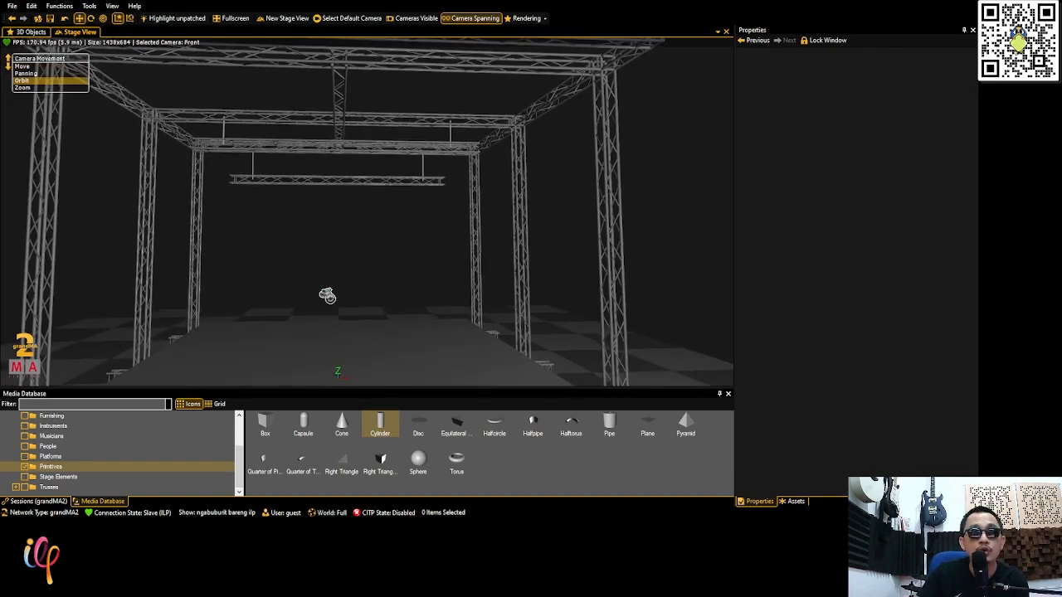
pyautogui.click(348, 188)
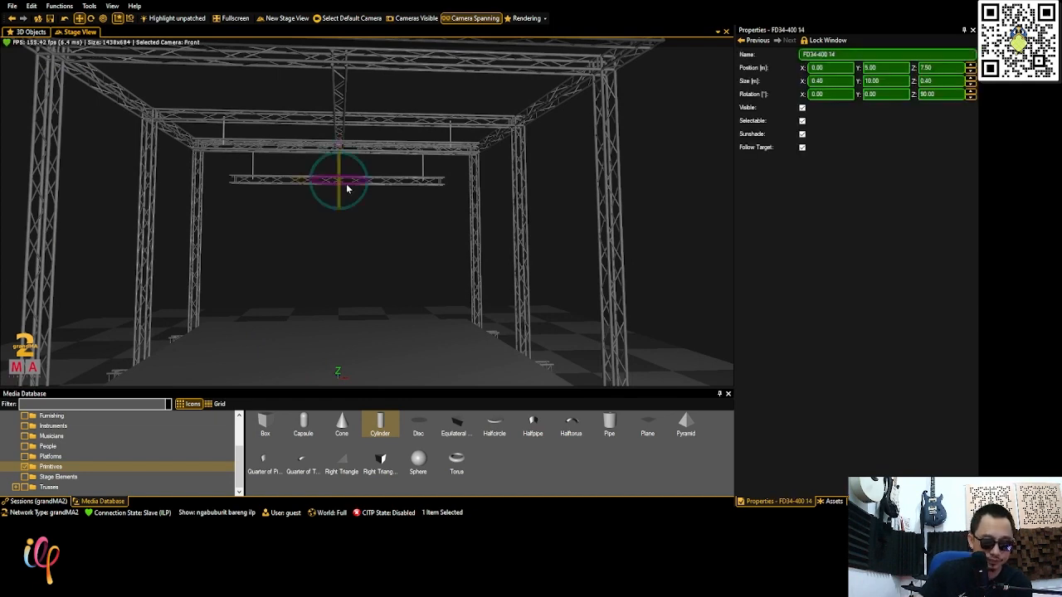
pyautogui.click(319, 174)
pyautogui.click(938, 69)
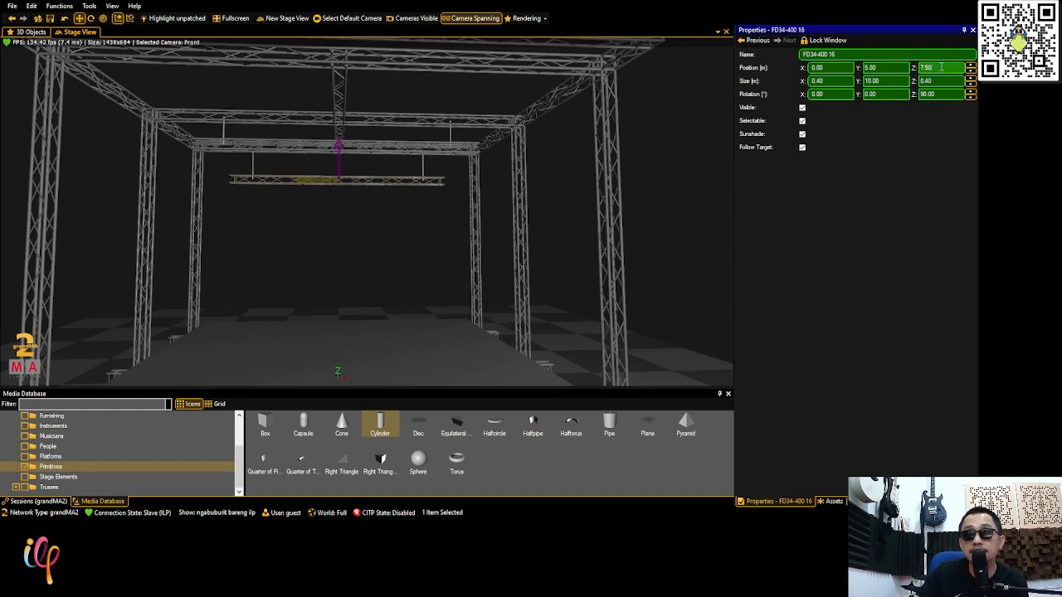
pyautogui.scroll(-1, 941, 67)
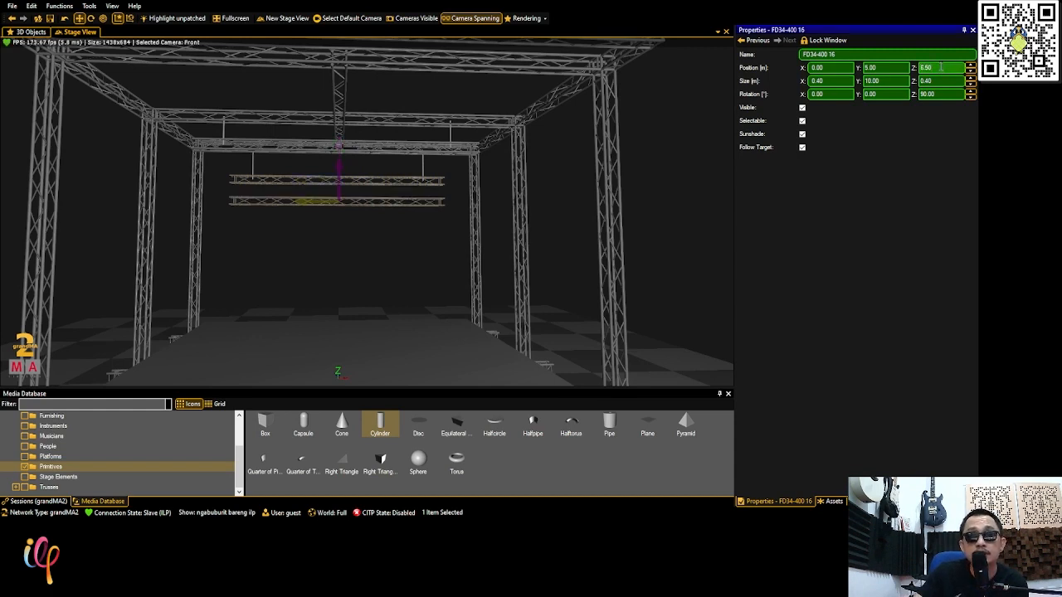
# Shorten the lower truss copy to a Y size of 6.00 m
pyautogui.click(893, 80)
pyautogui.scroll(-12, 894, 81)
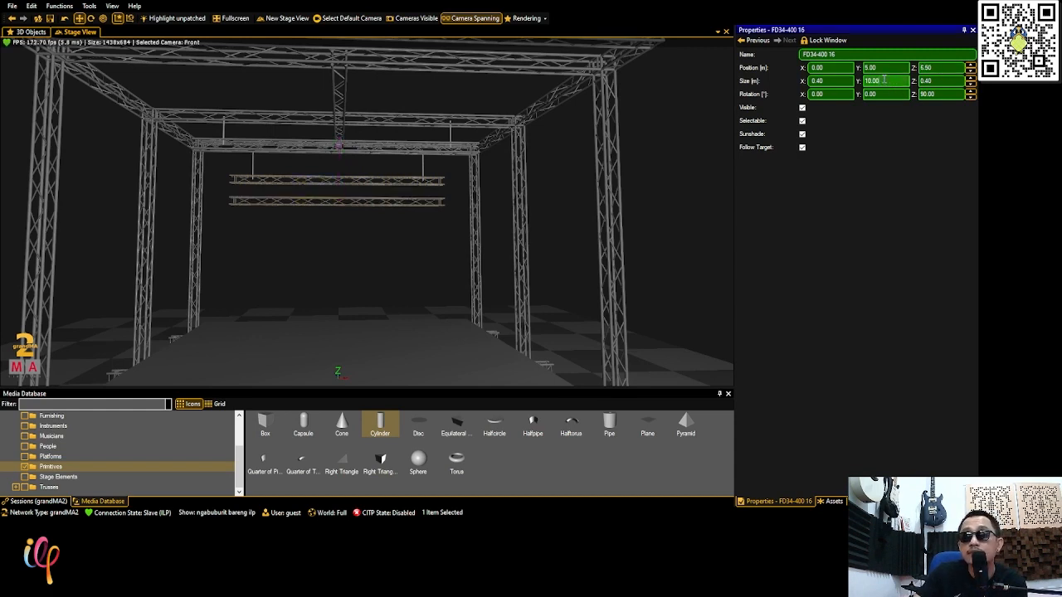
pyautogui.scroll(-10, 893, 81)
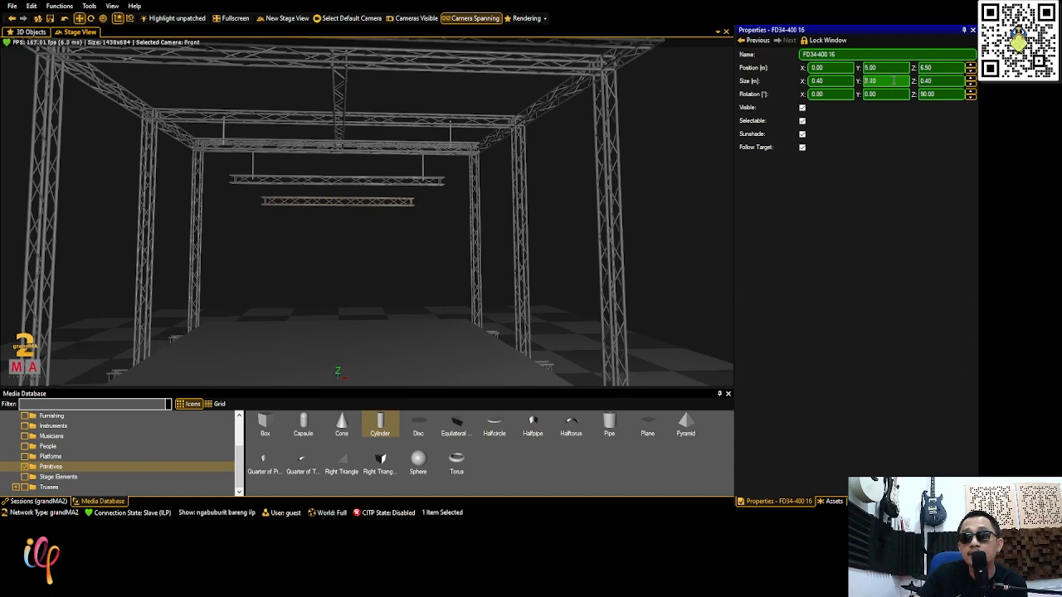
pyautogui.scroll(3, 894, 81)
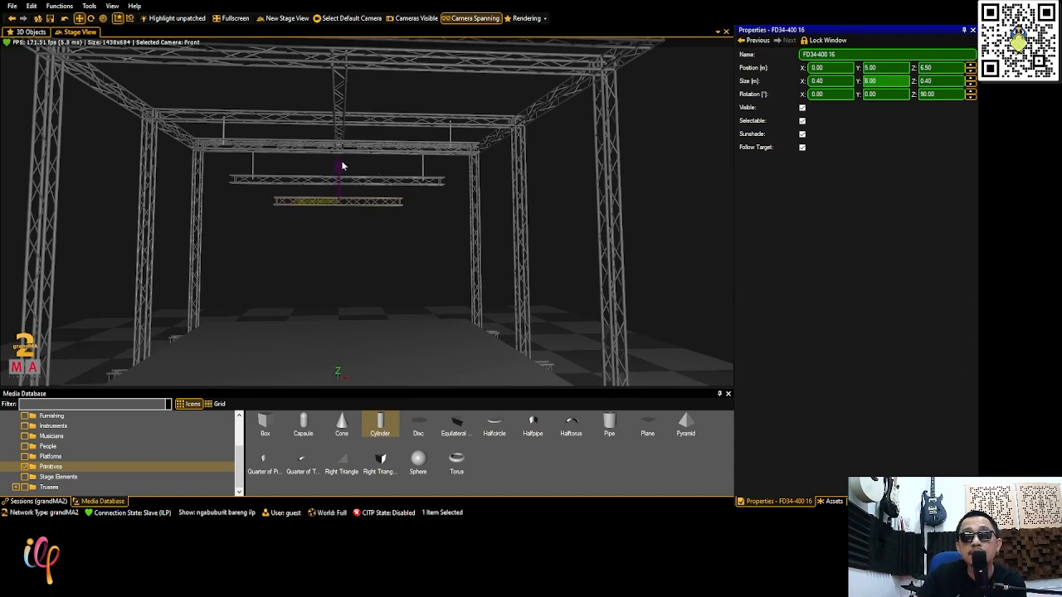
# Duplicate the 6 m truss and lower the copy to Z position 2.50 to form the bottom rail of a rear frame
pyautogui.press('ctrl')
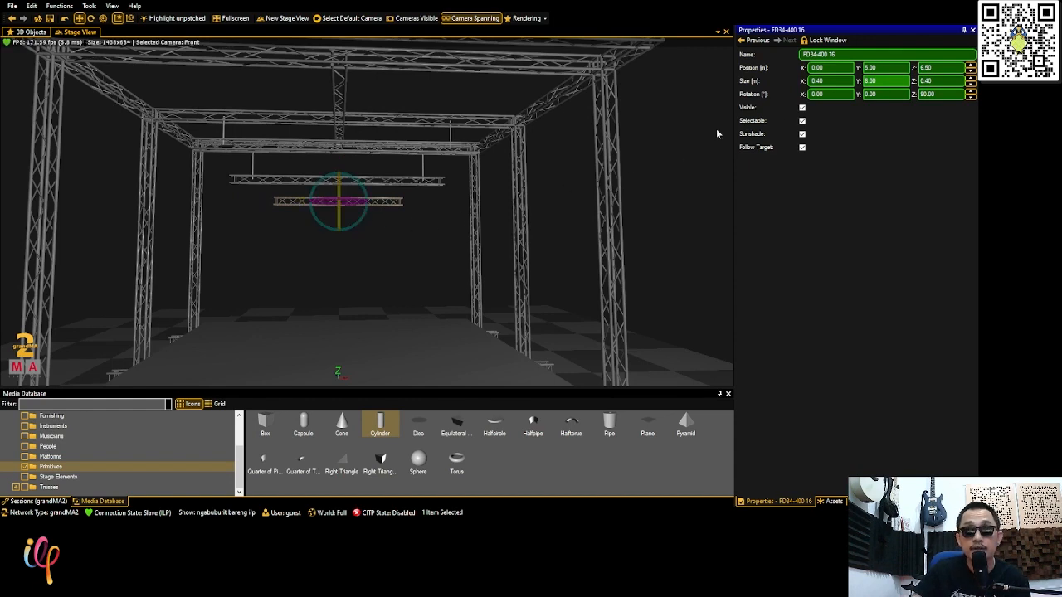
pyautogui.hotkey('ctrl', 'v')
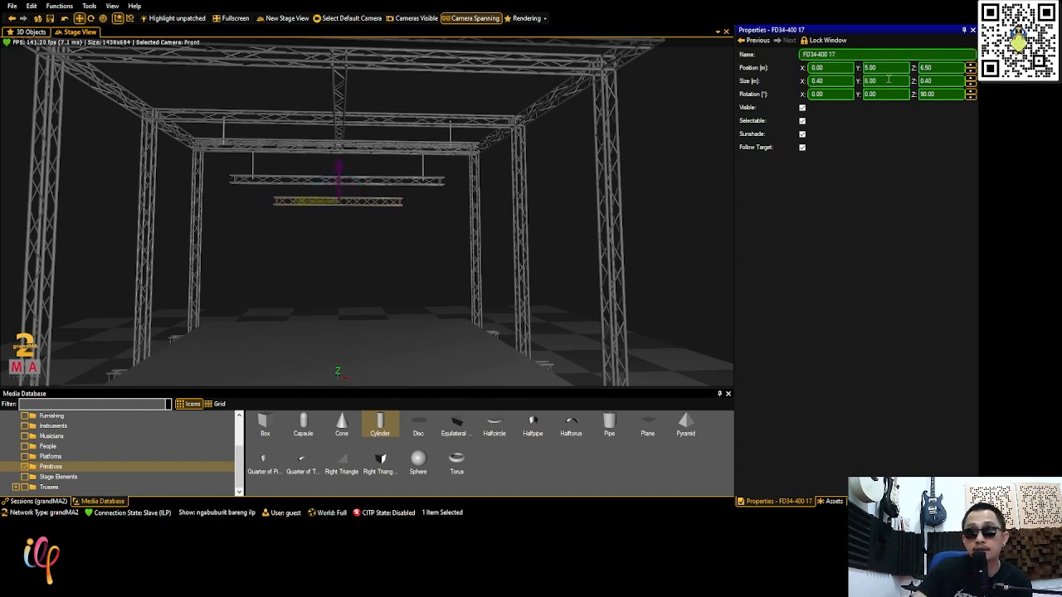
pyautogui.click(942, 68)
pyautogui.scroll(-1, 943, 68)
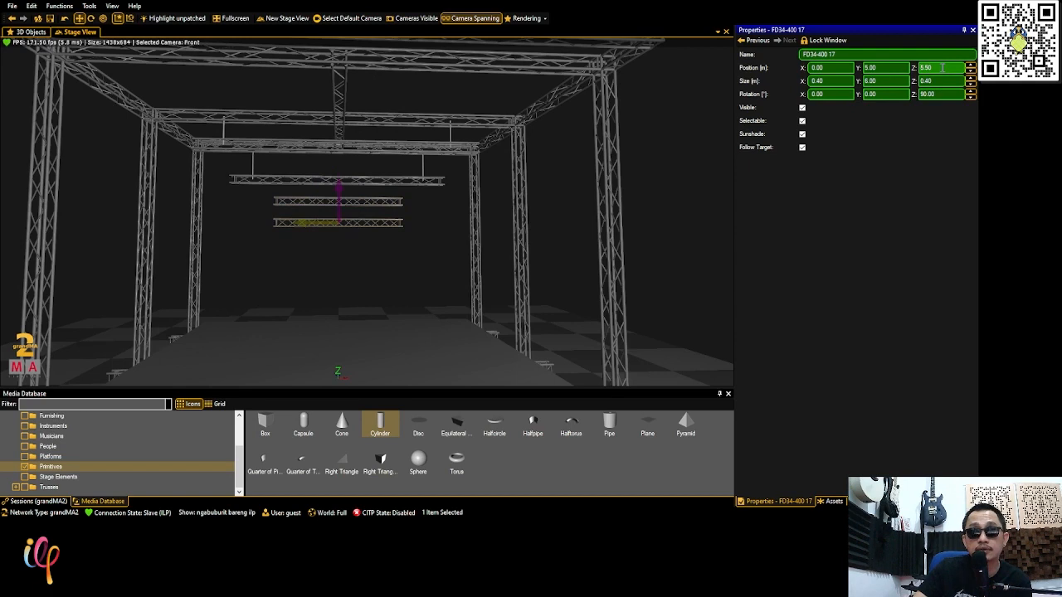
pyautogui.scroll(-2, 943, 68)
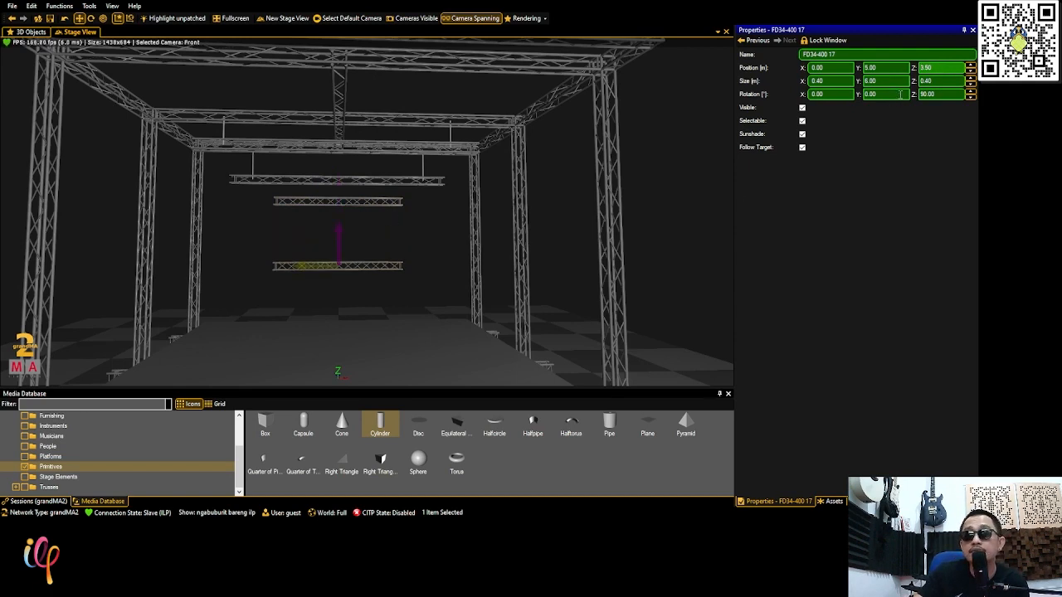
pyautogui.scroll(2, 937, 67)
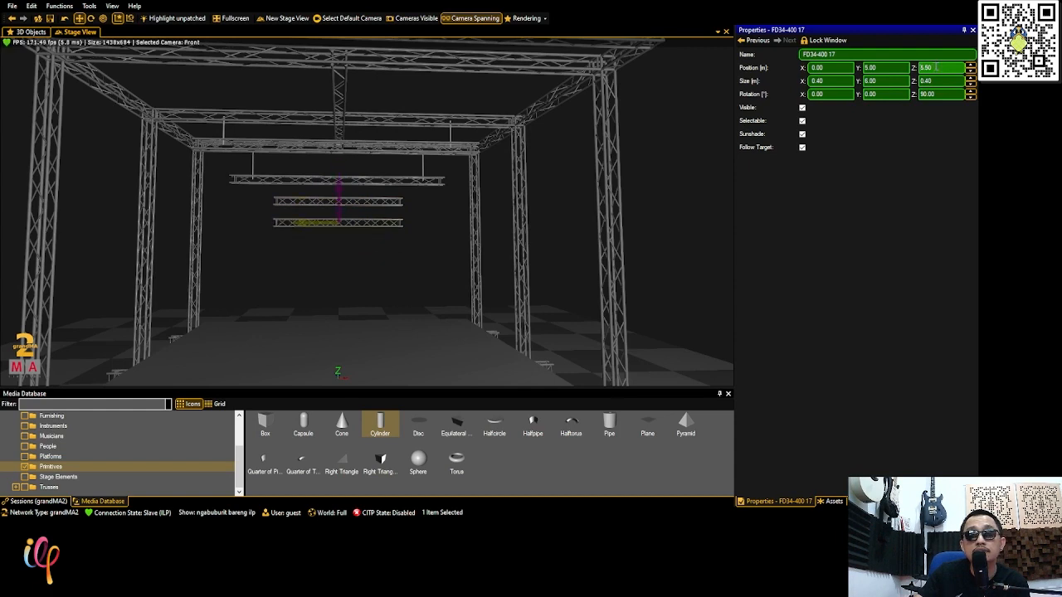
pyautogui.scroll(-4, 937, 68)
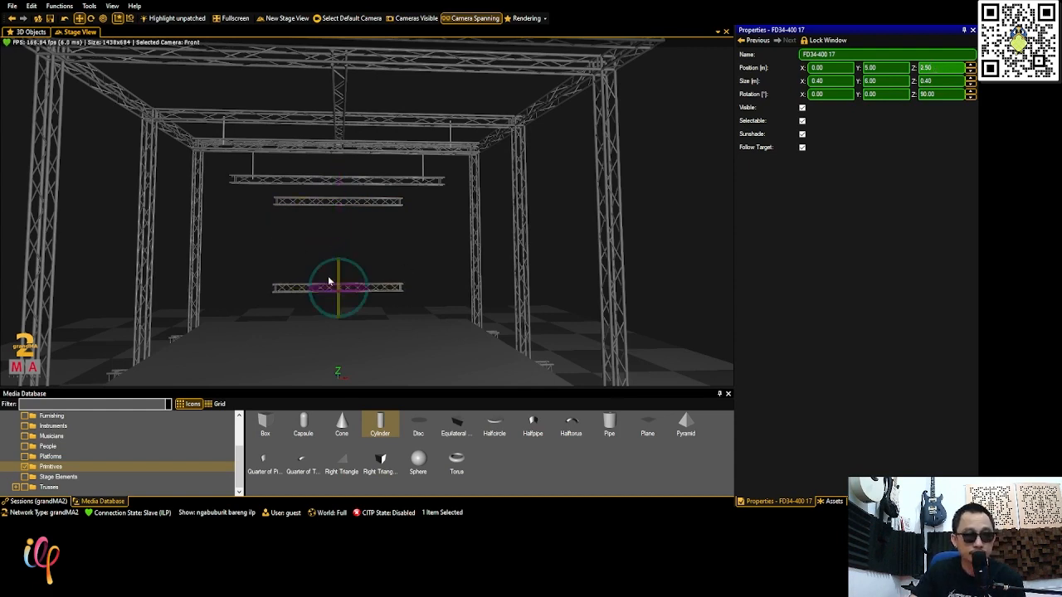
# Duplicate the rear column at X position -6.50 and move the copy to X position -3.00 at the ends of the short trusses
pyautogui.click(199, 209)
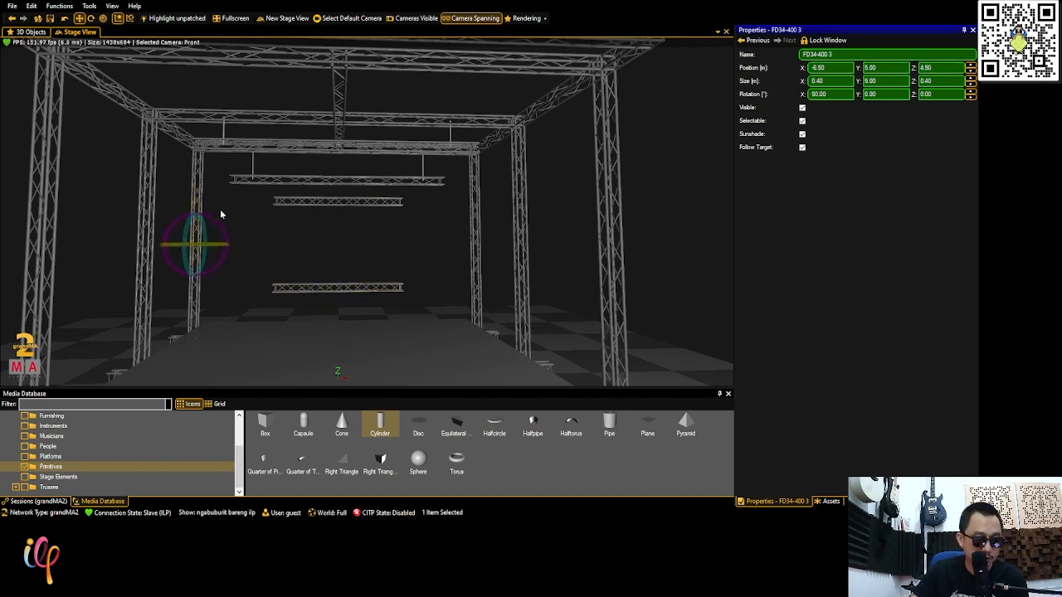
pyautogui.hotkey('ctrl', 'v')
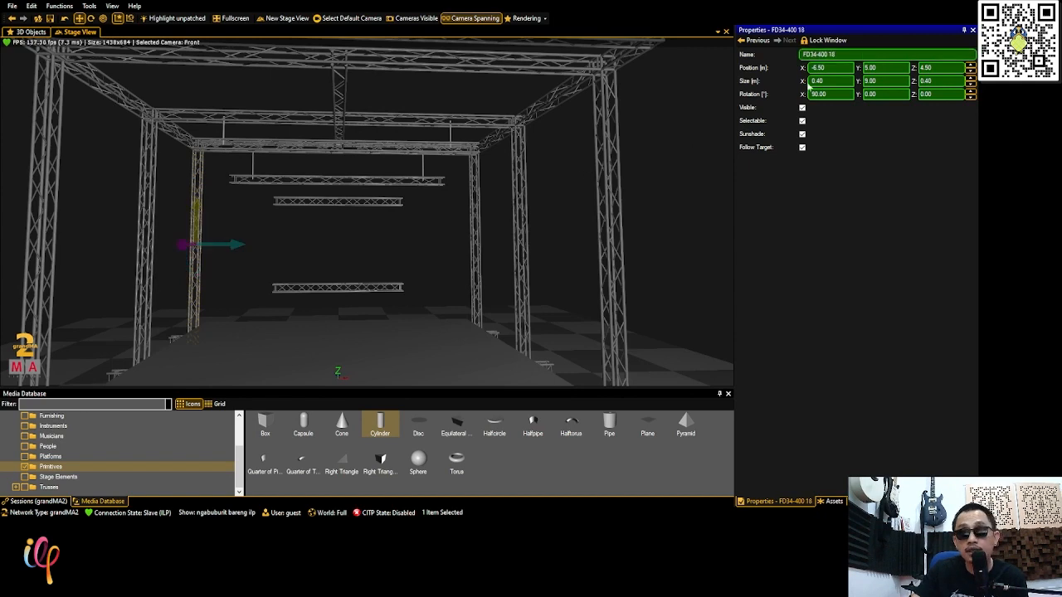
pyautogui.scroll(10, 828, 68)
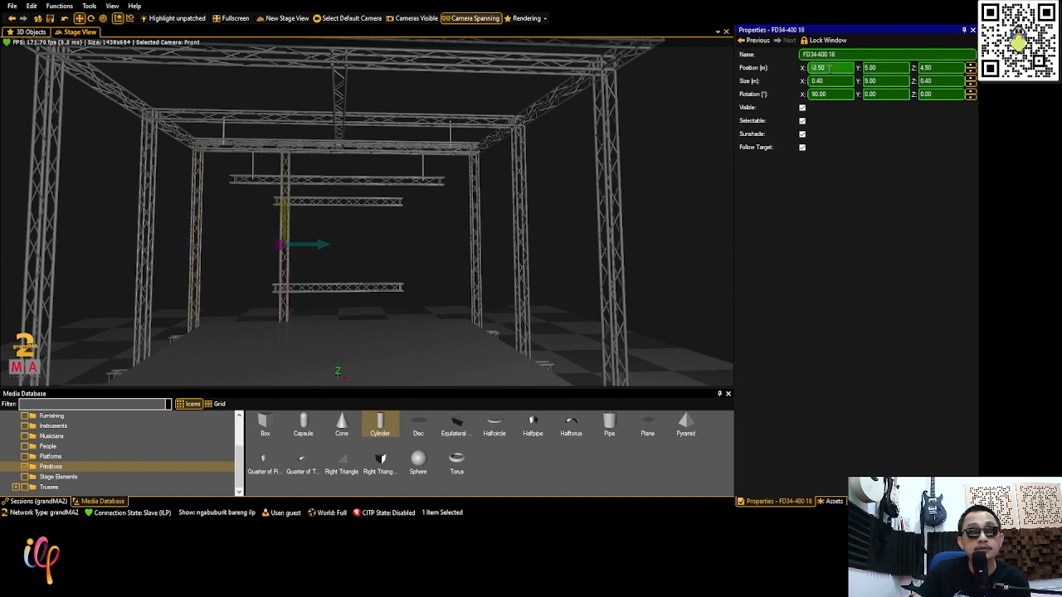
pyautogui.scroll(-4, 828, 69)
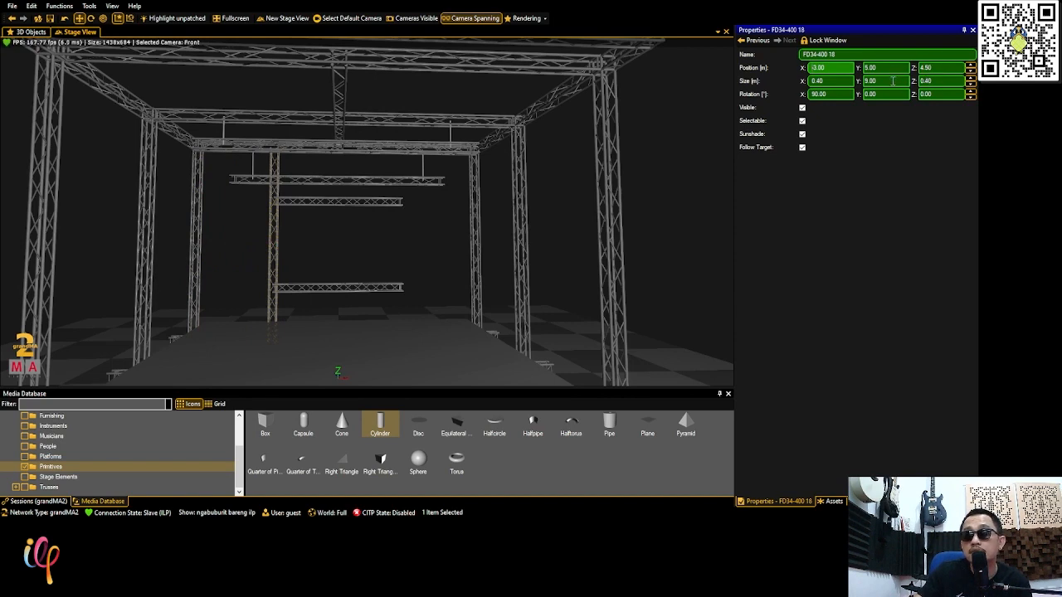
# Shorten the rear frame column at X position -3.00 to a Y size of 6.50 m and lower it to Z position 3.50
pyautogui.scroll(-9, 889, 83)
pyautogui.scroll(-3, 888, 83)
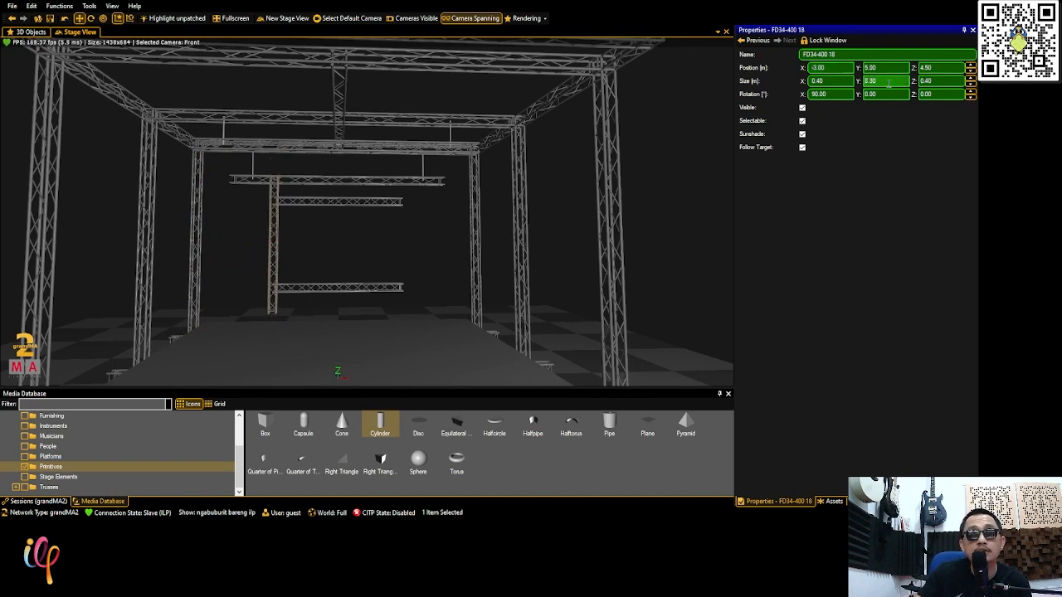
pyautogui.scroll(2, 888, 83)
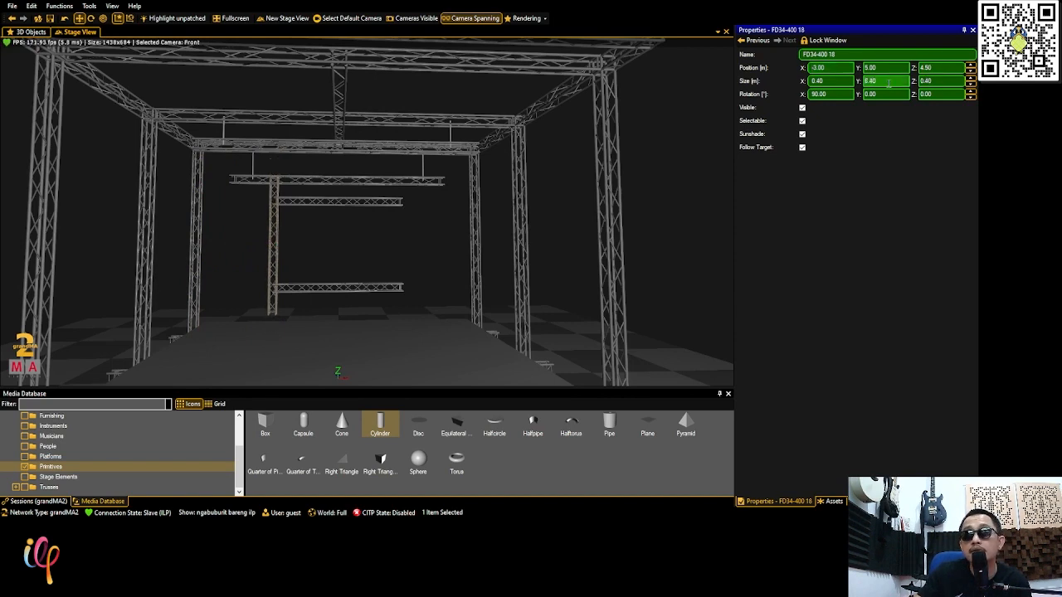
pyautogui.click(951, 68)
pyautogui.scroll(-2, 950, 68)
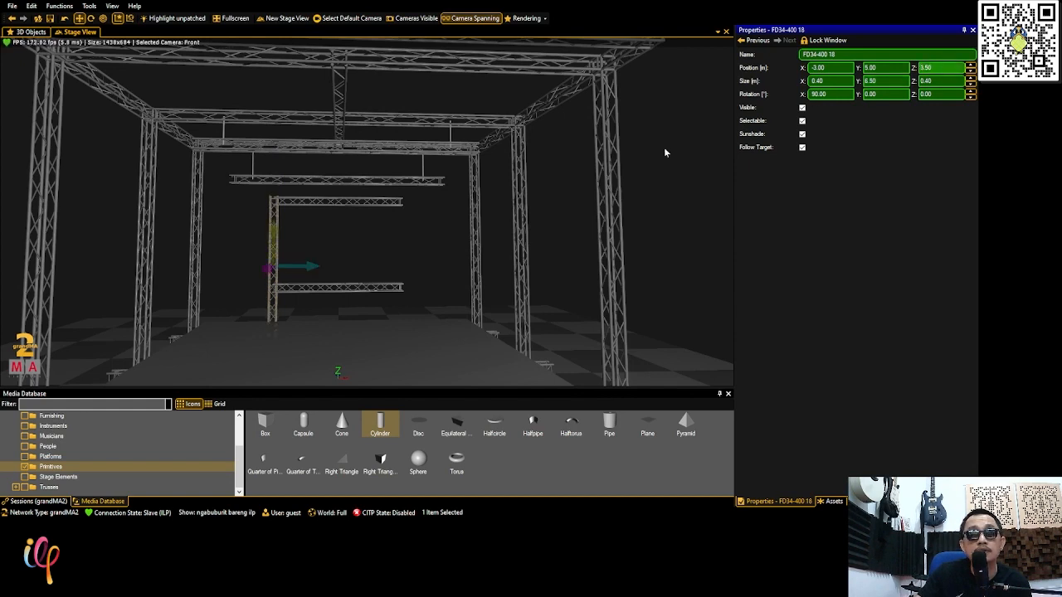
# Duplicate the 6.50 m frame column and move the copy to X position 3.00 to close the frame's other side
pyautogui.press('ctrl')
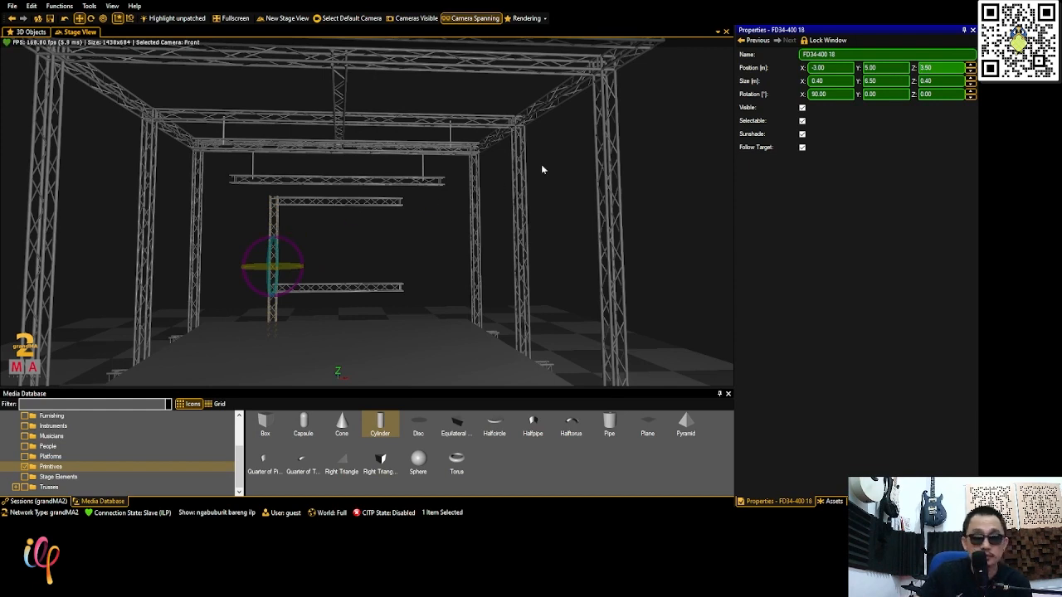
pyautogui.hotkey('ctrl', 'v')
pyautogui.moveTo(814, 70); pyautogui.dragTo(799, 70)
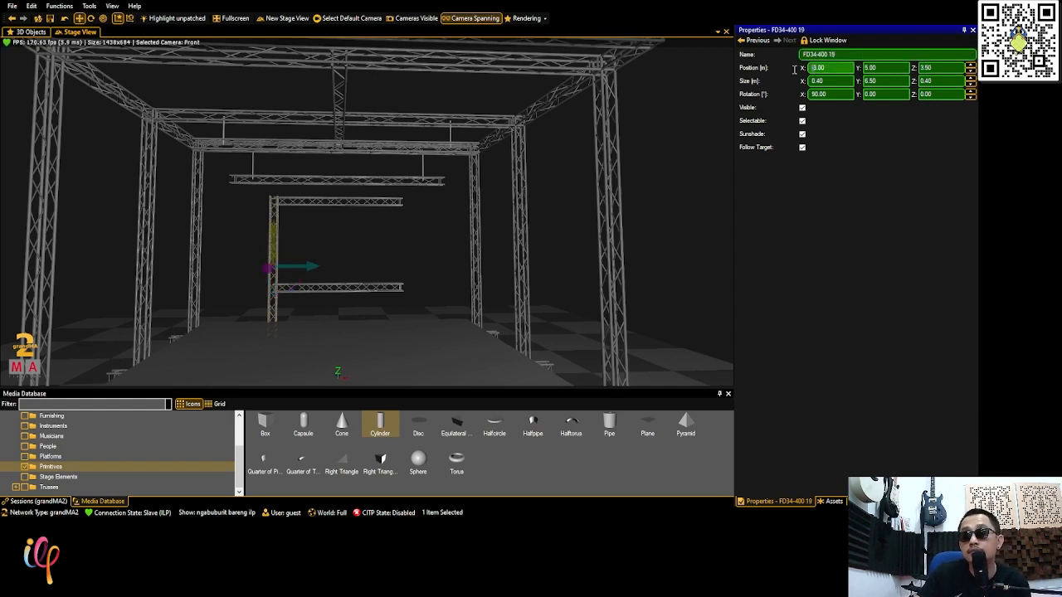
pyautogui.press('Delete')
pyautogui.press('Return')
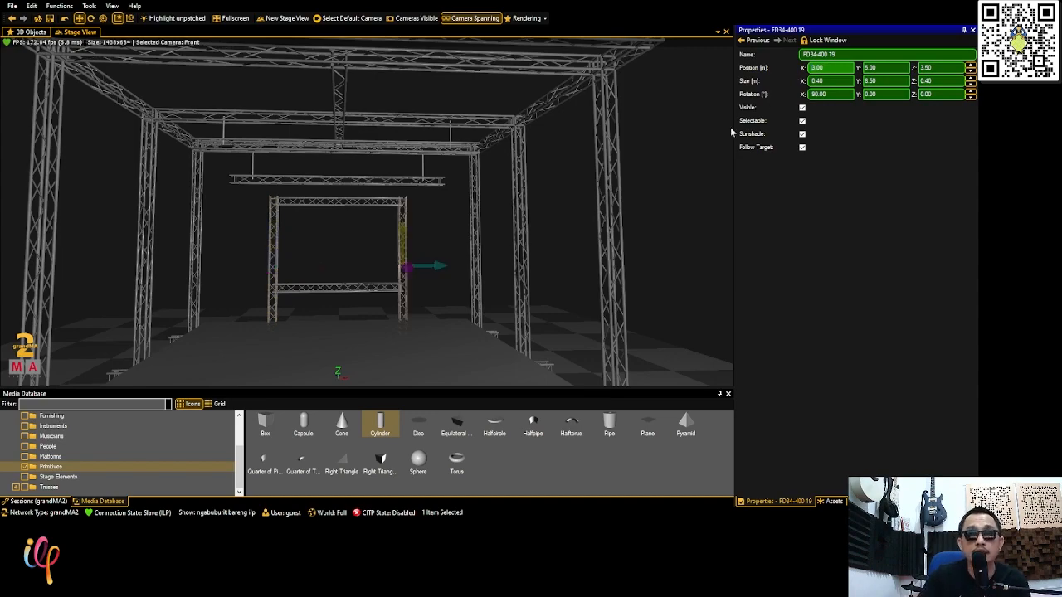
# Select both columns of the rear frame and lower them together to Z position 3.40
pyautogui.click(299, 232)
pyautogui.scroll(8, 321, 213)
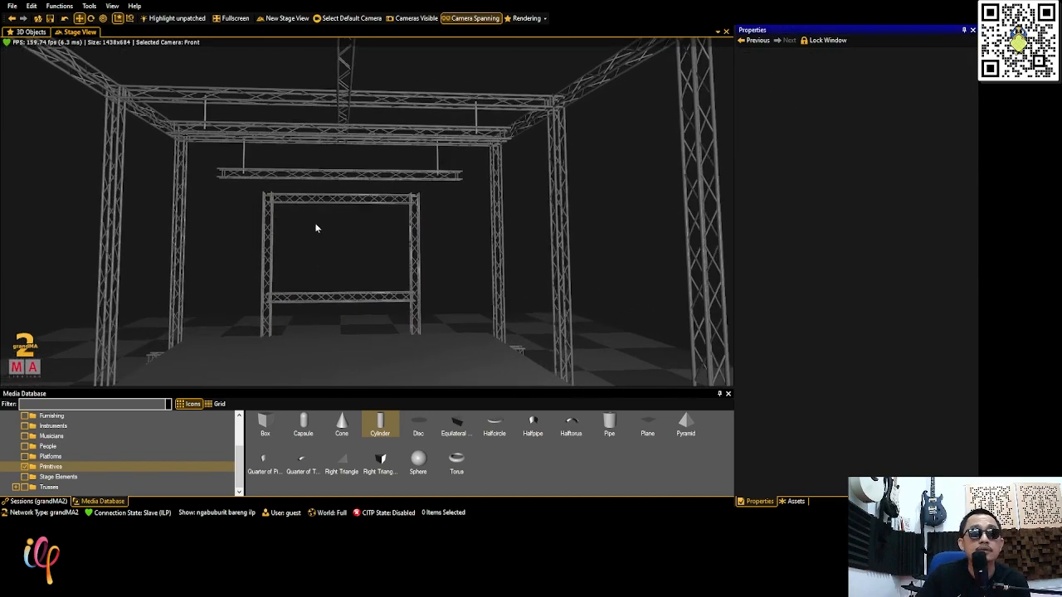
pyautogui.scroll(3, 311, 217)
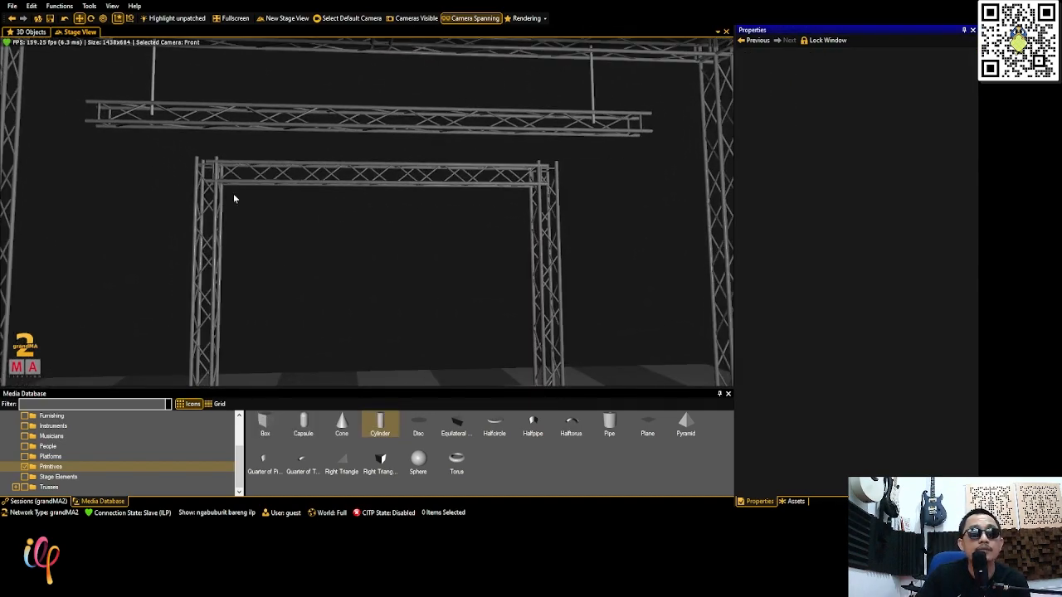
pyautogui.click(219, 198)
pyautogui.keyDown('ctrl'); pyautogui.click(540, 214); pyautogui.keyUp('ctrl')
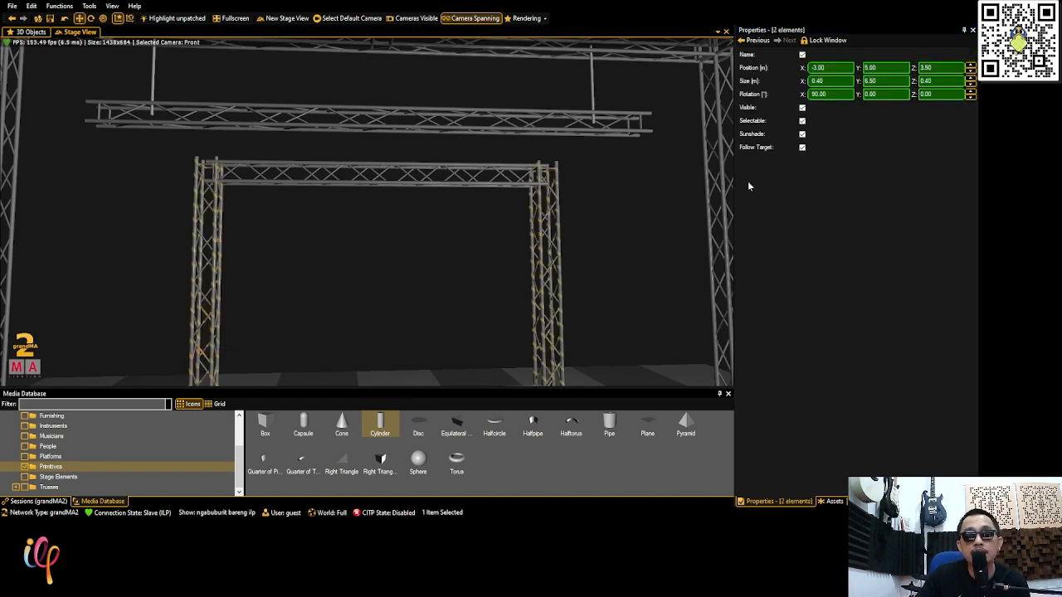
pyautogui.click(944, 69)
pyautogui.scroll(-1, 944, 69)
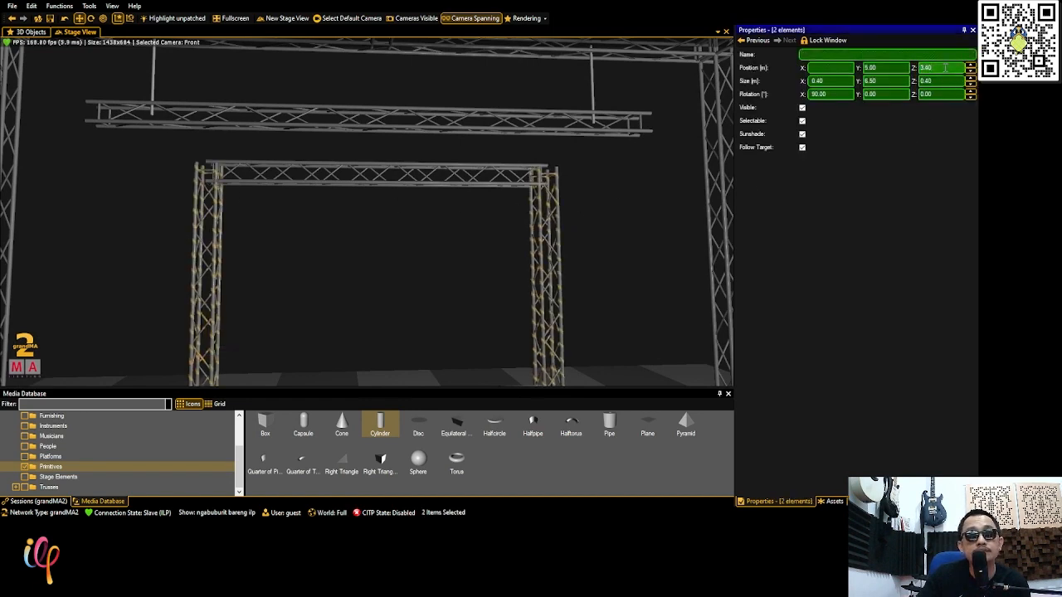
pyautogui.click(398, 238)
# Duplicate the corner block atop the rear column at X position -6.50 and place the copy at X -3.00, Z 6.50
pyautogui.scroll(-4, 389, 247)
pyautogui.moveTo(388, 248); pyautogui.dragTo(369, 262, button='right')
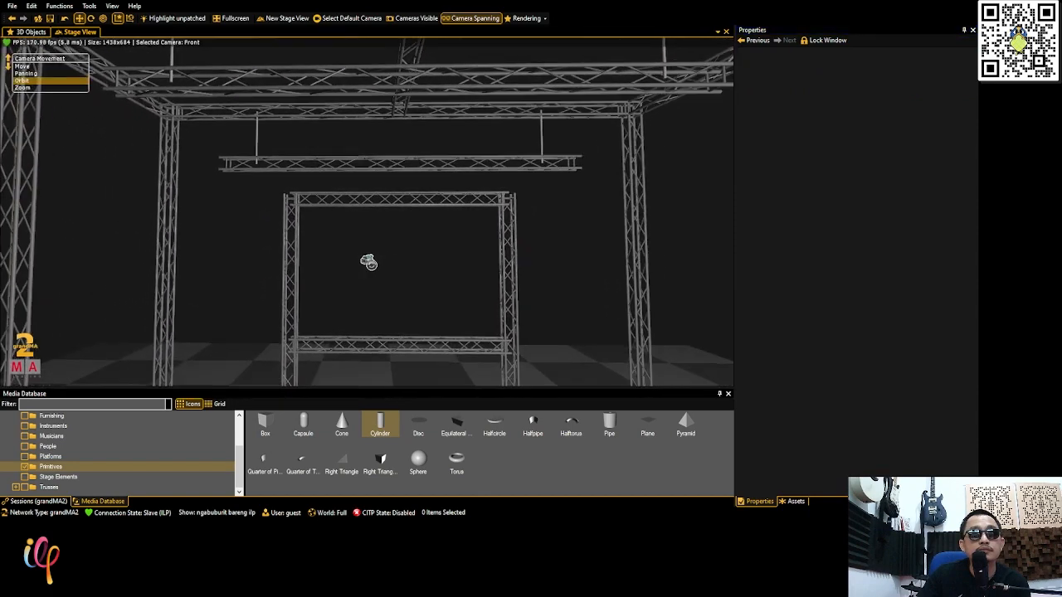
pyautogui.click(172, 119)
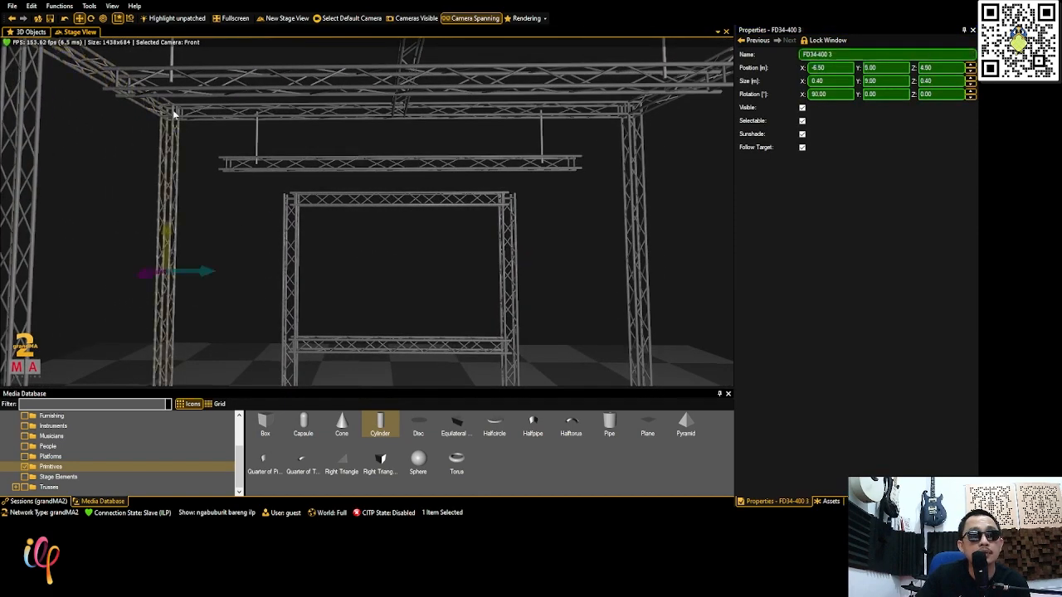
pyautogui.click(174, 113)
pyautogui.hotkey('ctrl', 'c')
pyautogui.hotkey('ctrl', 'v')
pyautogui.click(840, 68)
pyautogui.scroll(4, 840, 68)
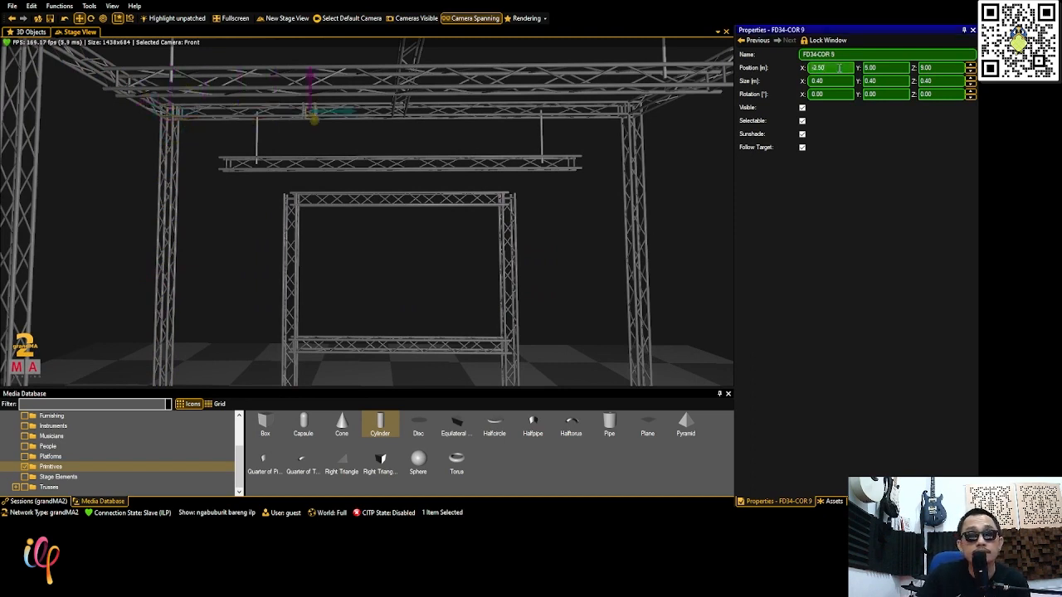
pyautogui.scroll(-1, 840, 68)
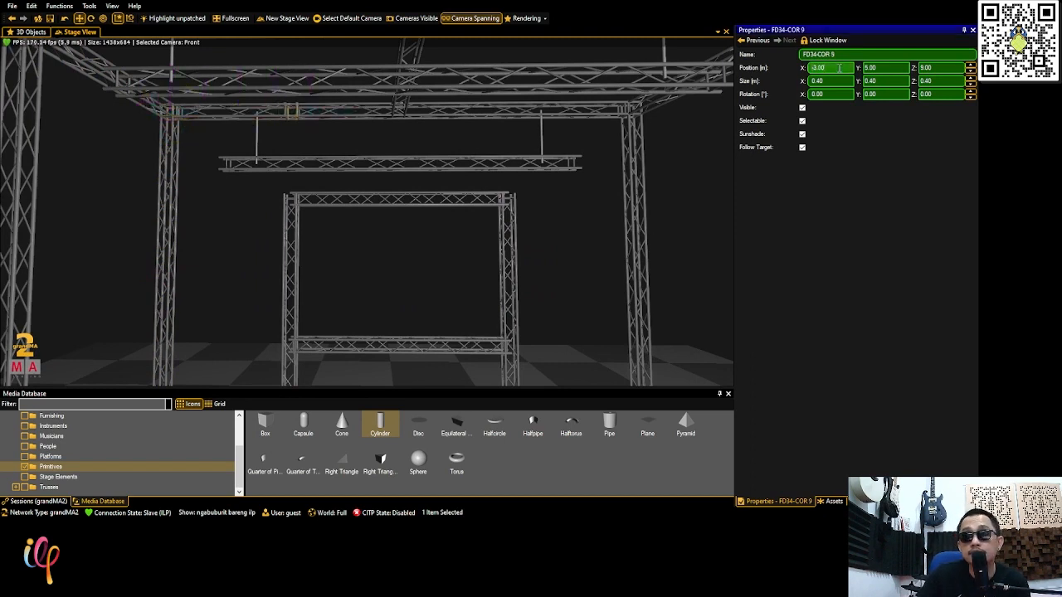
pyautogui.click(931, 68)
pyautogui.scroll(-4, 931, 68)
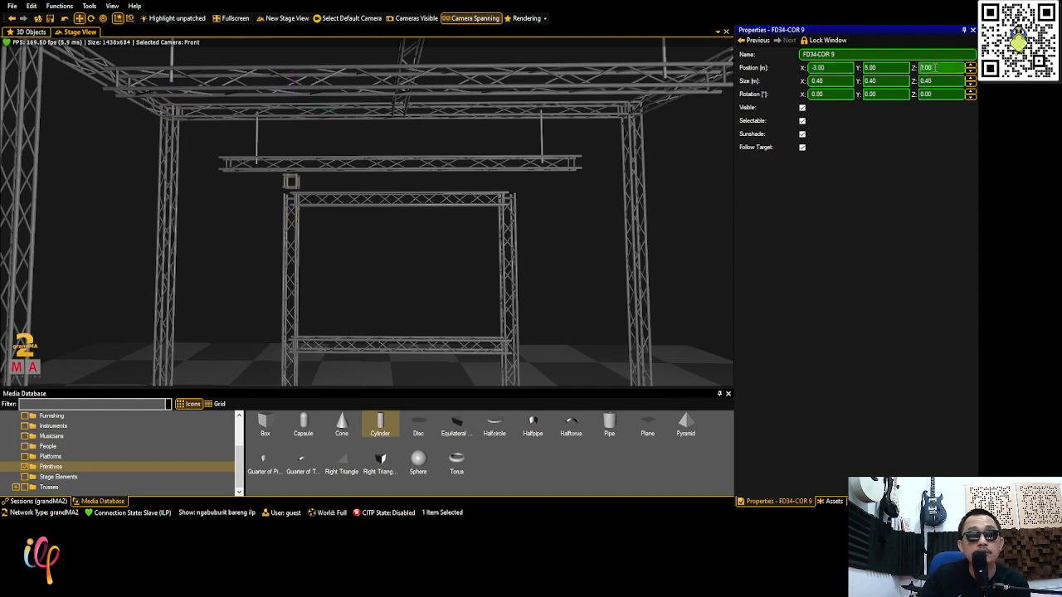
pyautogui.scroll(-1, 930, 69)
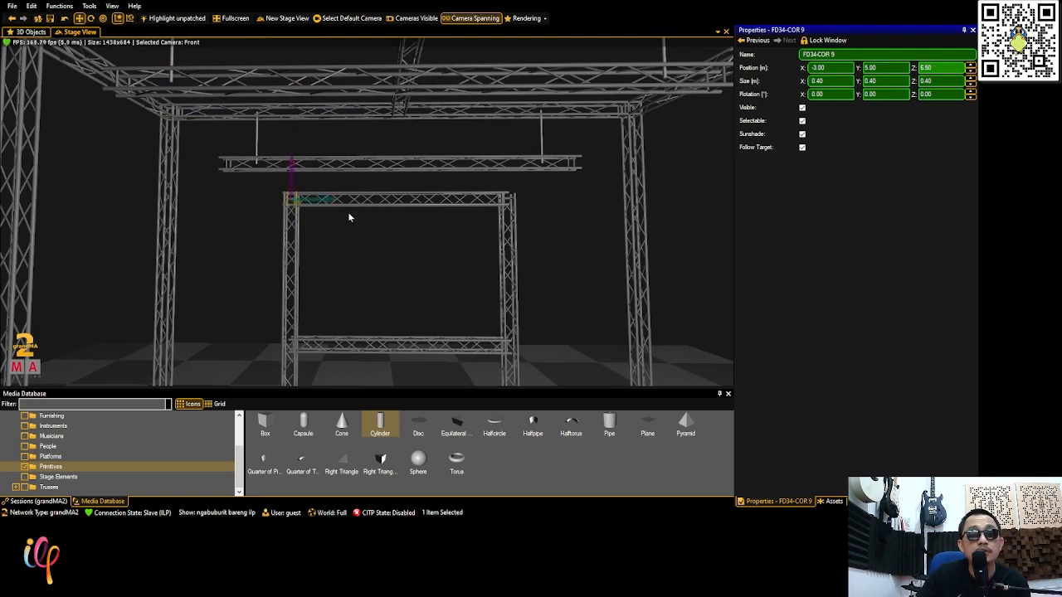
# Duplicate the frame's upper corner block and move the copy to X position 3.00 at the opposite upper corner
pyautogui.scroll(5, 291, 208)
pyautogui.moveTo(292, 203); pyautogui.dragTo(294, 197, button='right')
pyautogui.hotkey('ctrl', 'c')
pyautogui.hotkey('ctrl', 'v')
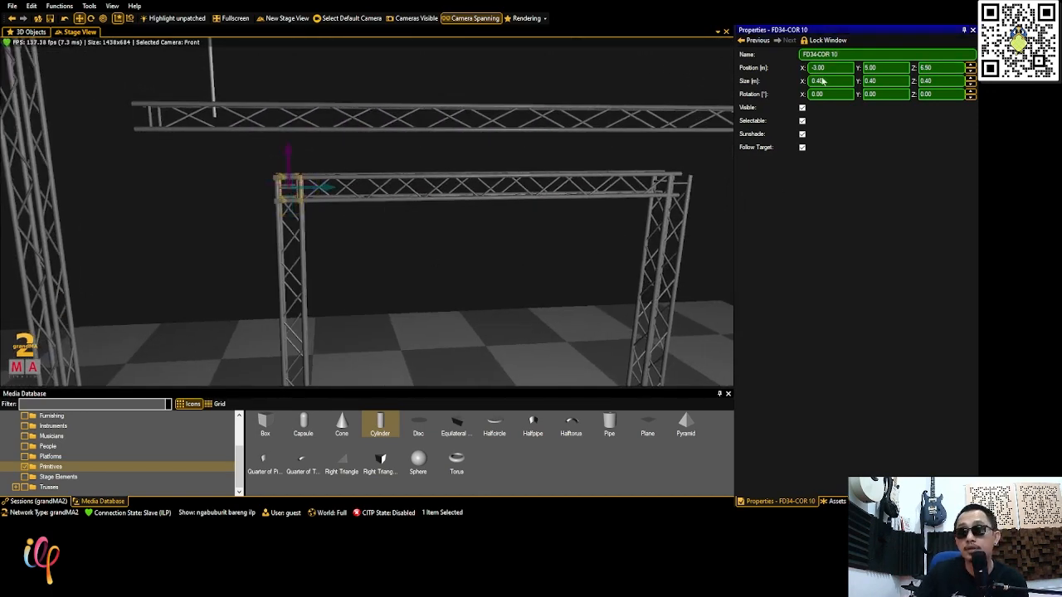
pyautogui.click(816, 68)
pyautogui.press('BackSpace')
pyautogui.press('Return')
pyautogui.click(448, 245)
# Duplicate both upper corner blocks of the rear frame and lower the copies to Z position 2.50 at the bottom rail
pyautogui.moveTo(448, 246); pyautogui.dragTo(471, 288, button='right')
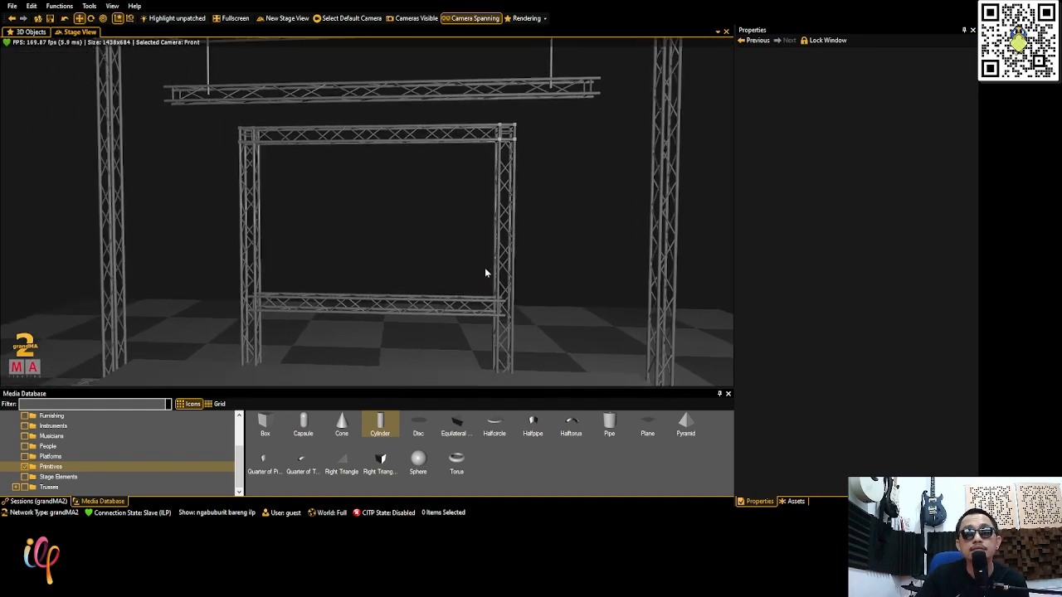
pyautogui.click(510, 141)
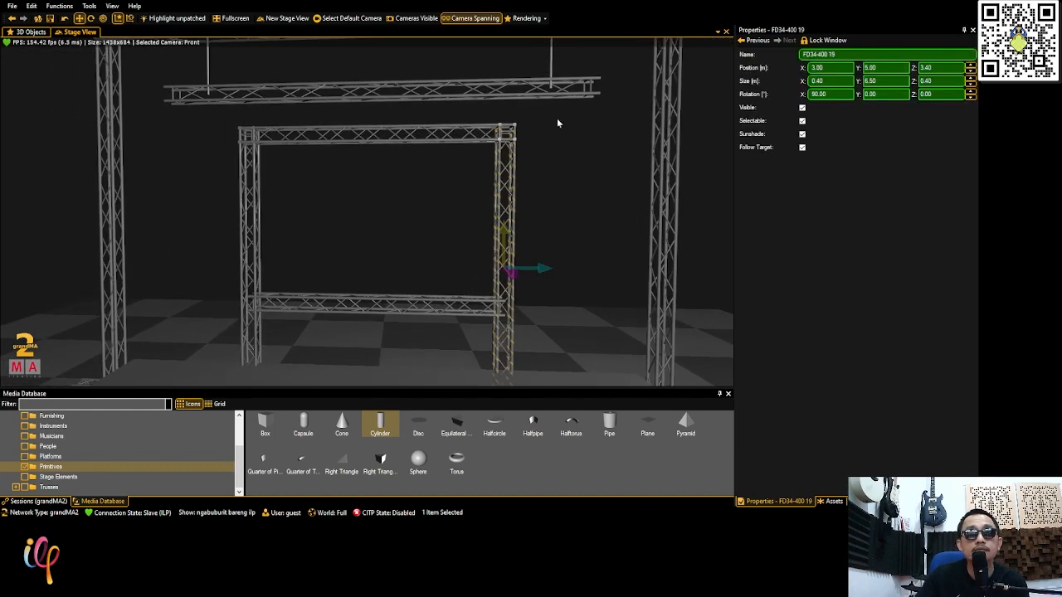
pyautogui.click(508, 128)
pyautogui.click(511, 128)
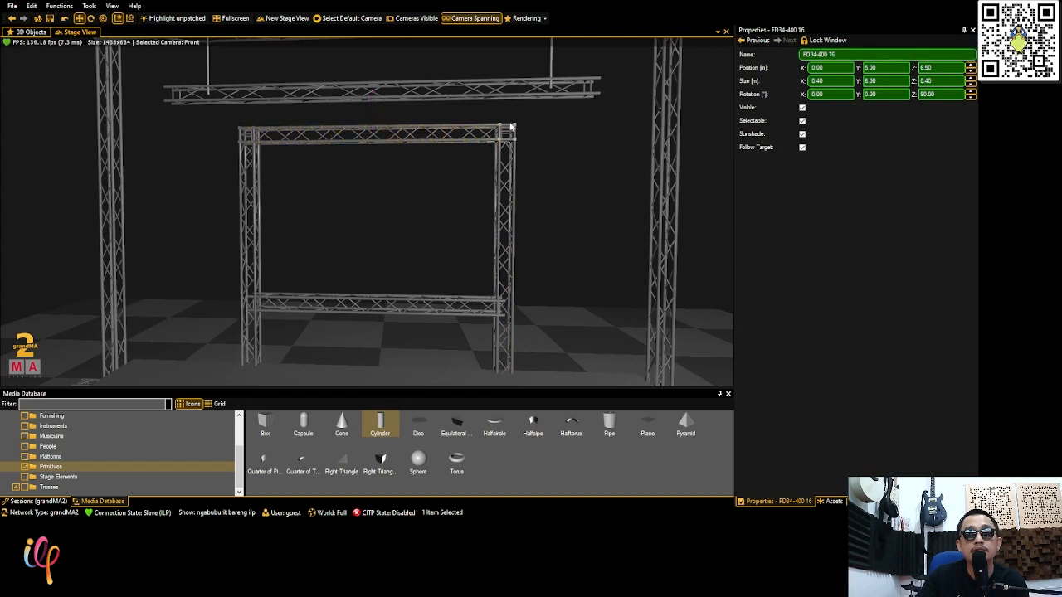
pyautogui.click(509, 129)
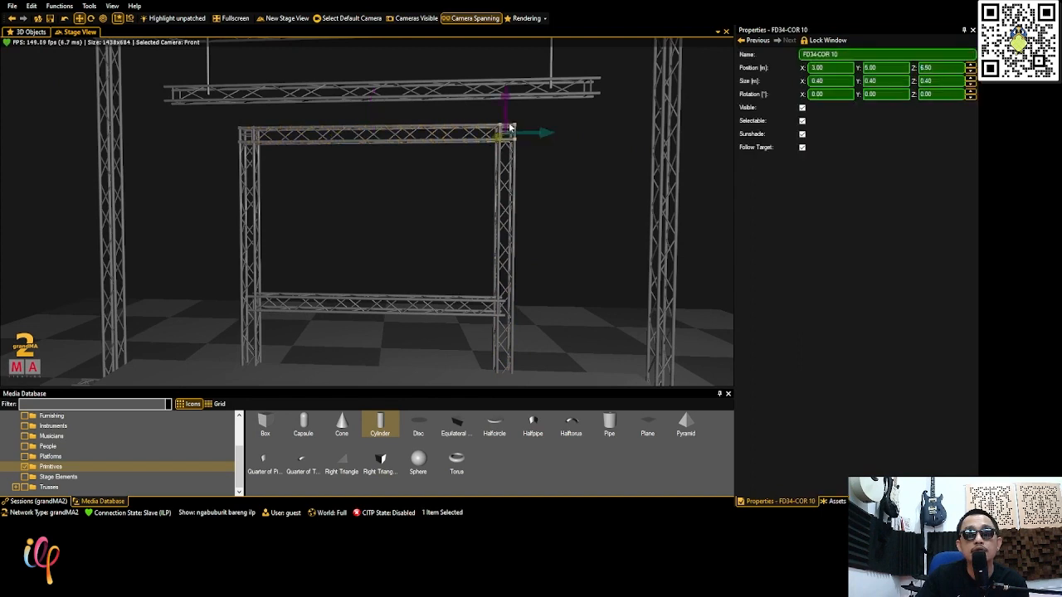
pyautogui.keyDown('ctrl'); pyautogui.click(247, 130); pyautogui.keyUp('ctrl')
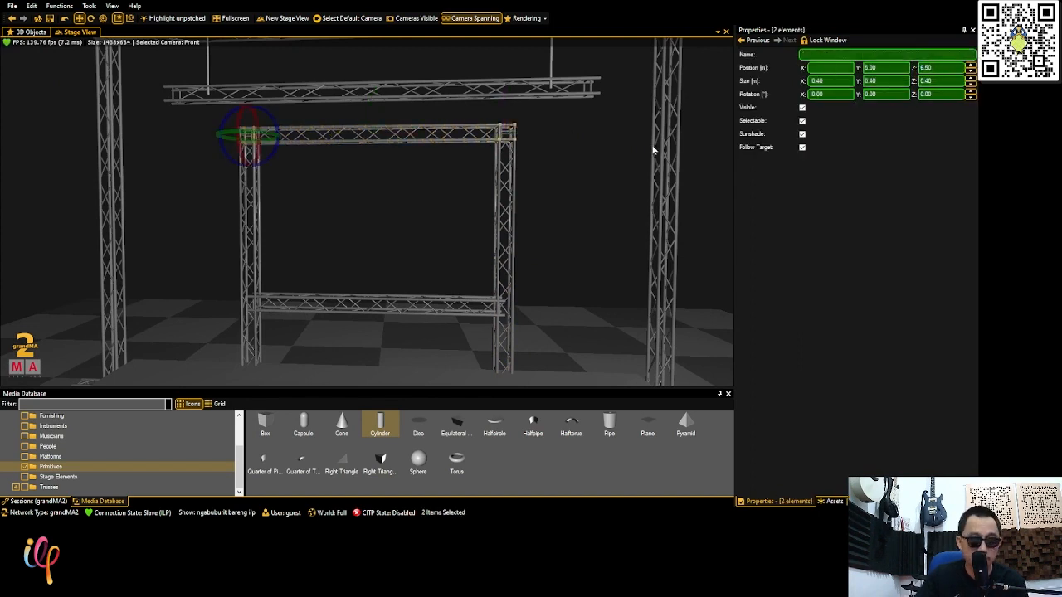
pyautogui.doubleClick(939, 67)
pyautogui.write('2.5')
pyautogui.press('Return')
pyautogui.click(412, 205)
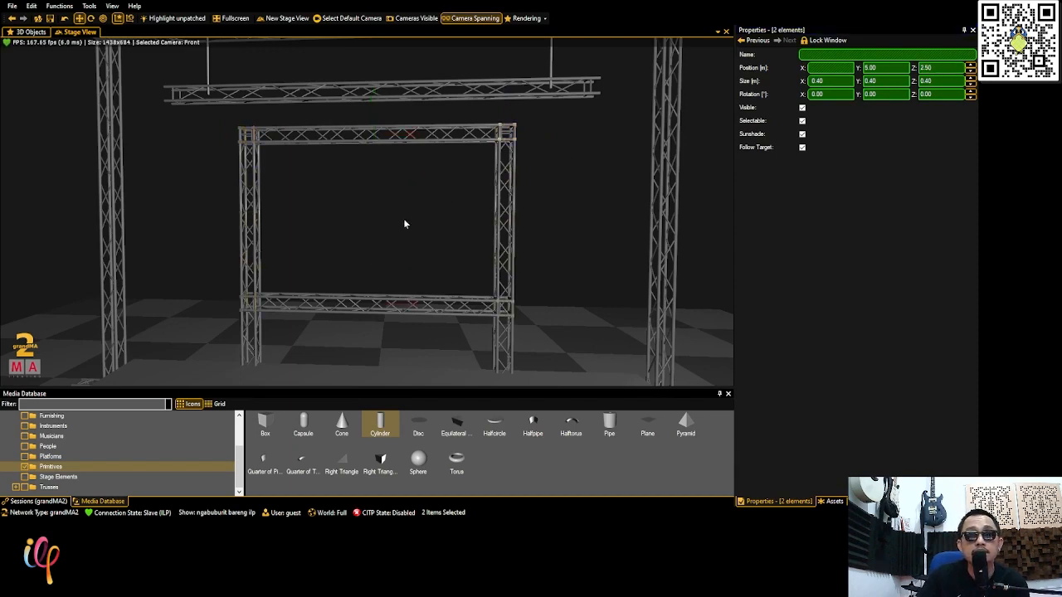
# Examine the completed rear frame in relation to the whole stage truss rig
pyautogui.scroll(-4, 385, 277)
pyautogui.moveTo(413, 279)
pyautogui.mouseDown(button='right')
pyautogui.moveTo(415, 259)
pyautogui.moveTo(439, 279)
pyautogui.moveTo(417, 267)
pyautogui.mouseUp(button='right')
pyautogui.scroll(-4, 395, 287)
pyautogui.scroll(-5, 404, 260)
pyautogui.scroll(-3, 404, 256)
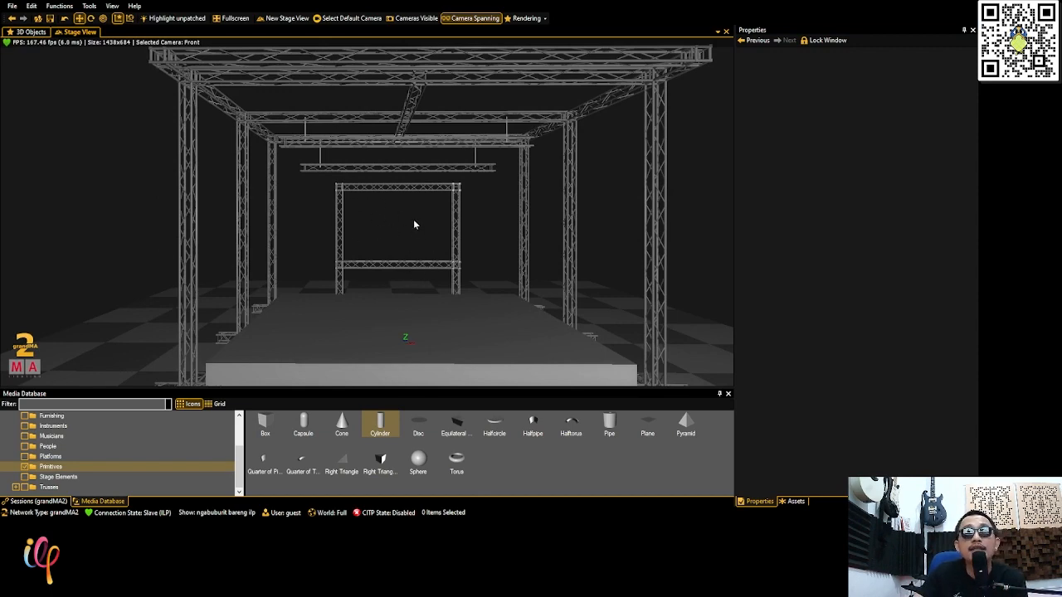
pyautogui.scroll(-3, 403, 239)
pyautogui.scroll(-2, 405, 241)
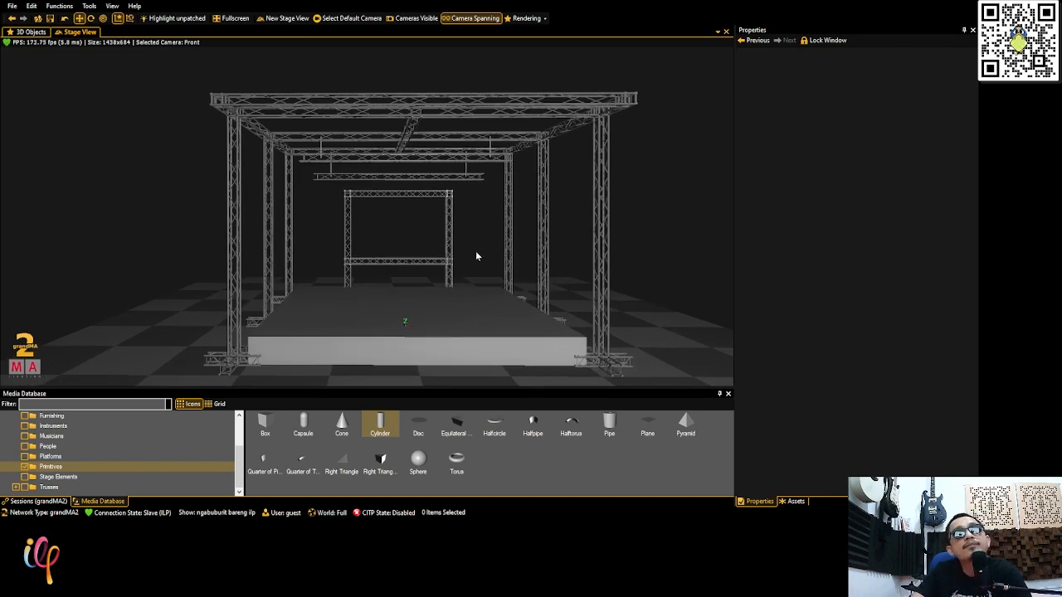
pyautogui.scroll(5, 413, 241)
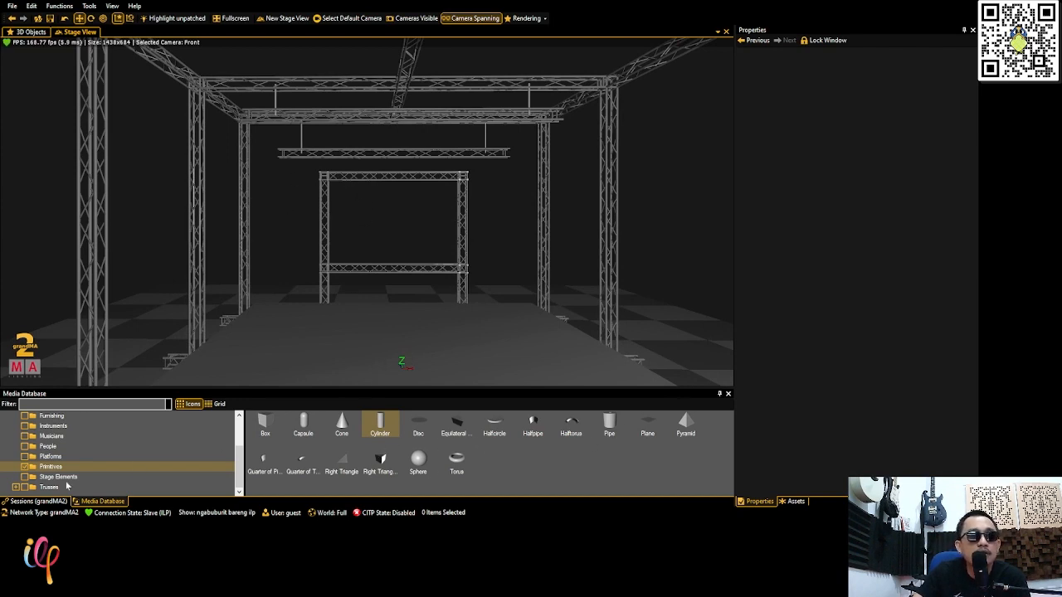
# Add an FD34-300 truss from the Trusses library to the stage and raise it to Z position 5.00
pyautogui.click(49, 488)
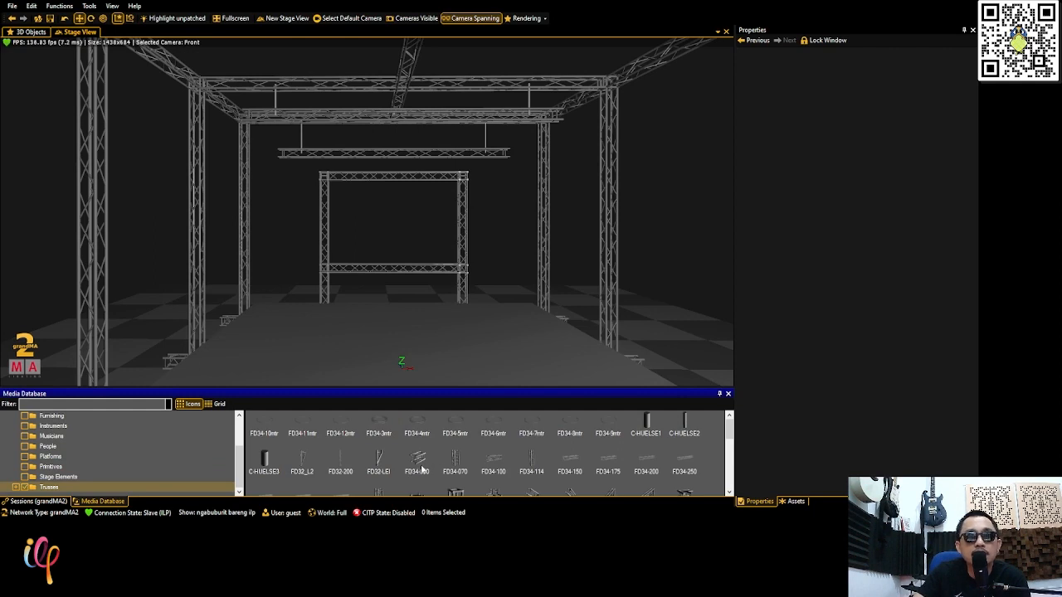
pyautogui.click(682, 462)
pyautogui.scroll(-1, 682, 462)
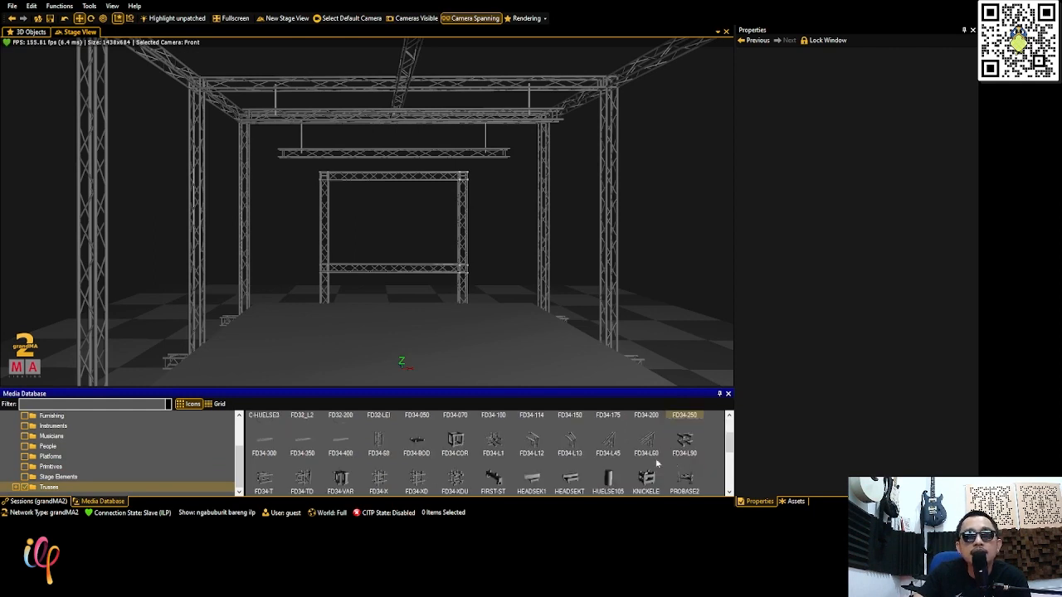
pyautogui.moveTo(269, 443); pyautogui.dragTo(335, 282)
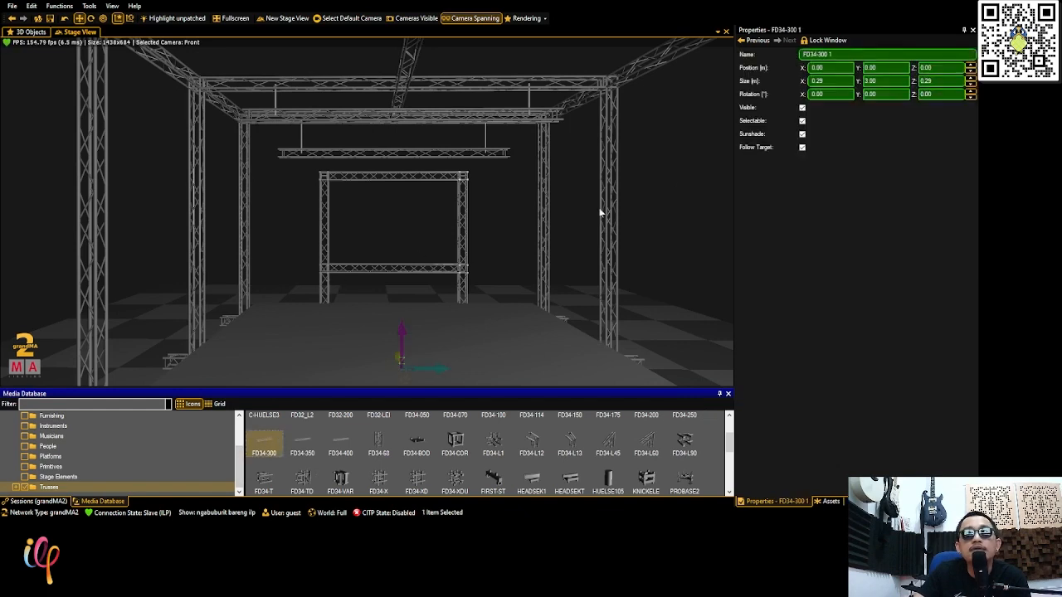
pyautogui.click(941, 71)
pyautogui.scroll(5, 940, 70)
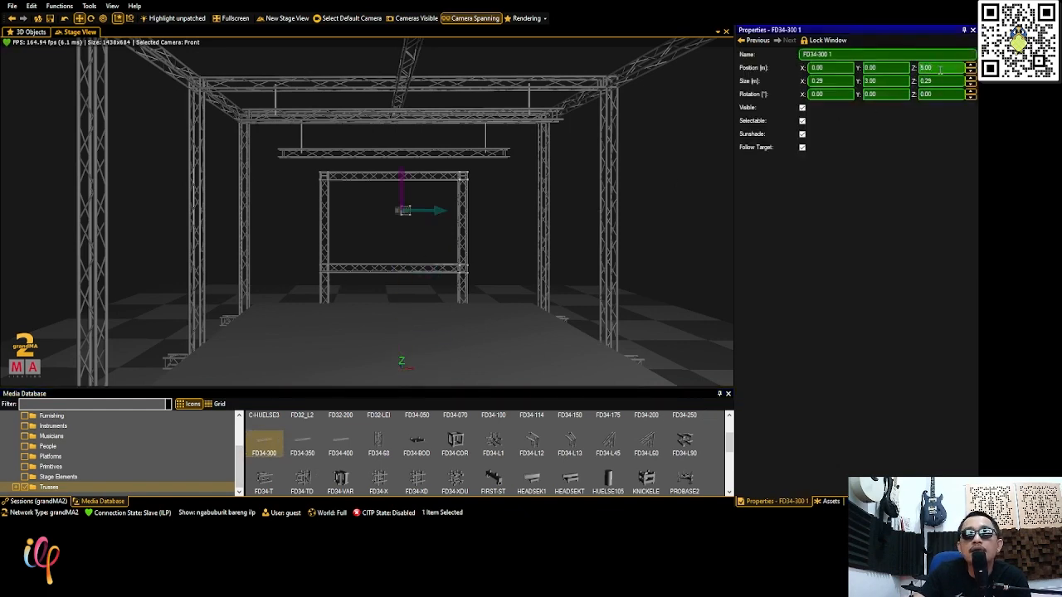
# Rotate the FD34-300 truss 90° about Z and move it to Y position 5.00 and X position -5.00
pyautogui.click(934, 95)
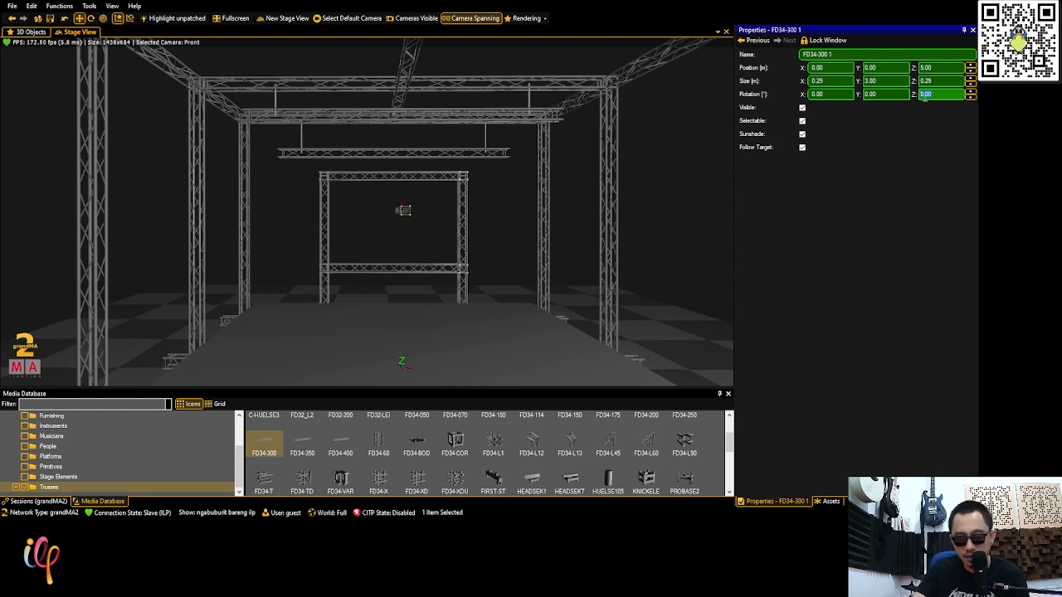
pyautogui.write('90')
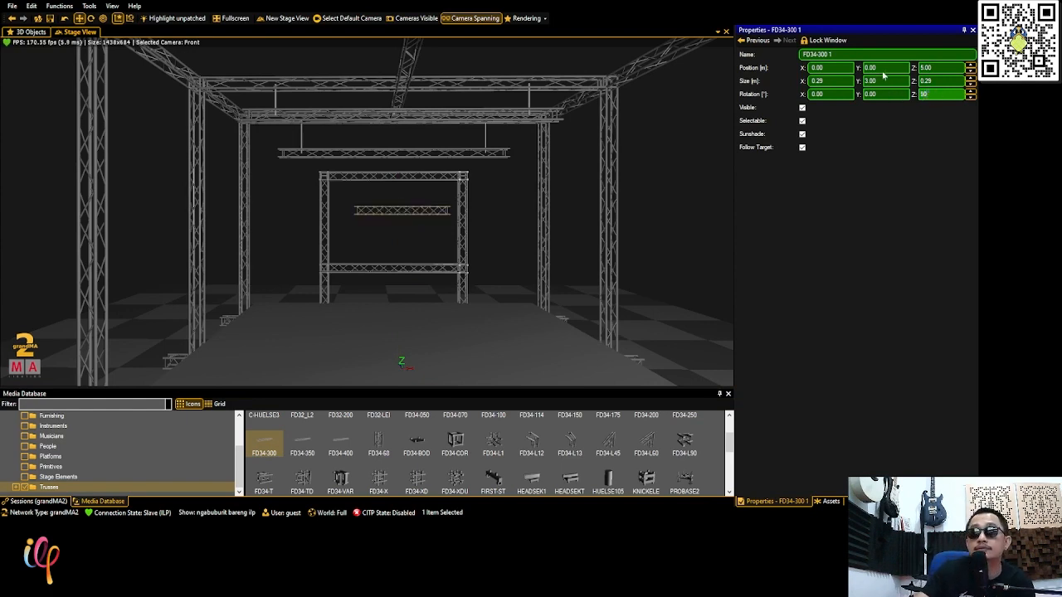
pyautogui.press('Tab')
pyautogui.press('Tab')
pyautogui.scroll(3, 891, 67)
pyautogui.click(832, 67)
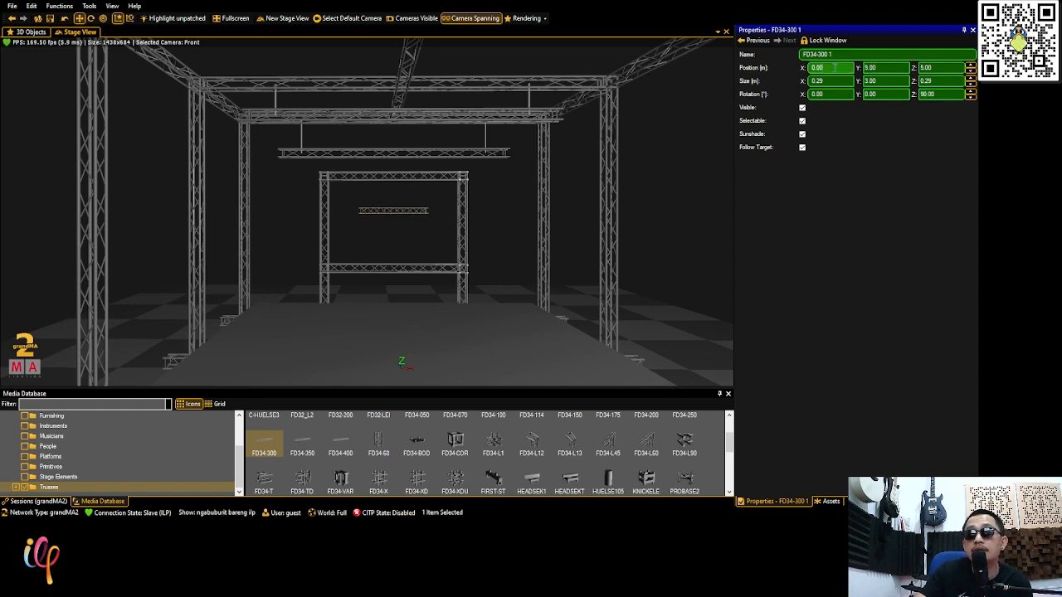
pyautogui.scroll(-4, 833, 67)
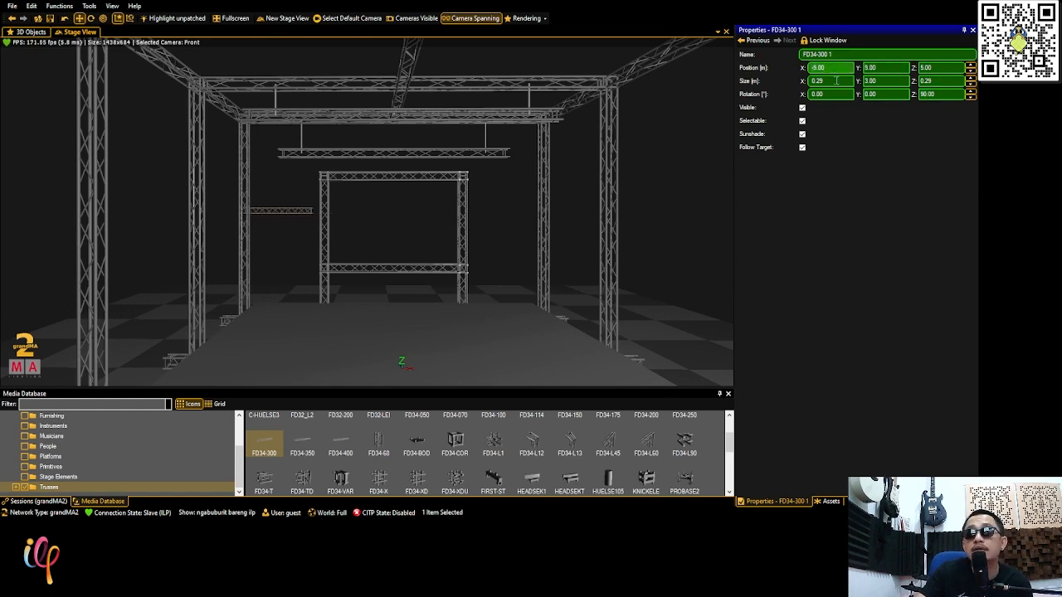
# Set the FD34-300 truss's size to X 0.30, Y 3.40 and Z 0.30, and its X position to -4.70
pyautogui.click(836, 80)
pyautogui.click(944, 80)
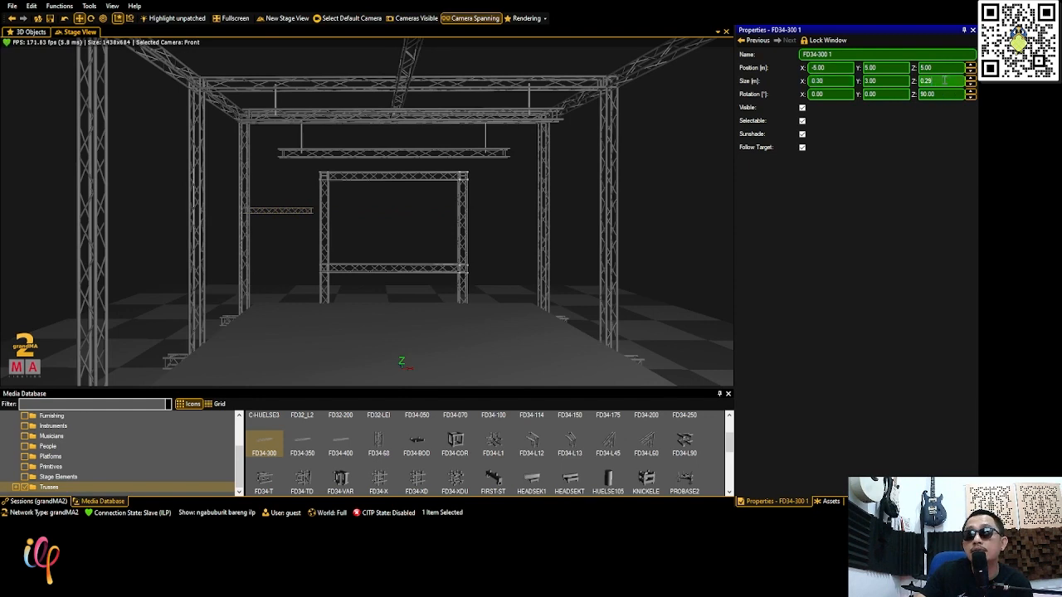
pyautogui.click(843, 68)
pyautogui.scroll(-1, 844, 68)
pyautogui.scroll(2, 844, 68)
pyautogui.scroll(-7, 844, 68)
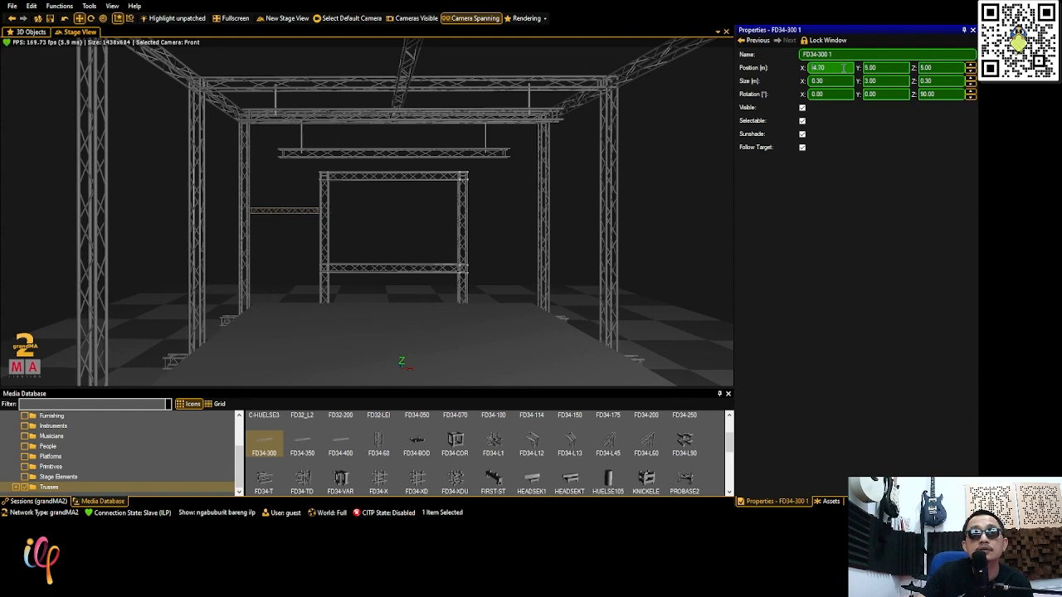
pyautogui.click(894, 82)
pyautogui.scroll(2, 894, 81)
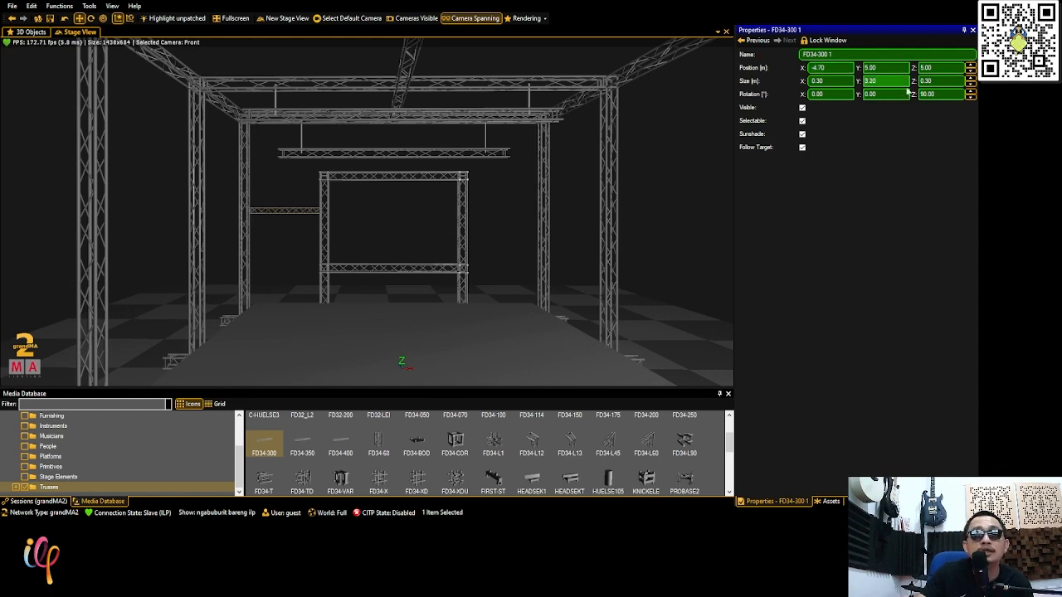
pyautogui.scroll(3, 896, 80)
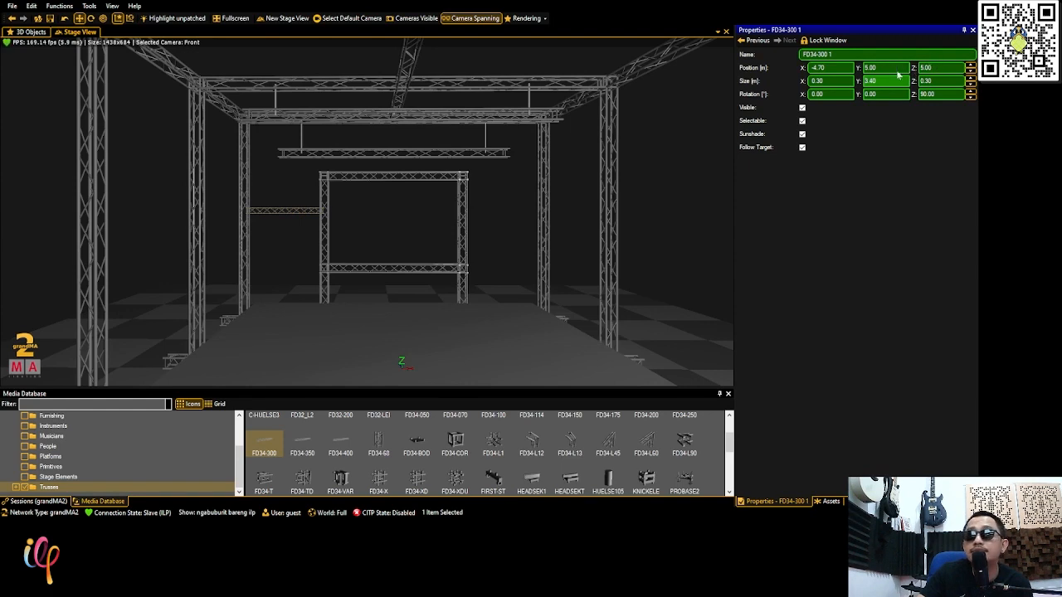
# Lower the FD34-300 side truss beside the rear frame to Z position 3.60
pyautogui.click(928, 68)
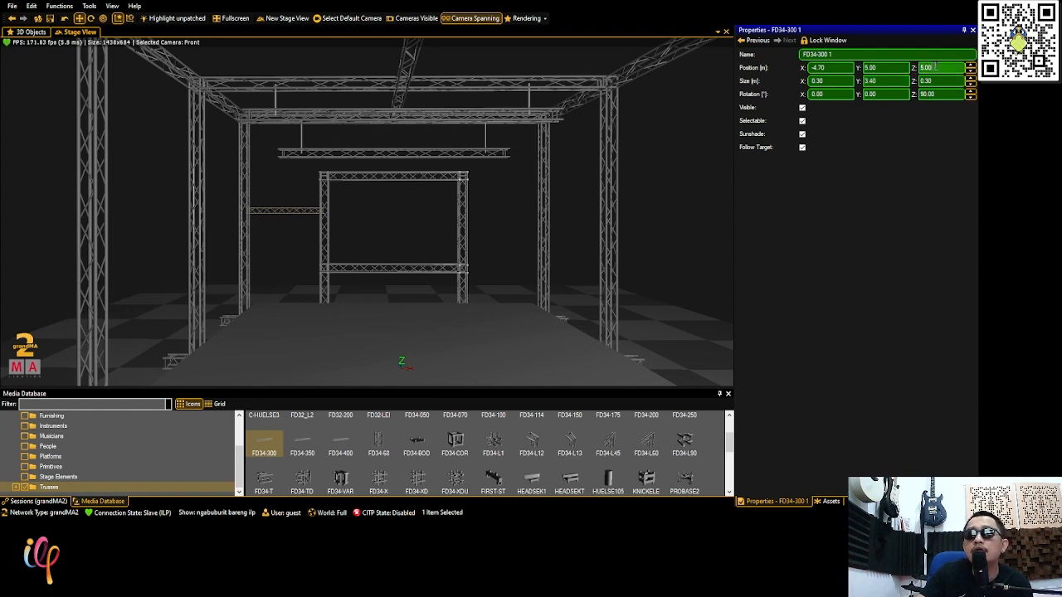
pyautogui.scroll(-1, 929, 68)
pyautogui.scroll(4, 935, 67)
pyautogui.scroll(2, 935, 67)
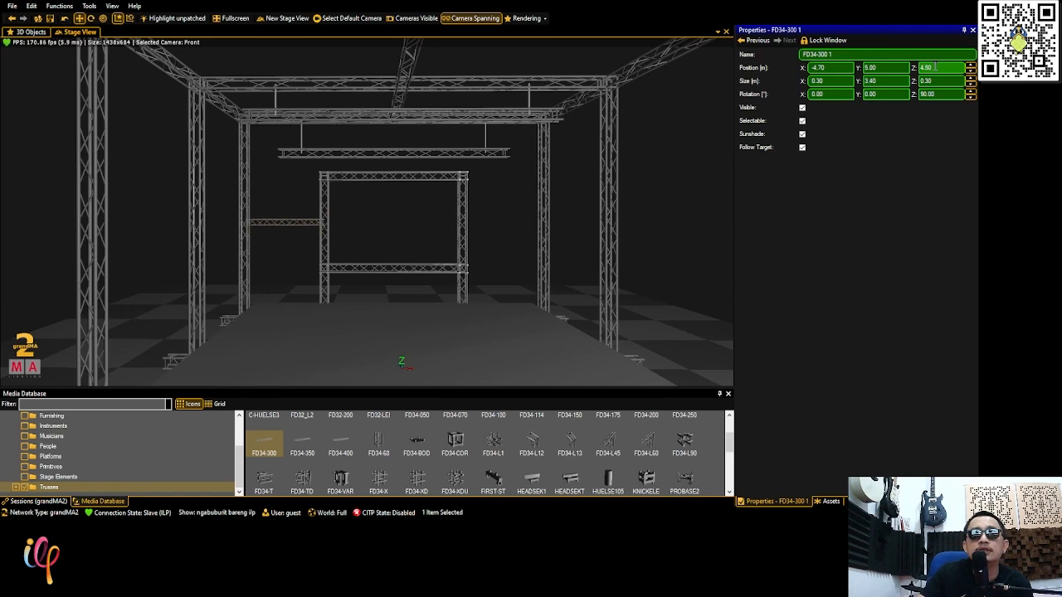
pyautogui.scroll(-16, 935, 66)
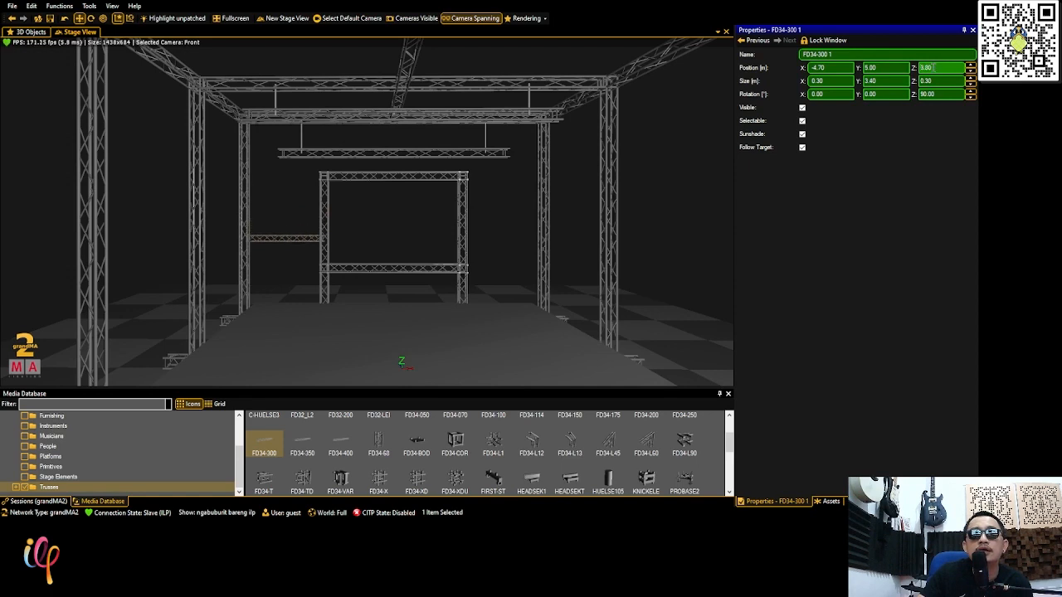
pyautogui.scroll(-5, 935, 66)
pyautogui.scroll(5, 936, 67)
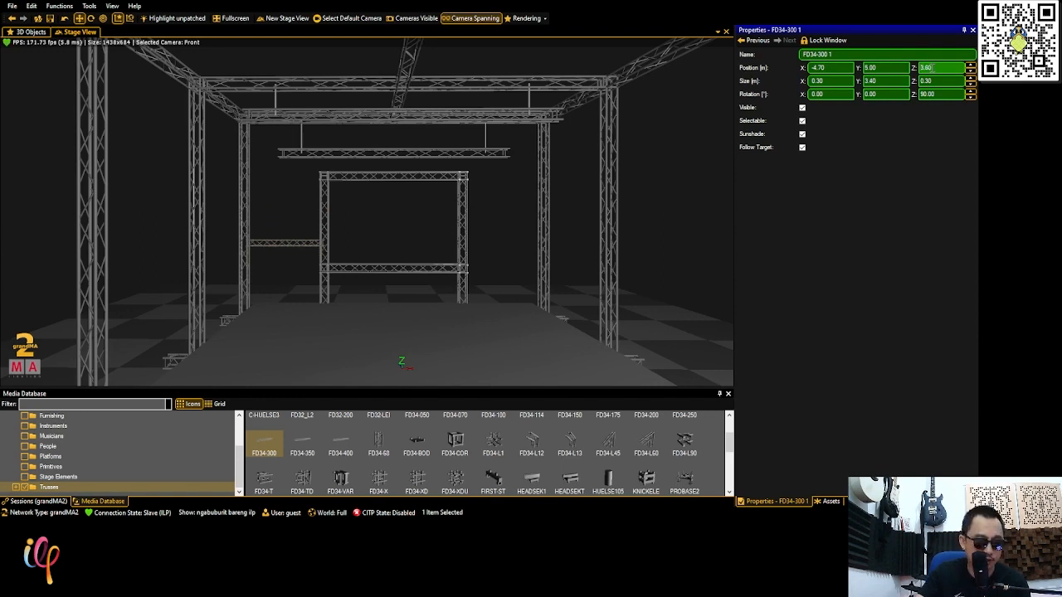
# Duplicate the side truss about 2 m higher, then duplicate both side trusses to X position 4.70 on the opposite side of the rear frame
pyautogui.hotkey('ctrl', 'v')
pyautogui.scroll(2, 945, 67)
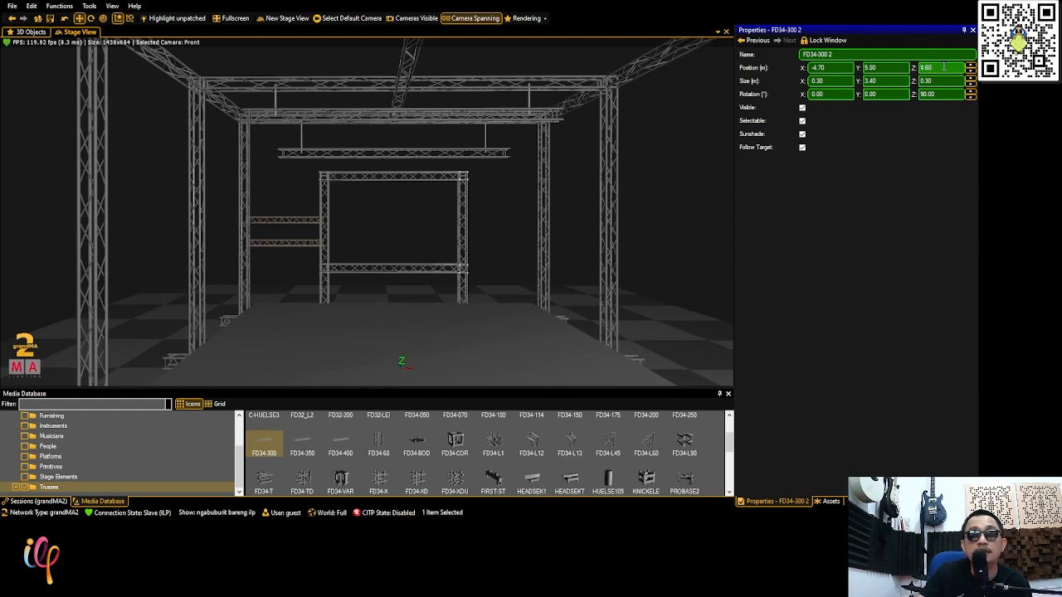
pyautogui.keyDown('ctrl'); pyautogui.click(291, 243); pyautogui.keyUp('ctrl')
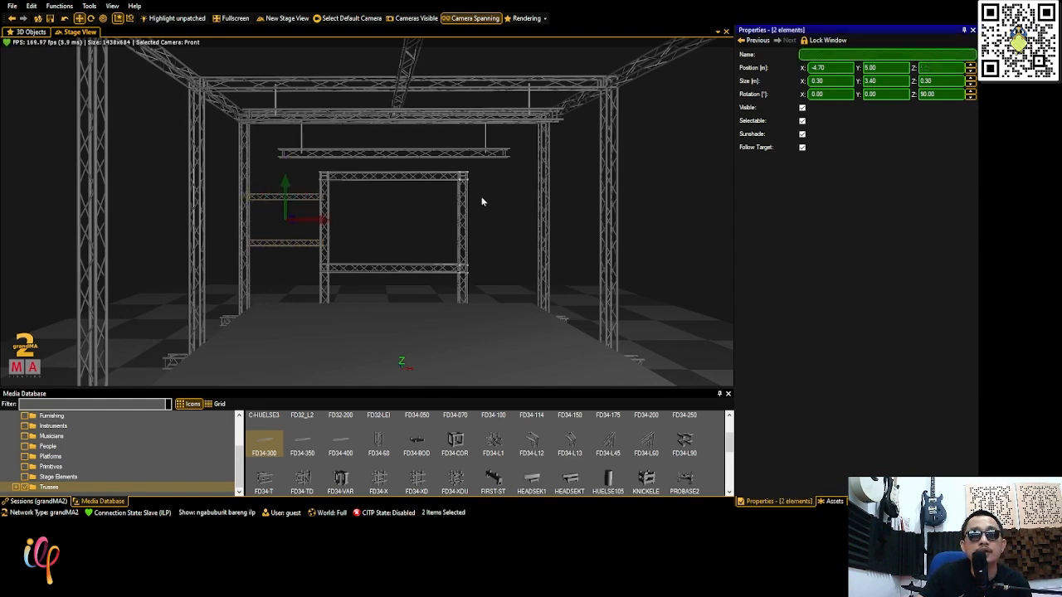
pyautogui.click(815, 68)
pyautogui.write('4.7')
pyautogui.press('Return')
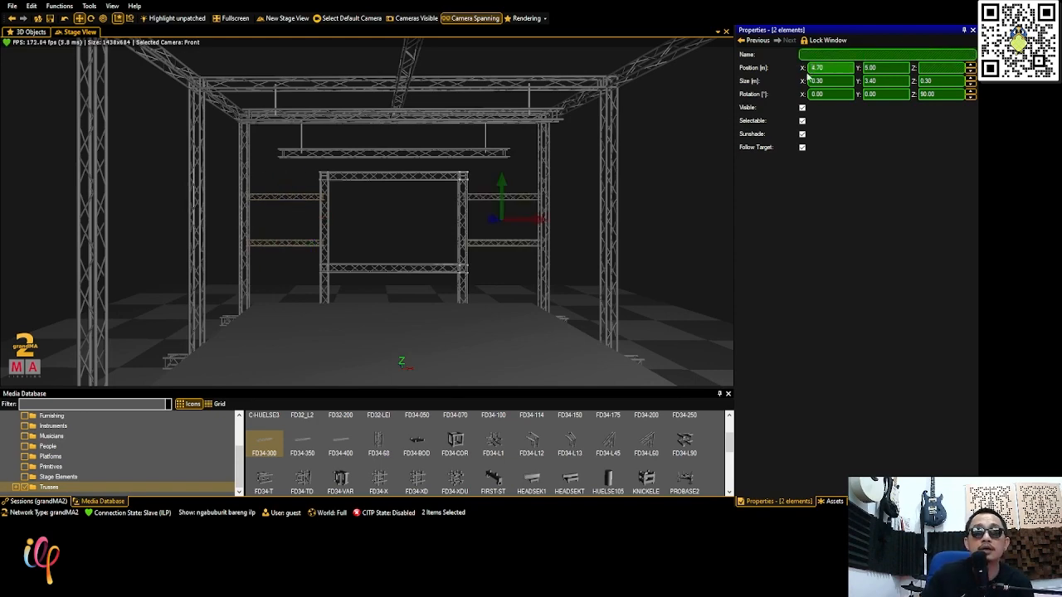
# Duplicate the front-left vertical FD34-400 column of the rig and move the copy outward to X position -7.50
pyautogui.click(142, 165)
pyautogui.scroll(-8, 516, 260)
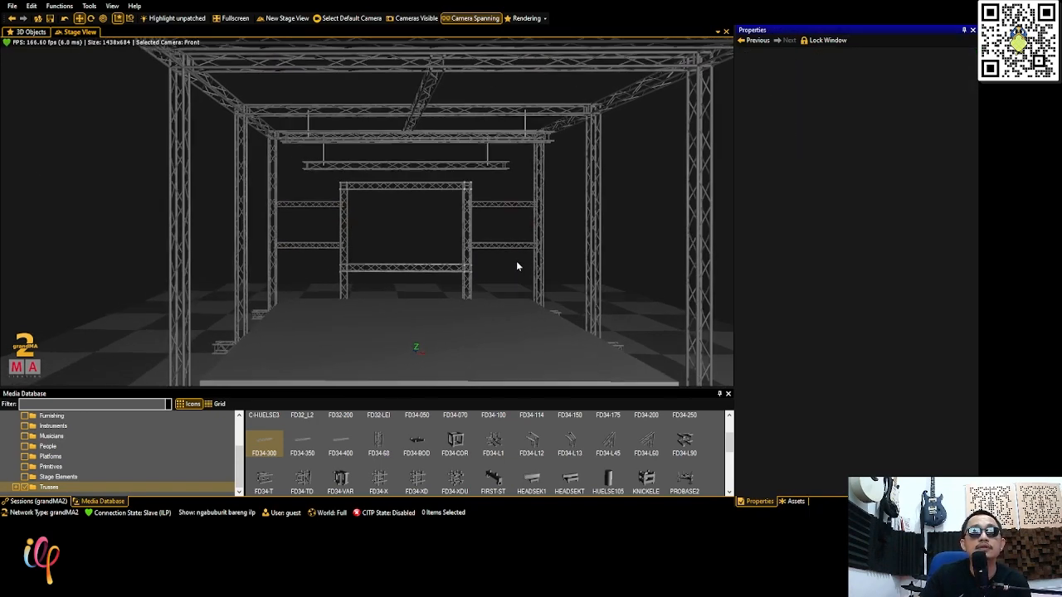
pyautogui.moveTo(547, 266); pyautogui.dragTo(359, 324, button='middle')
pyautogui.moveTo(348, 323); pyautogui.dragTo(376, 289)
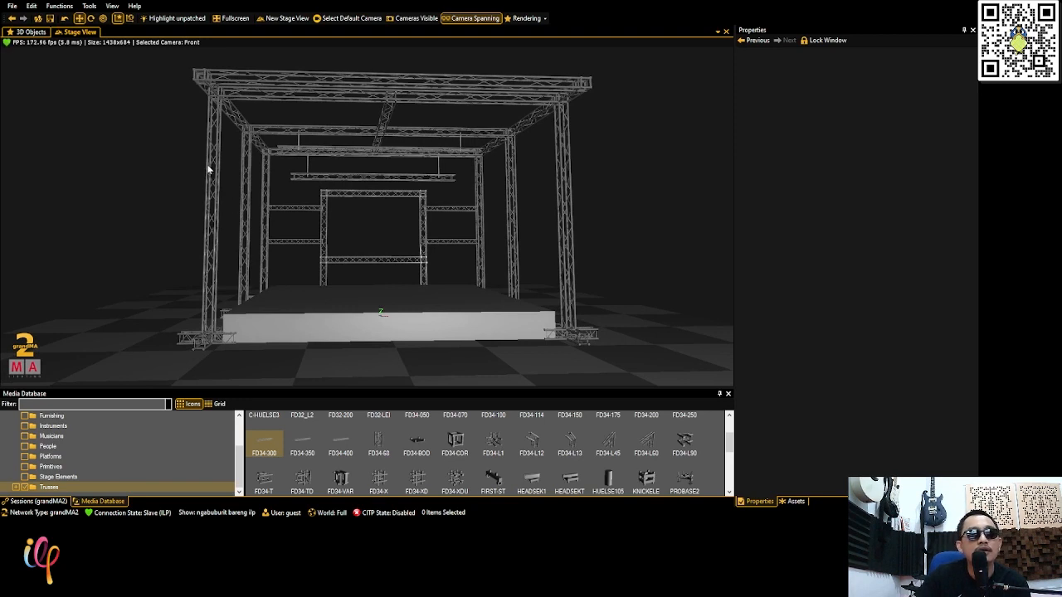
pyautogui.click(209, 170)
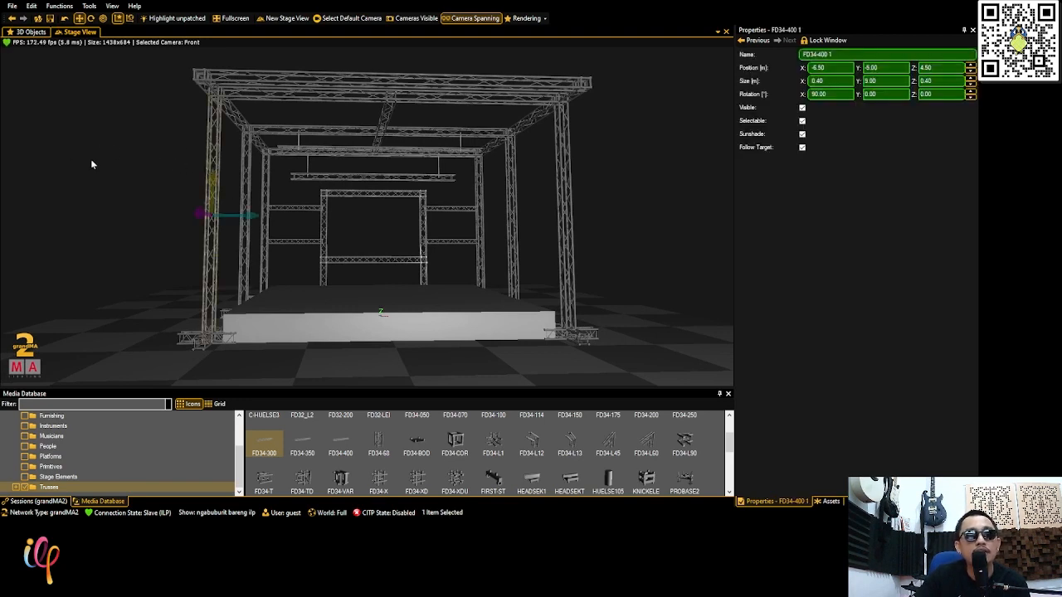
pyautogui.click(220, 176)
pyautogui.click(837, 68)
pyautogui.scroll(-1, 837, 69)
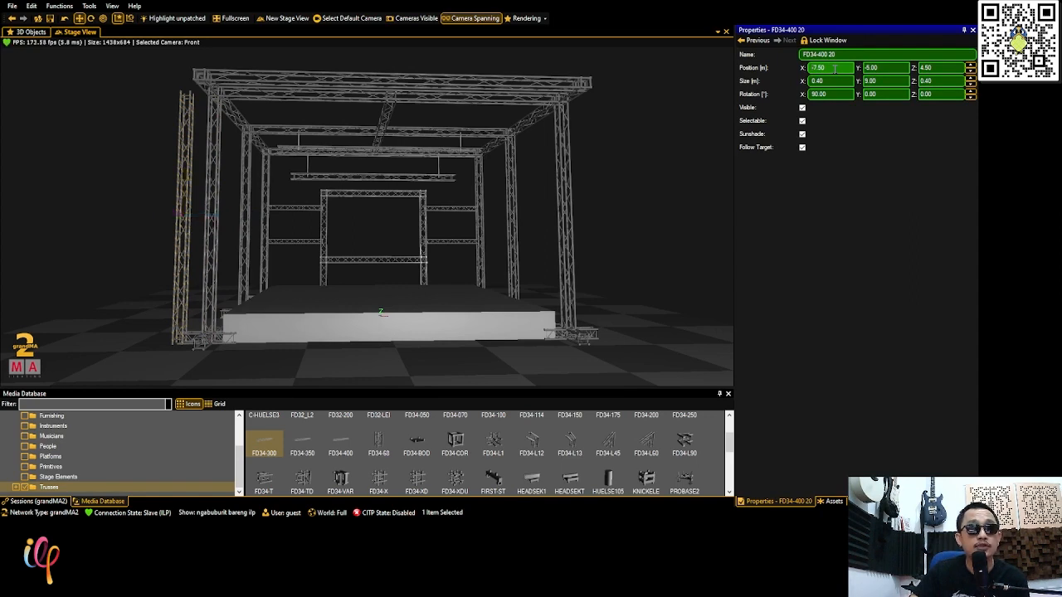
# Duplicate the column at X -7.50 and move the copy farther outward to X position -10.50
pyautogui.hotkey('ctrl', 'v')
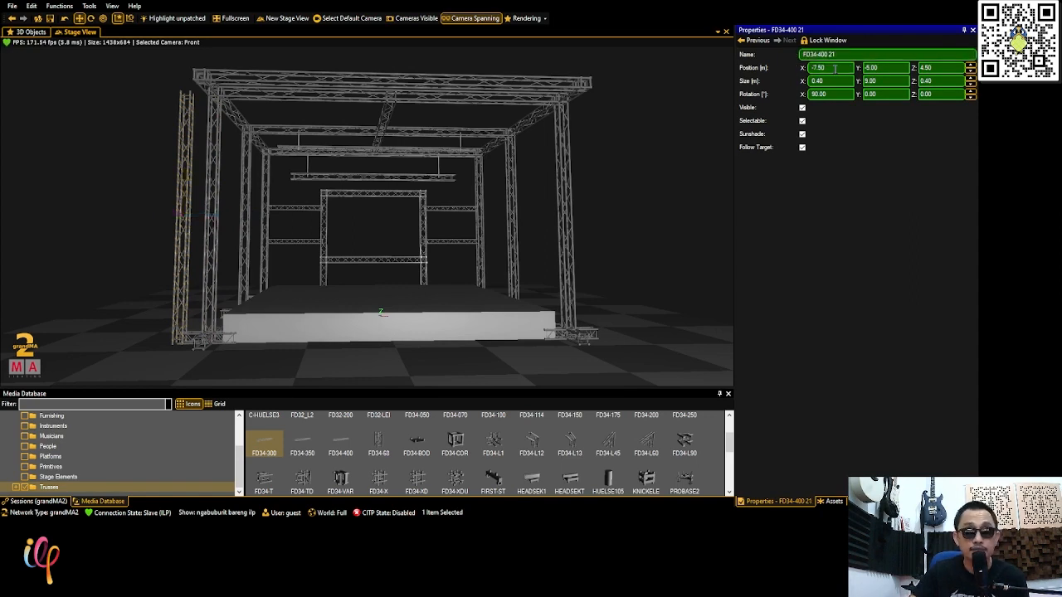
pyautogui.scroll(-2, 835, 69)
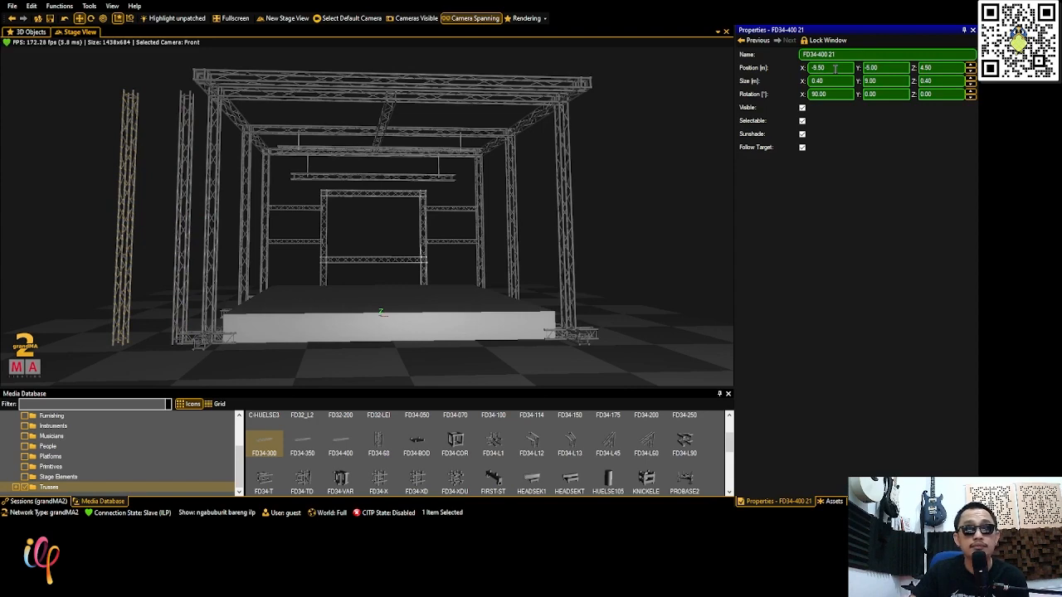
pyautogui.scroll(-1, 835, 69)
pyautogui.scroll(-1, 354, 214)
pyautogui.scroll(-1, 354, 217)
# Duplicate the outermost left column and place the copy on the opposite side of the stage at X position 10.50
pyautogui.hotkey('ctrl', 'c')
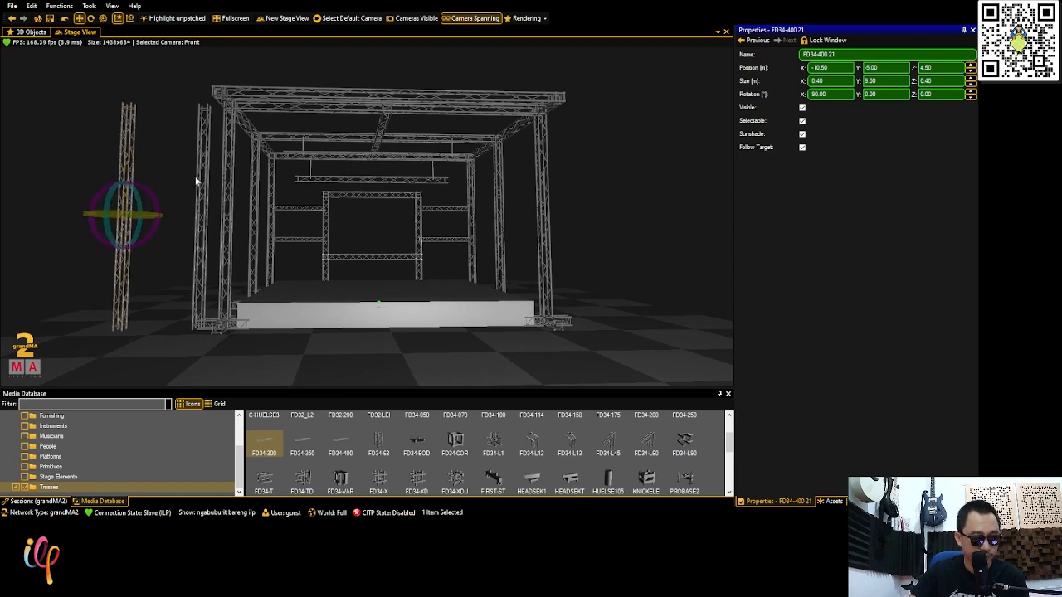
pyautogui.hotkey('ctrl', 'v')
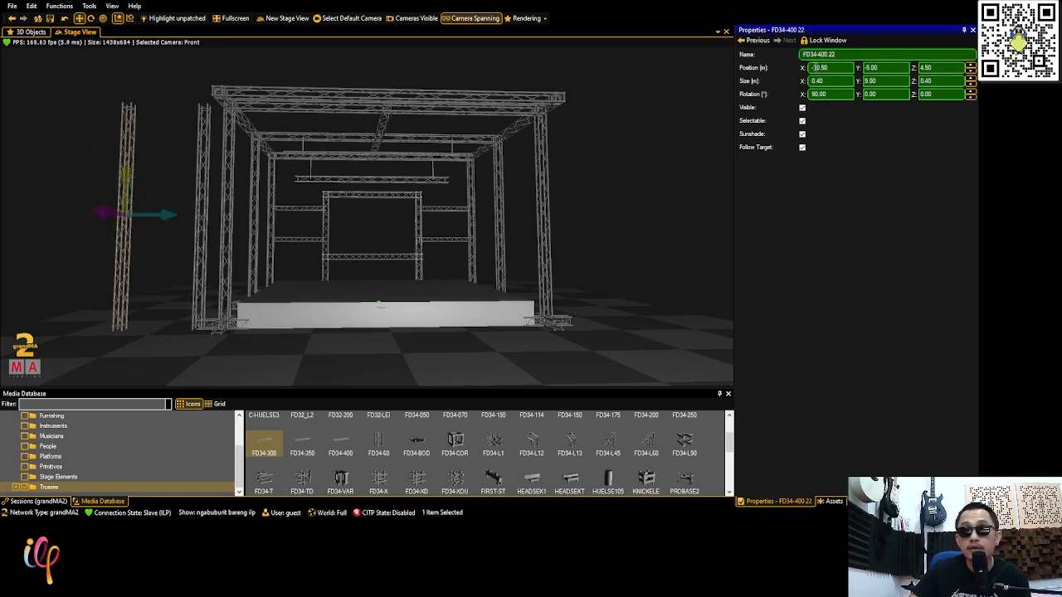
pyautogui.write('10.50')
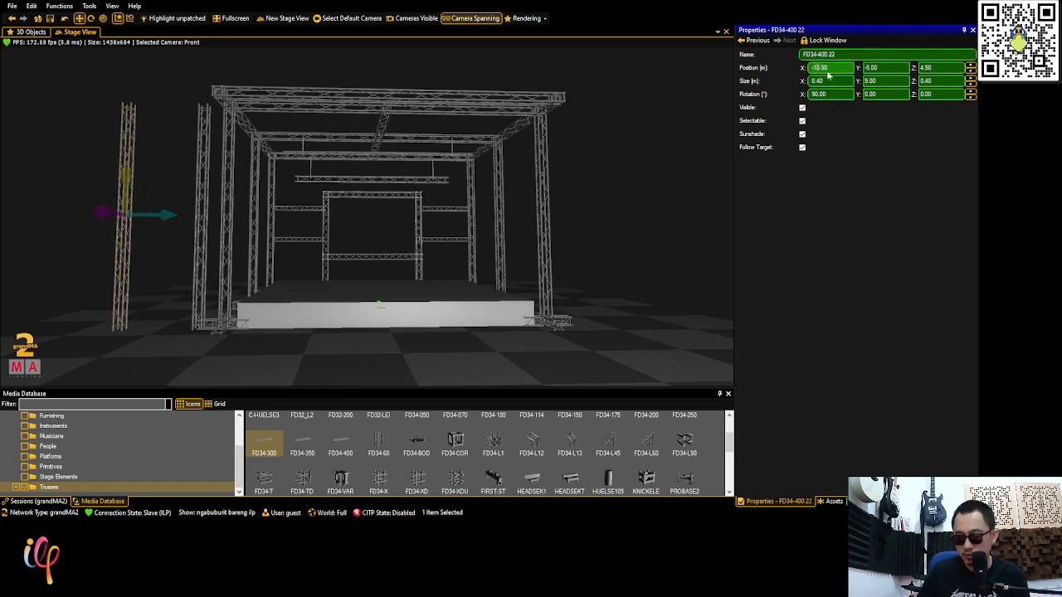
pyautogui.press('Return')
# Duplicate the column at X -7.50 and place the copy on the opposite side at X position 7.50
pyautogui.click(207, 137)
pyautogui.hotkey('ctrl', 'c')
pyautogui.hotkey('ctrl', 'v')
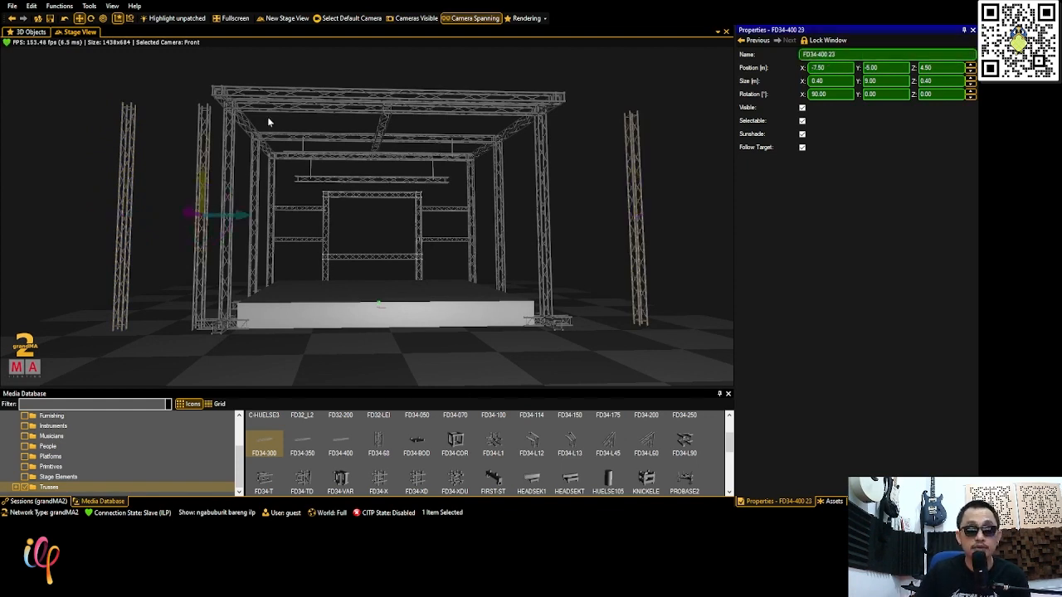
pyautogui.doubleClick(815, 67)
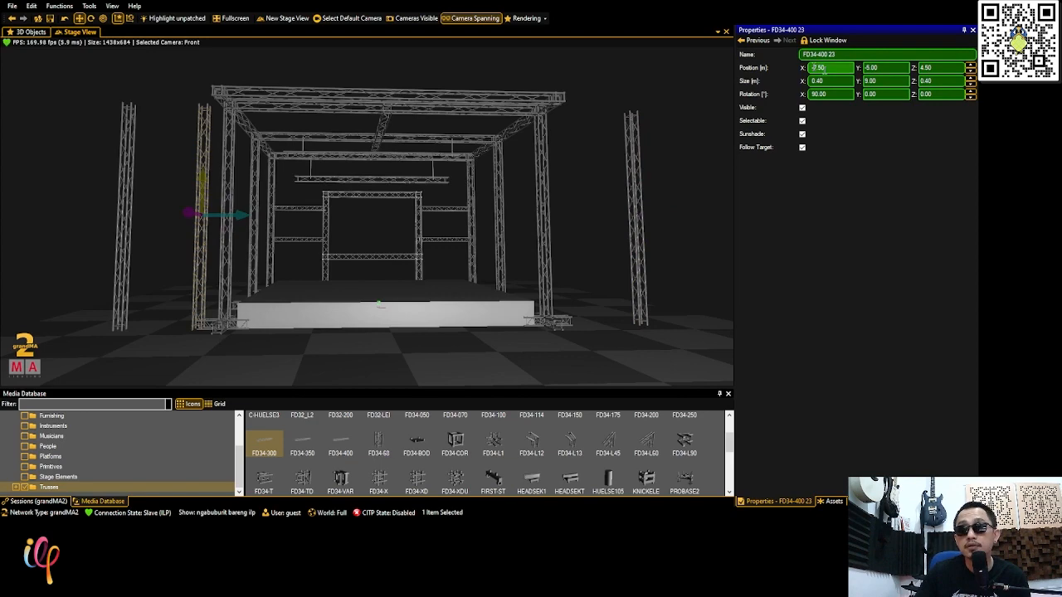
pyautogui.write('7.5')
pyautogui.press('Return')
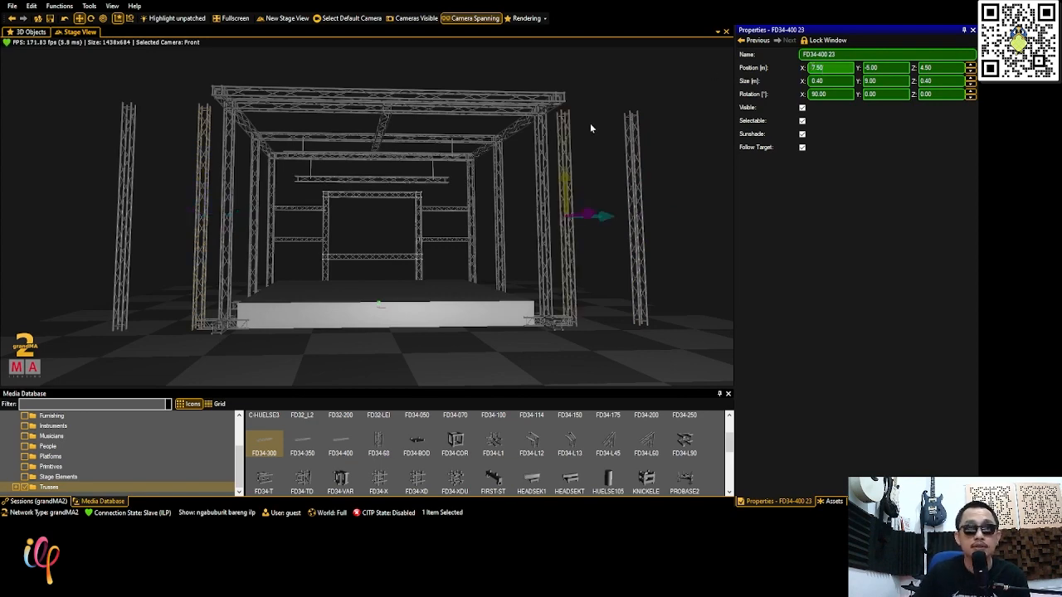
# Duplicate the four added side columns together and move the copies back to Y position -3.00
pyautogui.moveTo(423, 278)
pyautogui.mouseDown(button='right')
pyautogui.moveTo(431, 300)
pyautogui.moveTo(434, 268)
pyautogui.moveTo(405, 275)
pyautogui.mouseUp(button='right')
pyautogui.scroll(-2, 434, 268)
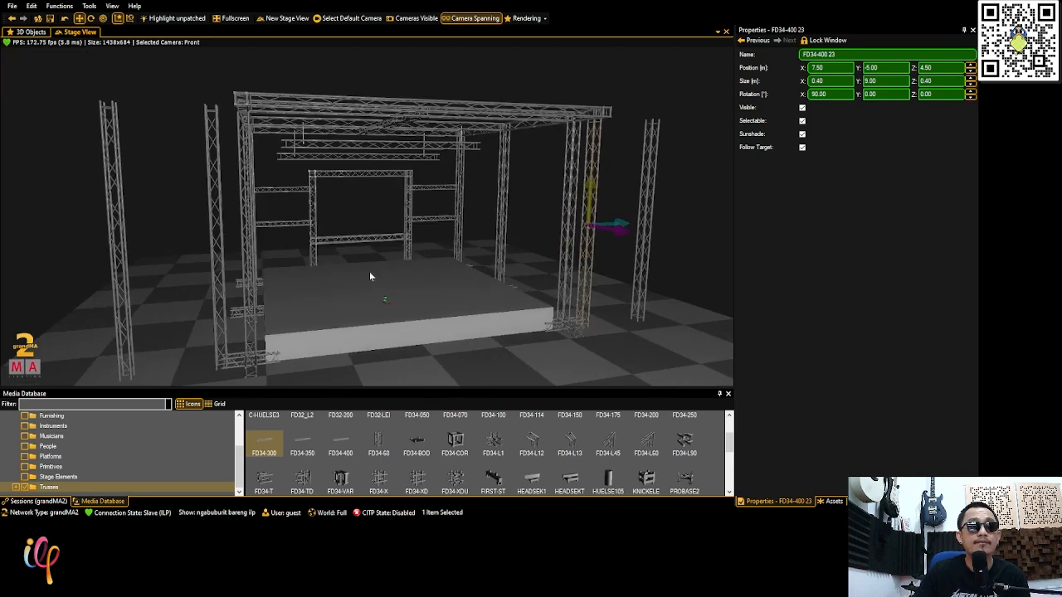
pyautogui.click(119, 185)
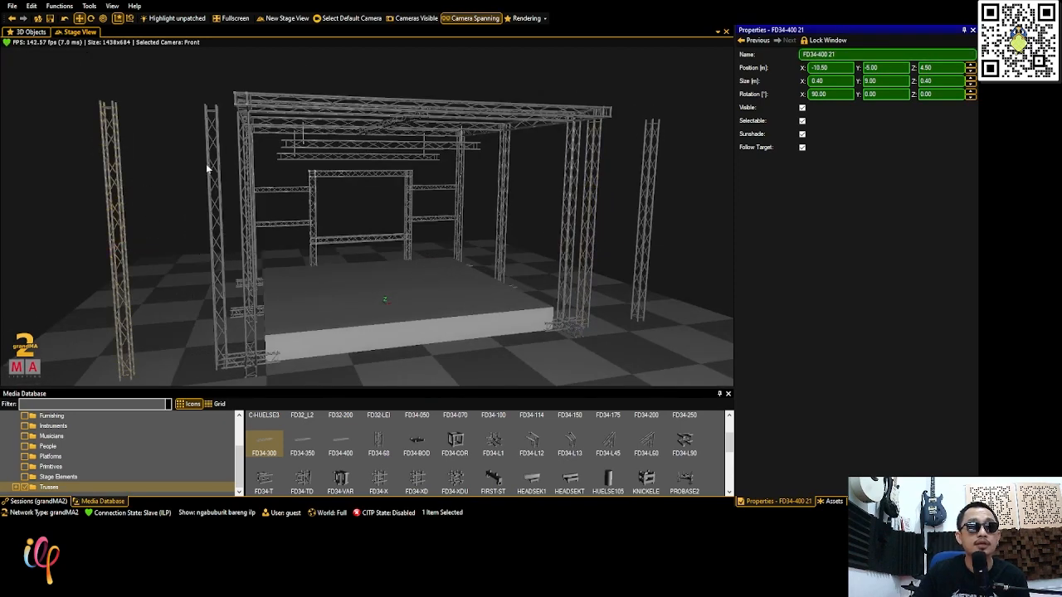
pyautogui.keyDown('ctrl'); pyautogui.click(210, 169); pyautogui.keyUp('ctrl')
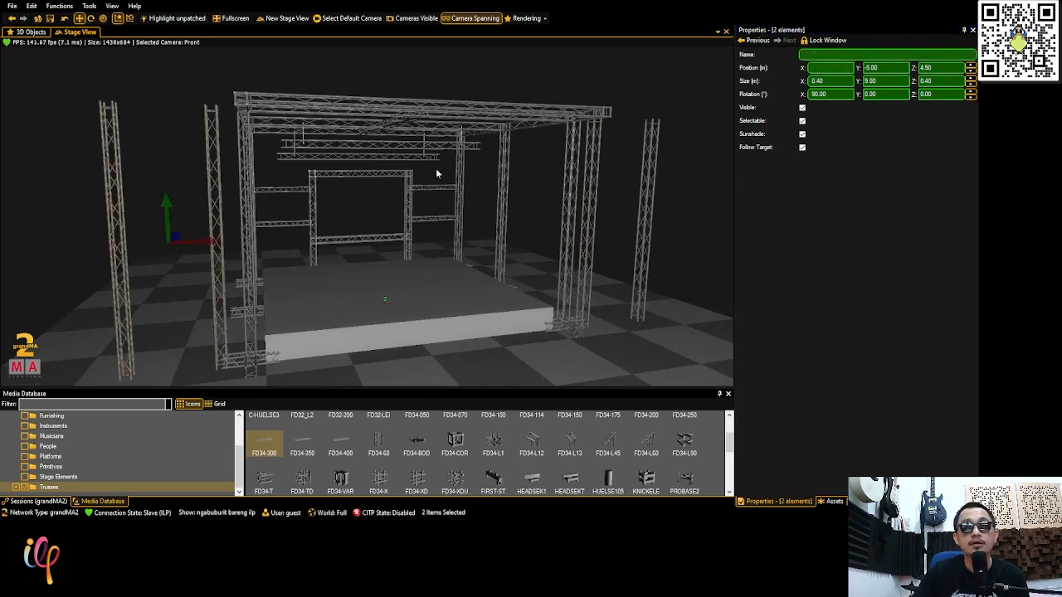
pyautogui.press('ctrl')
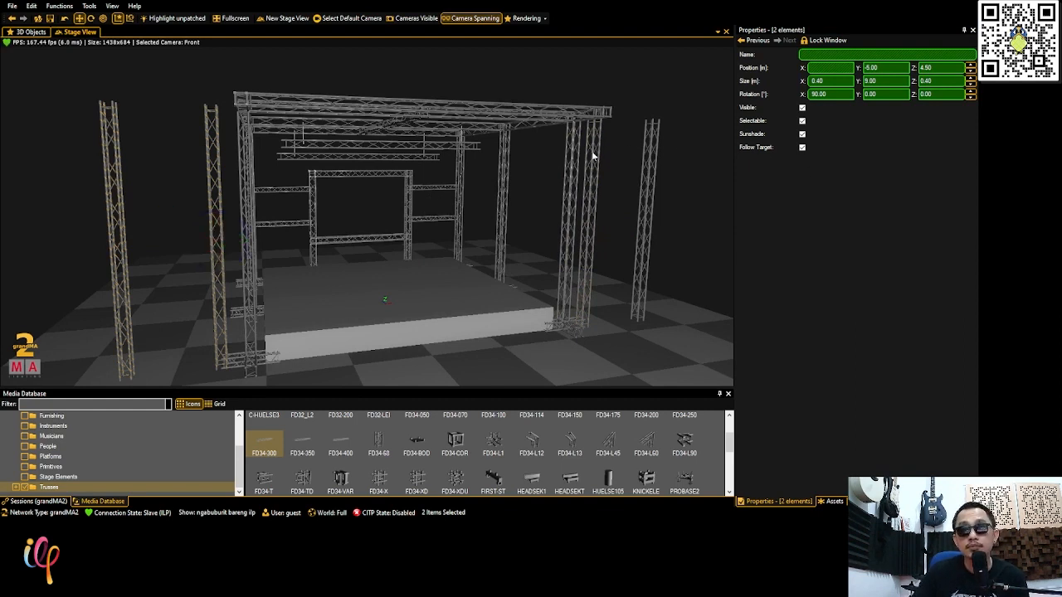
pyautogui.keyDown('ctrl'); pyautogui.click(651, 149); pyautogui.keyUp('ctrl')
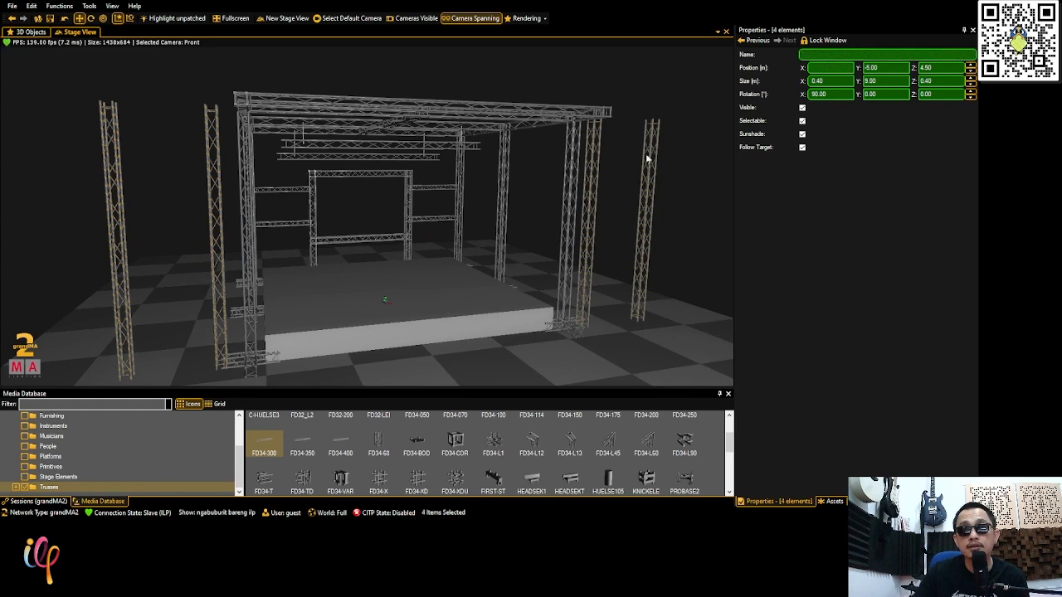
pyautogui.press('ctrl')
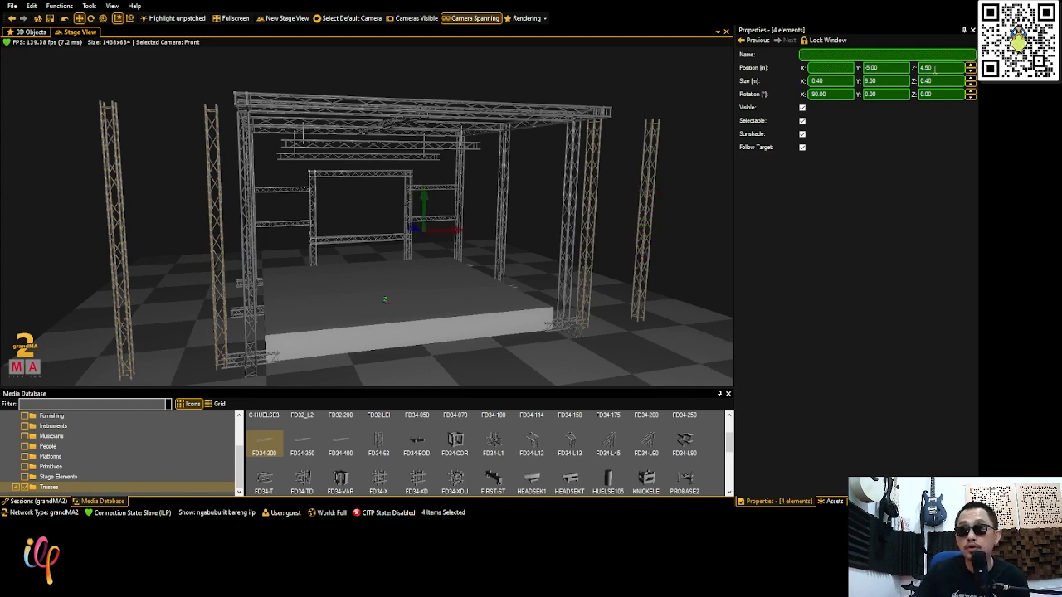
pyautogui.click(884, 67)
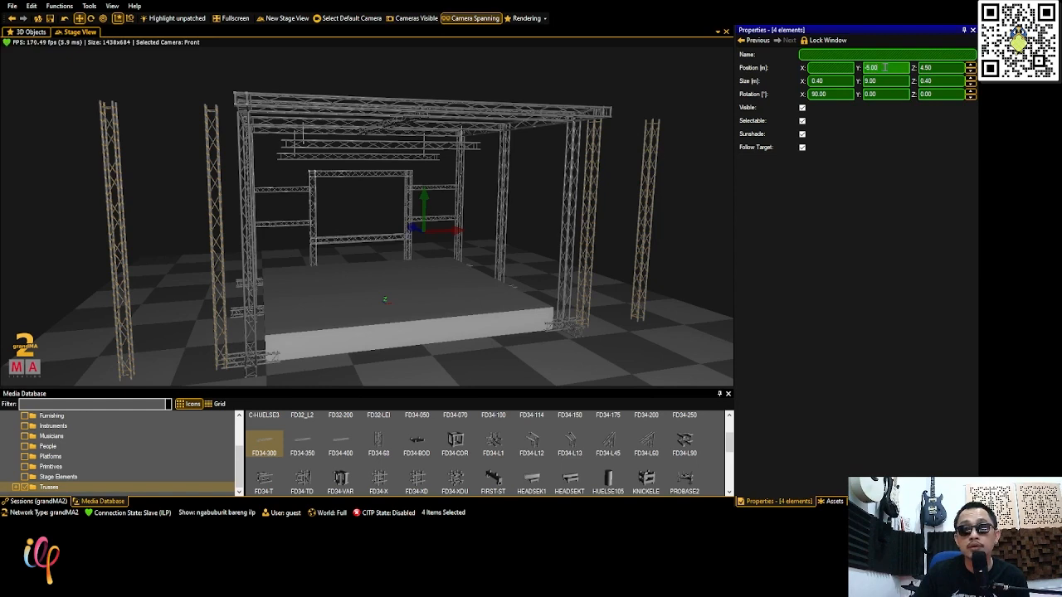
pyautogui.scroll(1, 886, 67)
pyautogui.scroll(1, 886, 67)
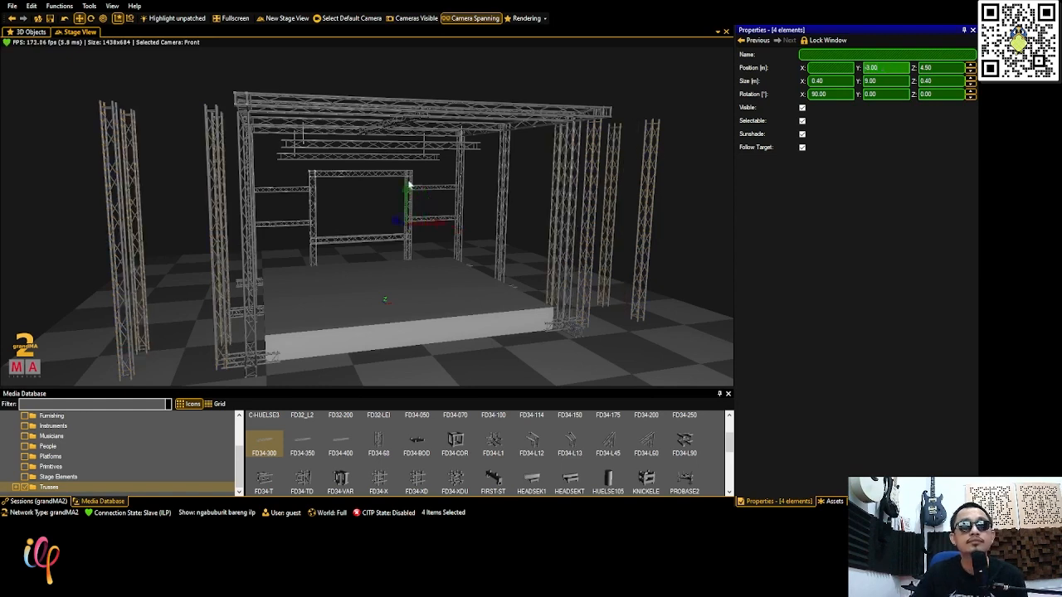
# Examine the placement of the side columns on both sides of the stage from several angles
pyautogui.moveTo(362, 294); pyautogui.dragTo(371, 302, button='right')
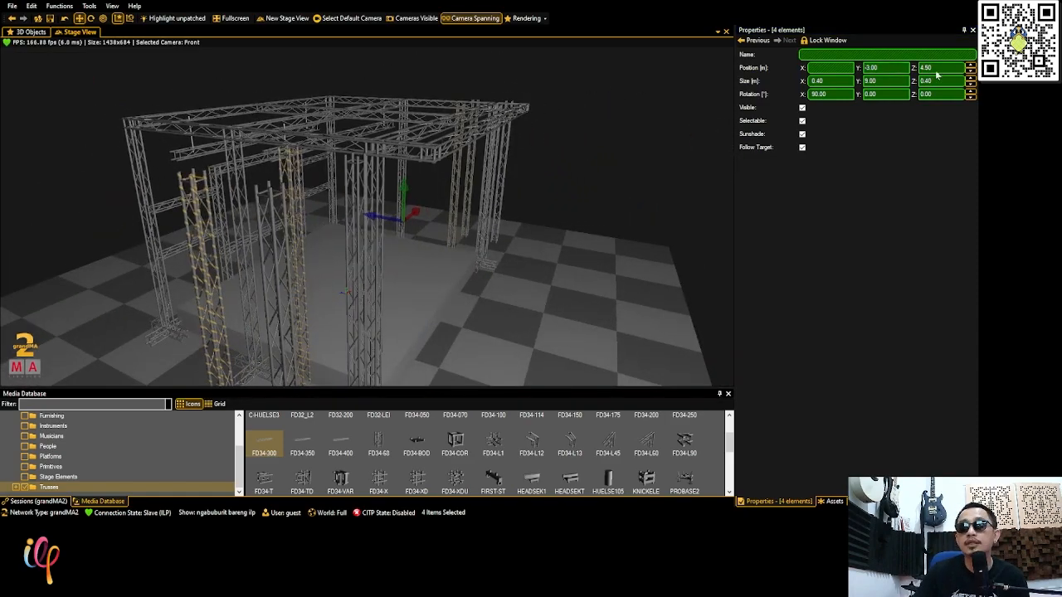
pyautogui.scroll(1, 937, 68)
pyautogui.scroll(-1, 938, 68)
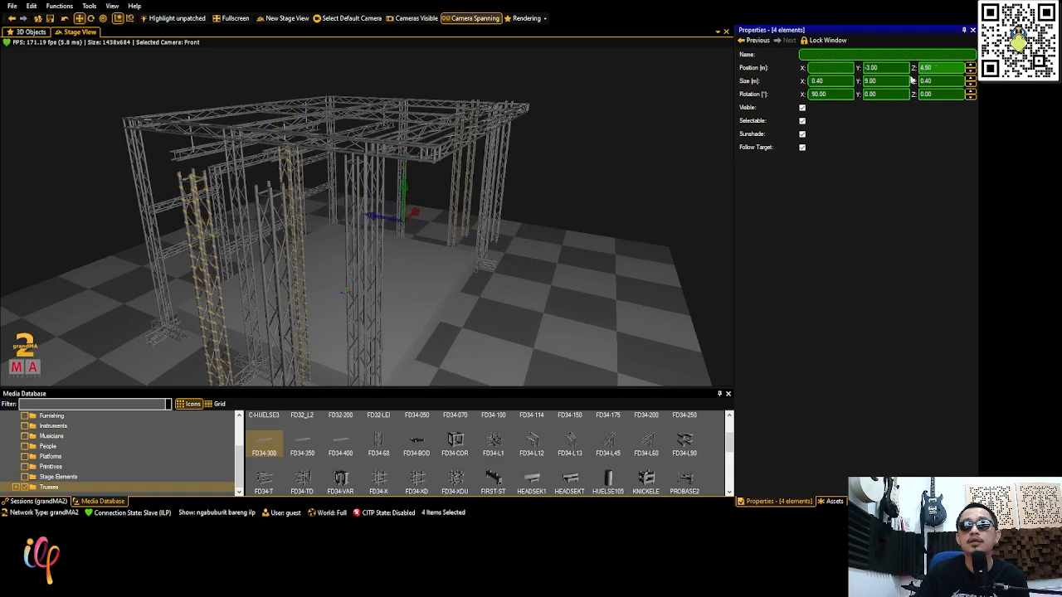
pyautogui.scroll(1, 898, 68)
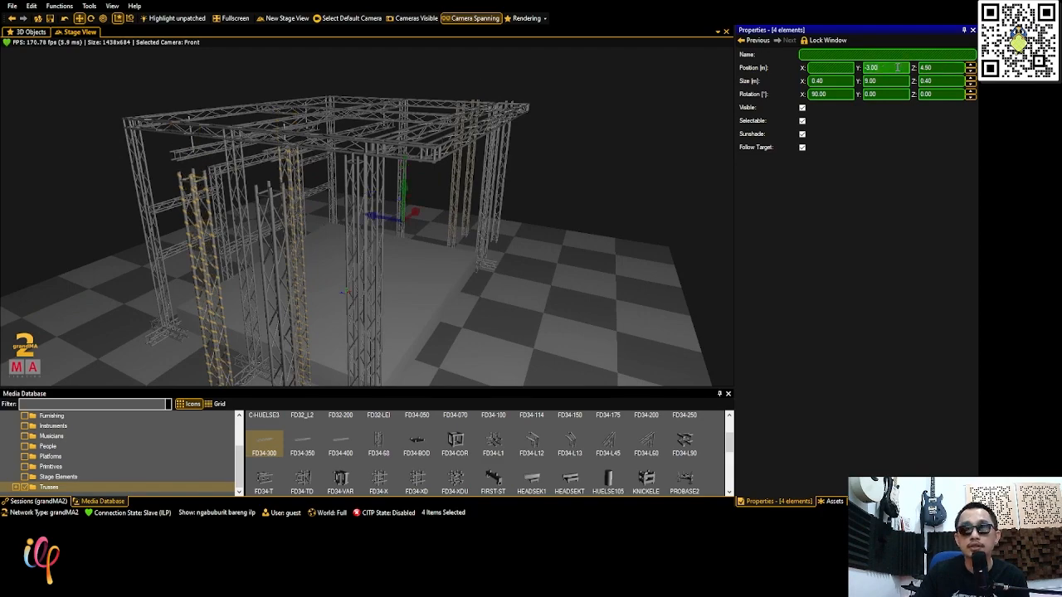
pyautogui.click(639, 83)
pyautogui.moveTo(493, 219); pyautogui.dragTo(398, 236, button='right')
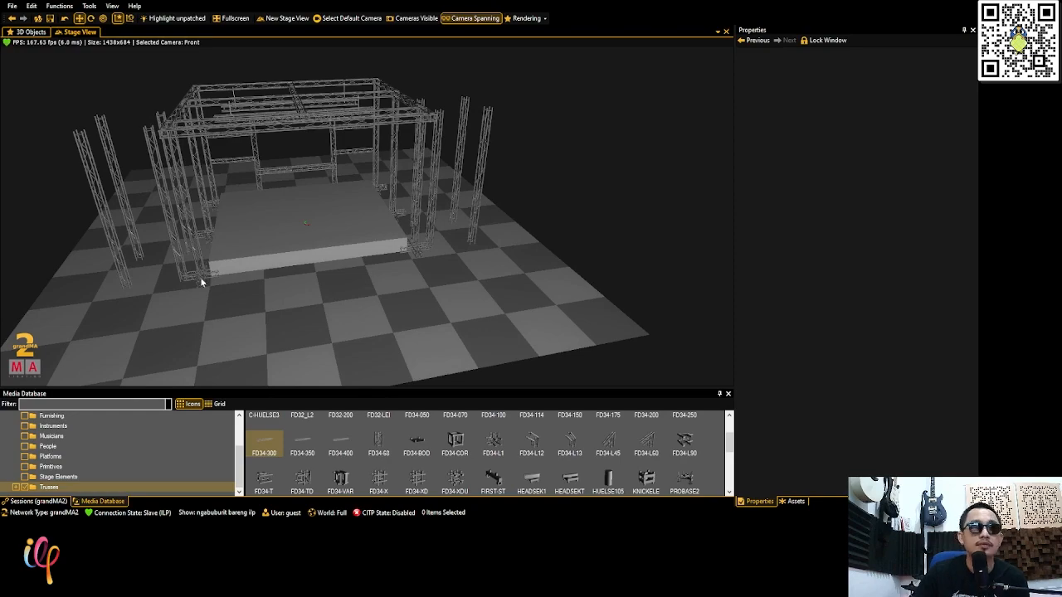
# Duplicate the two crossed base trusses at the stage's front-left corner, placing copies at X positions -7.50 and -10.50
pyautogui.scroll(5, 201, 278)
pyautogui.scroll(4, 202, 279)
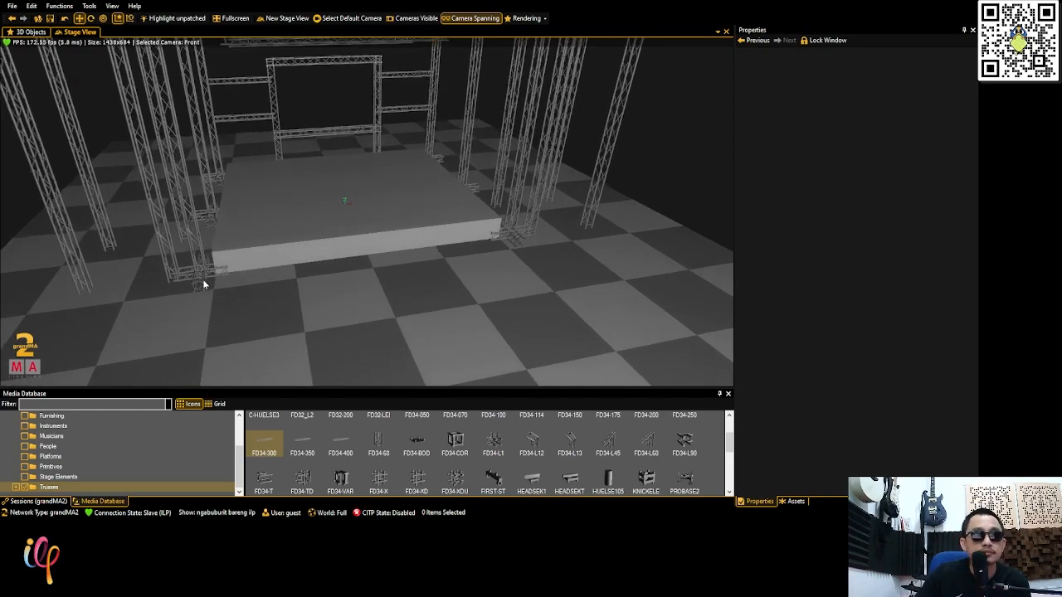
pyautogui.click(204, 279)
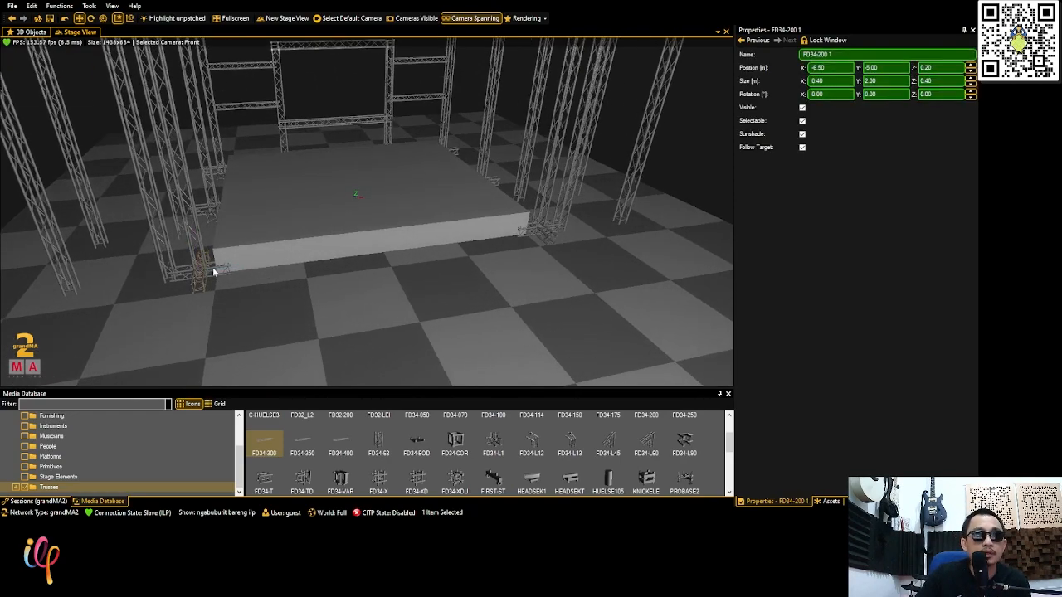
pyautogui.press('ctrl')
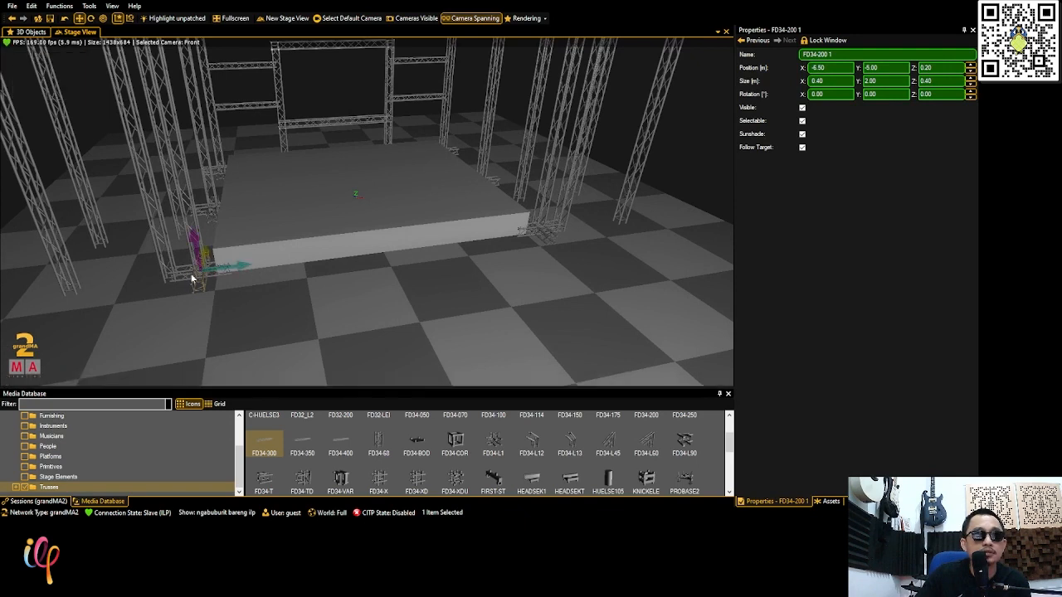
pyautogui.keyDown('ctrl'); pyautogui.click(188, 275); pyautogui.keyUp('ctrl')
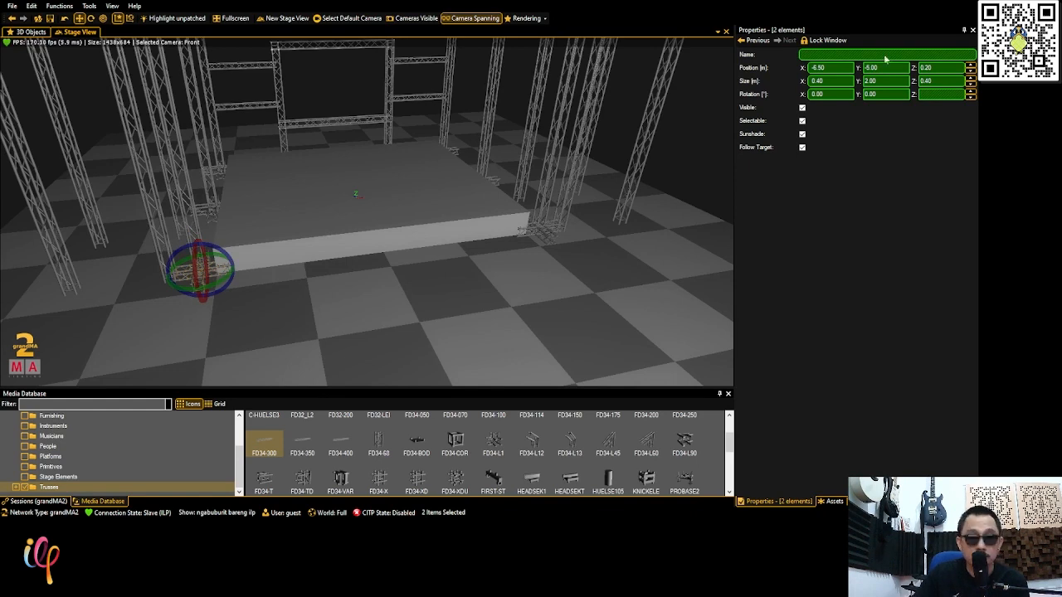
pyautogui.click(828, 68)
pyautogui.scroll(-1, 828, 70)
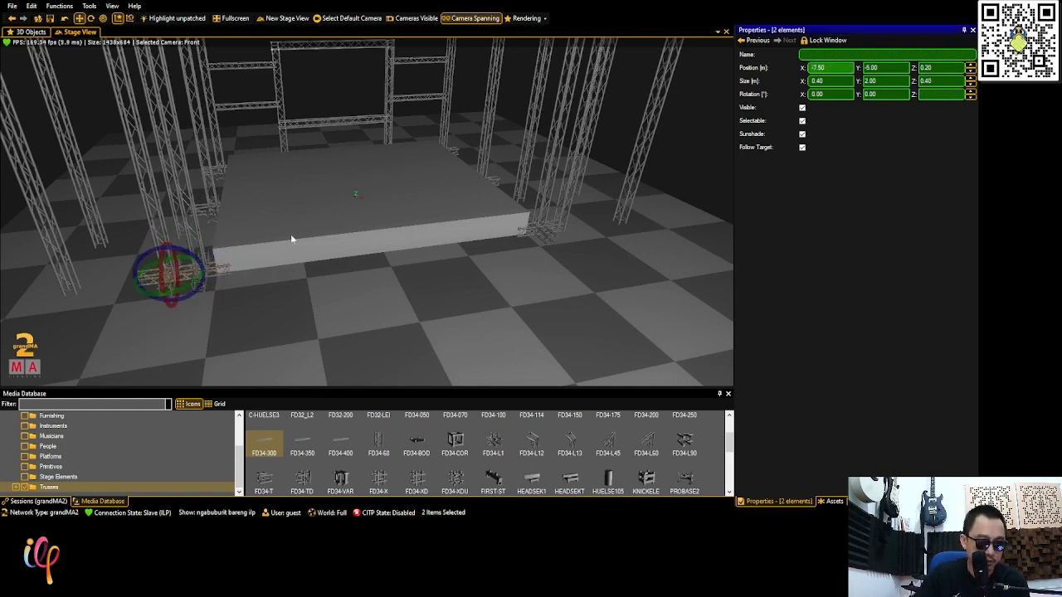
pyautogui.scroll(-3, 834, 68)
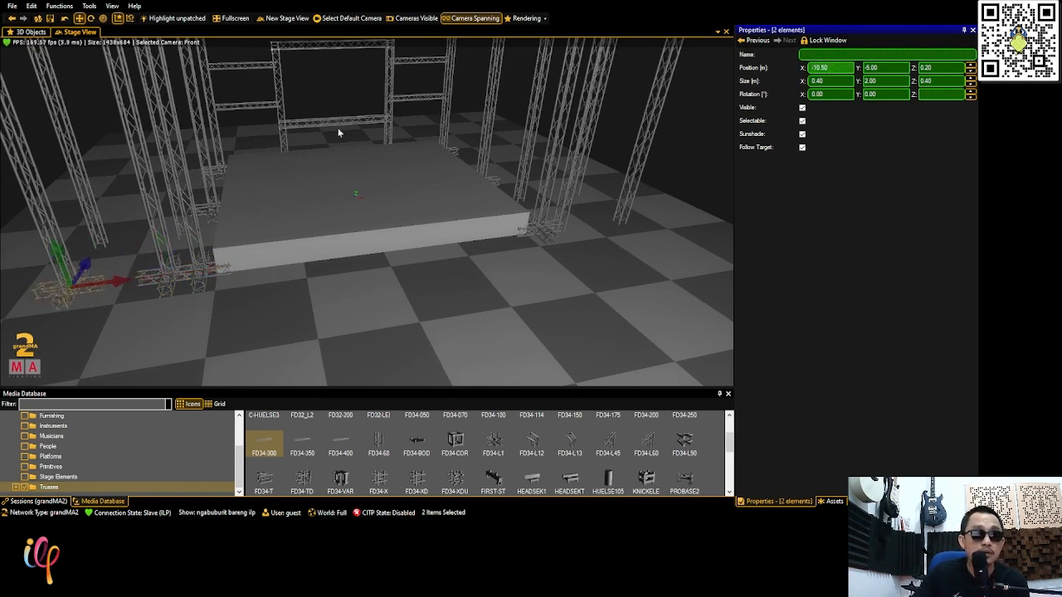
# Duplicate the four front base trusses under the left side columns together and move the copies to Y position -2.00
pyautogui.keyDown('ctrl'); pyautogui.click(149, 278); pyautogui.keyUp('ctrl')
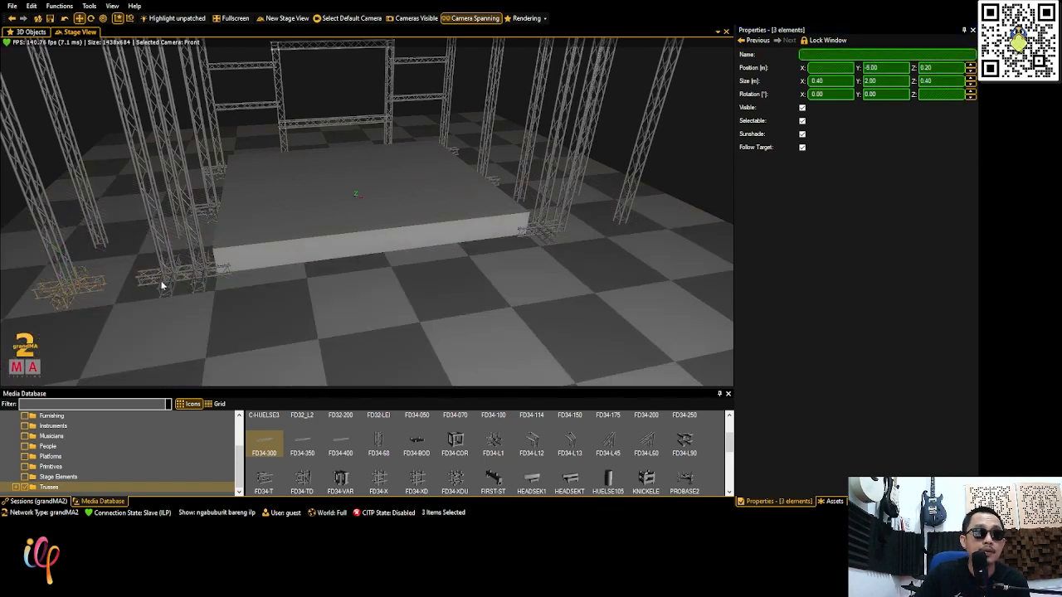
pyautogui.keyDown('ctrl'); pyautogui.click(162, 286); pyautogui.keyUp('ctrl')
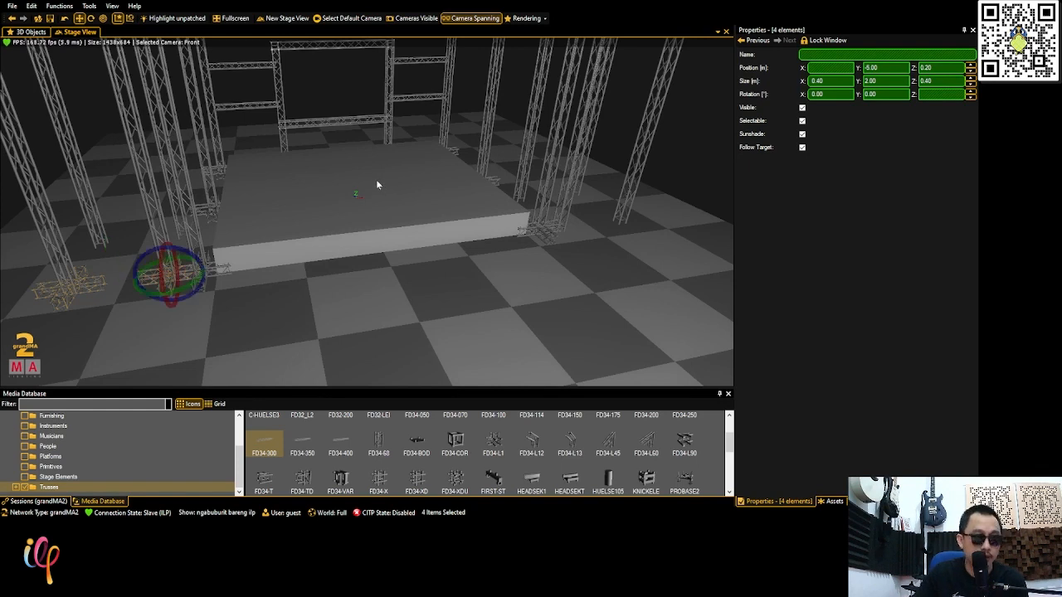
pyautogui.click(891, 68)
pyautogui.scroll(1, 891, 69)
pyautogui.scroll(2, 891, 69)
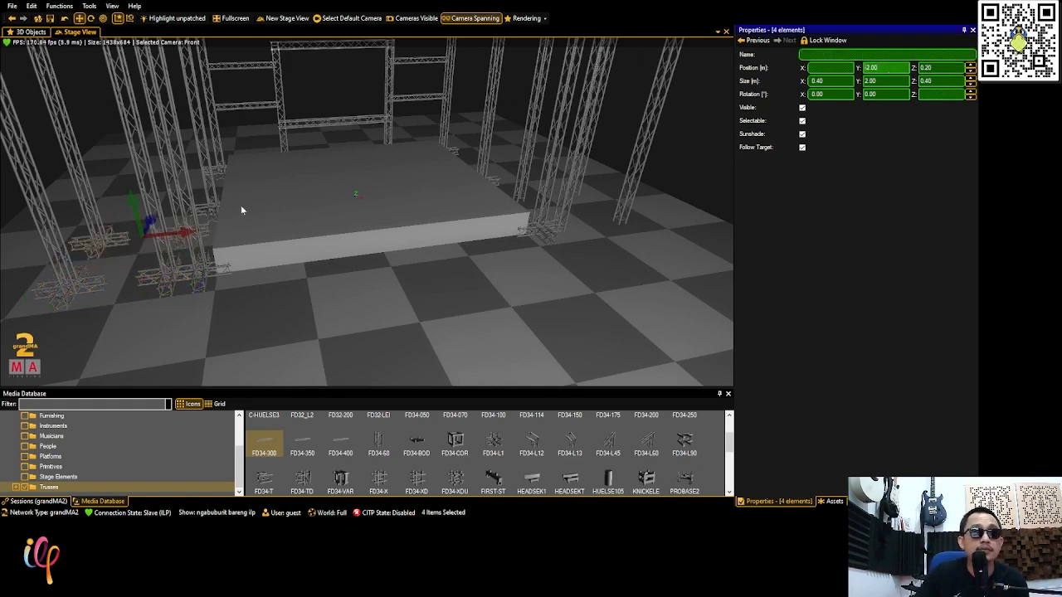
# Duplicate the four base trusses at X -10.50, front and back, and place the copies at X position 10.50
pyautogui.click(78, 290)
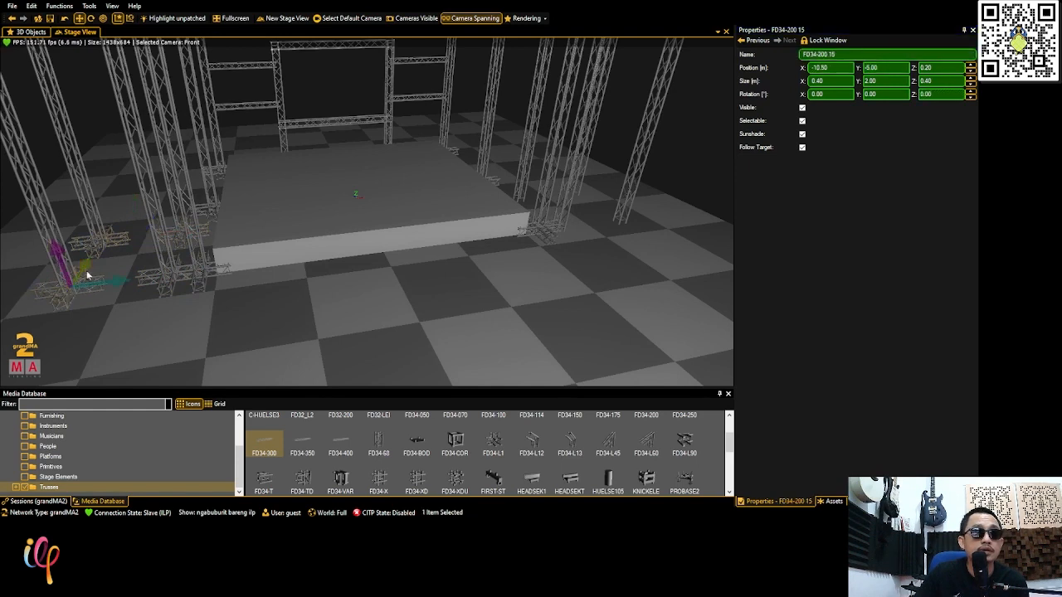
pyautogui.keyDown('ctrl'); pyautogui.click(103, 256); pyautogui.keyUp('ctrl')
pyautogui.keyDown('ctrl'); pyautogui.click(98, 247); pyautogui.keyUp('ctrl')
pyautogui.keyDown('ctrl'); pyautogui.click(109, 240); pyautogui.keyUp('ctrl')
pyautogui.keyDown('ctrl'); pyautogui.click(111, 245); pyautogui.keyUp('ctrl')
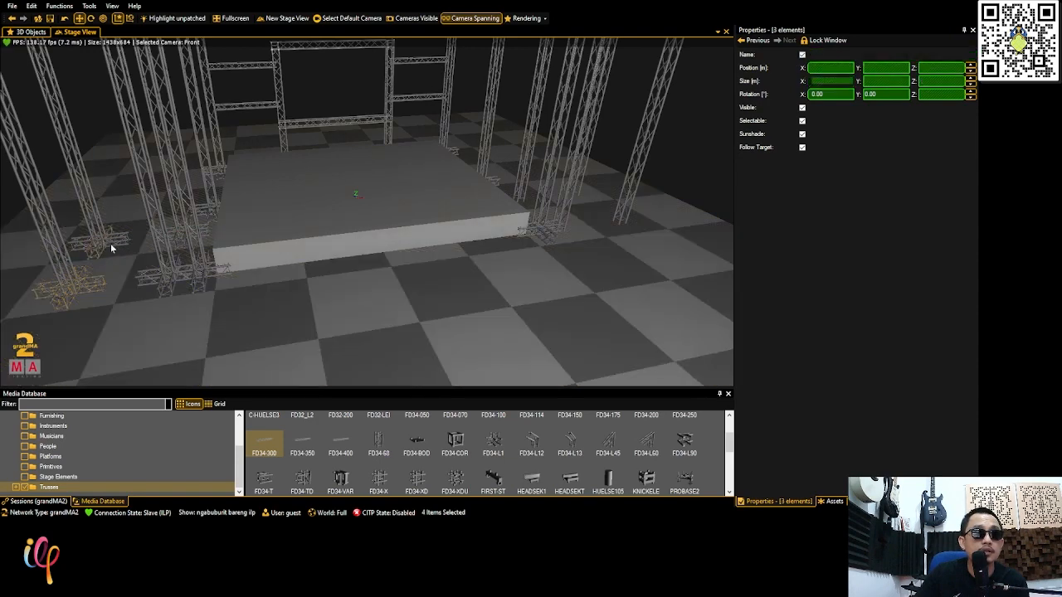
pyautogui.keyDown('ctrl'); pyautogui.click(112, 237); pyautogui.keyUp('ctrl')
pyautogui.keyDown('ctrl'); pyautogui.click(112, 237); pyautogui.keyUp('ctrl')
pyautogui.keyDown('ctrl'); pyautogui.click(113, 241); pyautogui.keyUp('ctrl')
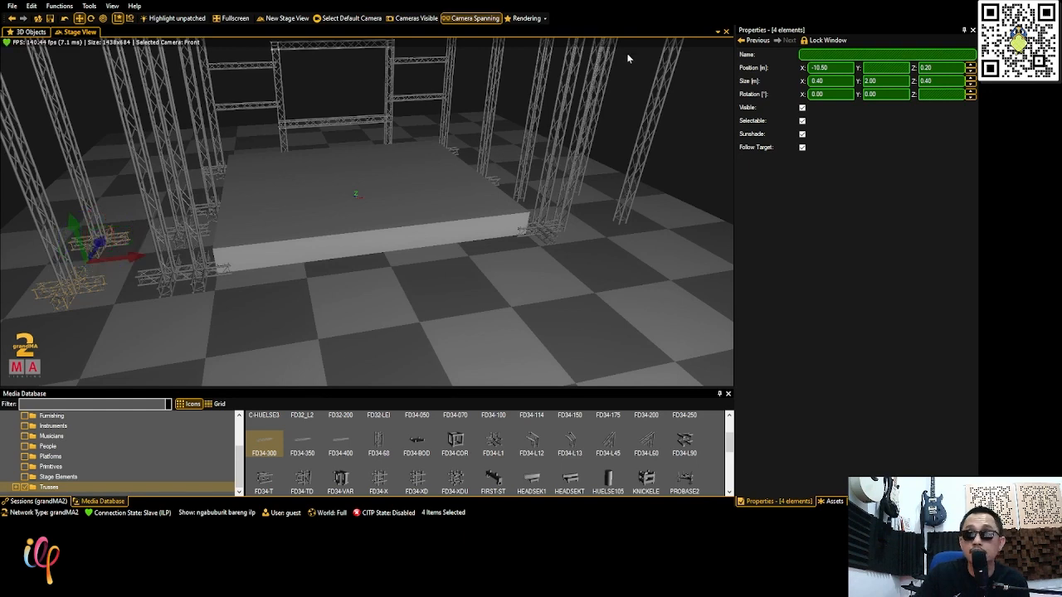
pyautogui.click(815, 67)
pyautogui.press('BackSpace')
pyautogui.press('Return')
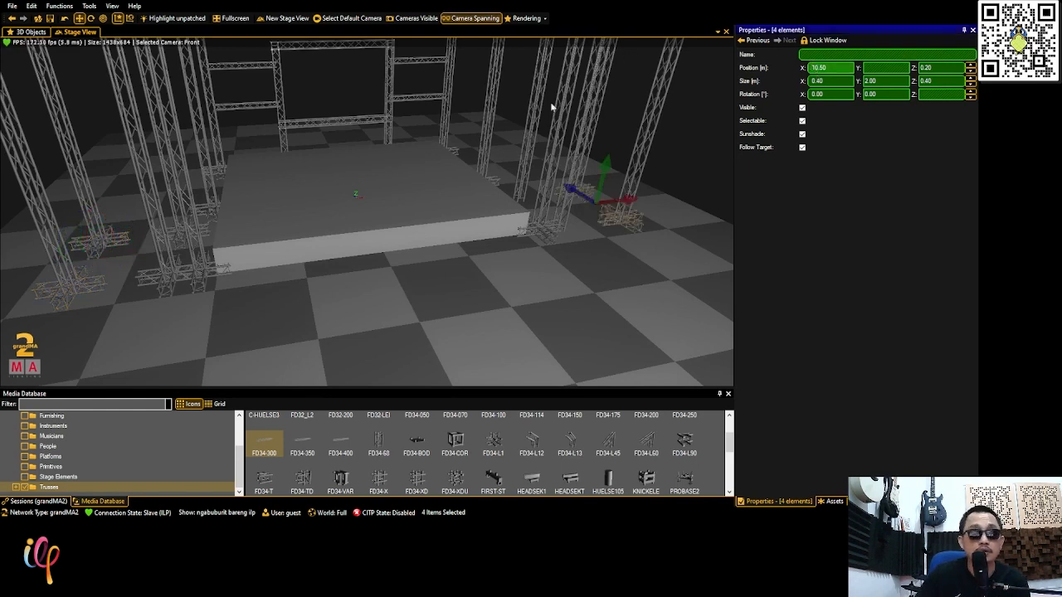
# Duplicate the four base trusses at X -7.50 and place the copies on the opposite side at X position 7.50
pyautogui.click(152, 281)
pyautogui.keyDown('ctrl'); pyautogui.click(169, 284); pyautogui.keyUp('ctrl')
pyautogui.keyDown('ctrl'); pyautogui.click(181, 241); pyautogui.keyUp('ctrl')
pyautogui.keyDown('ctrl'); pyautogui.click(202, 235); pyautogui.keyUp('ctrl')
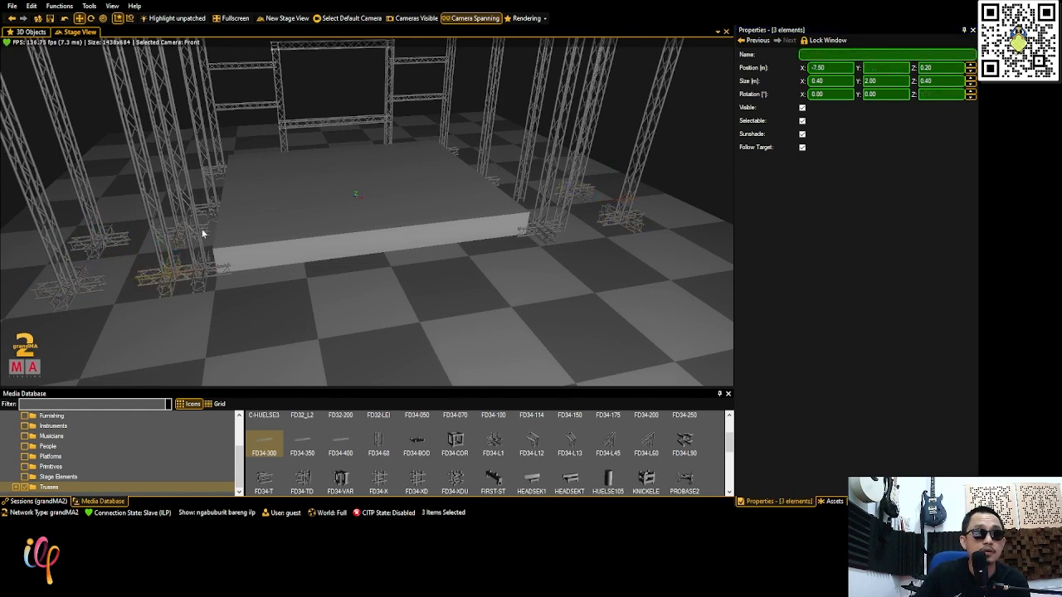
pyautogui.hotkey('ctrl', 'c')
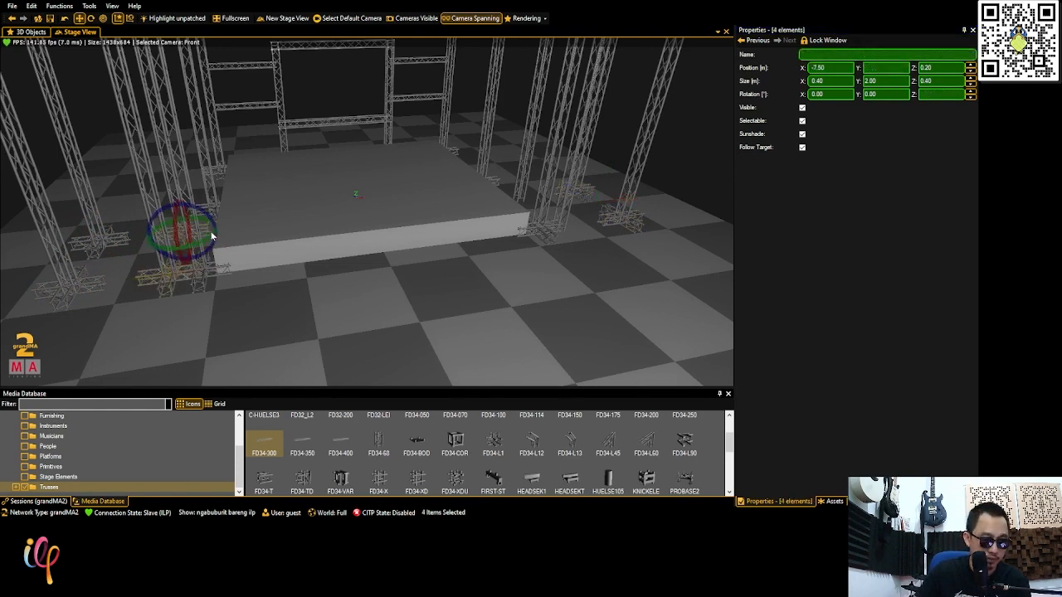
pyautogui.click(817, 67)
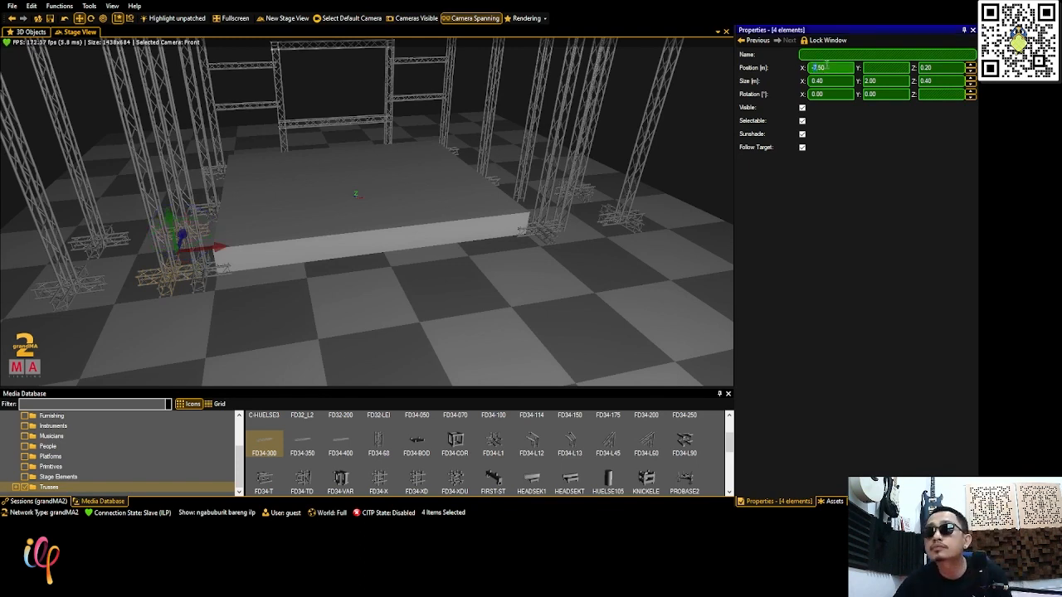
pyautogui.write('7.50')
pyautogui.press('Return')
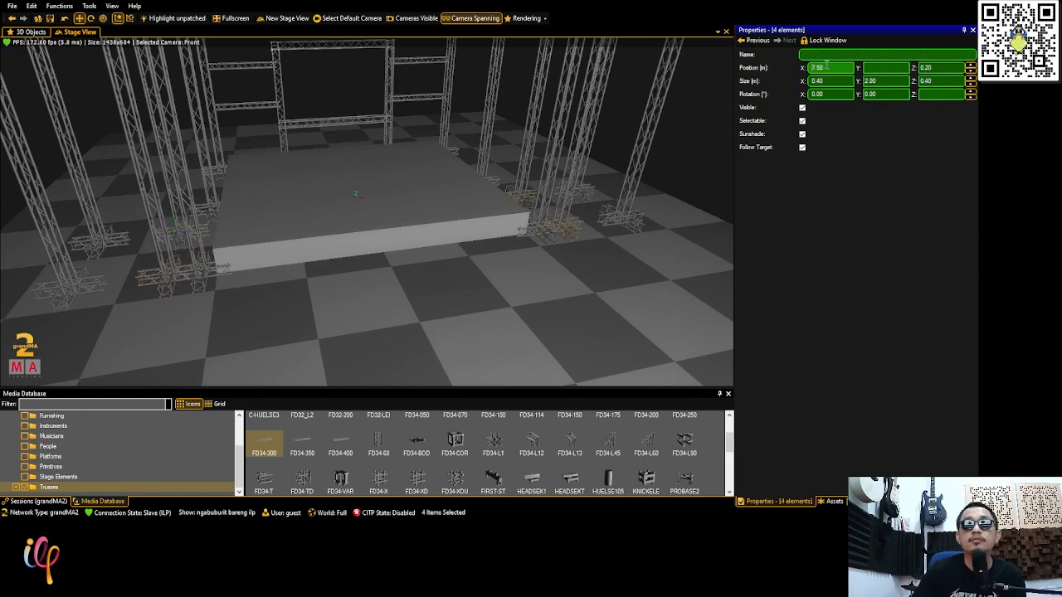
# Duplicate the crosswise base truss of the outermost front-left column and raise the copy to Z position 8.20
pyautogui.scroll(-3, 419, 245)
pyautogui.moveTo(355, 217); pyautogui.dragTo(359, 263, button='right')
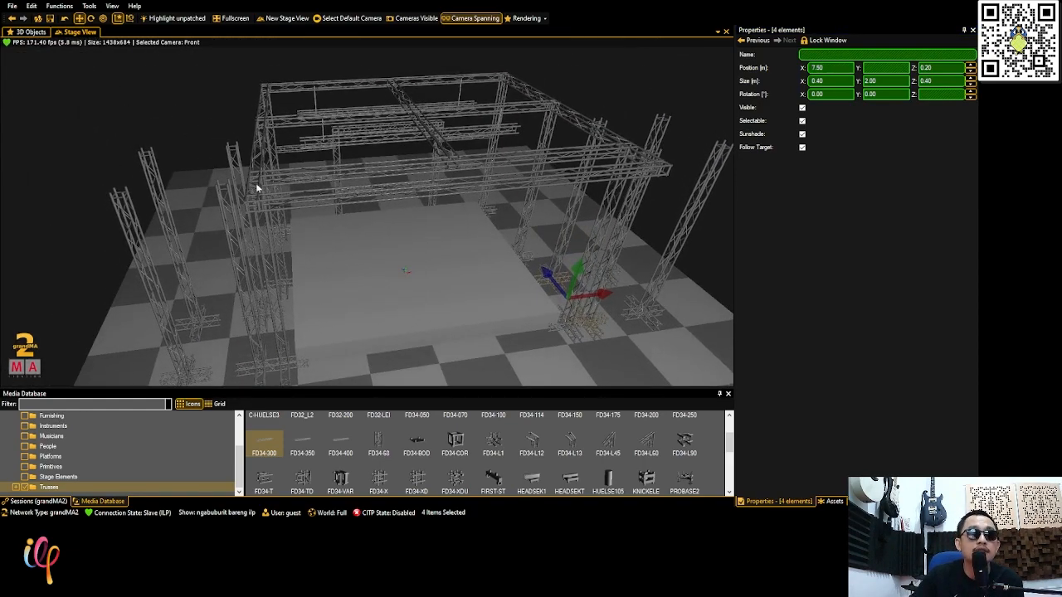
pyautogui.click(267, 443)
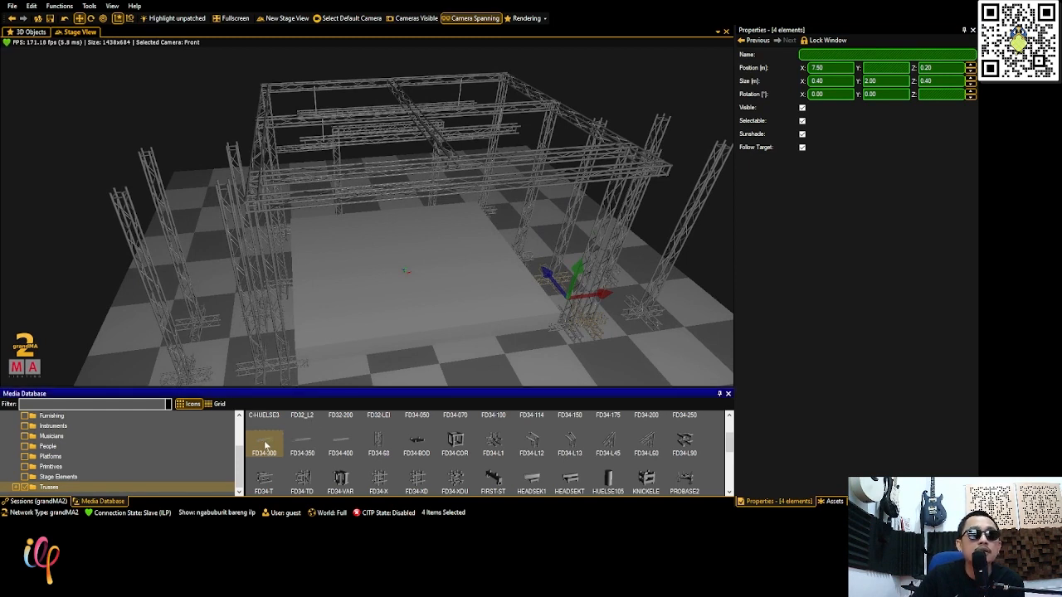
pyautogui.scroll(-1, 280, 344)
pyautogui.moveTo(280, 341); pyautogui.dragTo(275, 292, button='middle')
pyautogui.click(201, 338)
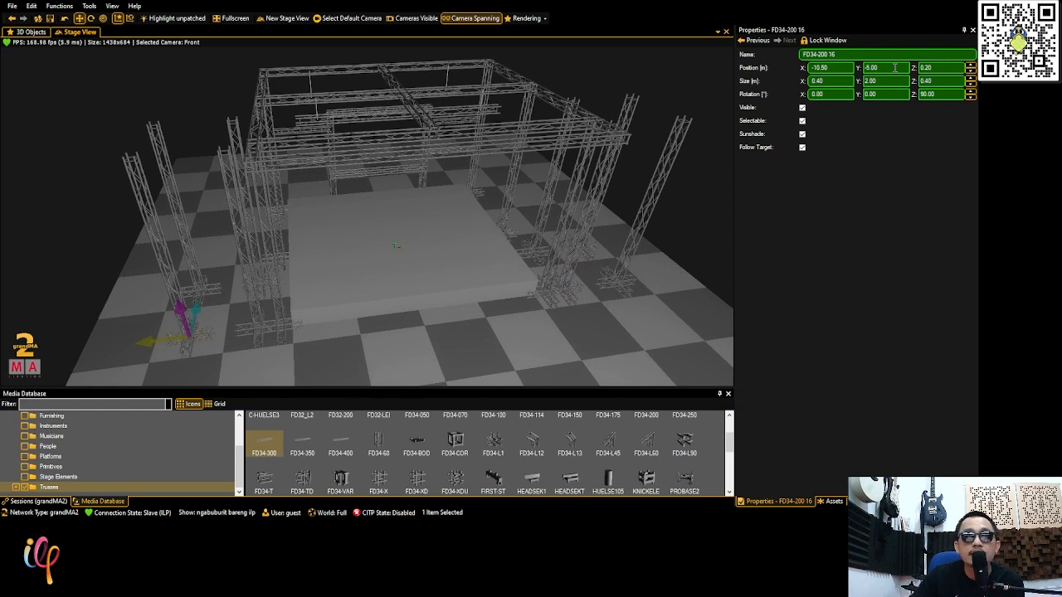
pyautogui.hotkey('ctrl', 'c')
pyautogui.hotkey('ctrl', 'v')
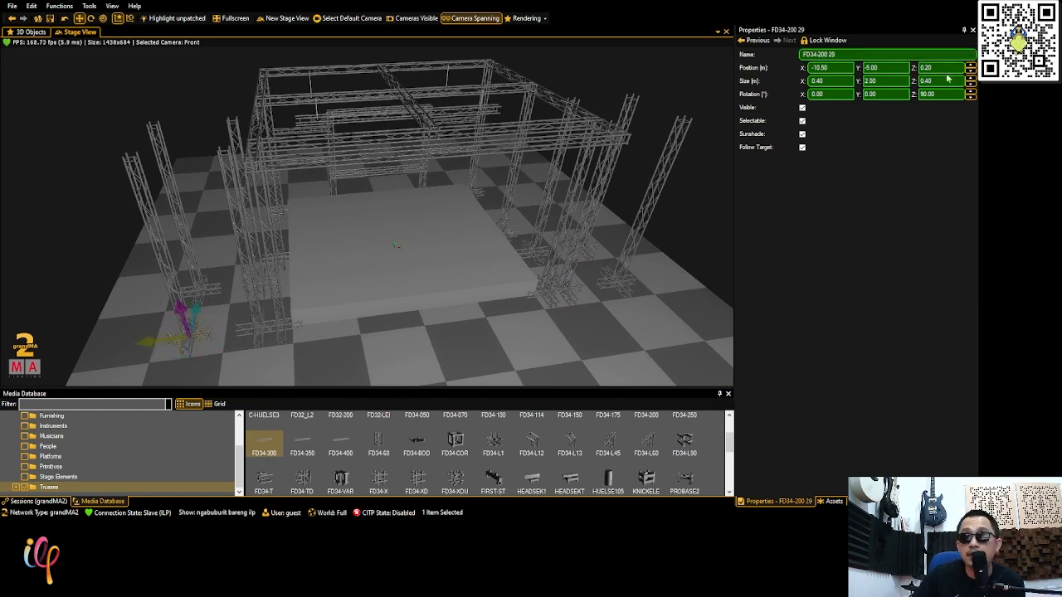
pyautogui.click(939, 69)
pyautogui.scroll(8, 939, 69)
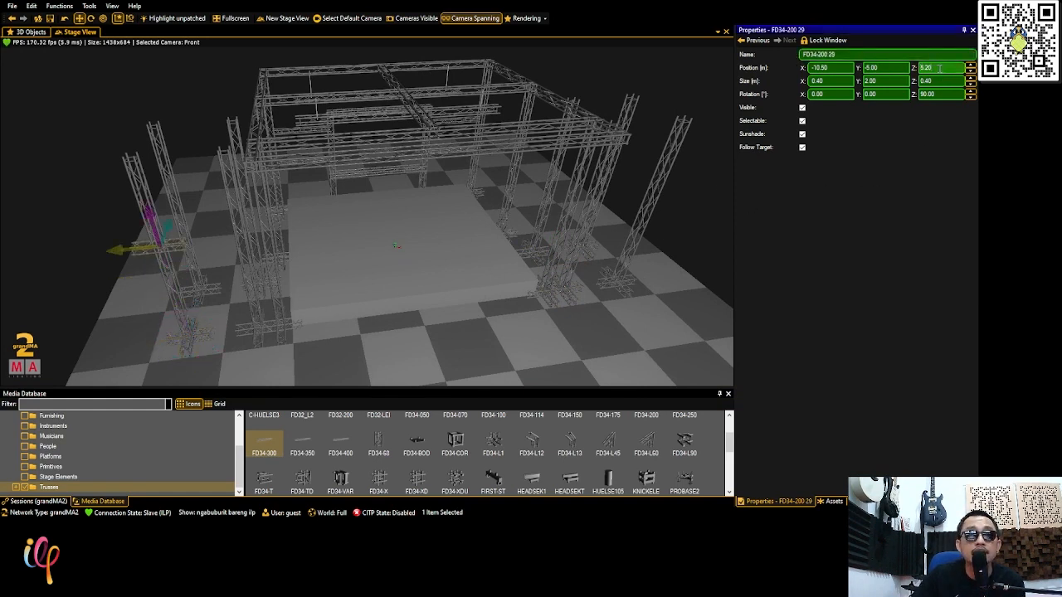
pyautogui.scroll(-1, 939, 69)
pyautogui.scroll(1, 939, 69)
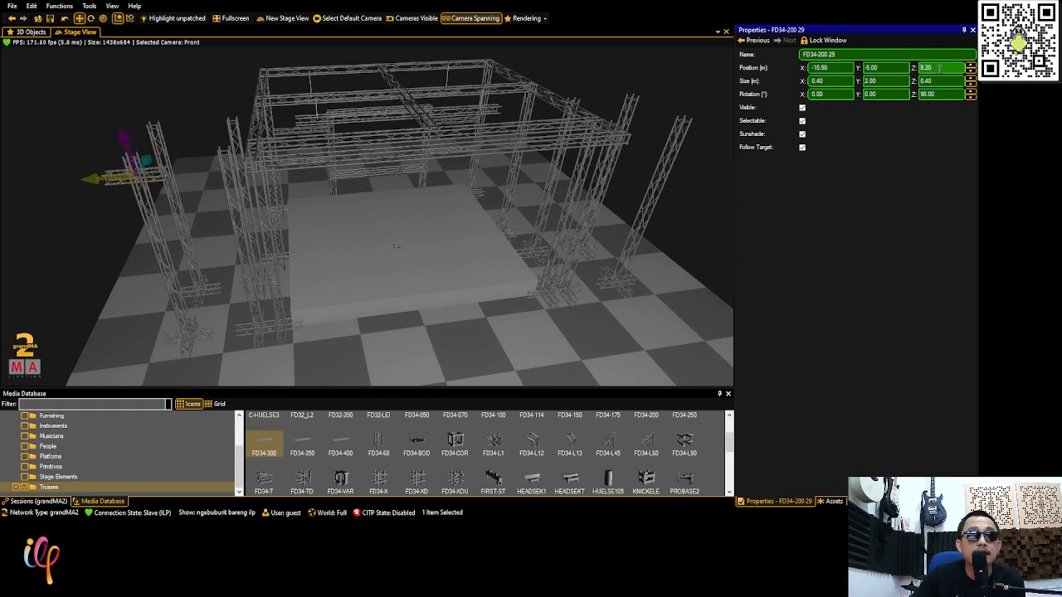
# Lengthen the raised truss to a Y size of 3.30 and shift it to X position -8.90 between the left columns
pyautogui.click(842, 68)
pyautogui.scroll(3, 842, 68)
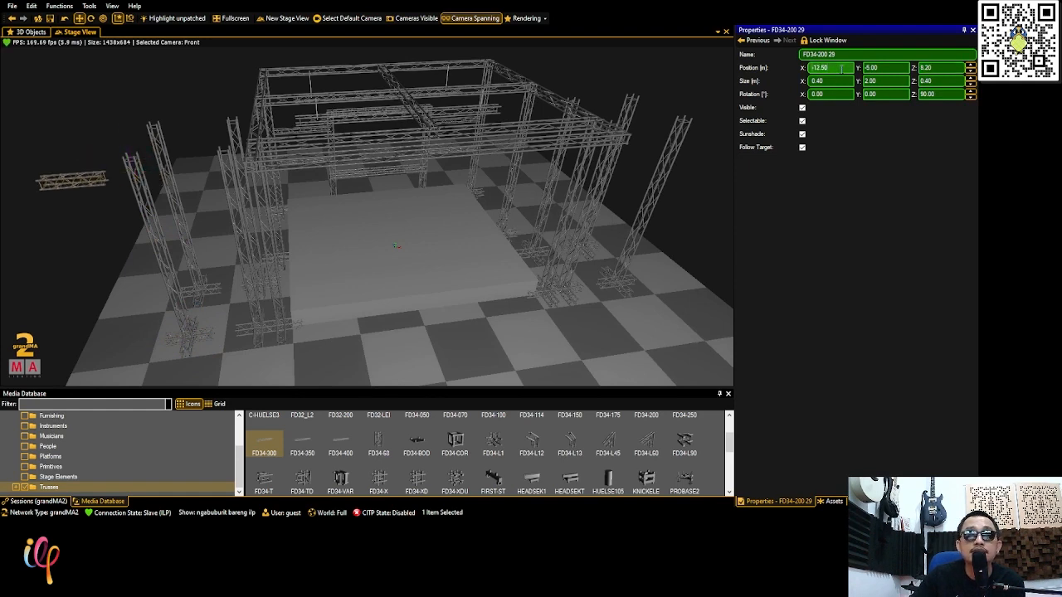
pyautogui.click(893, 80)
pyautogui.scroll(1, 893, 80)
pyautogui.scroll(1, 893, 80)
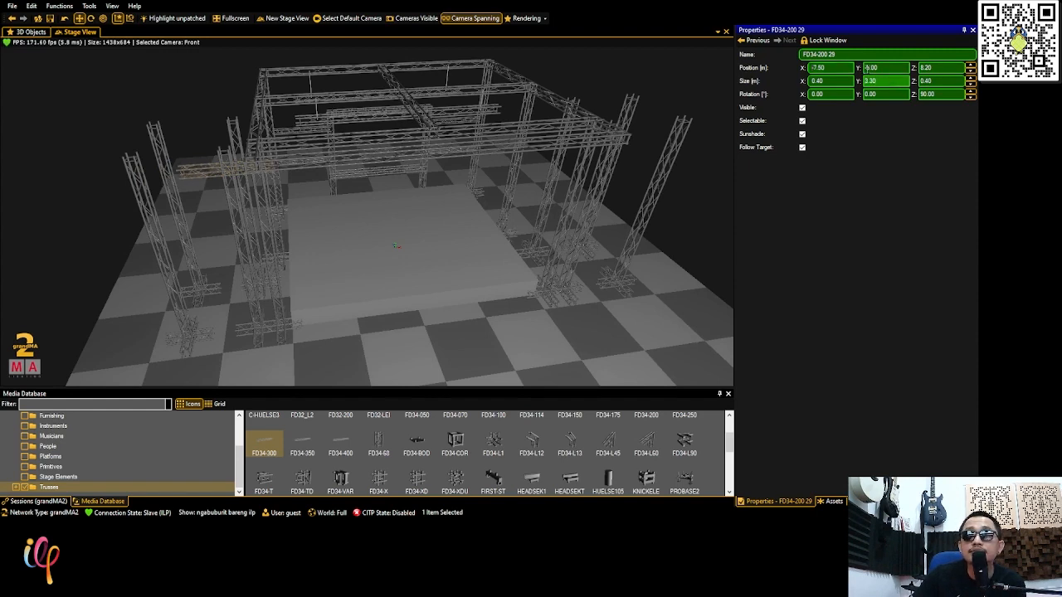
pyautogui.scroll(-2, 843, 68)
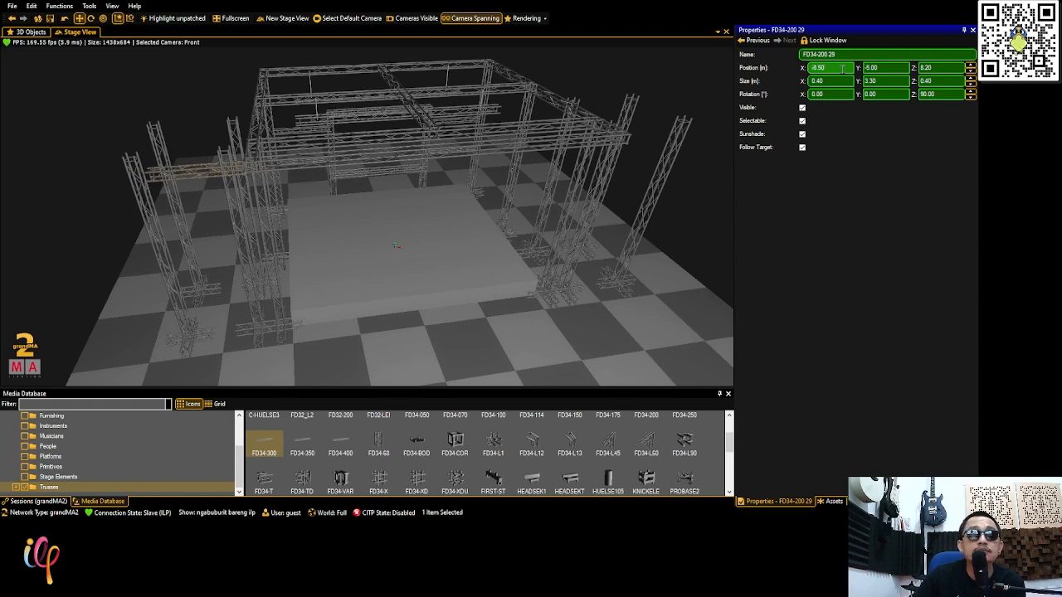
pyautogui.scroll(-3, 842, 69)
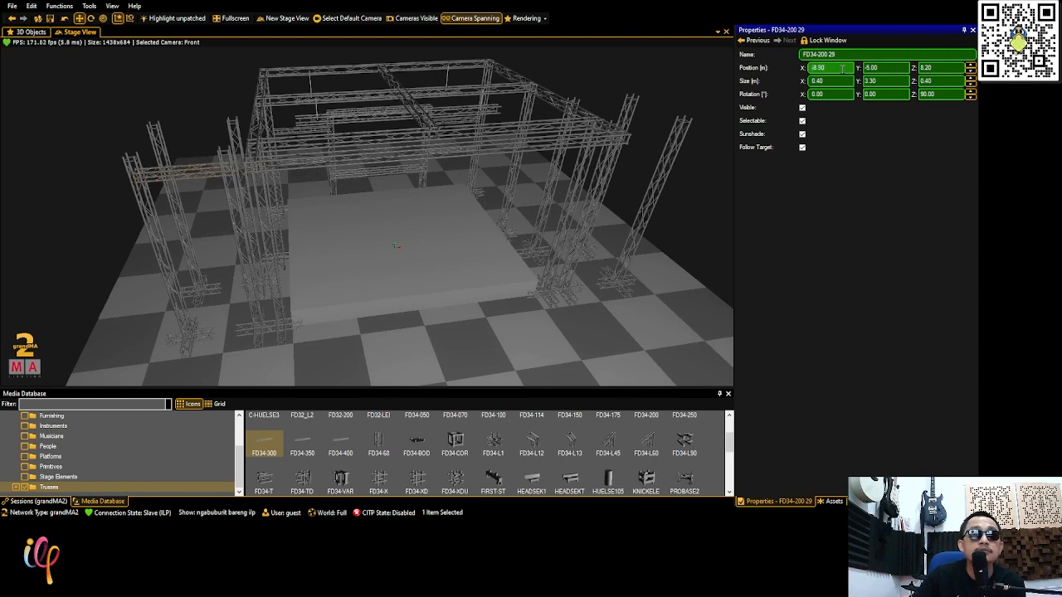
# Raise the cross truss onto the tops of the front-left side columns at Z position 9.00
pyautogui.click(948, 68)
pyautogui.scroll(1, 948, 68)
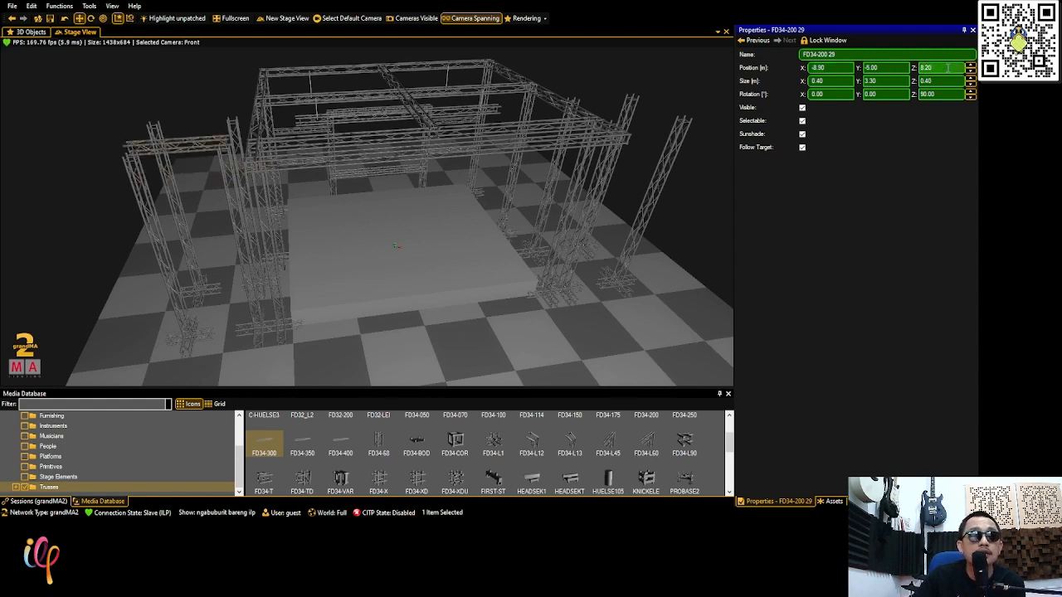
pyautogui.scroll(-2, 947, 68)
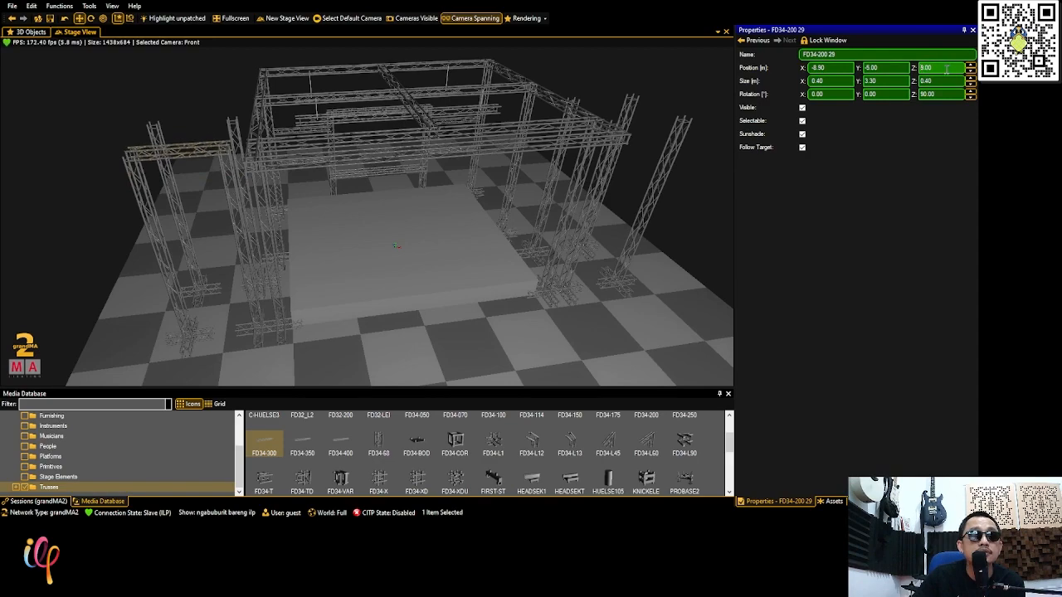
# Duplicate the top cross truss and move the copy to Y position -2.00 over the rear pair of left side columns
pyautogui.scroll(2, 399, 249)
pyautogui.moveTo(370, 264); pyautogui.dragTo(420, 246, button='right')
pyautogui.scroll(-2, 411, 216)
pyautogui.hotkey('ctrl', 'v')
pyautogui.click(889, 34)
pyautogui.click(891, 68)
pyautogui.scroll(3, 890, 68)
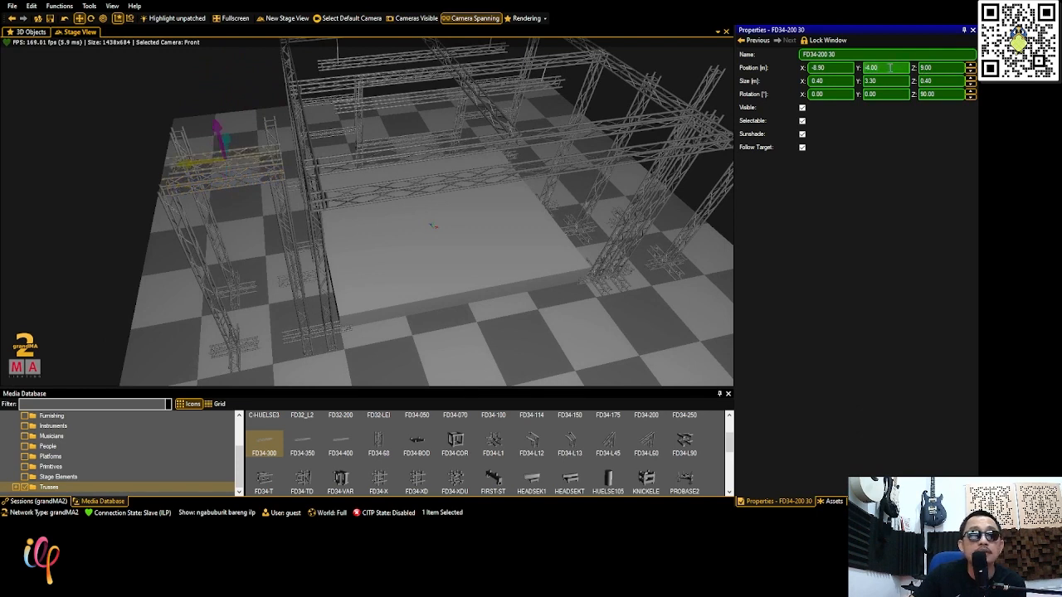
# Duplicate both top cross trusses of the left side columns and place the copies on the opposite side at X position 8.90
pyautogui.click(230, 179)
pyautogui.click(232, 184)
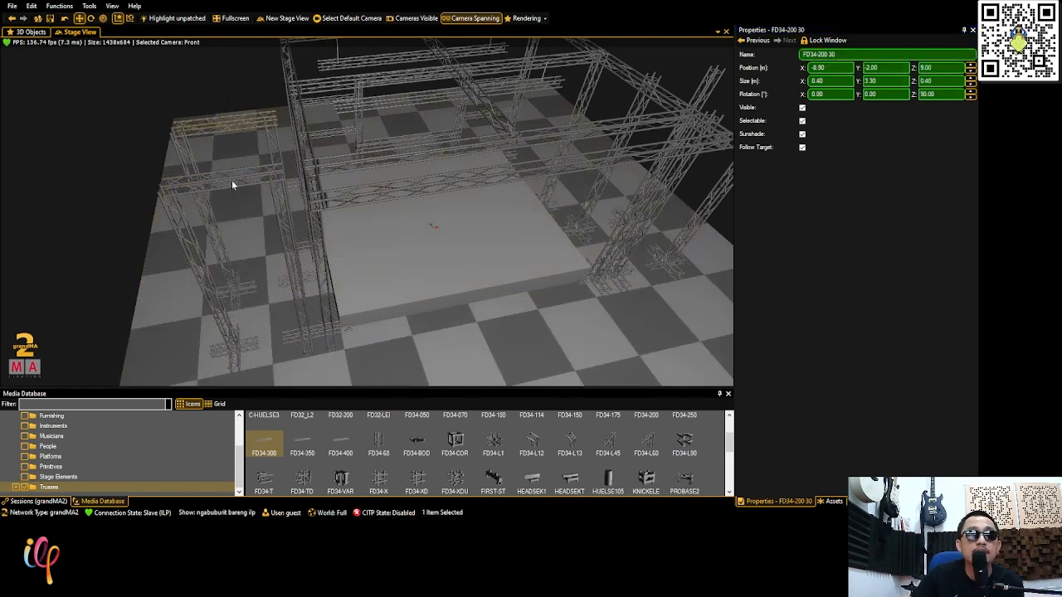
pyautogui.keyDown('ctrl'); pyautogui.click(239, 141); pyautogui.keyUp('ctrl')
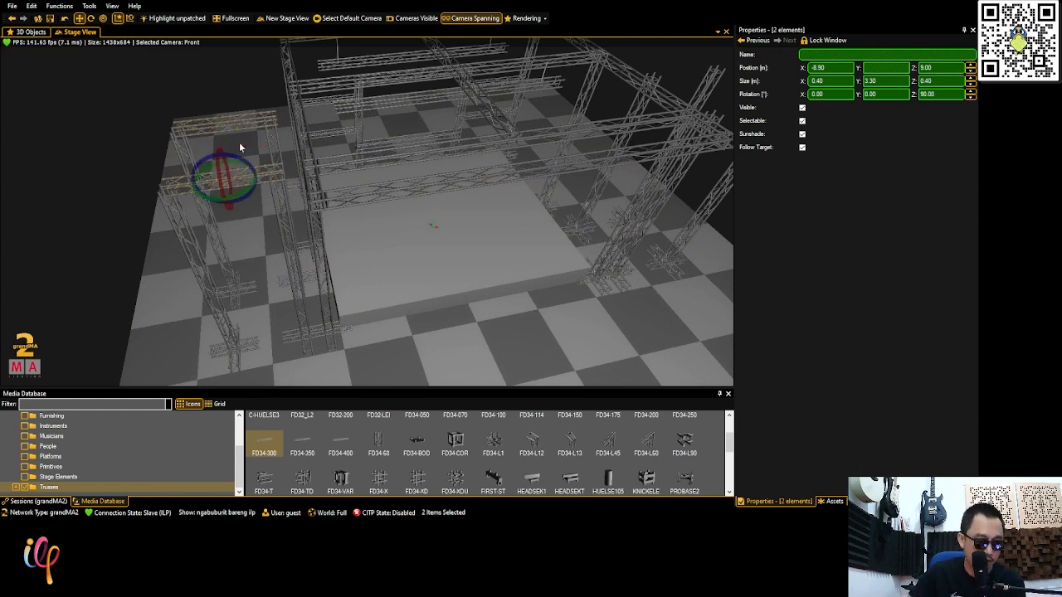
pyautogui.click(816, 67)
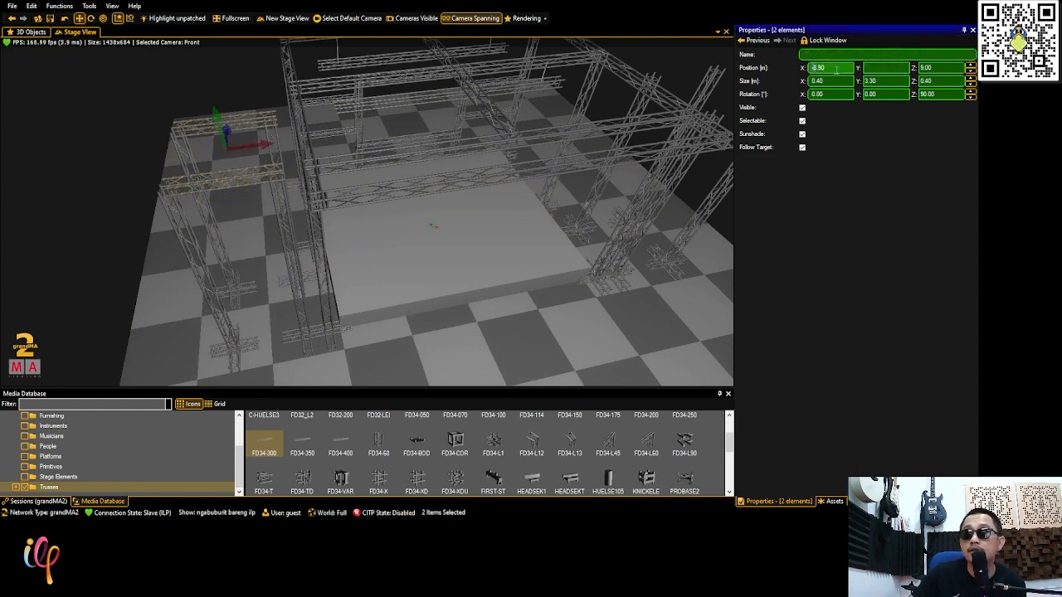
pyautogui.write('8.90')
pyautogui.press('Return')
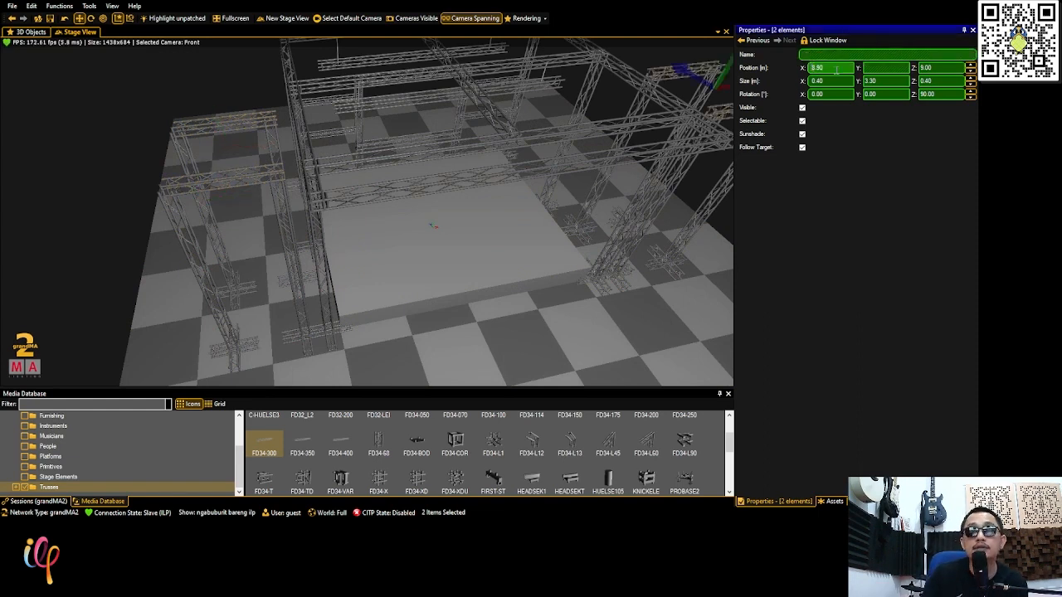
# Duplicate the front top cross truss over the left side columns, setting the copy's Z rotation to 0 and Y position to -3.40
pyautogui.click(197, 186)
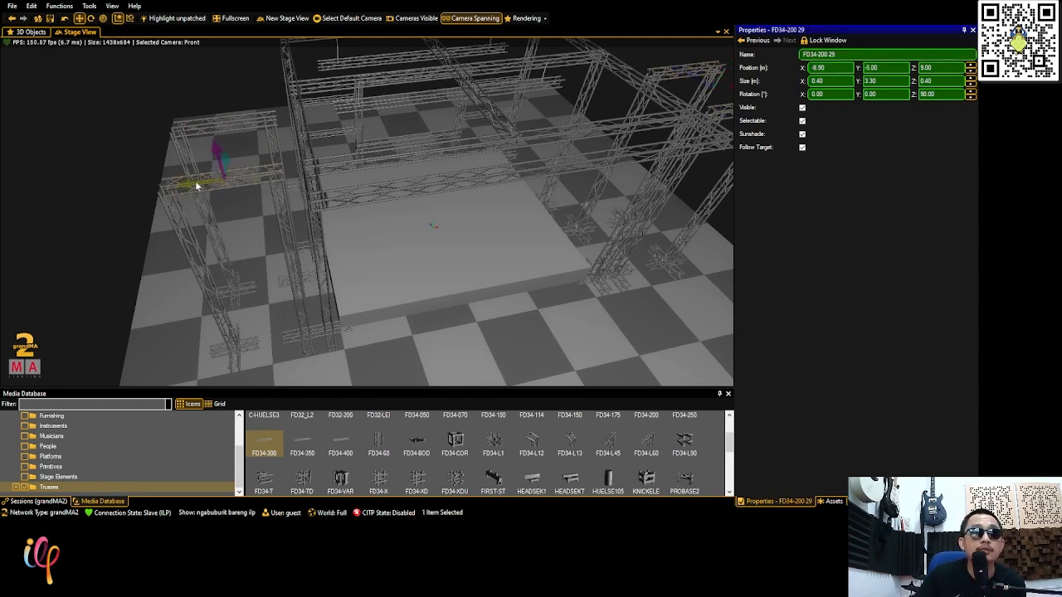
pyautogui.click(951, 93)
pyautogui.write('0')
pyautogui.click(889, 68)
pyautogui.write('-3.10')
pyautogui.scroll(-3, 889, 70)
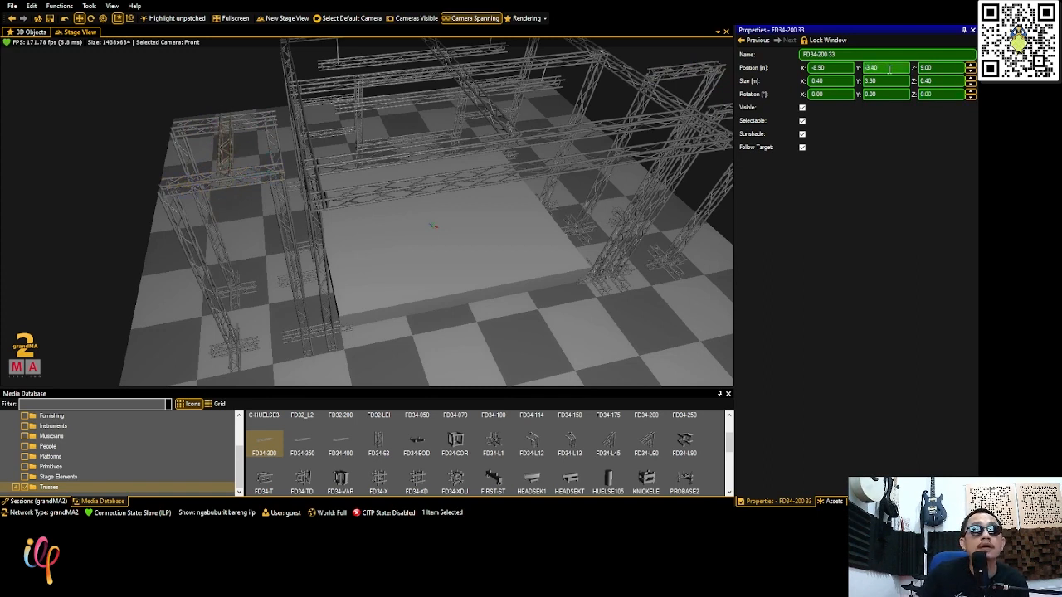
# Shift the rotated copy to X position -10.50 so it spans the tops of the outer left columns
pyautogui.click(840, 68)
pyautogui.scroll(-19, 840, 69)
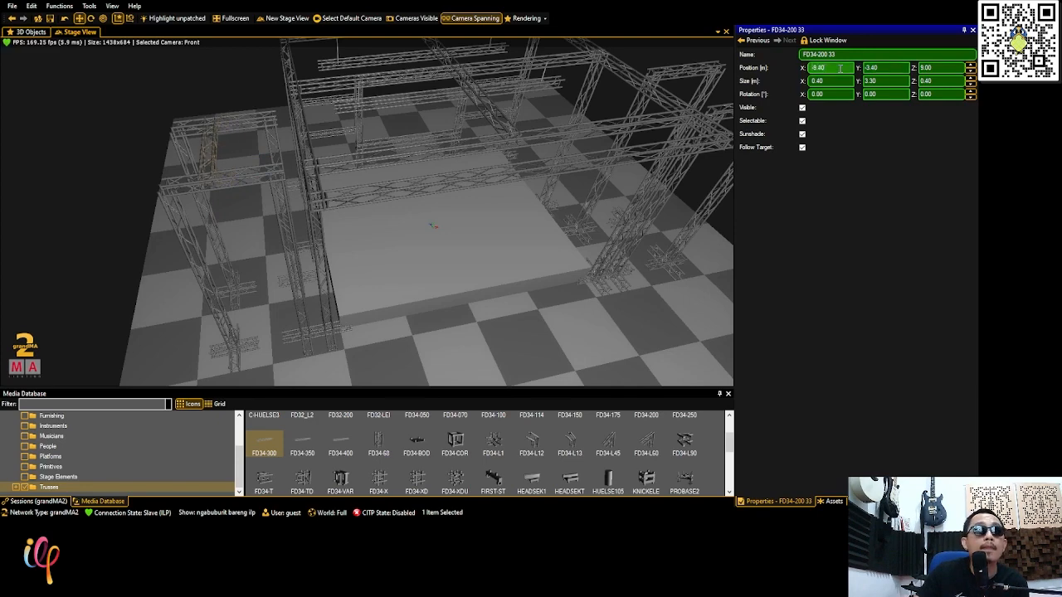
pyautogui.scroll(3, 840, 69)
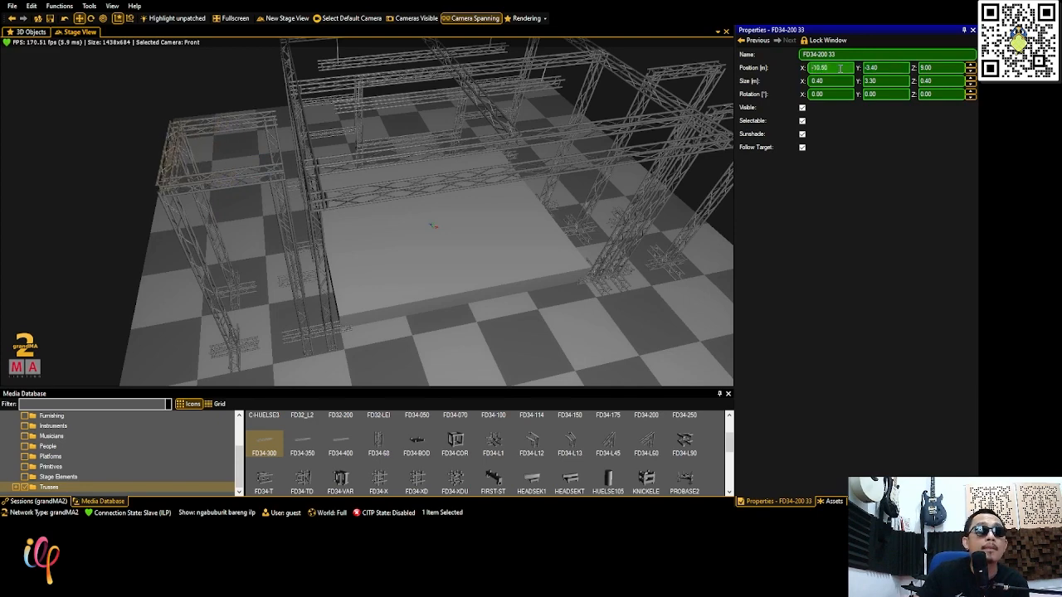
# Duplicate the outer left depth truss and move the copy to X position -7.50 over the inner left columns
pyautogui.moveTo(175, 137); pyautogui.dragTo(169, 183)
pyautogui.hotkey('ctrl', 'c')
pyautogui.hotkey('ctrl', 'v')
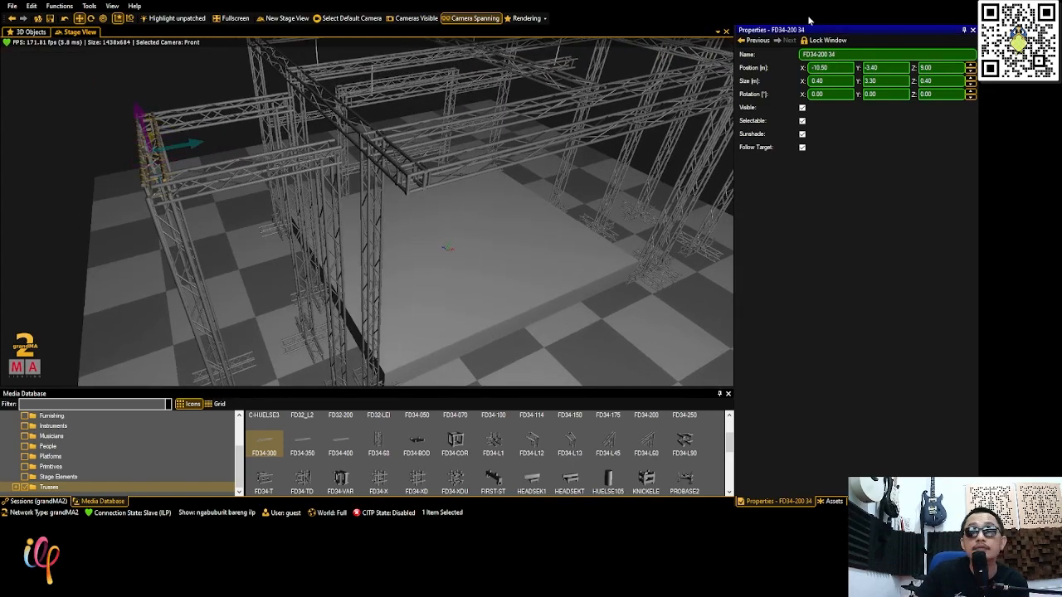
pyautogui.click(830, 69)
pyautogui.scroll(-1, 829, 70)
pyautogui.scroll(5, 830, 69)
pyautogui.scroll(-1, 830, 70)
# Duplicate the inner left depth truss and place the copy on the opposite side at X position 7.50
pyautogui.moveTo(222, 141); pyautogui.dragTo(232, 165)
pyautogui.hotkey('ctrl', 'c')
pyautogui.hotkey('ctrl', 'v')
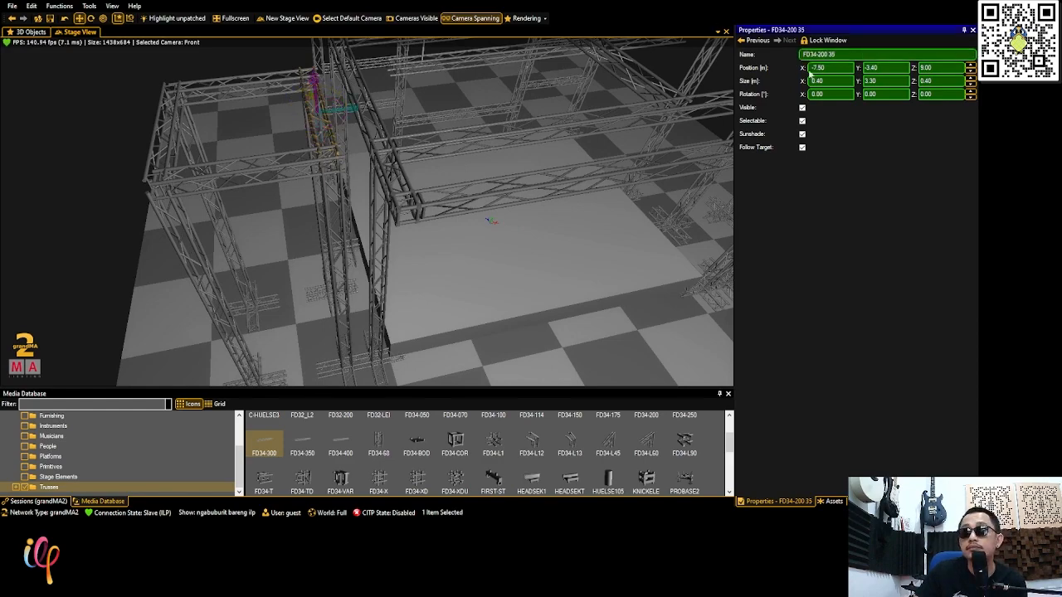
pyautogui.scroll(-4, 598, 135)
pyautogui.moveTo(628, 135); pyautogui.dragTo(366, 235, button='right')
pyautogui.scroll(2, 629, 137)
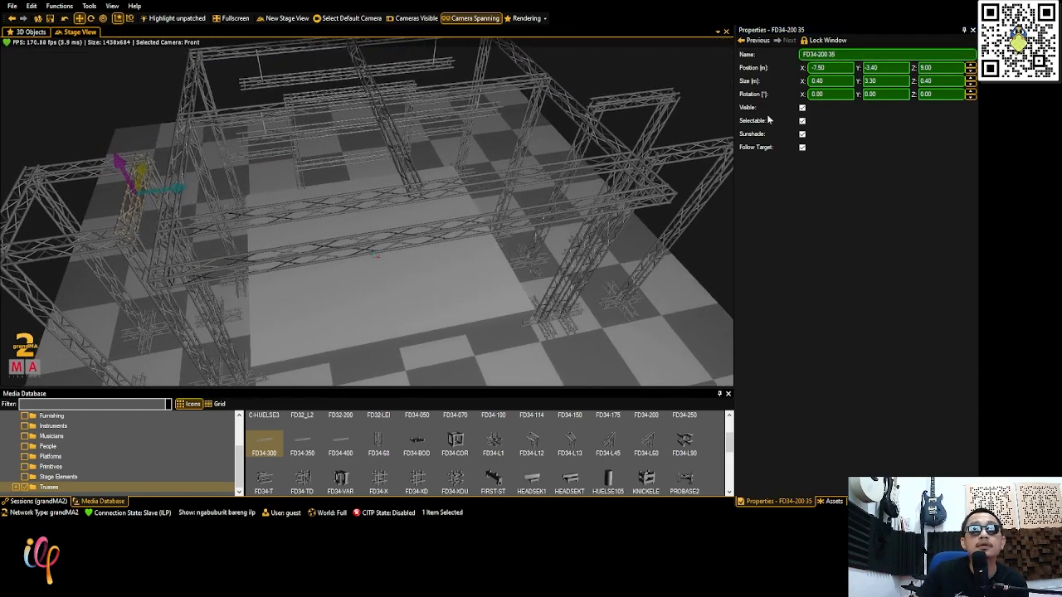
pyautogui.click(816, 66)
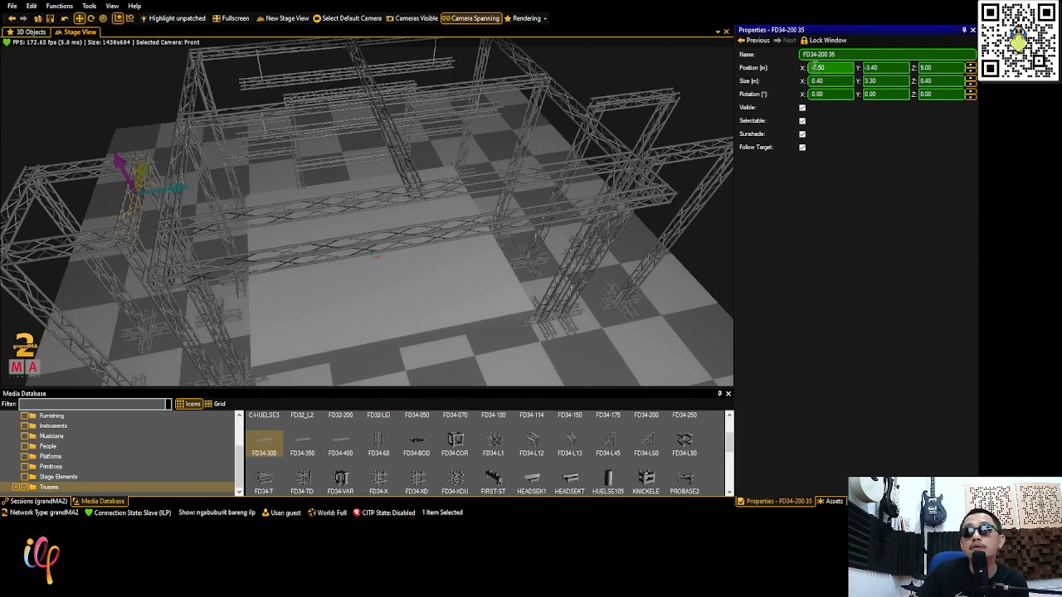
pyautogui.press('BackSpace')
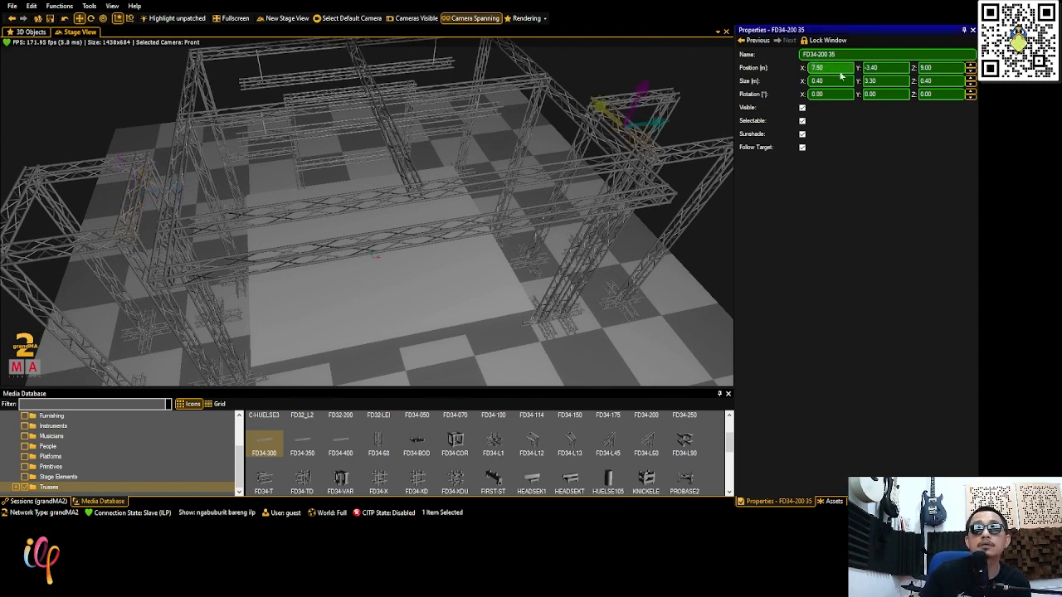
# Duplicate the outer left depth truss and place the copy over the outer right columns at X position 10.50
pyautogui.click(22, 199)
pyautogui.click(126, 195)
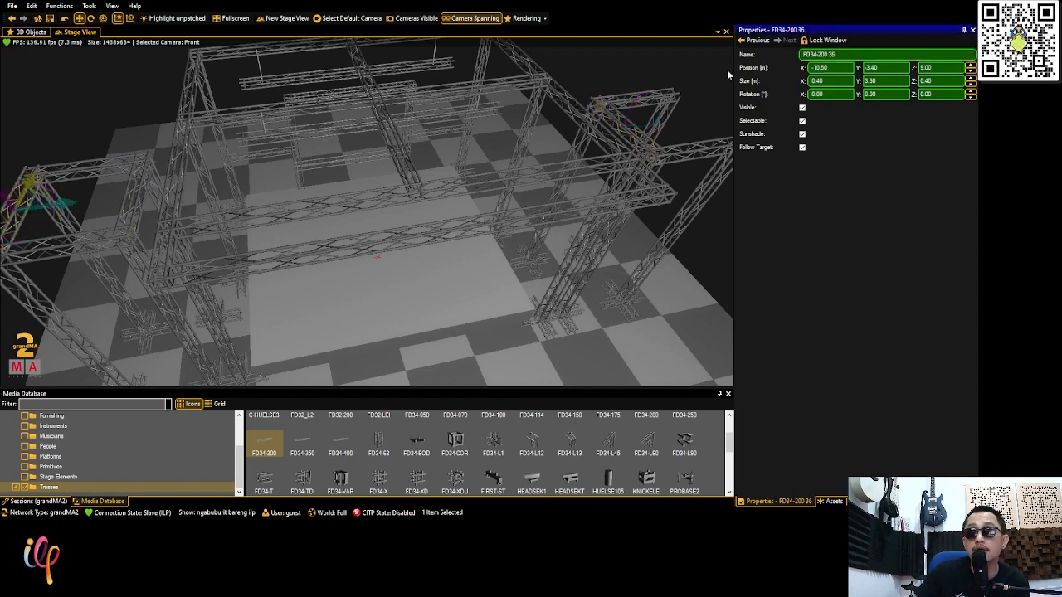
pyautogui.click(818, 68)
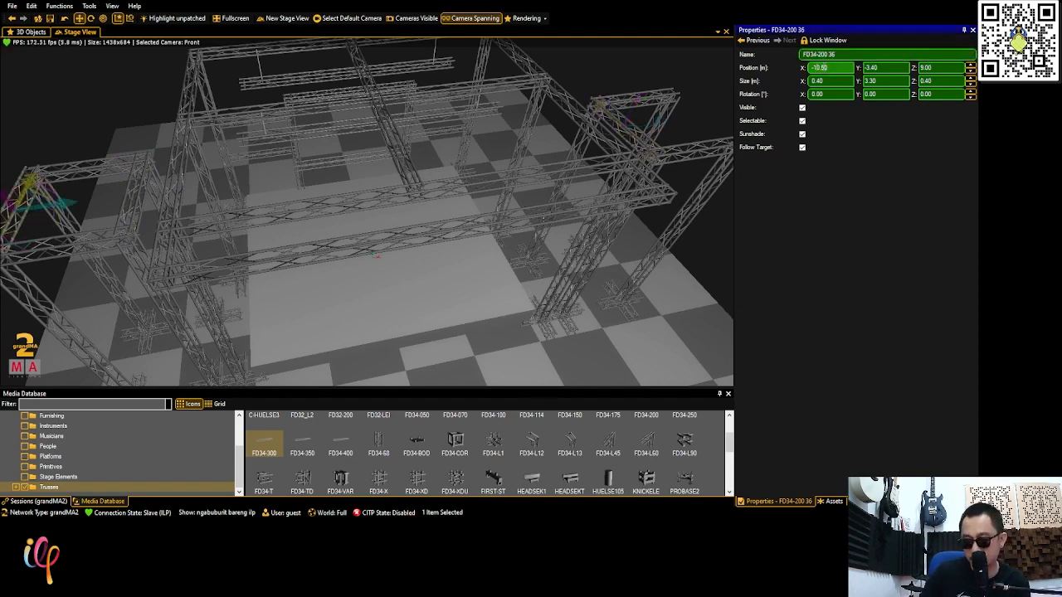
pyautogui.write('10.50')
pyautogui.press('Return')
# Inspect the whole rig from the front, checking the top joints of the left side column tower
pyautogui.moveTo(363, 206); pyautogui.dragTo(476, 296, button='right')
pyautogui.scroll(-2, 391, 210)
pyautogui.moveTo(475, 295); pyautogui.dragTo(440, 318)
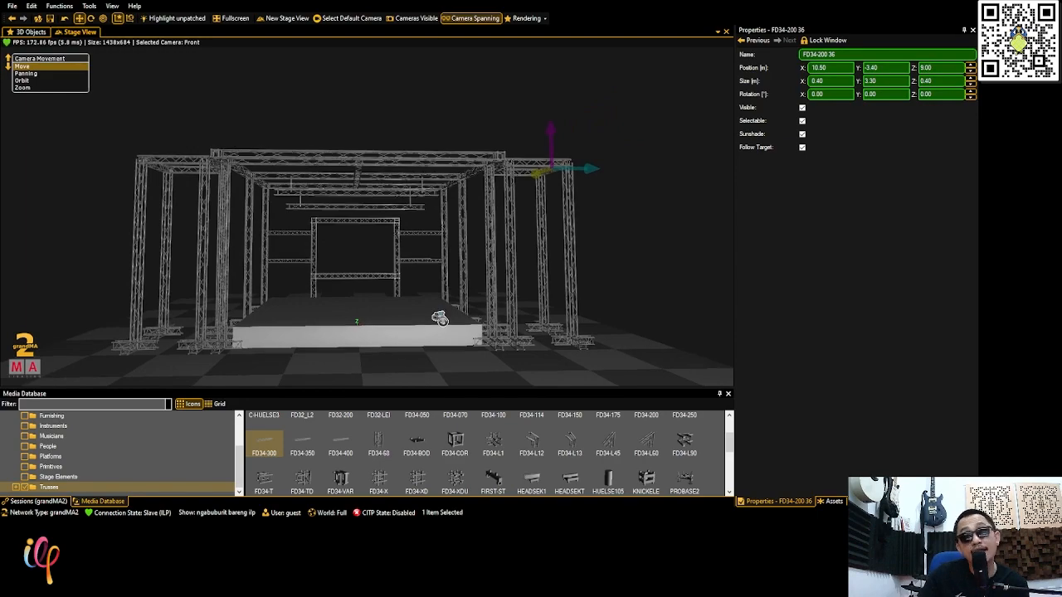
pyautogui.scroll(-3, 442, 324)
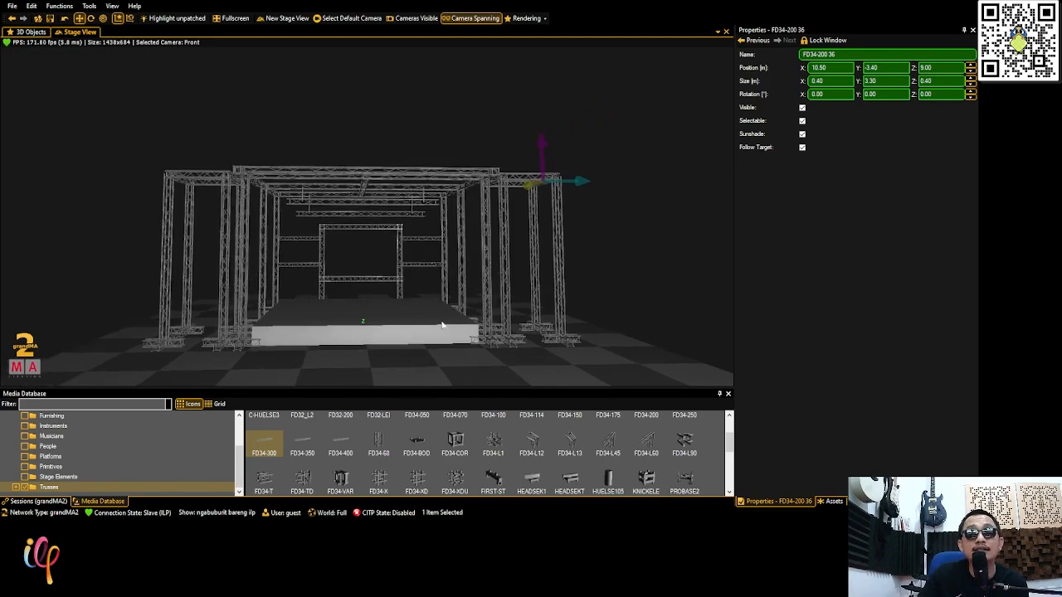
pyautogui.scroll(2, 440, 330)
pyautogui.scroll(1, 439, 330)
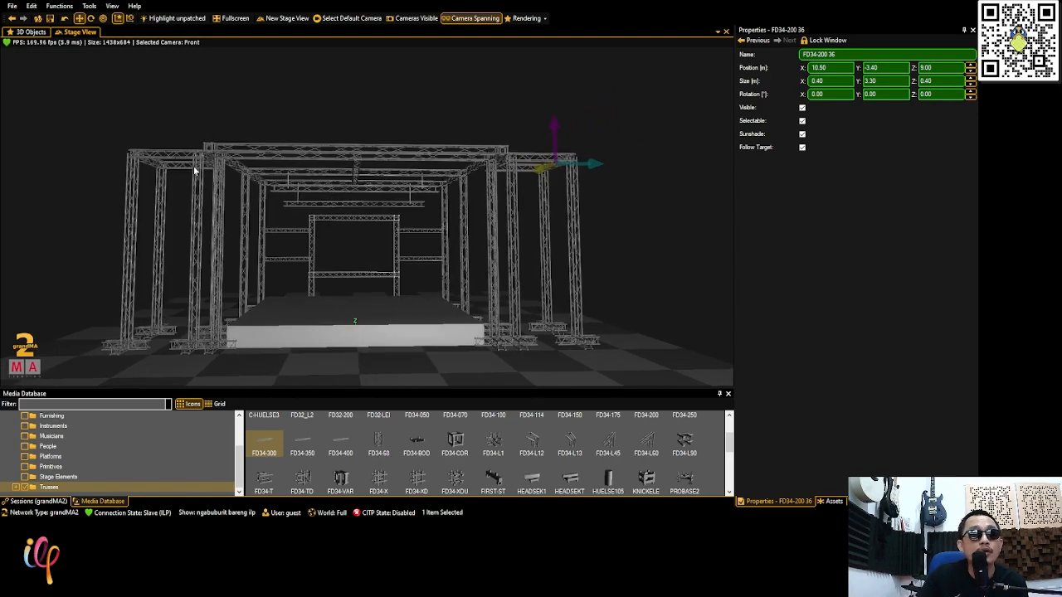
pyautogui.scroll(4, 127, 145)
pyautogui.scroll(5, 148, 157)
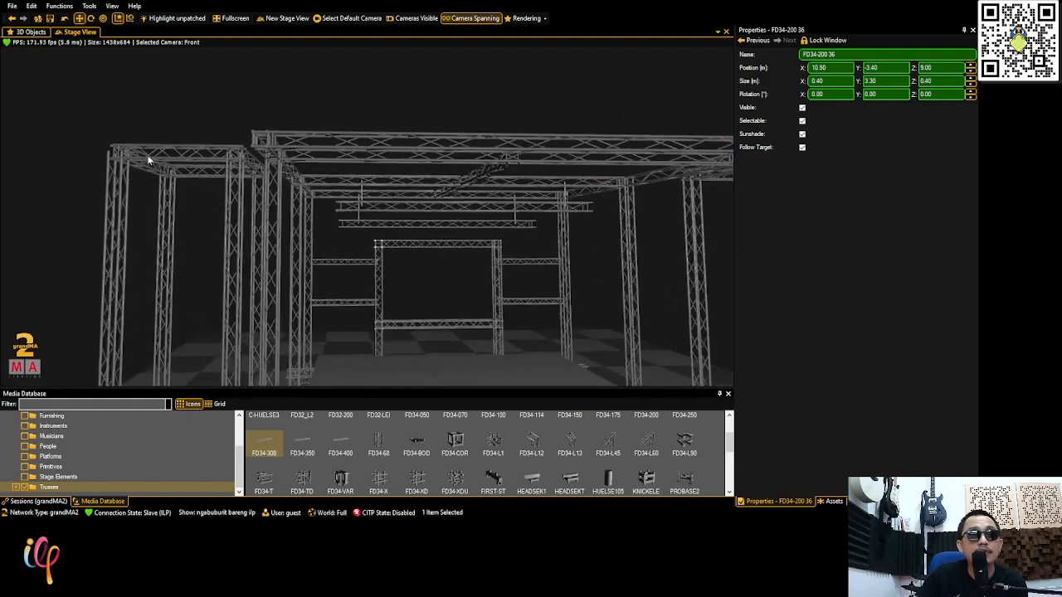
# Duplicate the main roof's front-left corner block and place copies at X positions -7.50 and -10.50 on the left tower's front columns
pyautogui.moveTo(240, 159); pyautogui.dragTo(296, 217, button='right')
pyautogui.scroll(-2, 243, 180)
pyautogui.click(287, 177)
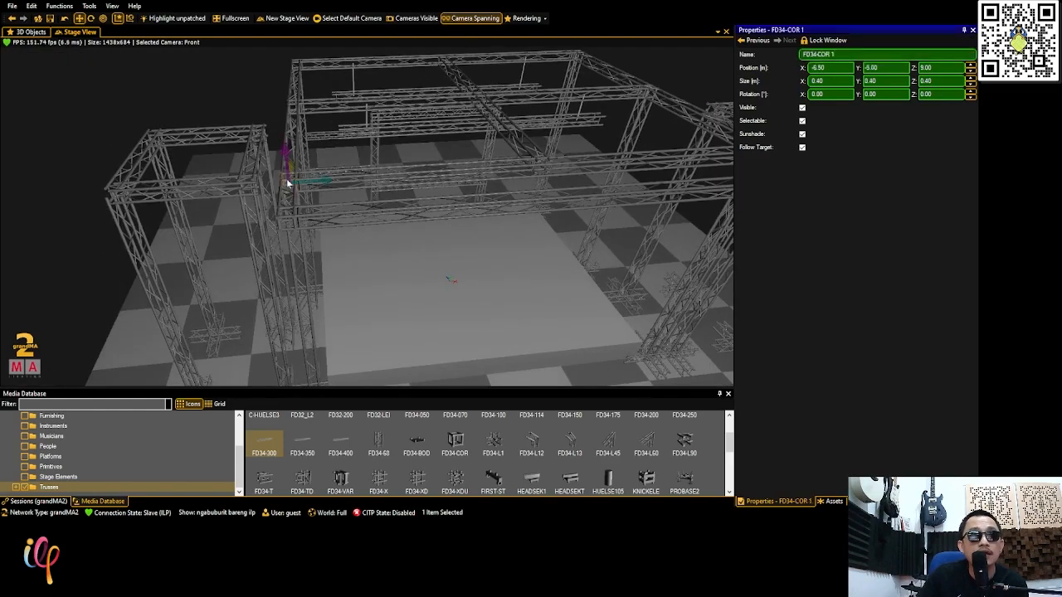
pyautogui.scroll(-1, 822, 69)
pyautogui.hotkey('ctrl', 'v')
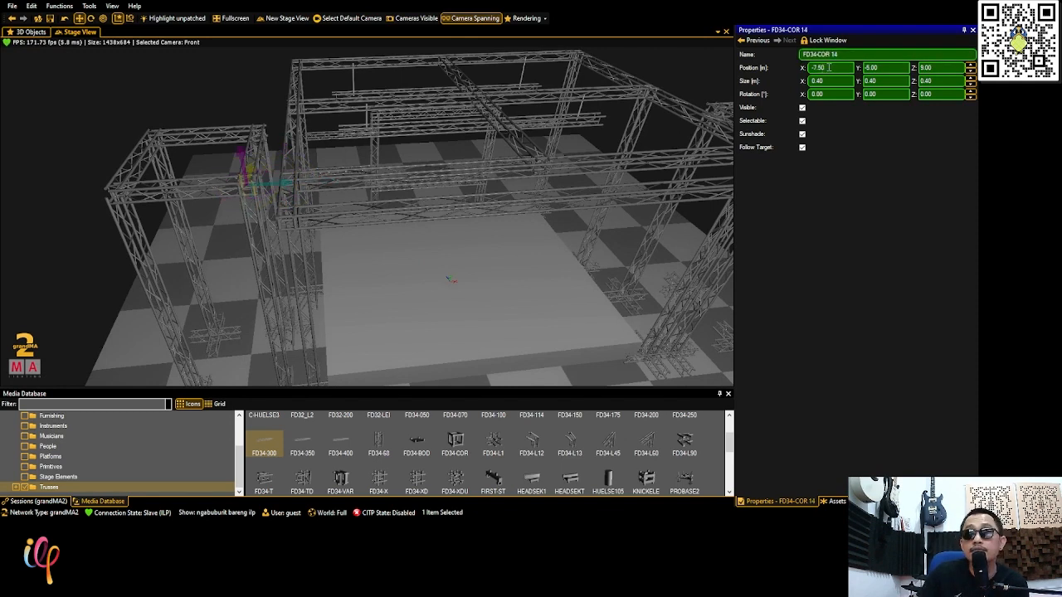
pyautogui.scroll(-3, 830, 69)
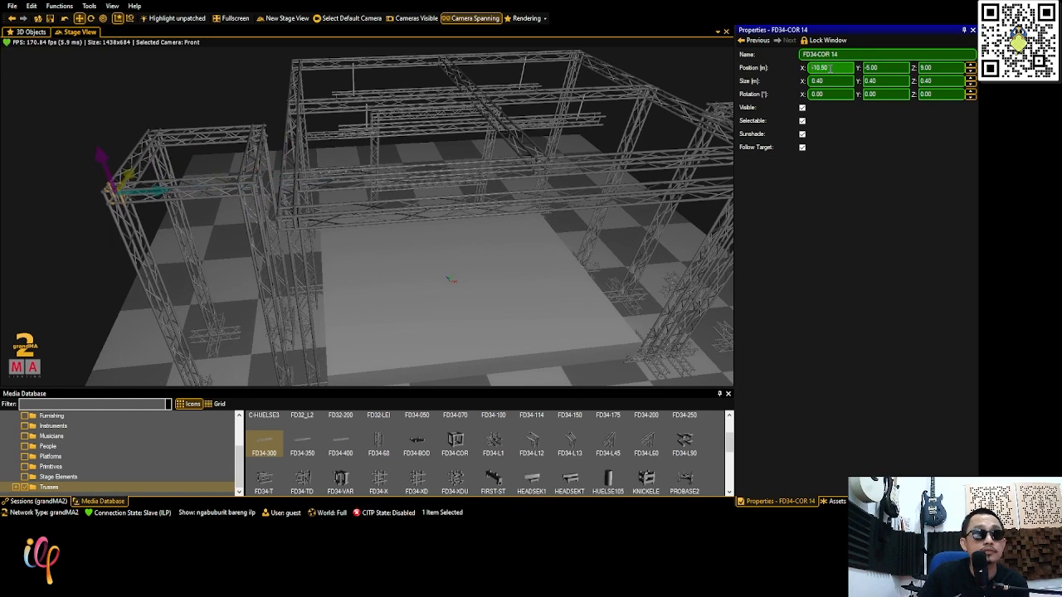
# Duplicate both front corner blocks of the left tower and move the copies to Y position -2.00 on the rear columns
pyautogui.keyDown('ctrl'); pyautogui.click(254, 185); pyautogui.keyUp('ctrl')
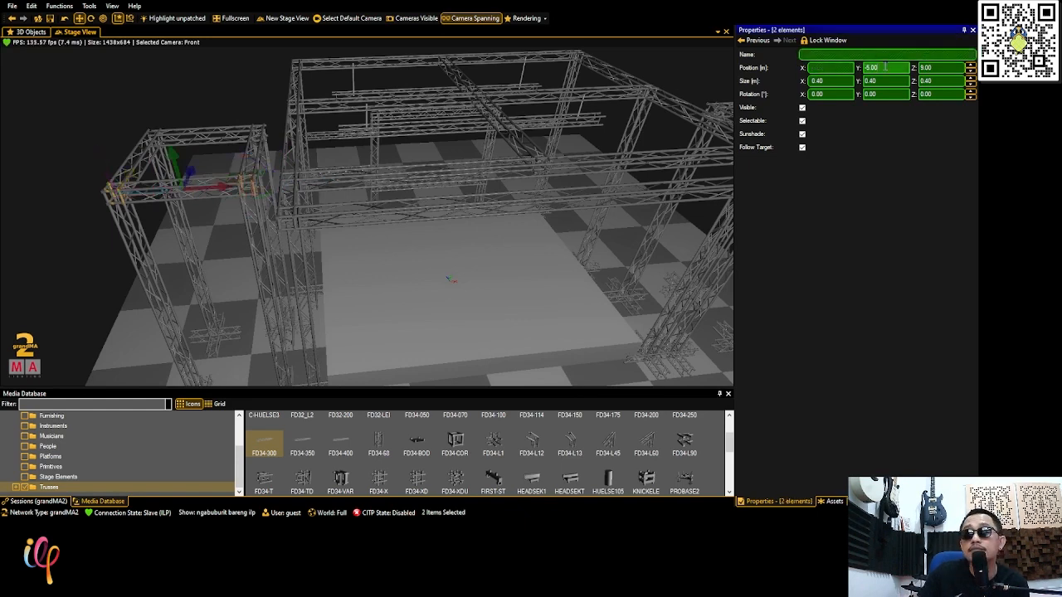
pyautogui.scroll(1, 885, 67)
pyautogui.scroll(2, 885, 67)
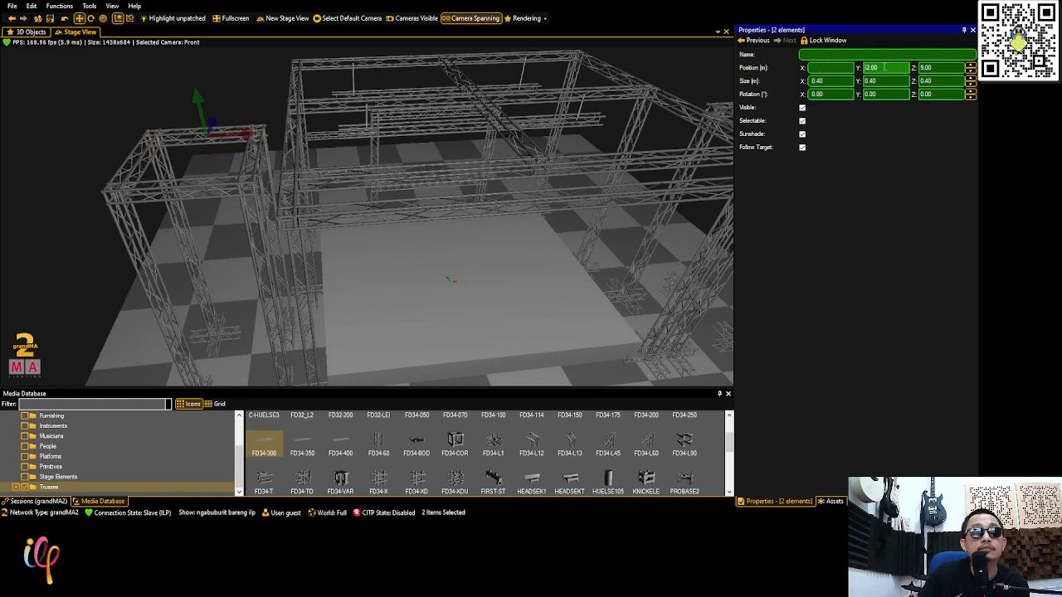
# Duplicate the front and rear corner blocks on the inner left columns and set the copies' X position to 0
pyautogui.click(255, 183)
pyautogui.keyDown('ctrl'); pyautogui.click(265, 132); pyautogui.keyUp('ctrl')
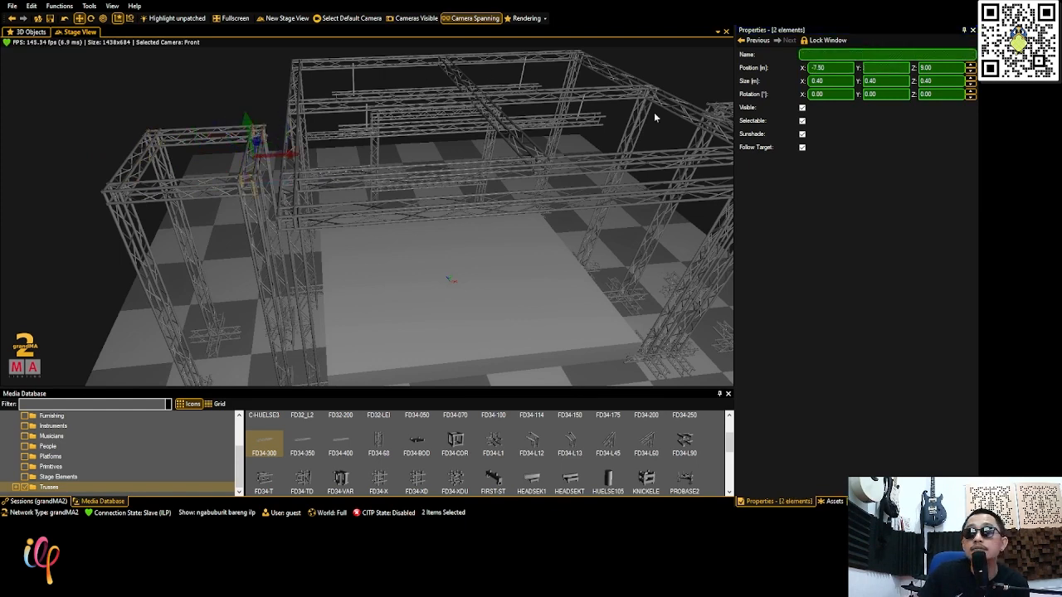
pyautogui.click(817, 67)
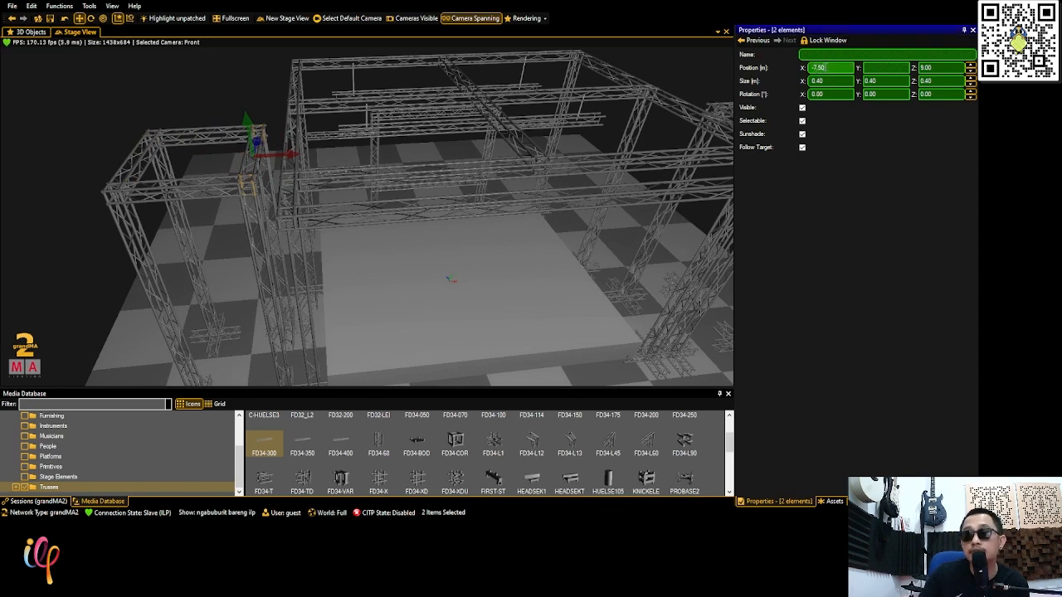
pyautogui.press('BackSpace')
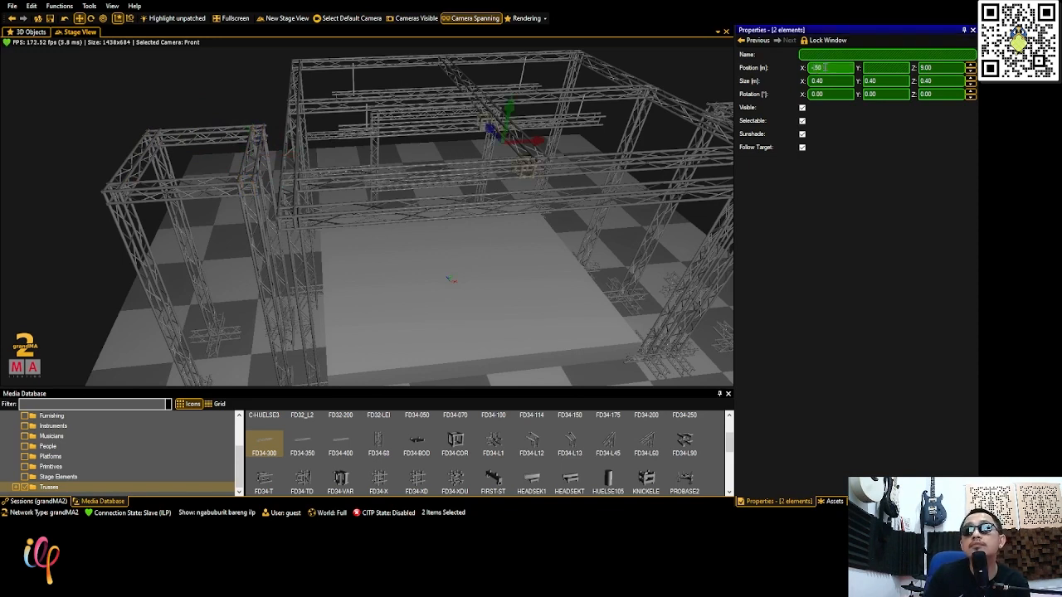
pyautogui.press('BackSpace')
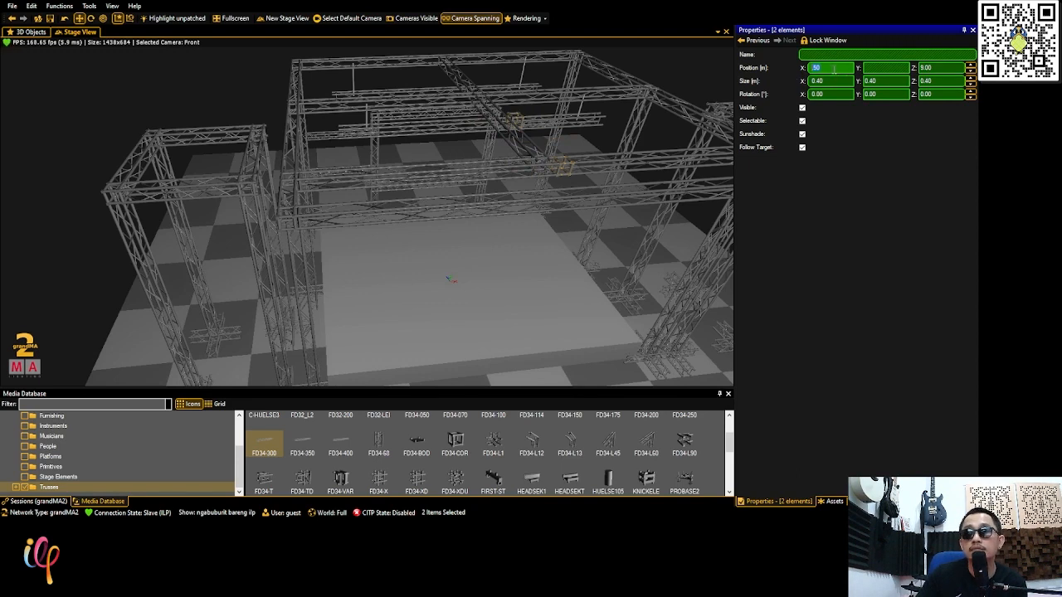
pyautogui.write('0')
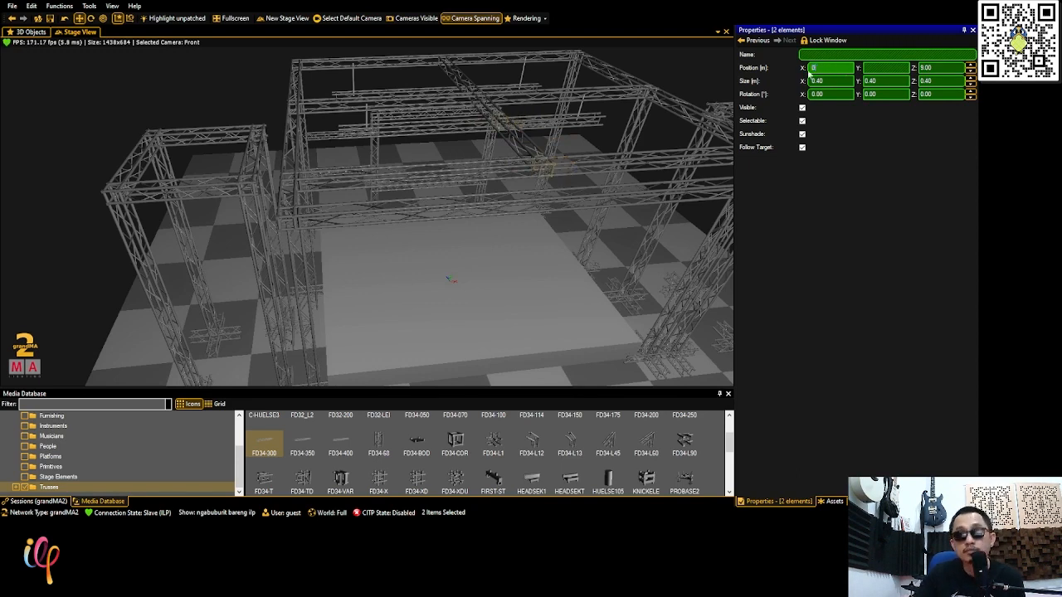
# Move the two copied corner blocks to X position 7.50 on the inner right columns
pyautogui.scroll(3, 842, 69)
pyautogui.scroll(-3, 841, 69)
pyautogui.scroll(6, 841, 68)
pyautogui.scroll(3, 841, 75)
pyautogui.moveTo(689, 137); pyautogui.dragTo(398, 207, button='right')
pyautogui.scroll(2, 688, 128)
pyautogui.scroll(5, 406, 207)
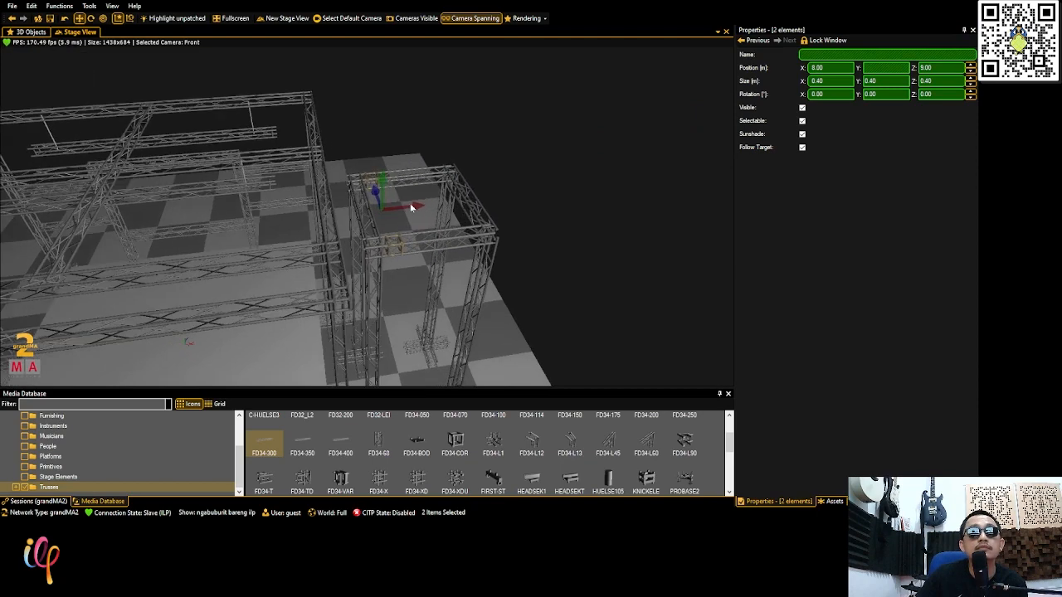
pyautogui.click(842, 70)
pyautogui.scroll(-2, 841, 70)
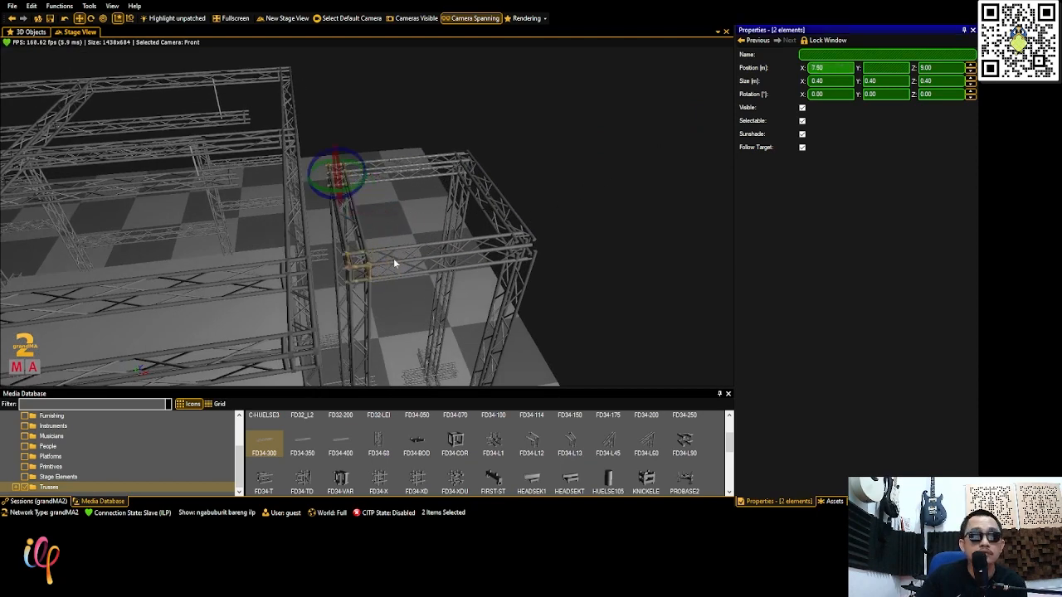
# Duplicate the inner right corner blocks and shift the copies along X onto the outer right columns
pyautogui.scroll(15, 846, 69)
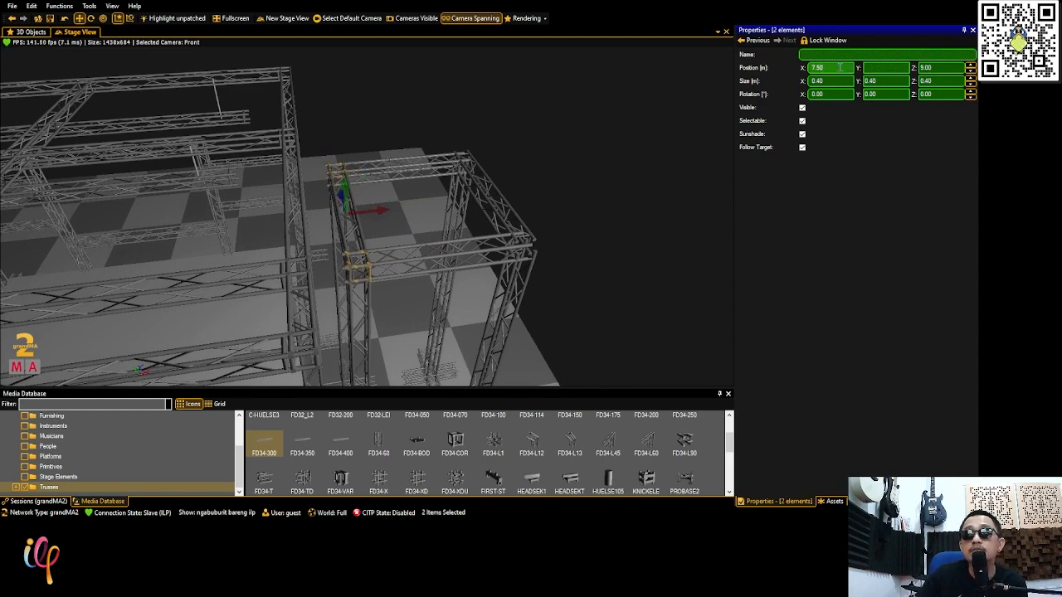
pyautogui.click(610, 167)
# Review the full stage rig from the front, including both side towers, their top frames and corner joints
pyautogui.scroll(-3, 358, 252)
pyautogui.moveTo(356, 254); pyautogui.dragTo(383, 279, button='right')
pyautogui.scroll(-4, 383, 279)
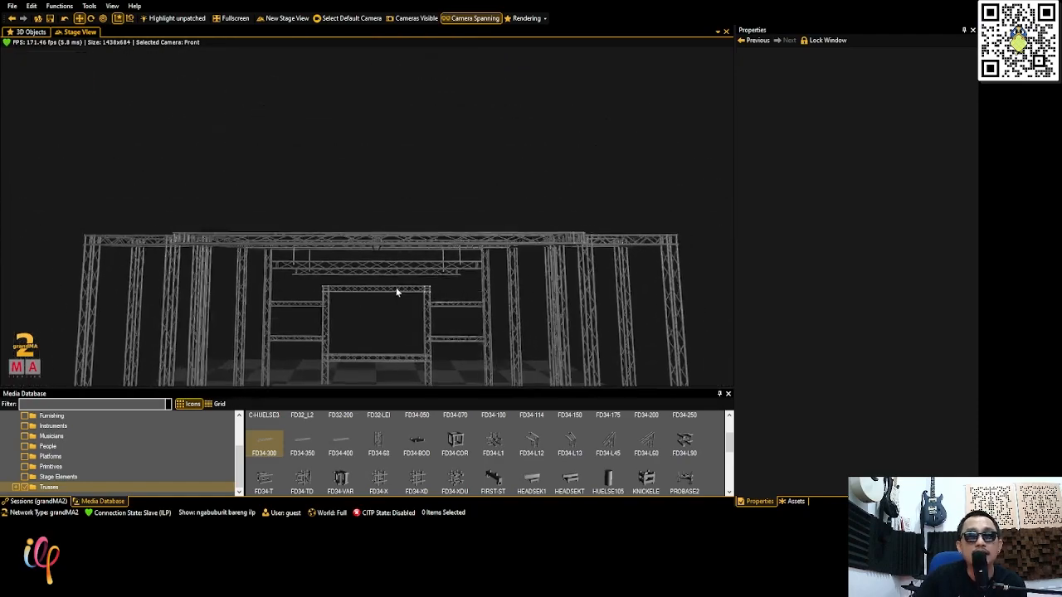
pyautogui.moveTo(399, 297); pyautogui.dragTo(384, 338, button='middle')
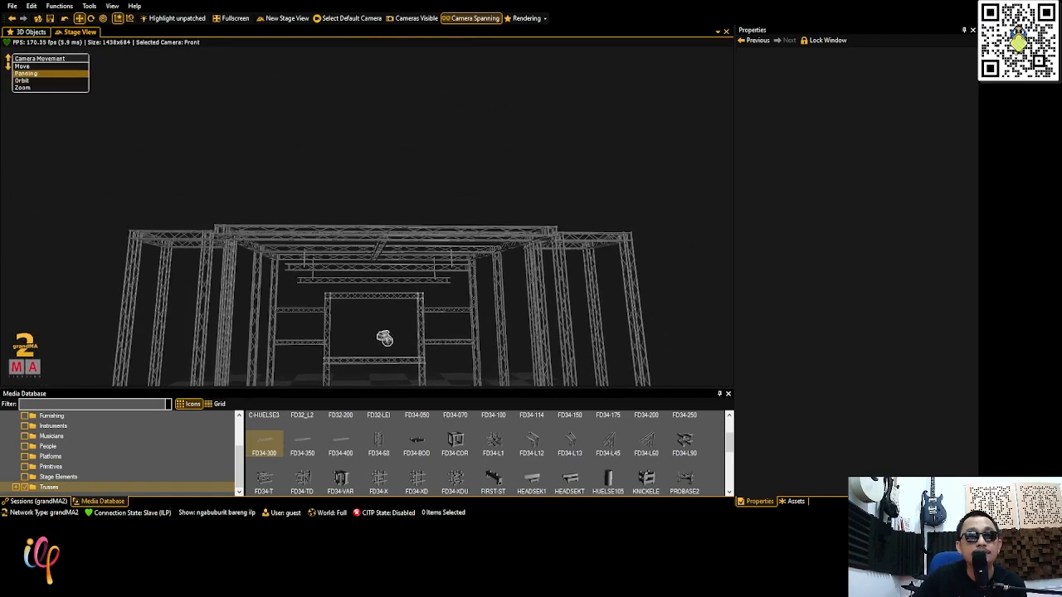
pyautogui.moveTo(384, 338); pyautogui.dragTo(393, 274, button='right')
pyautogui.scroll(1, 337, 247)
pyautogui.moveTo(338, 247); pyautogui.dragTo(346, 238, button='right')
pyautogui.moveTo(347, 238); pyautogui.dragTo(349, 240)
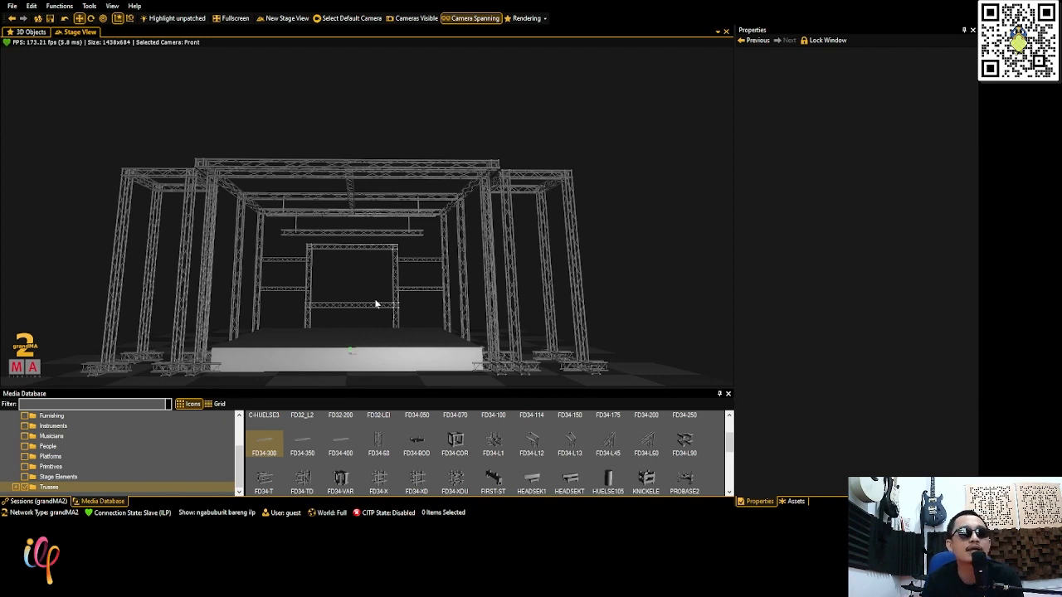
pyautogui.moveTo(376, 305); pyautogui.dragTo(344, 324)
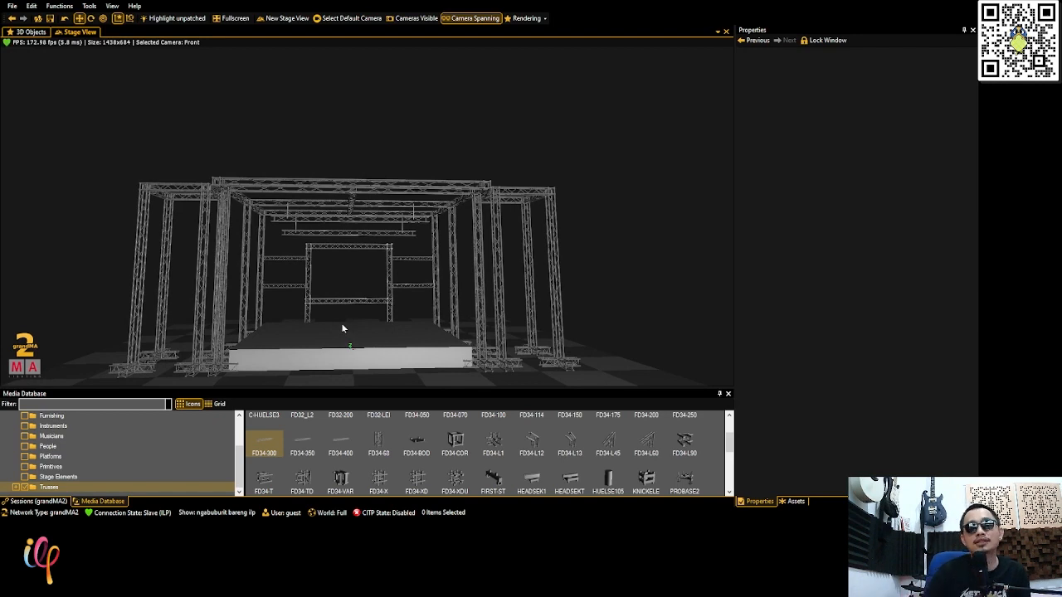
pyautogui.moveTo(315, 285); pyautogui.dragTo(349, 313)
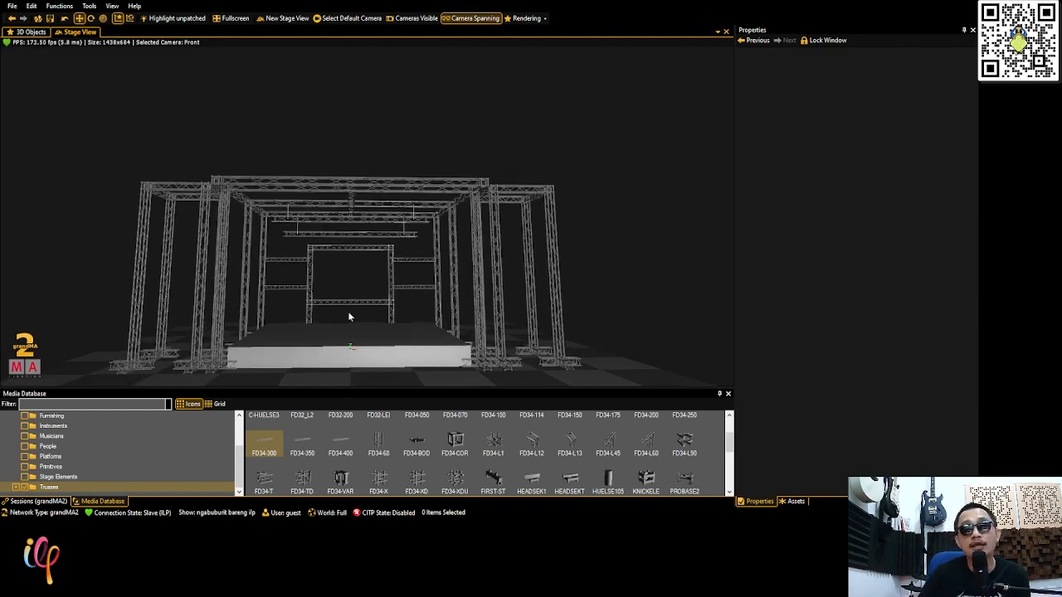
pyautogui.scroll(2, 344, 319)
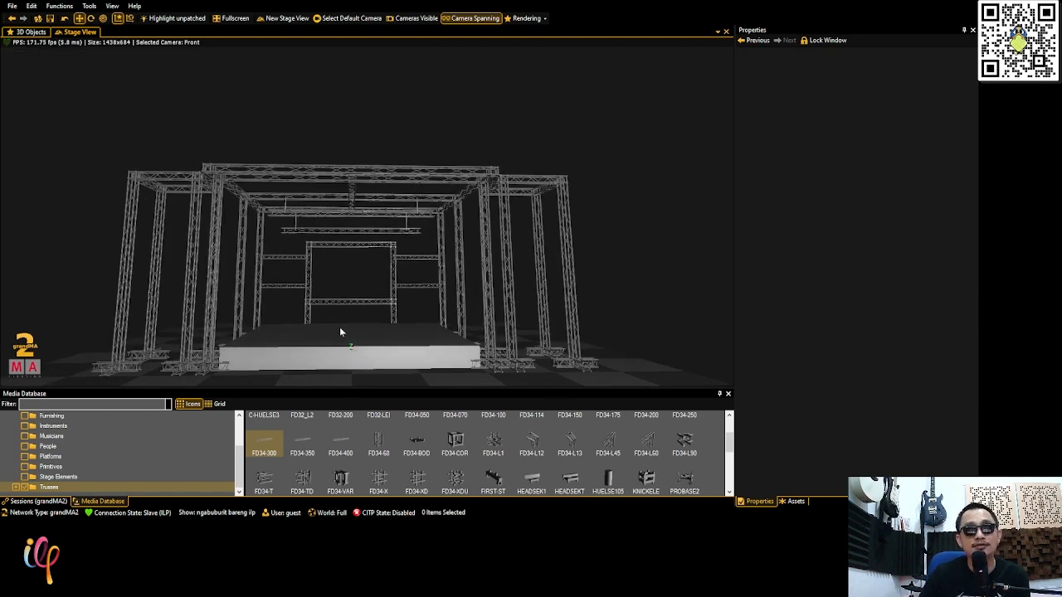
pyautogui.moveTo(340, 329)
pyautogui.mouseDown(button='right')
pyautogui.moveTo(310, 308)
pyautogui.moveTo(327, 326)
pyautogui.mouseUp(button='right')
pyautogui.scroll(2, 341, 331)
pyautogui.scroll(2, 327, 326)
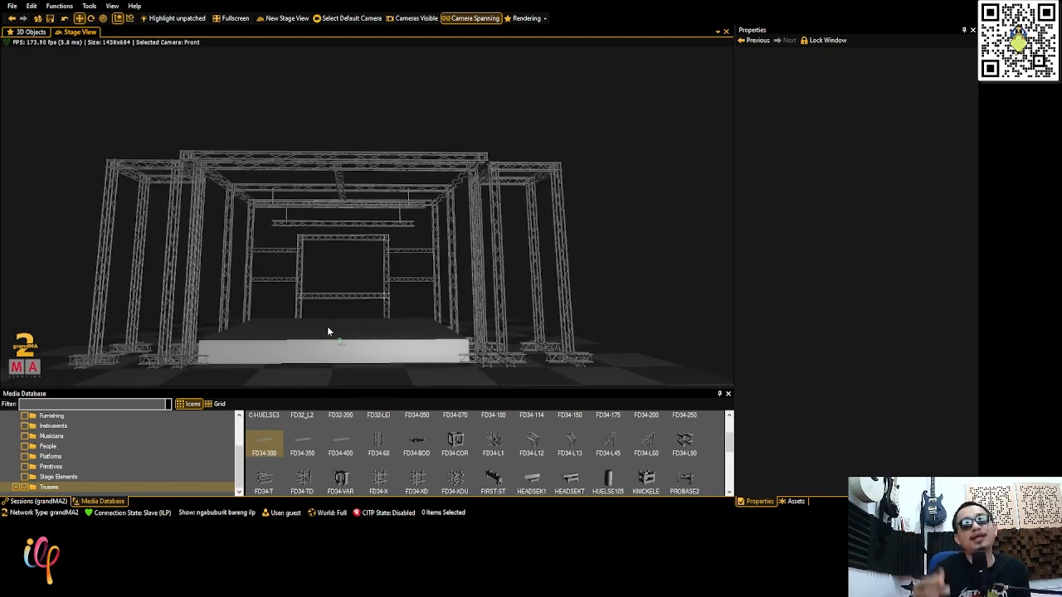